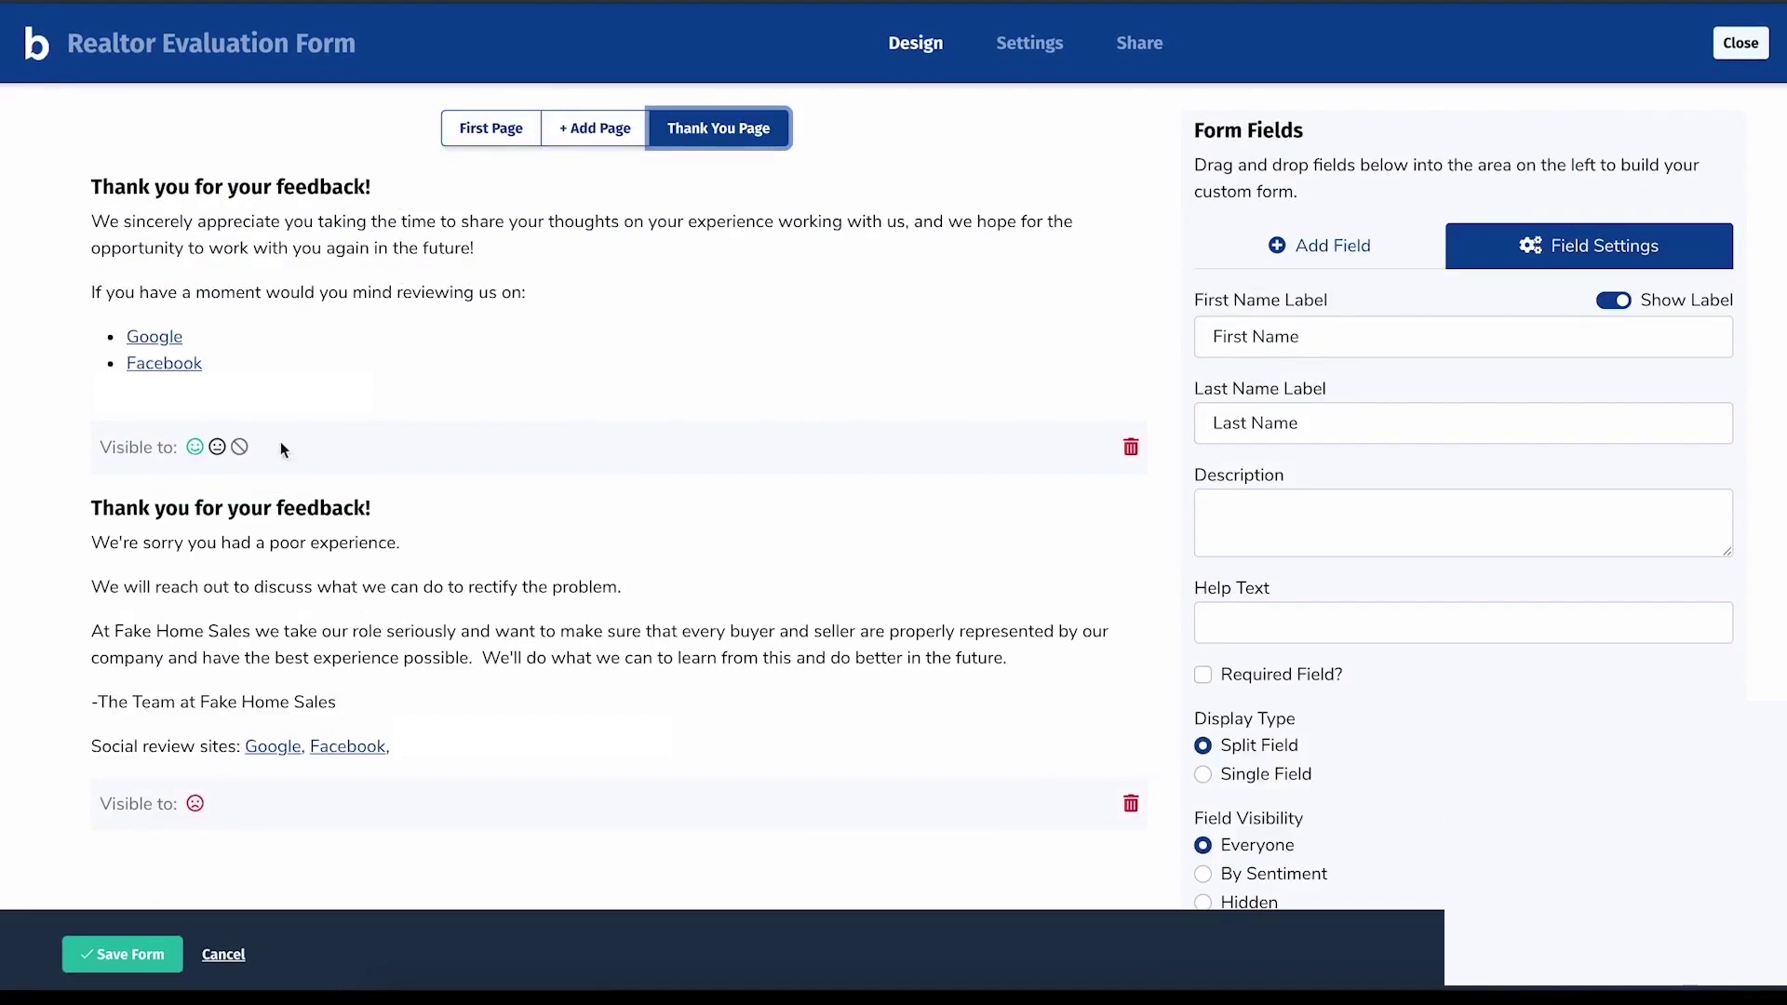
# Step: Inspect the sentiment-based visibility settings of the two messages on the form's thank-you page
pyautogui.click(253, 203)
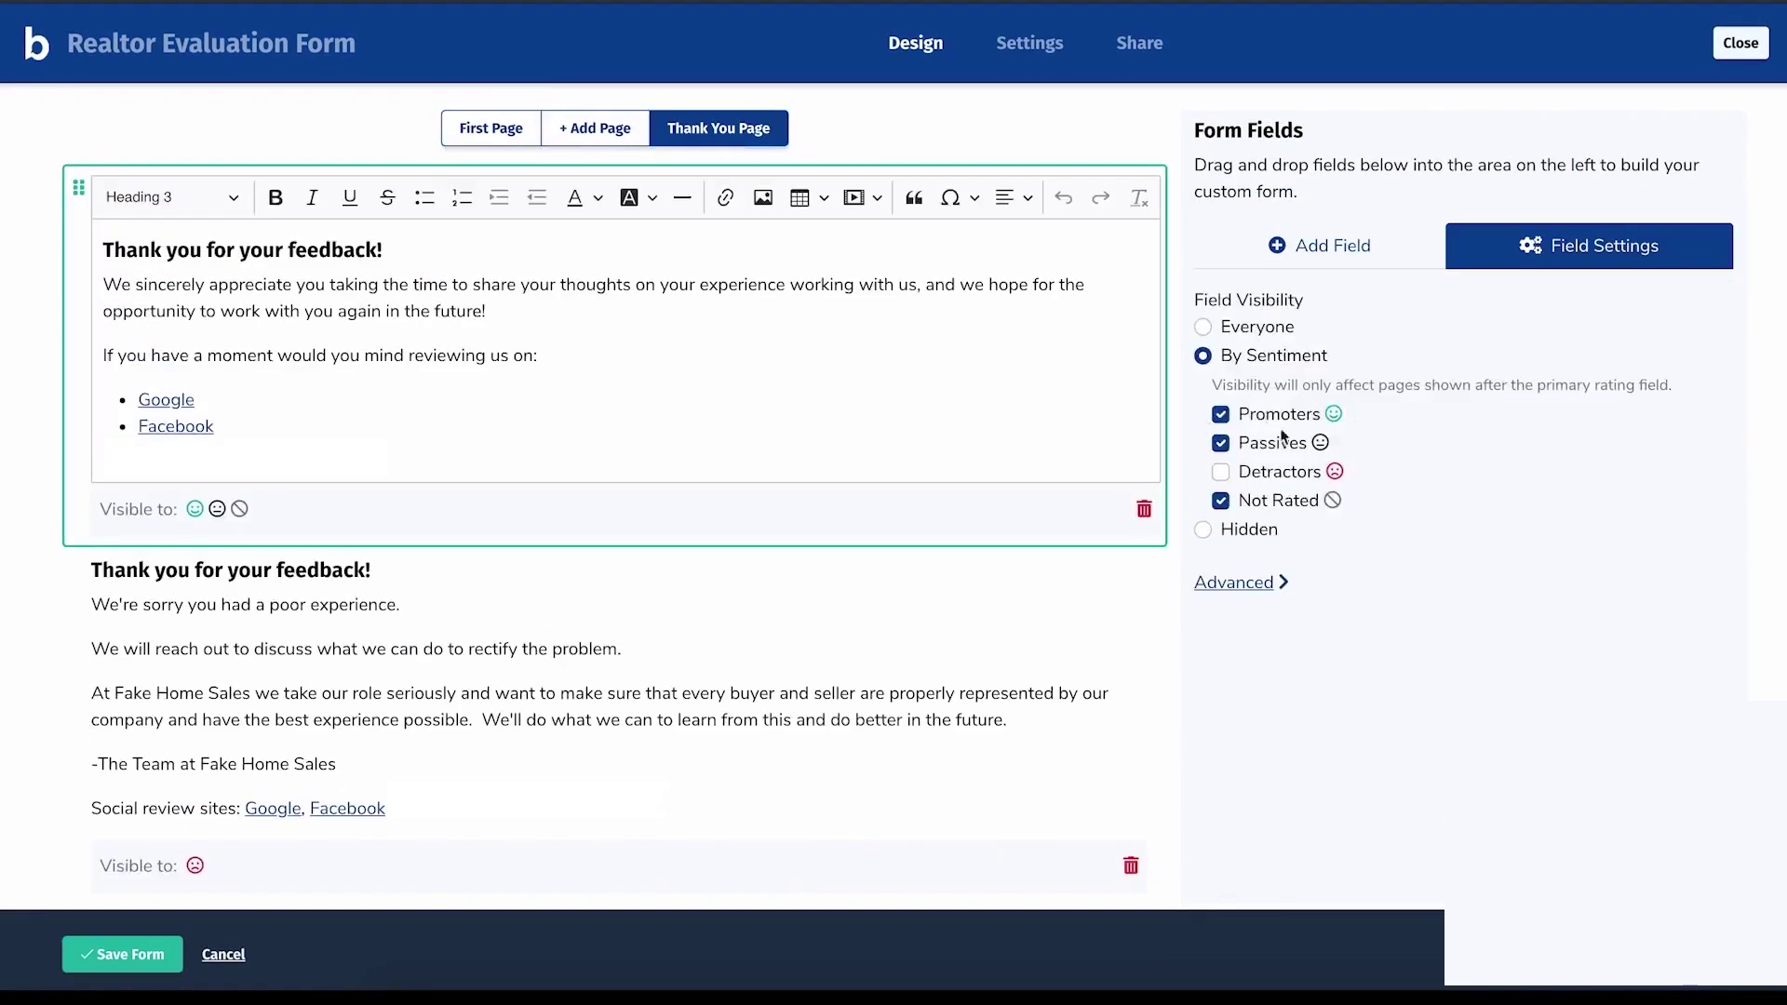
pyautogui.click(596, 609)
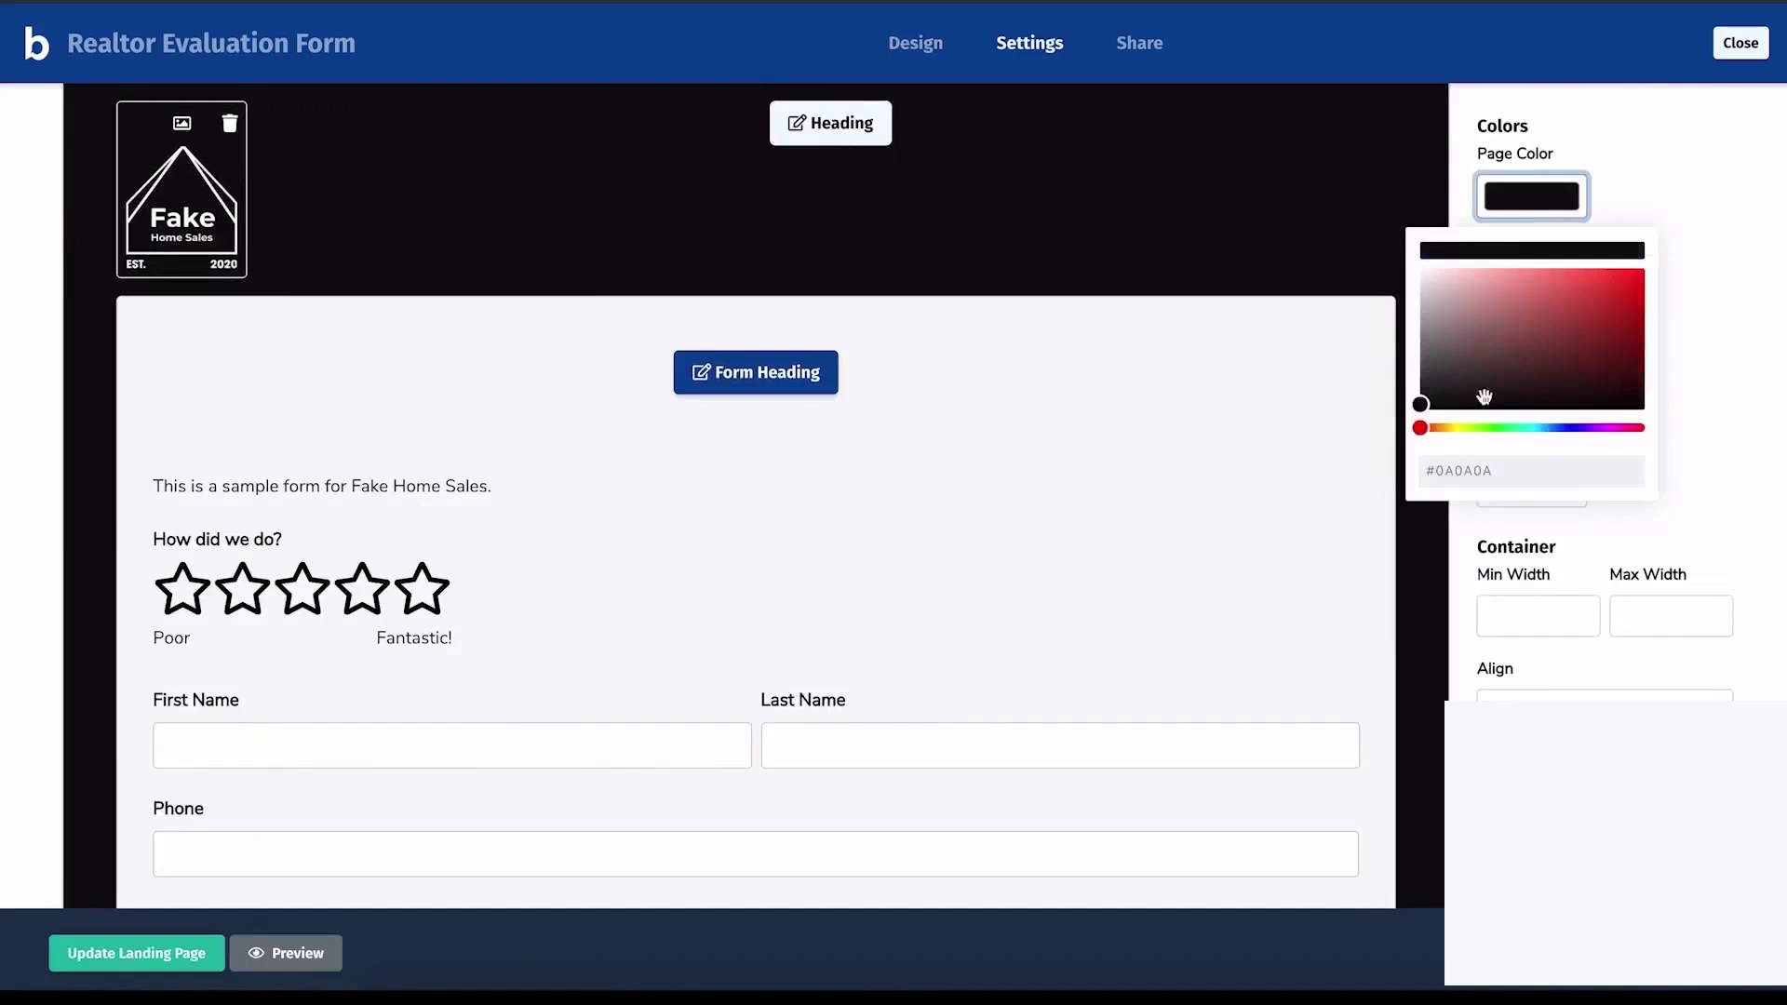
# Step: Lighten the landing page's page color to dark grey #494949, look over the whole form, and save the landing page
pyautogui.moveTo(1423, 400)
pyautogui.mouseDown()
pyautogui.moveTo(1471, 373)
pyautogui.moveTo(57, 389)
pyautogui.mouseUp()
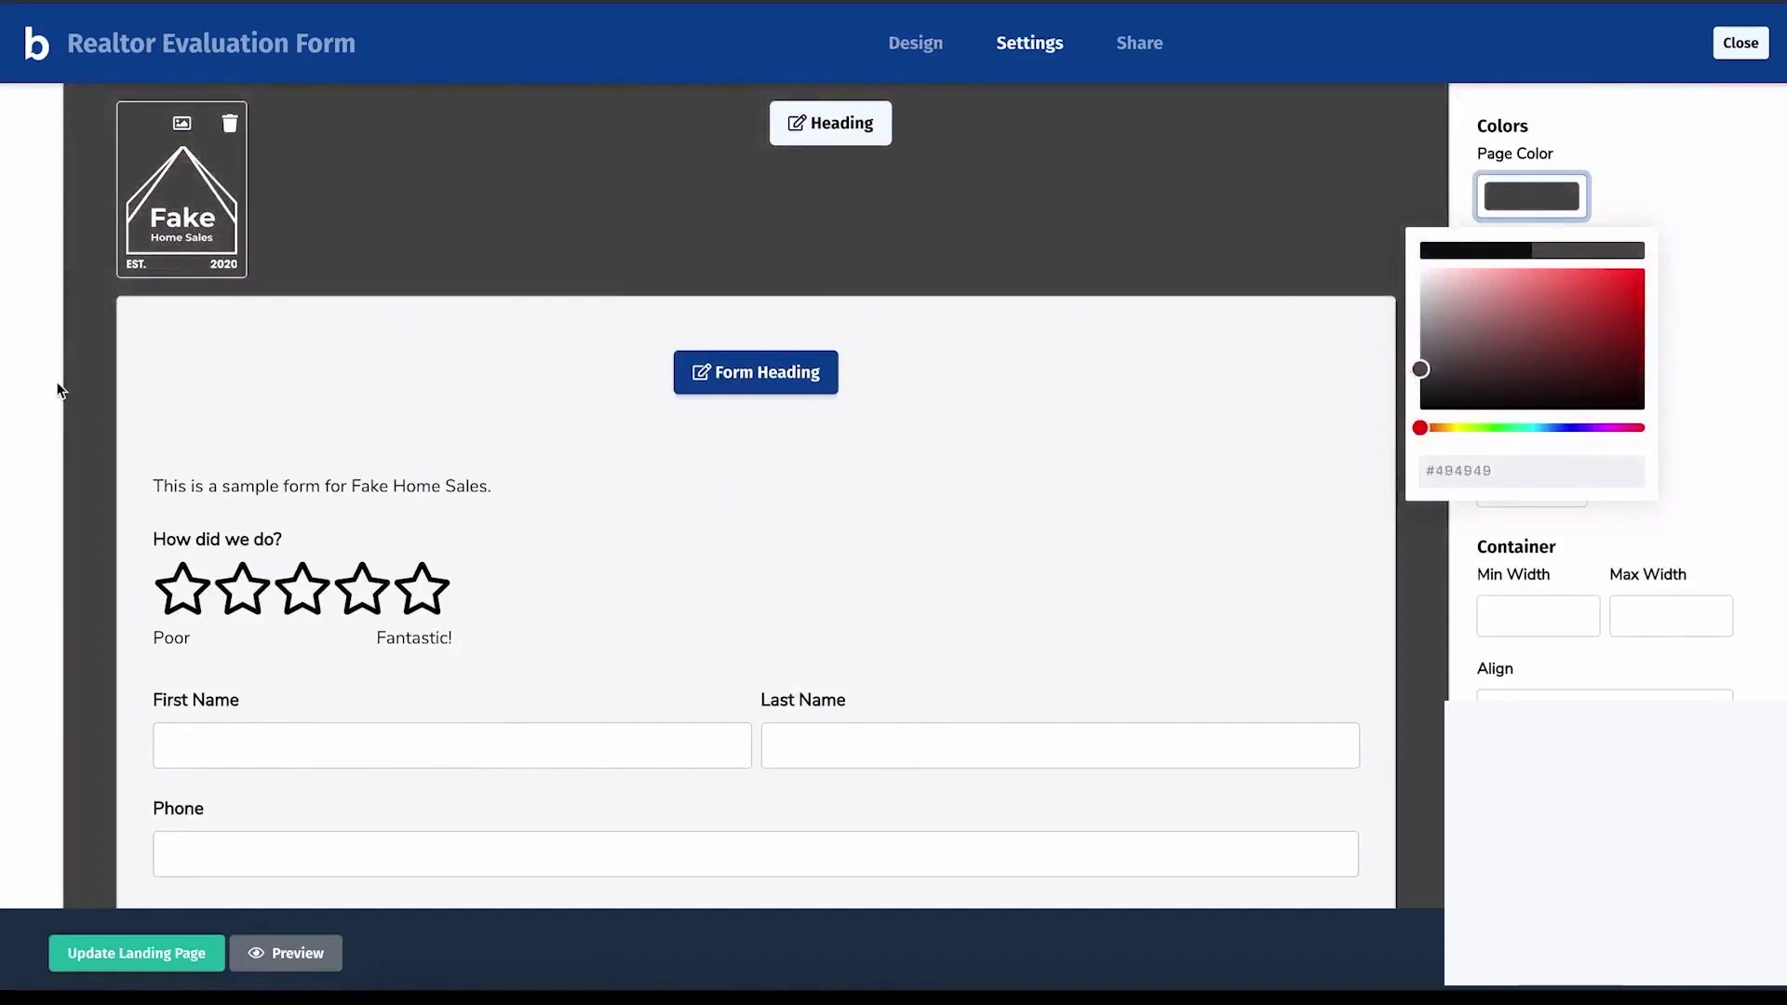
pyautogui.scroll(-3, 171, 448)
pyautogui.scroll(-3, 891, 577)
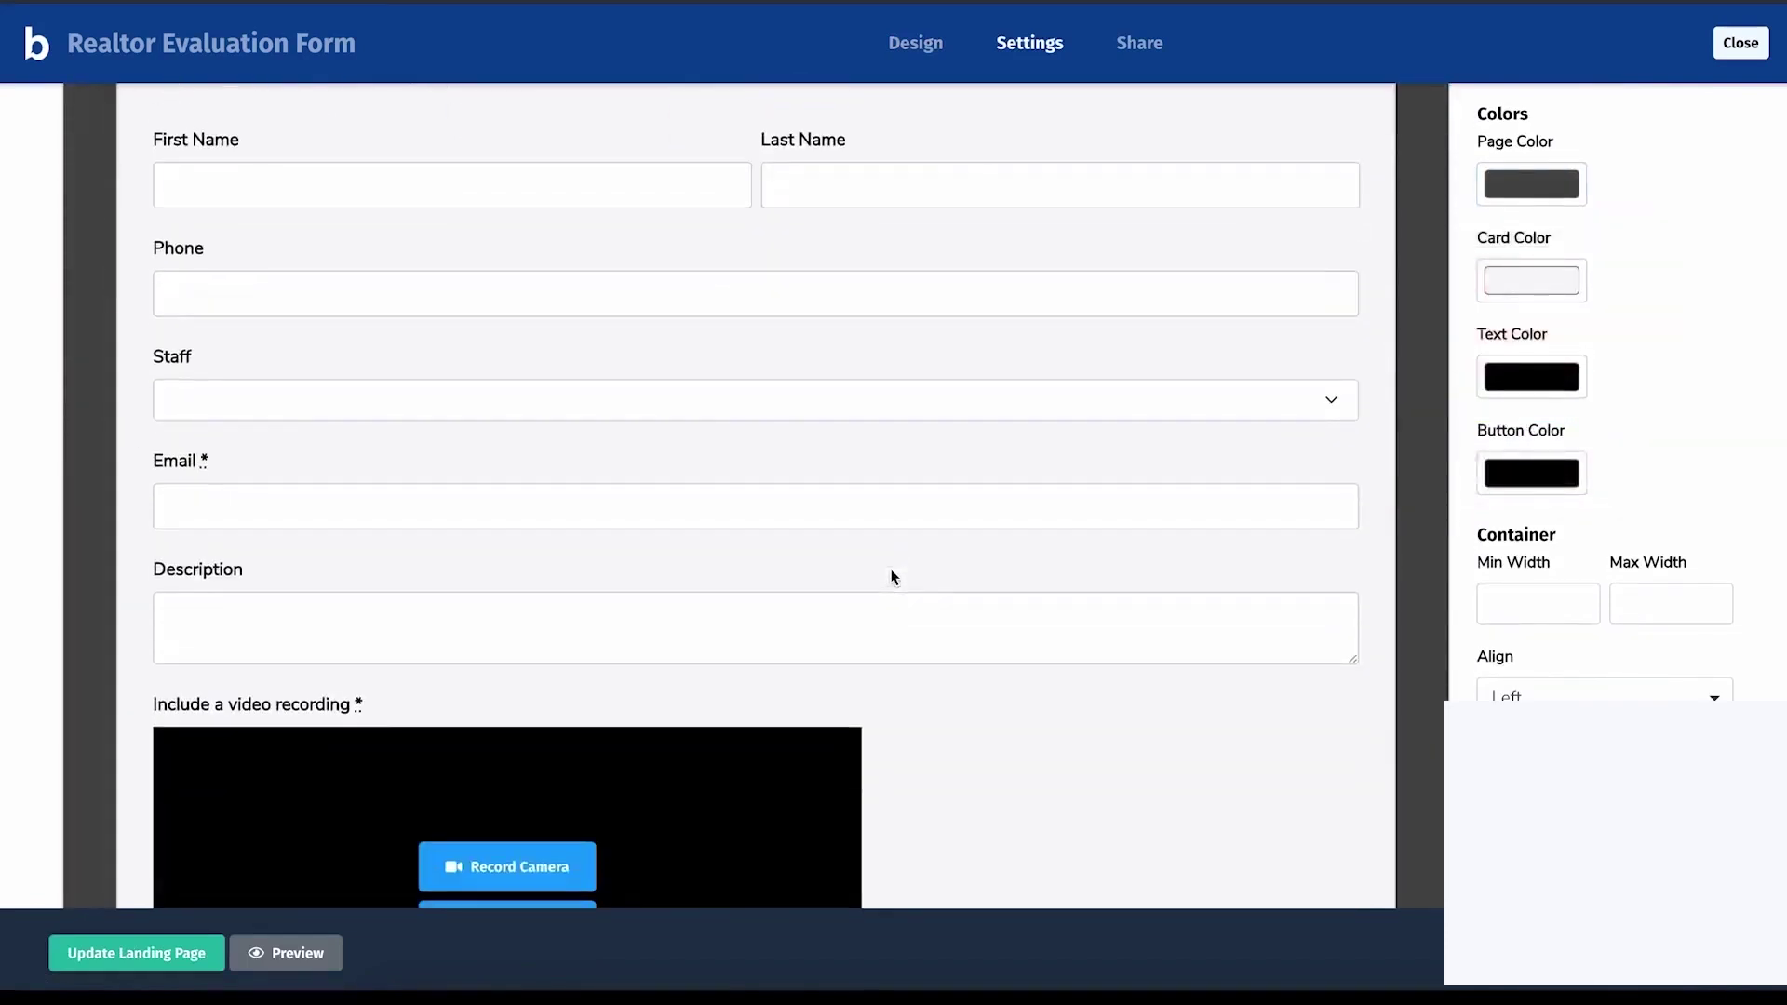
pyautogui.scroll(-5, 1342, 341)
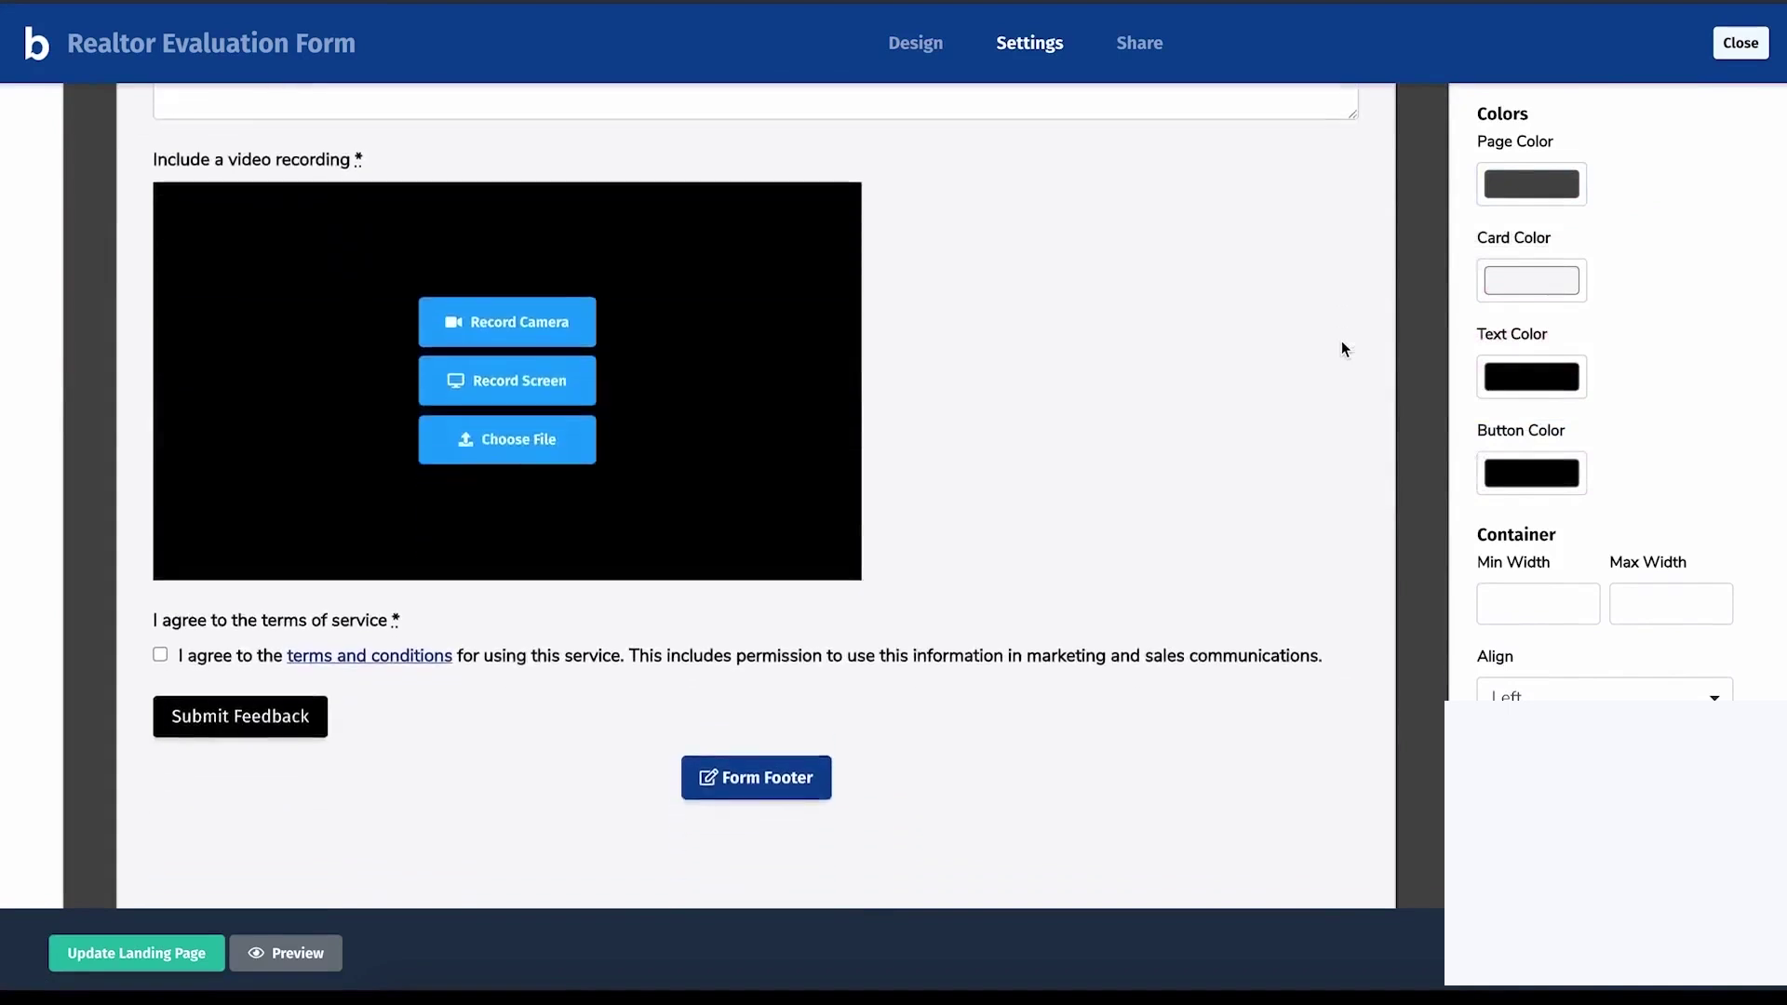
pyautogui.scroll(15, 1342, 341)
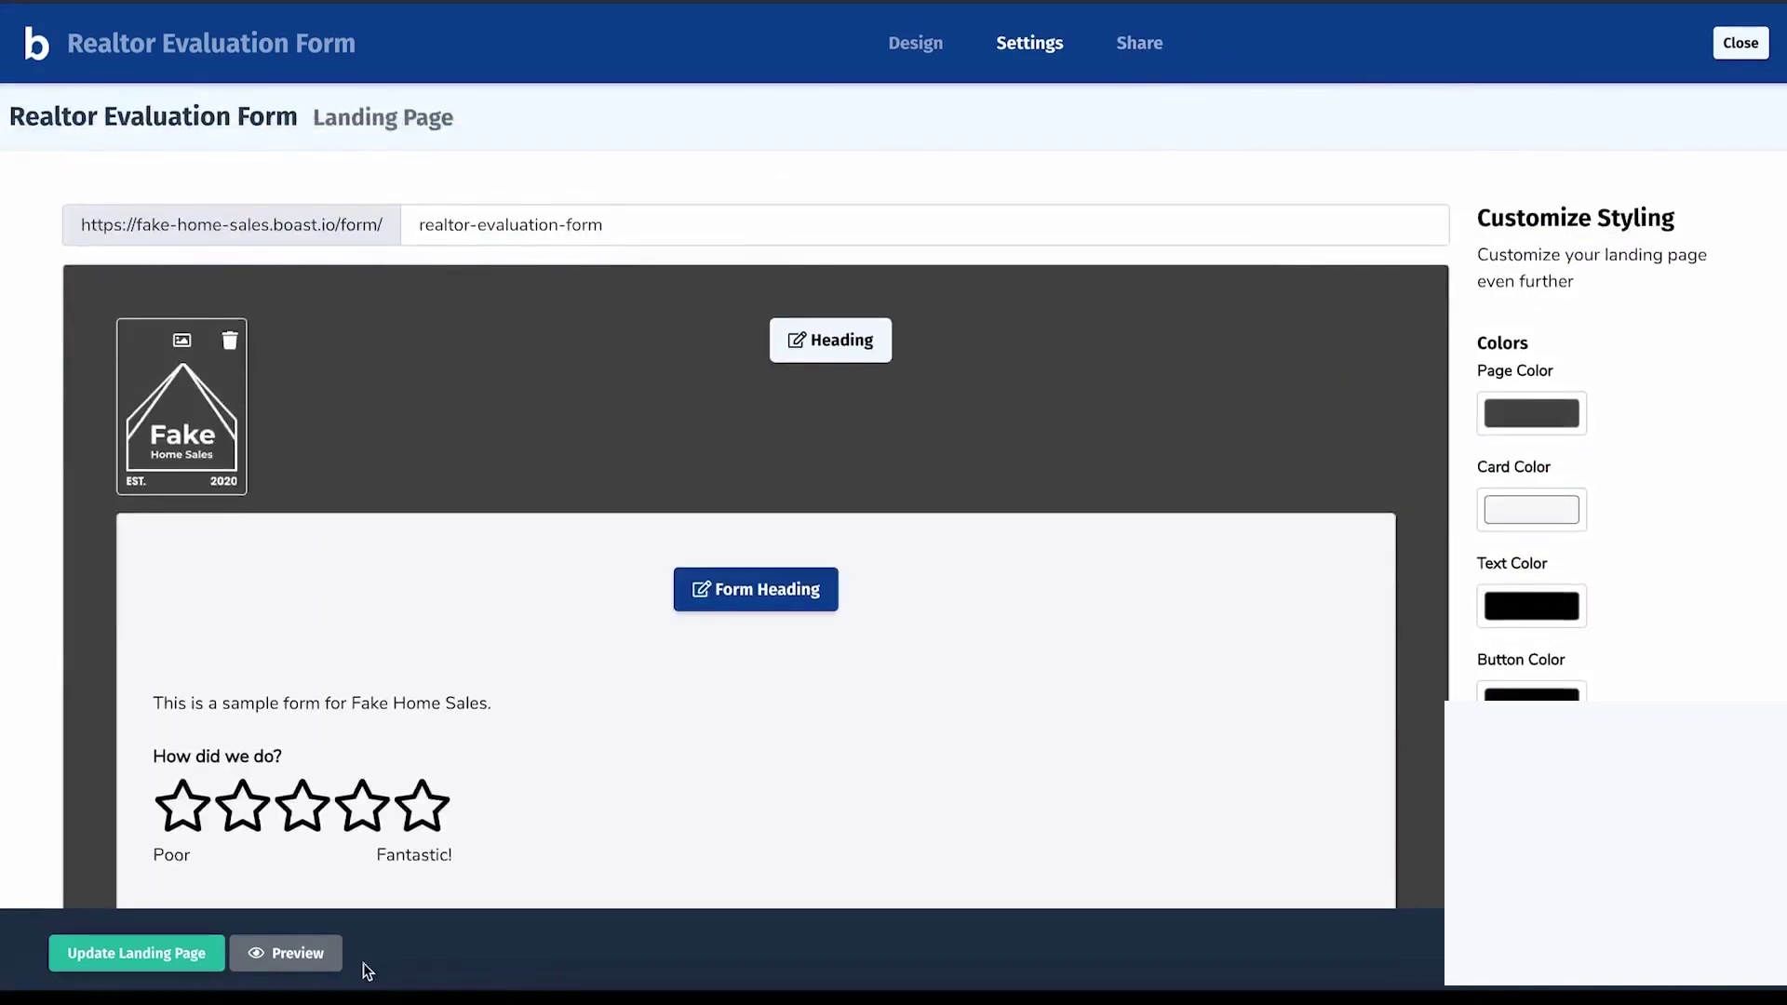
pyautogui.click(164, 953)
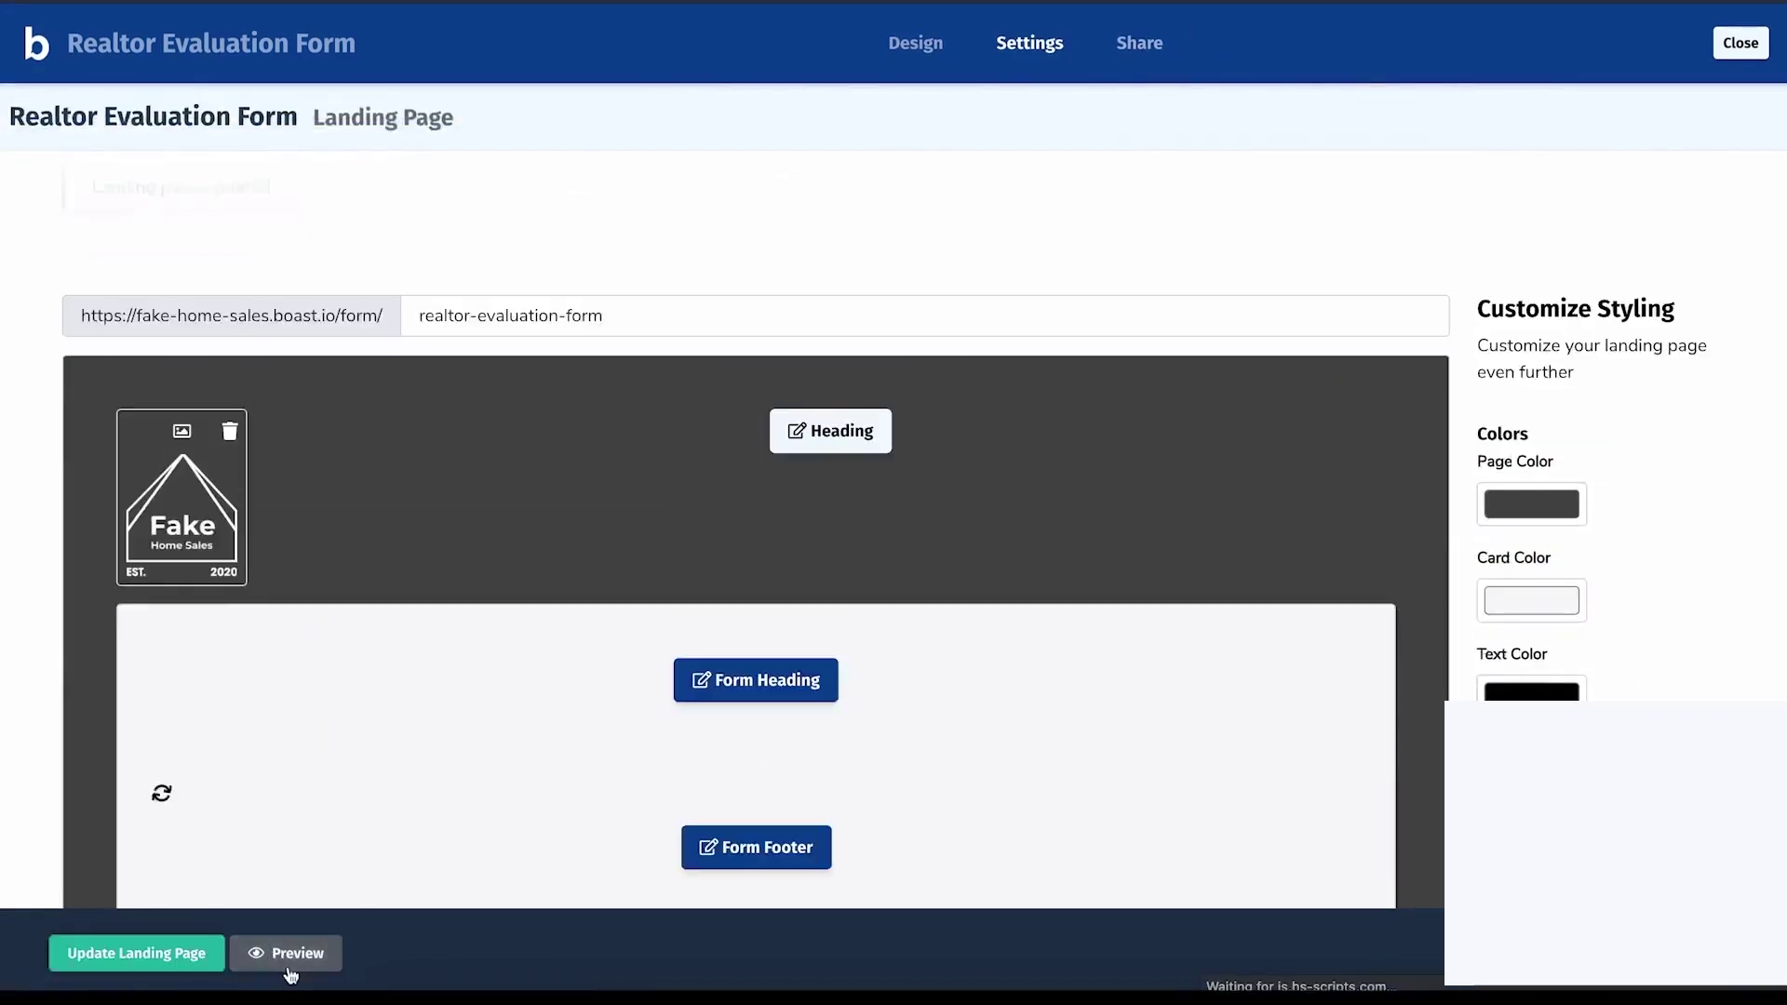
# Step: Preview the updated landing page from beginning to end and close the preview window
pyautogui.click(295, 957)
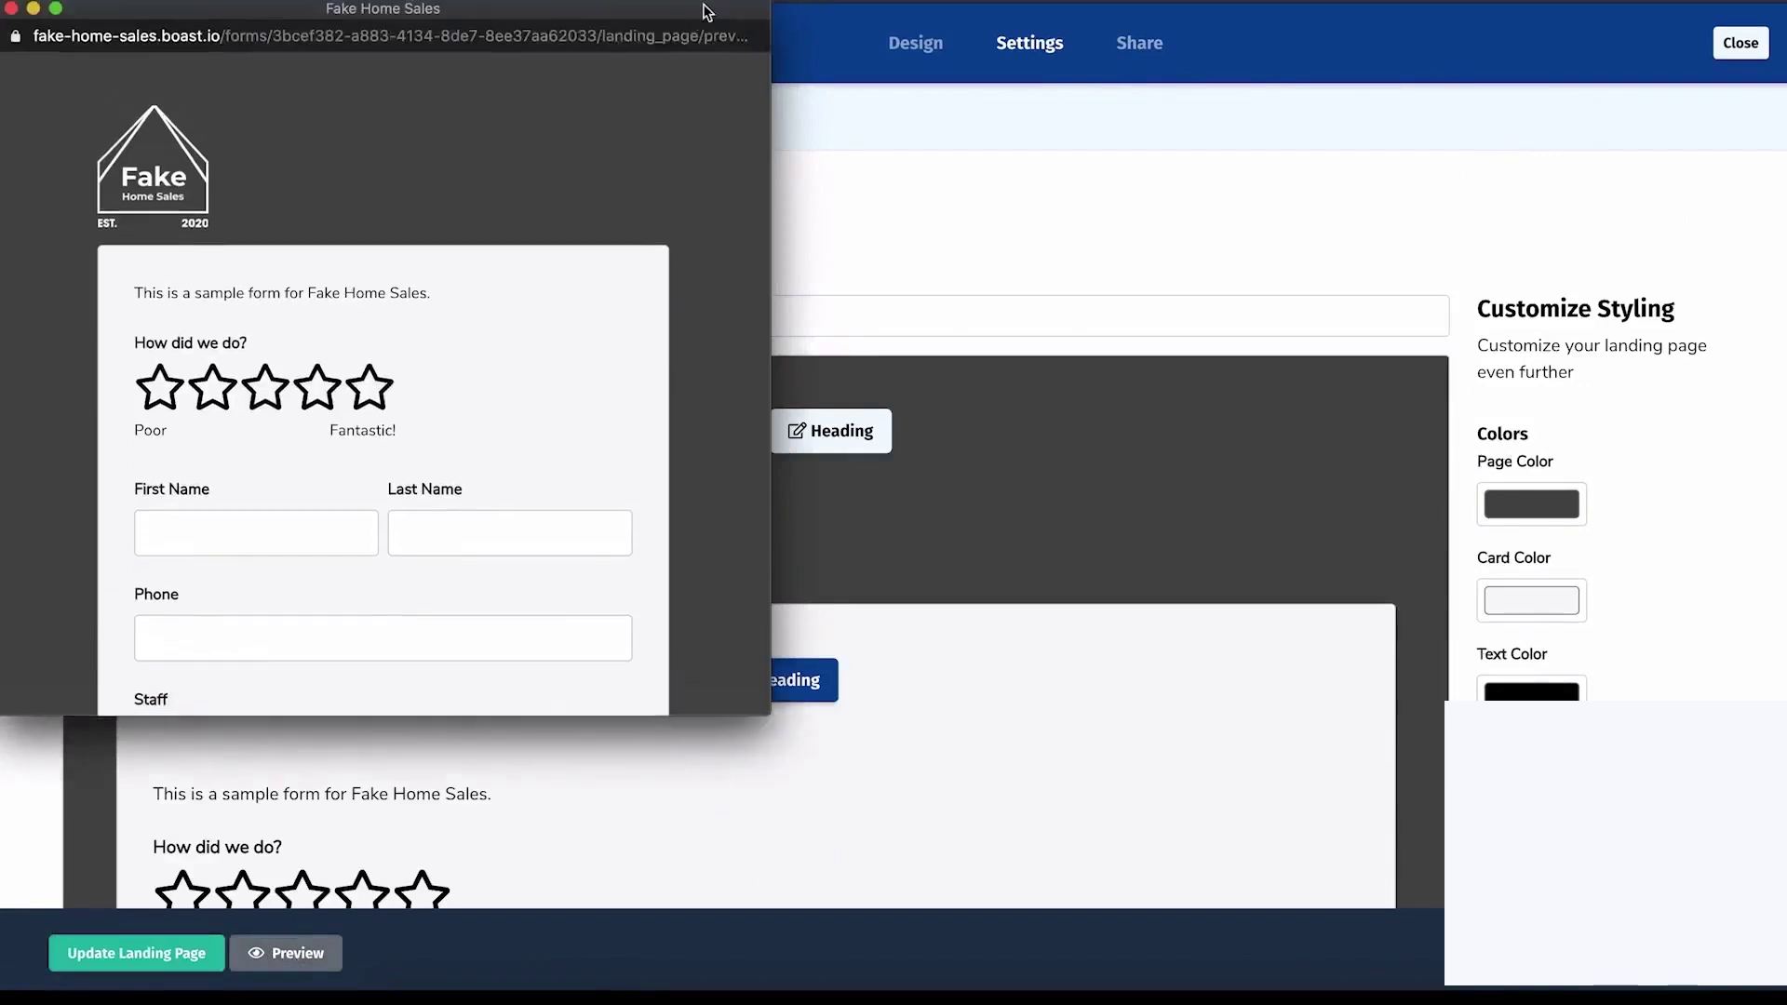
pyautogui.scroll(-10, 573, 173)
pyautogui.scroll(10, 573, 177)
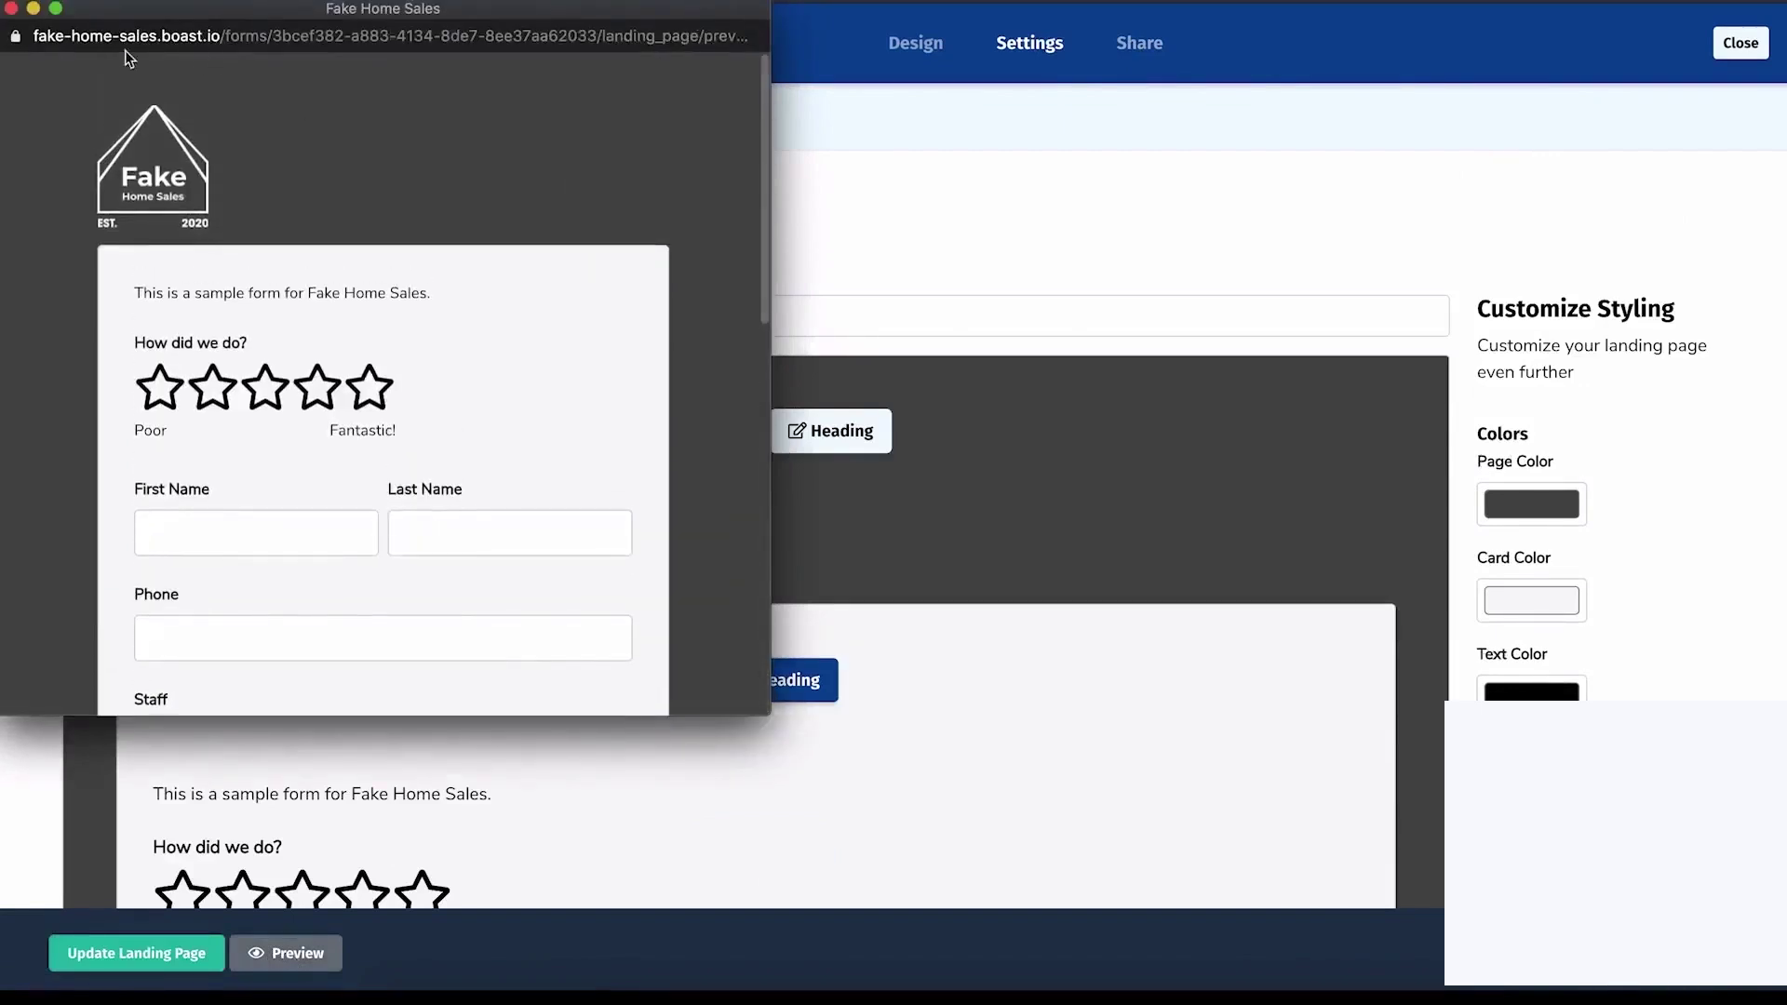
pyautogui.press('super+w')
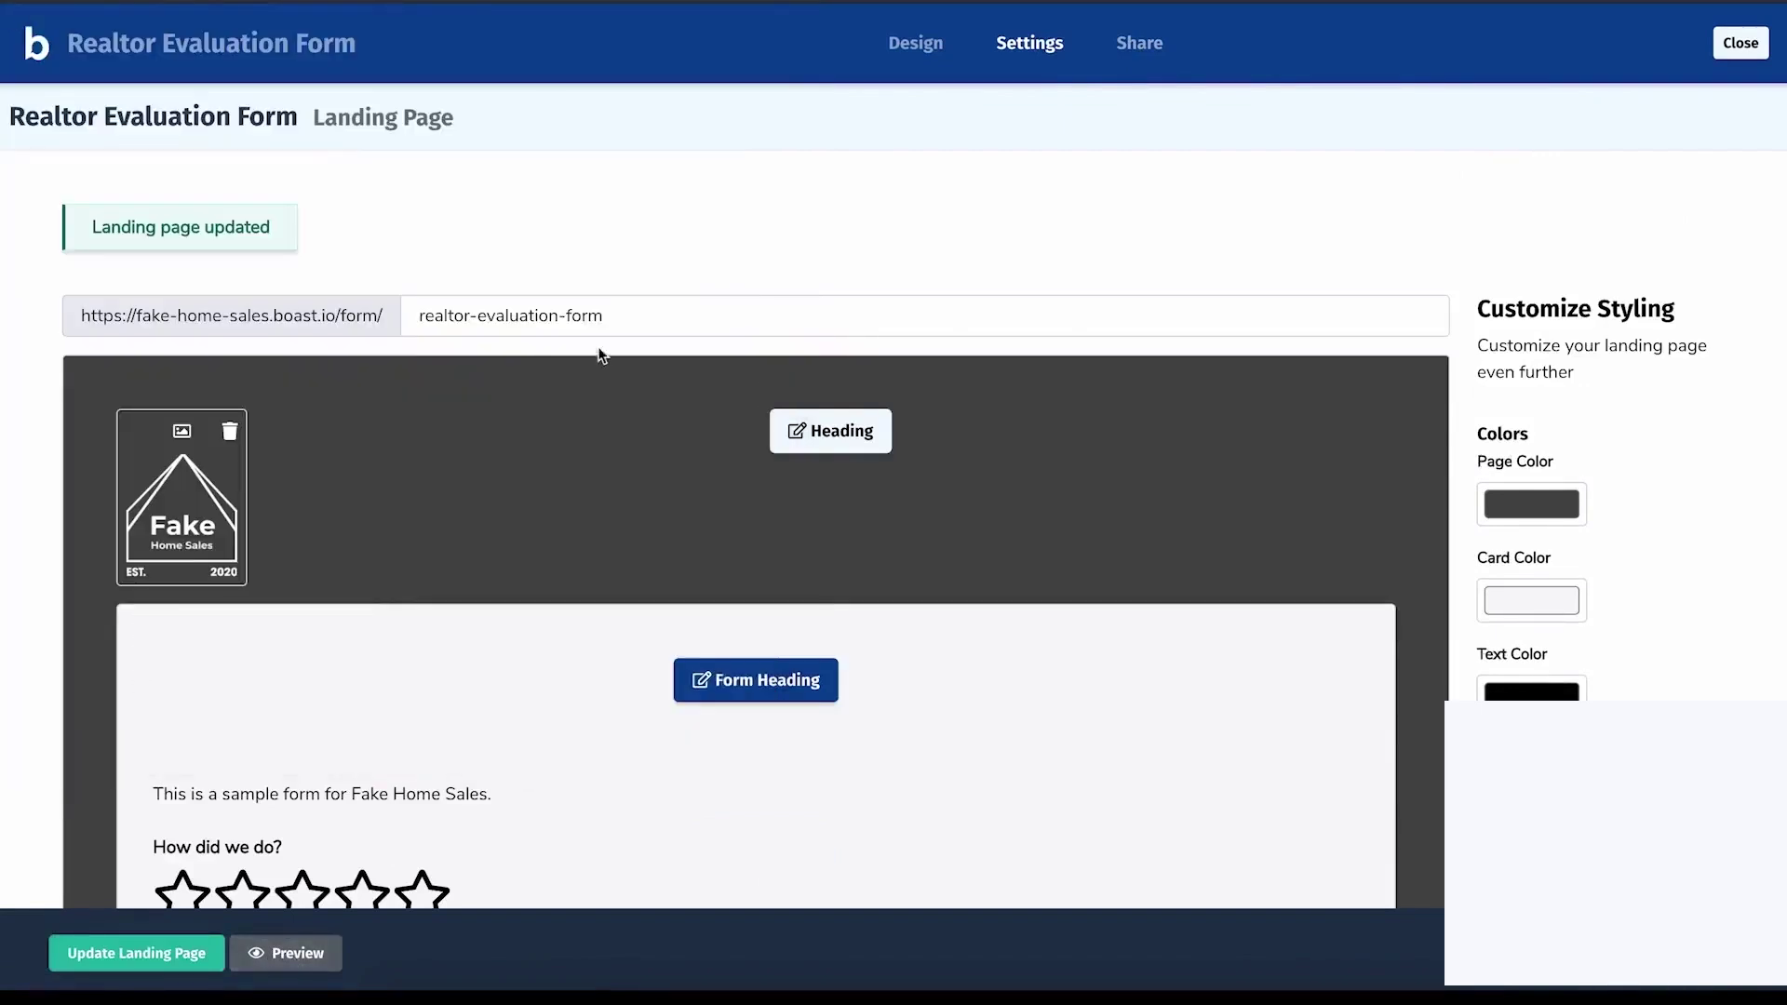
# Step: Open the form's sharing options and examine the embedded review form on the Fake Home Sales website's About page
pyautogui.click(1134, 51)
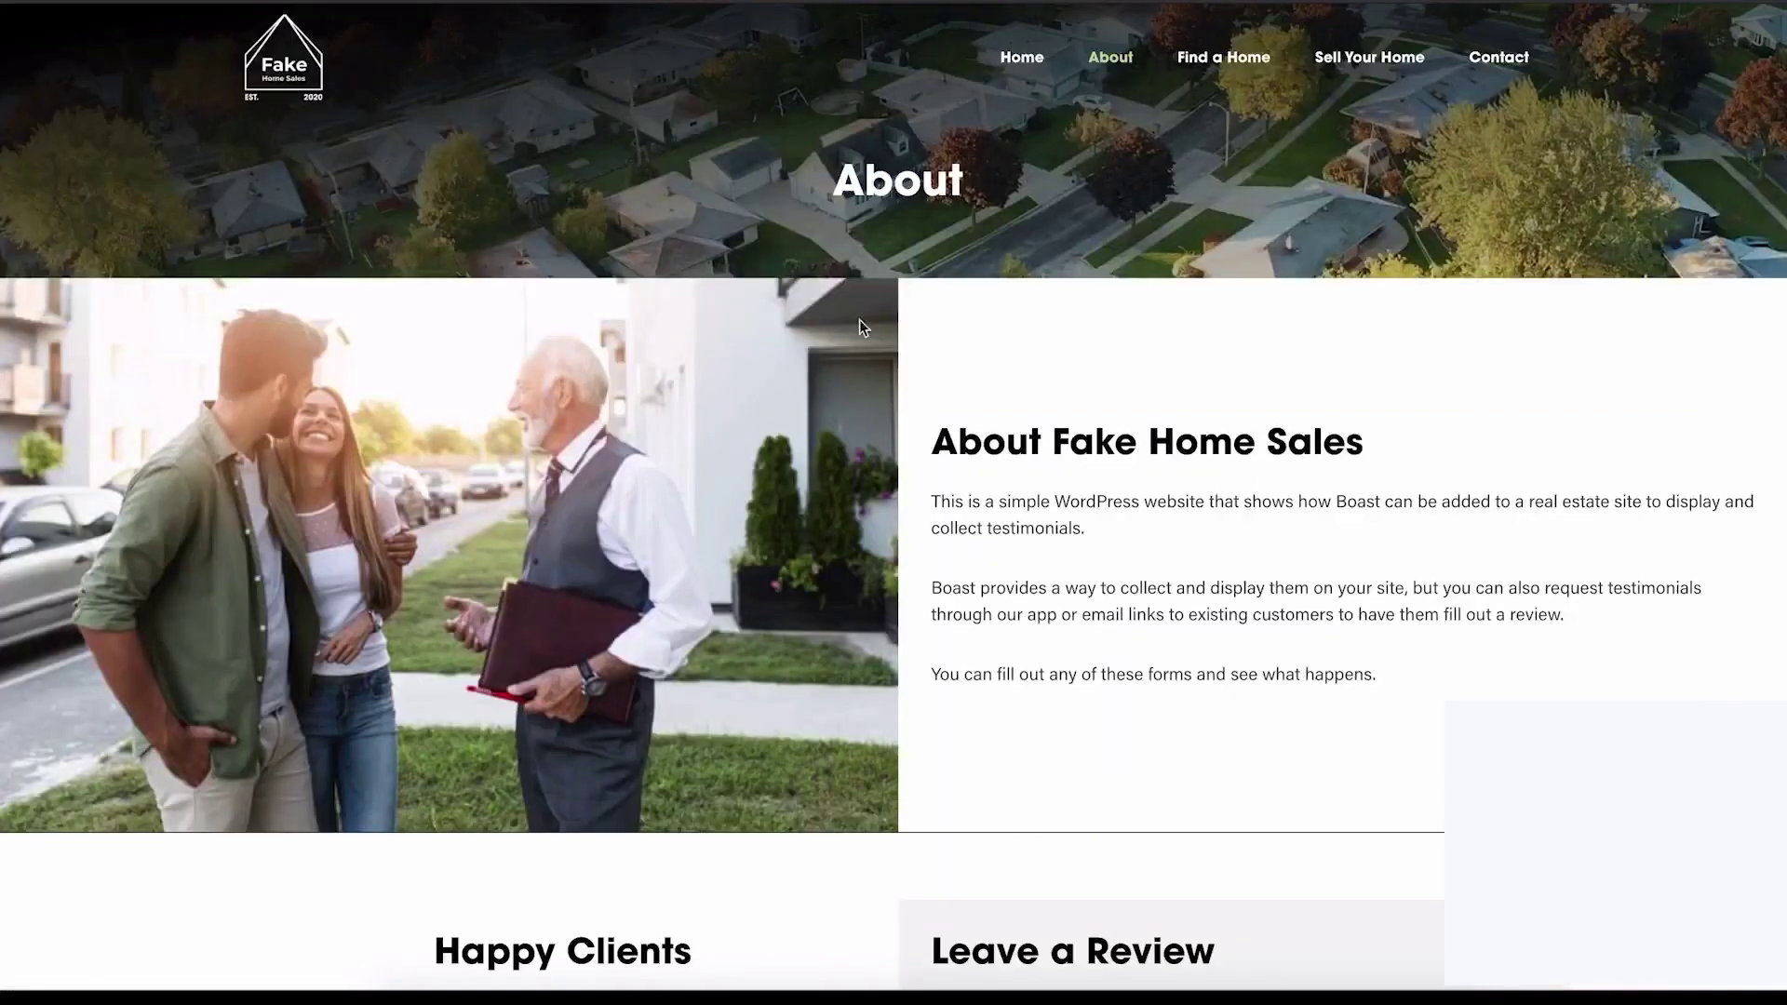
pyautogui.scroll(-5, 858, 320)
pyautogui.scroll(-3, 858, 320)
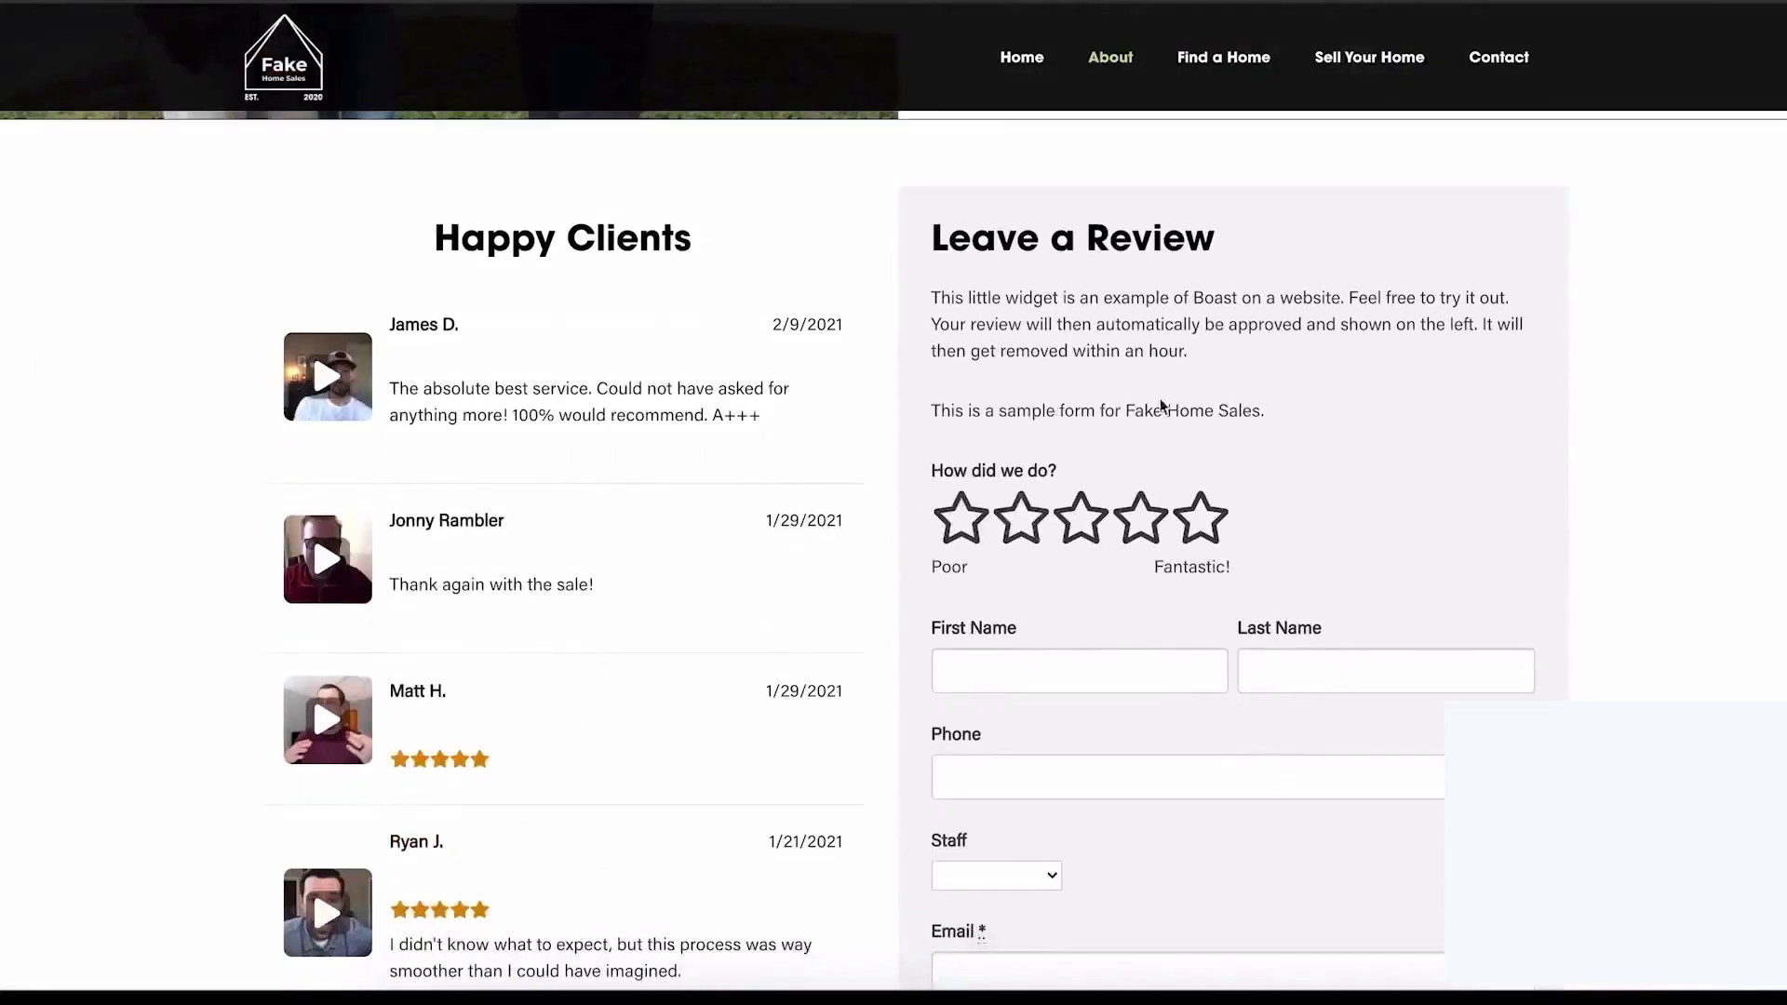
pyautogui.scroll(8, 170, 566)
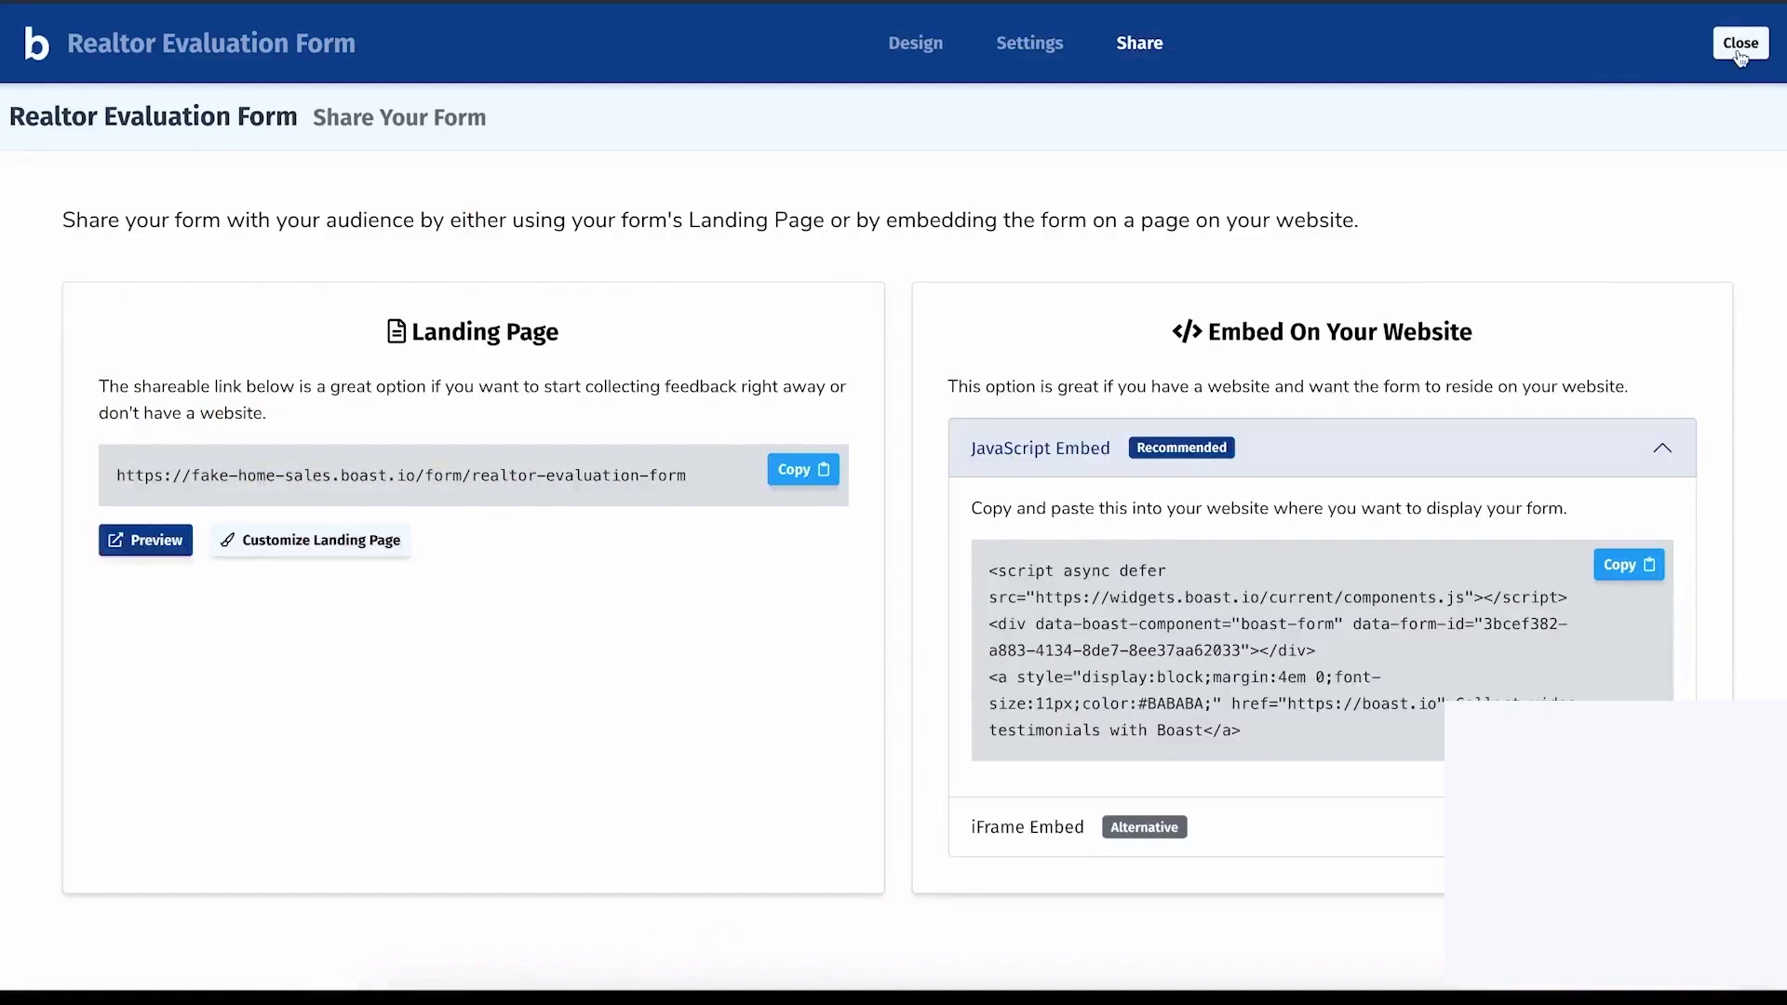
# Step: Close the form and open the messages of the Purchased Home Sequence
pyautogui.click(1738, 43)
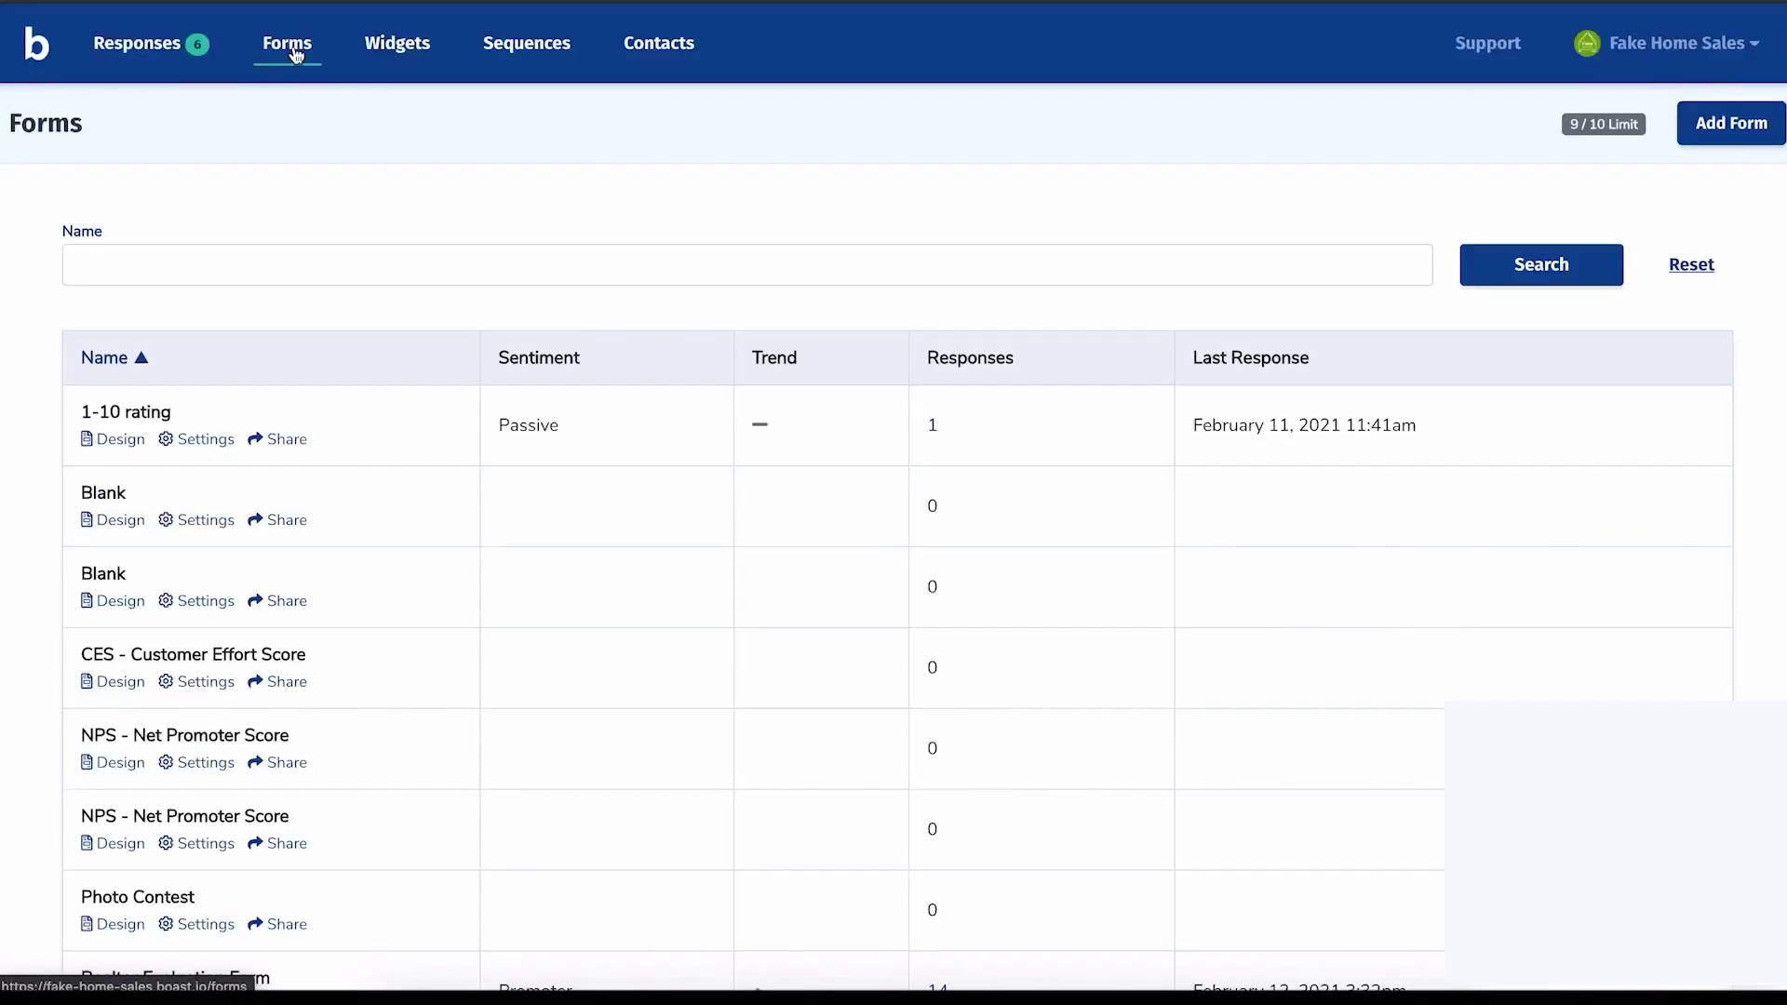
pyautogui.click(527, 42)
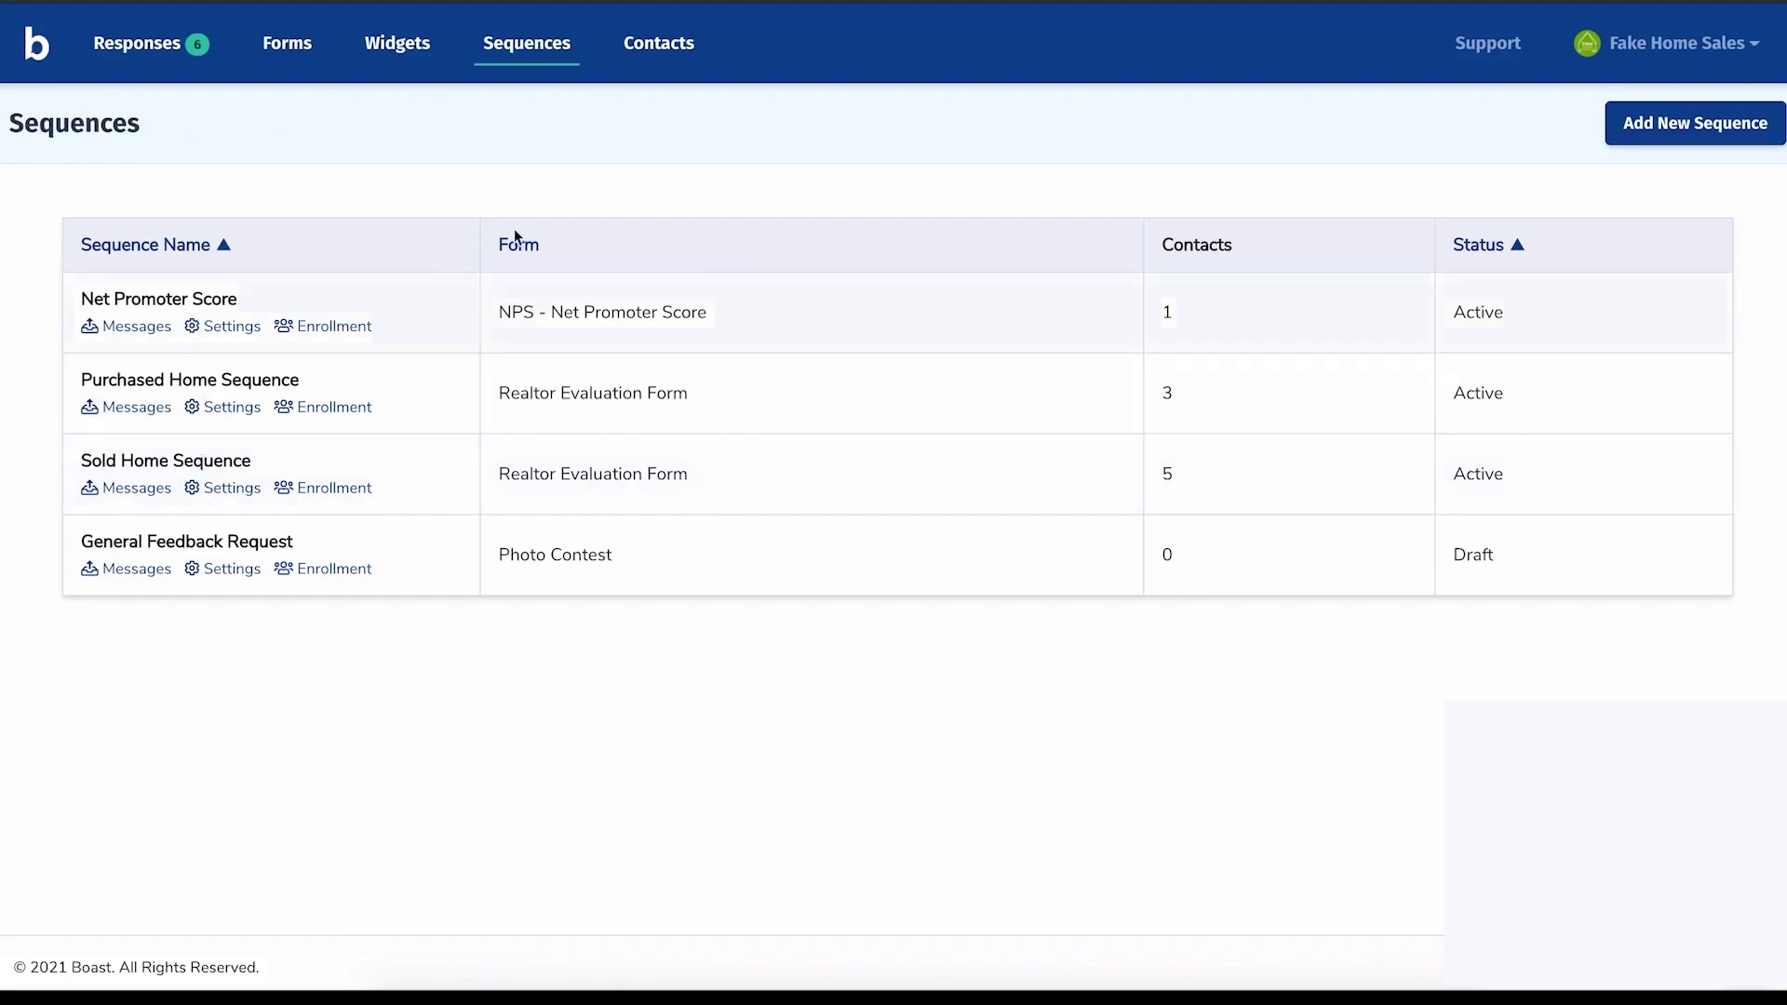
pyautogui.click(129, 411)
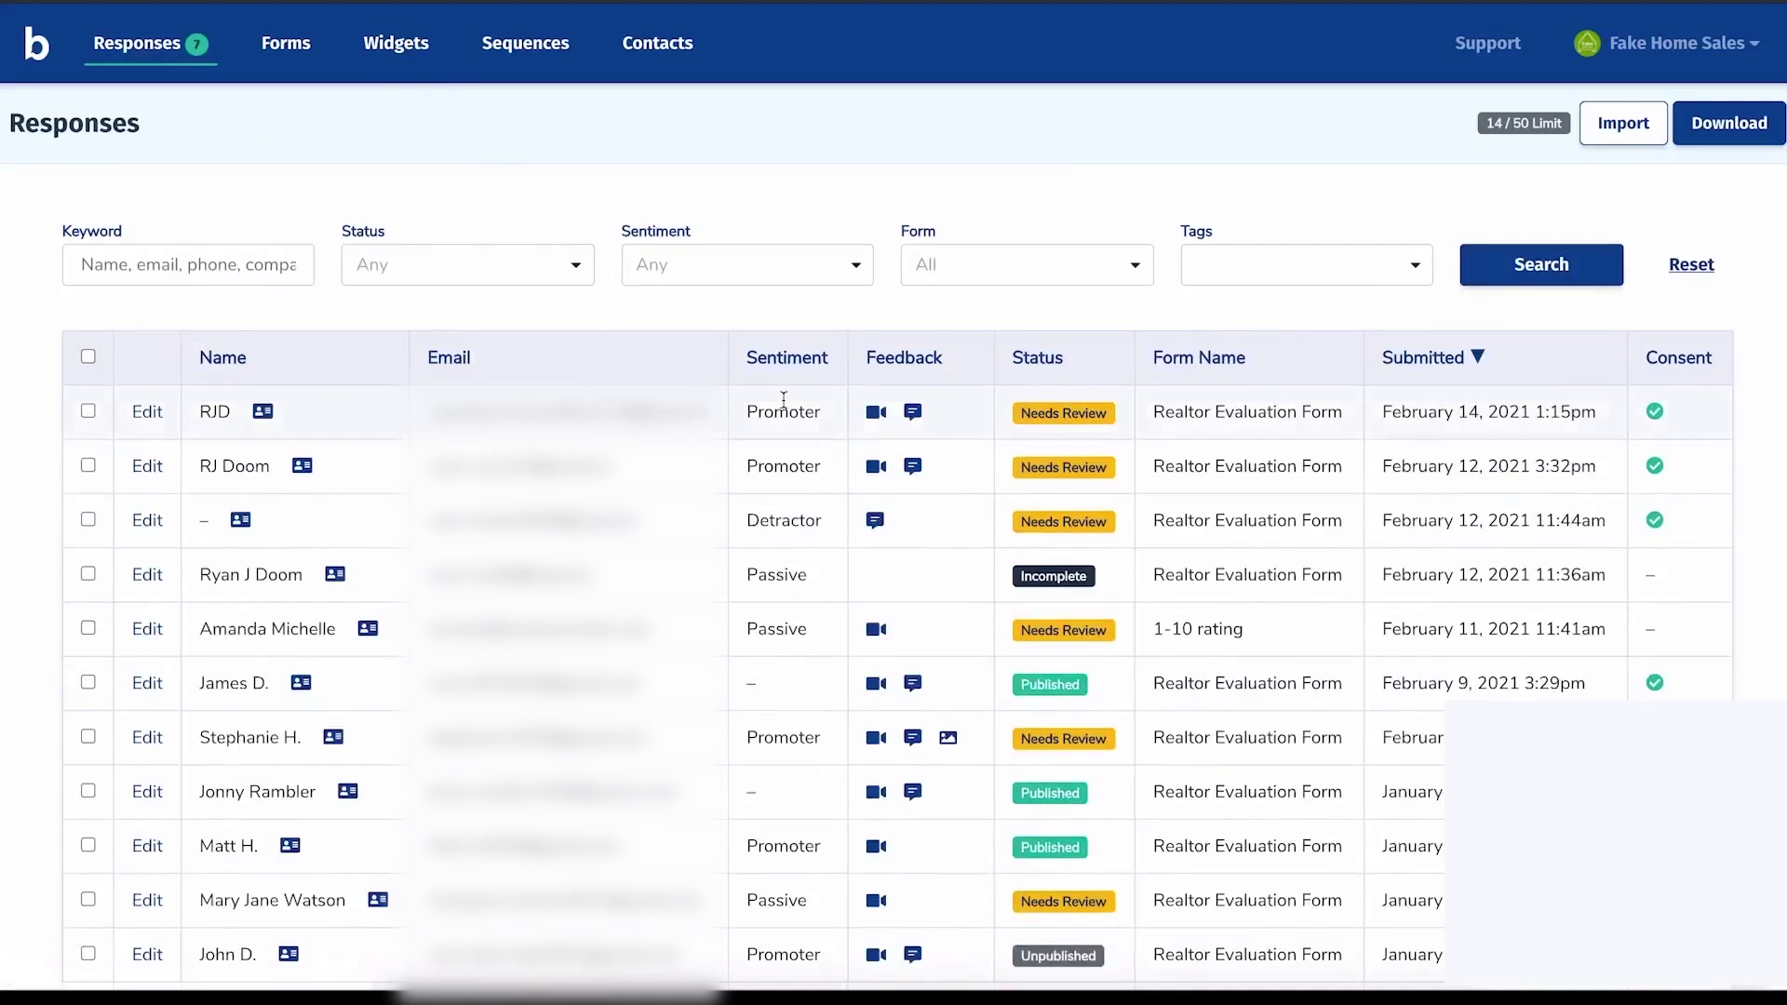
# Step: Play the newest response's video, open that response for editing, and update its status to Published
pyautogui.click(876, 414)
pyautogui.click(148, 412)
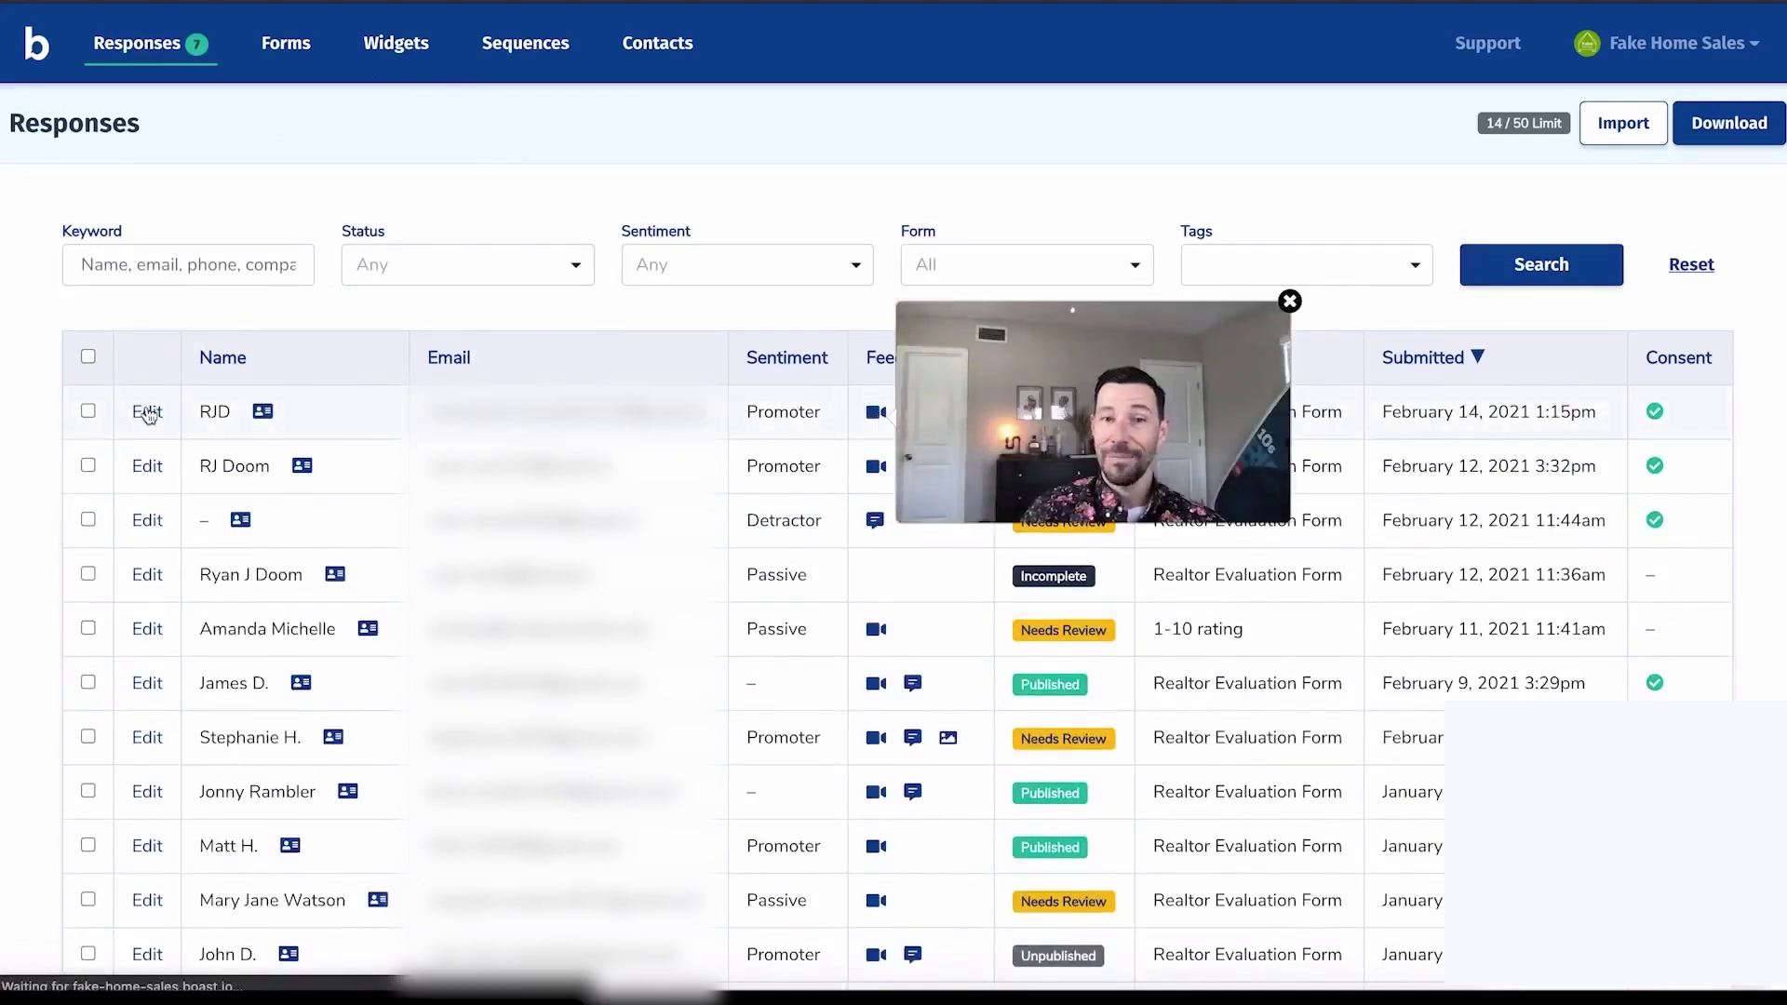
pyautogui.scroll(-3, 968, 391)
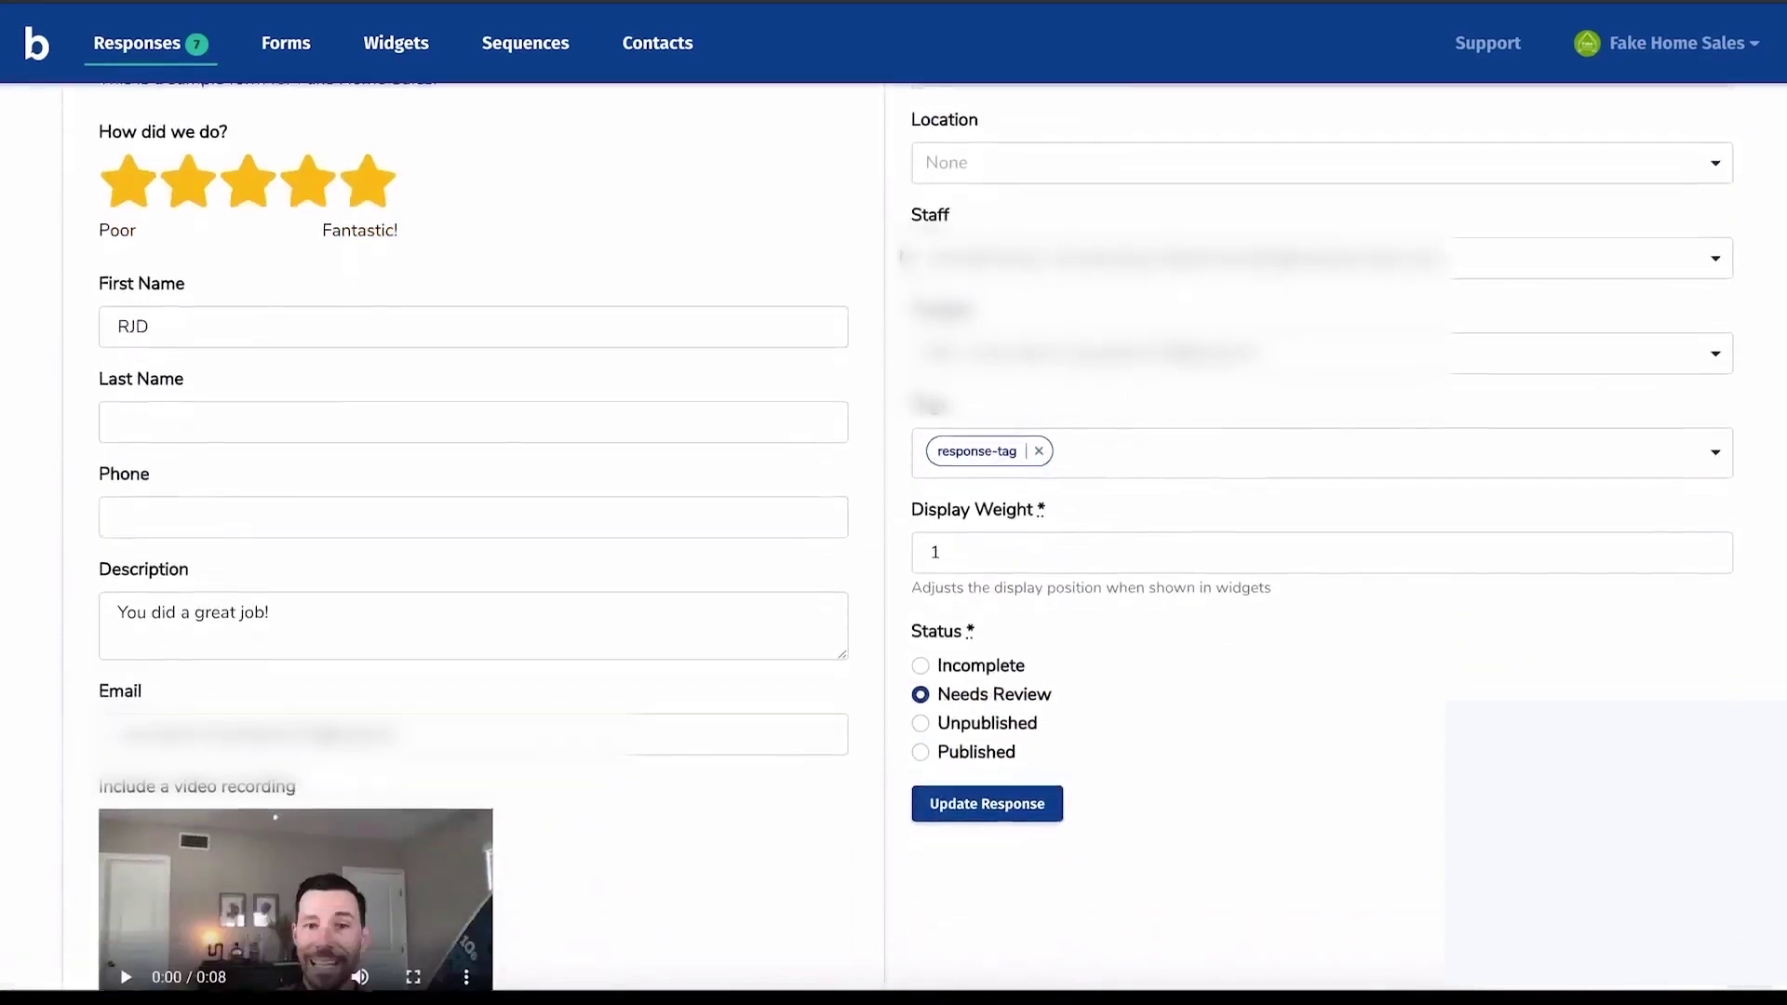
pyautogui.scroll(-1, 866, 426)
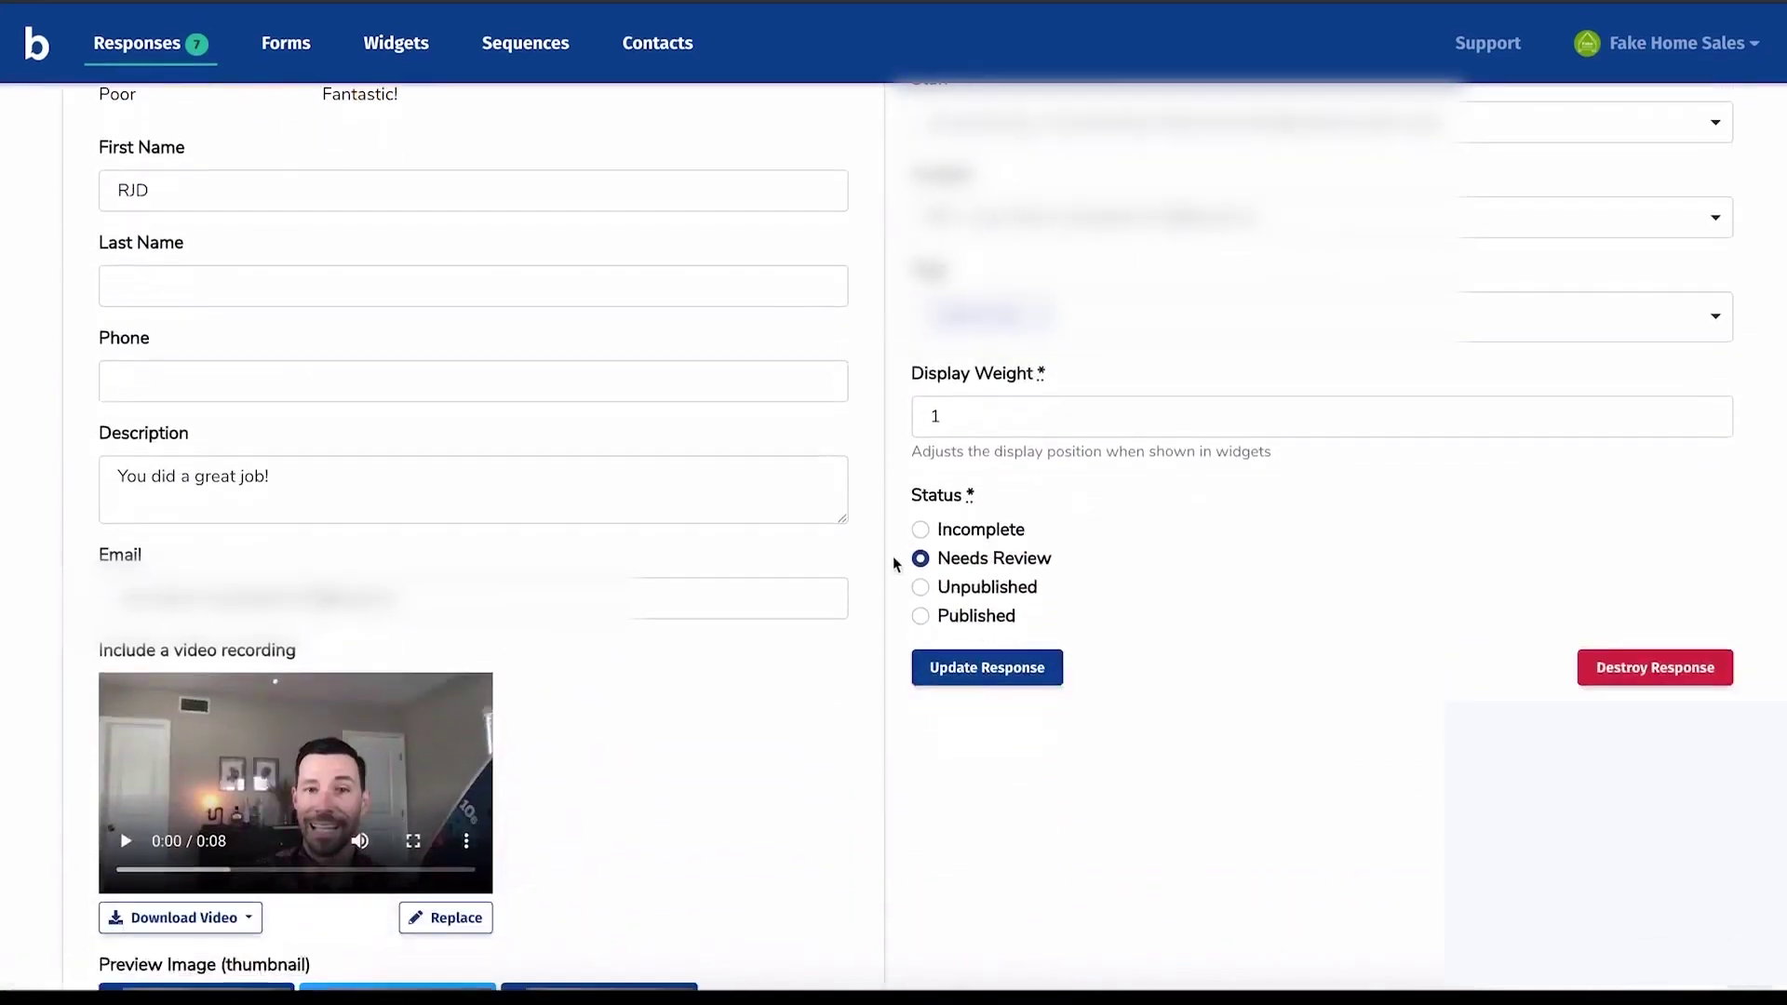
pyautogui.click(921, 616)
pyautogui.click(949, 667)
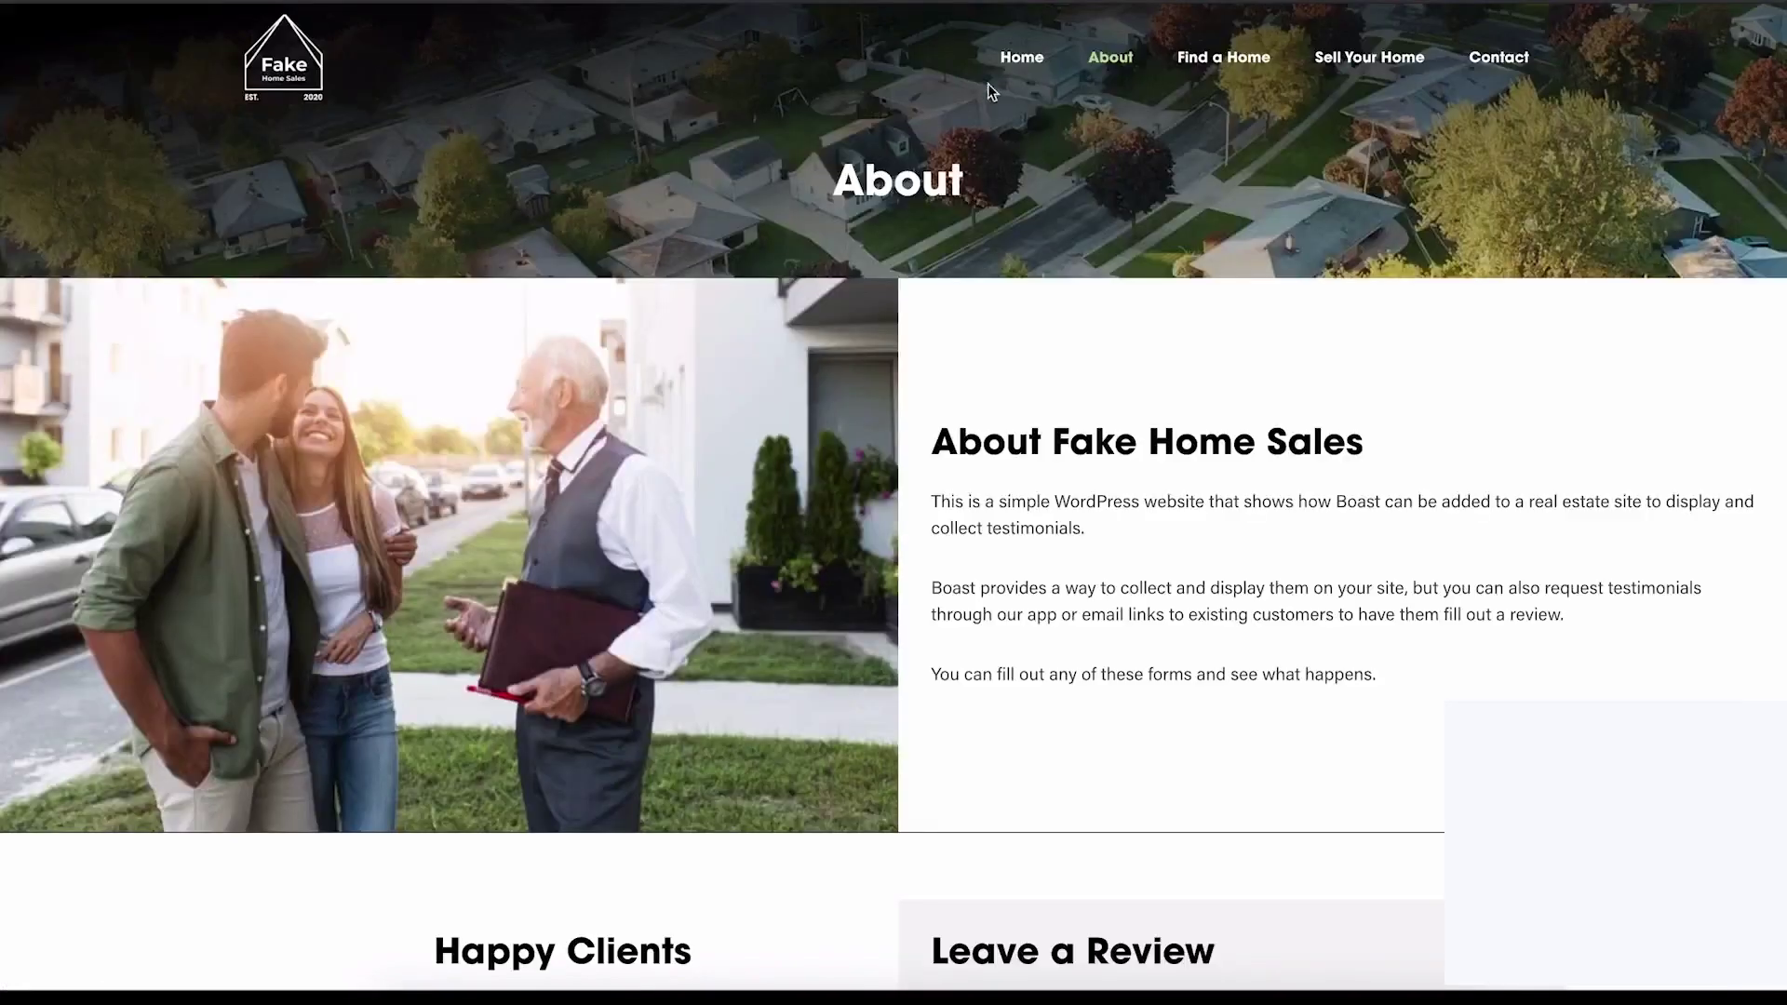
# Step: Switch to the website's Home page and browse the Recently Sold Home Testimonials carousel
pyautogui.click(1021, 57)
pyautogui.scroll(-5, 1247, 297)
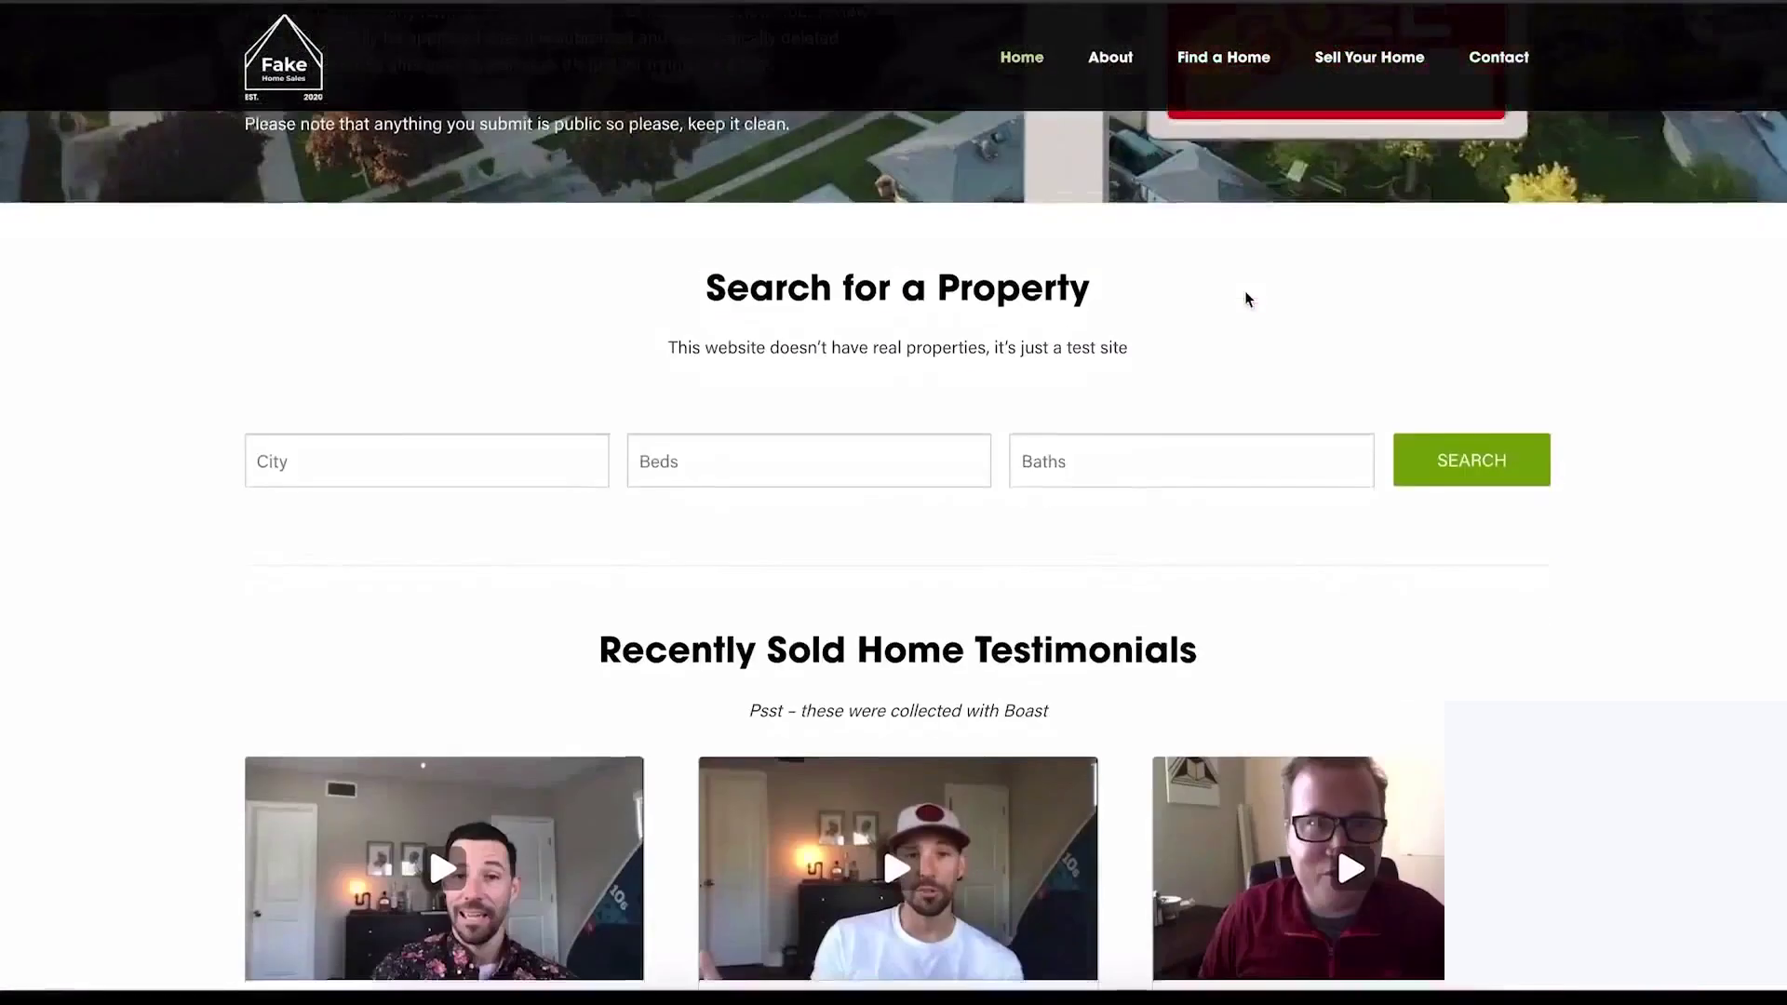
pyautogui.scroll(-4, 1247, 298)
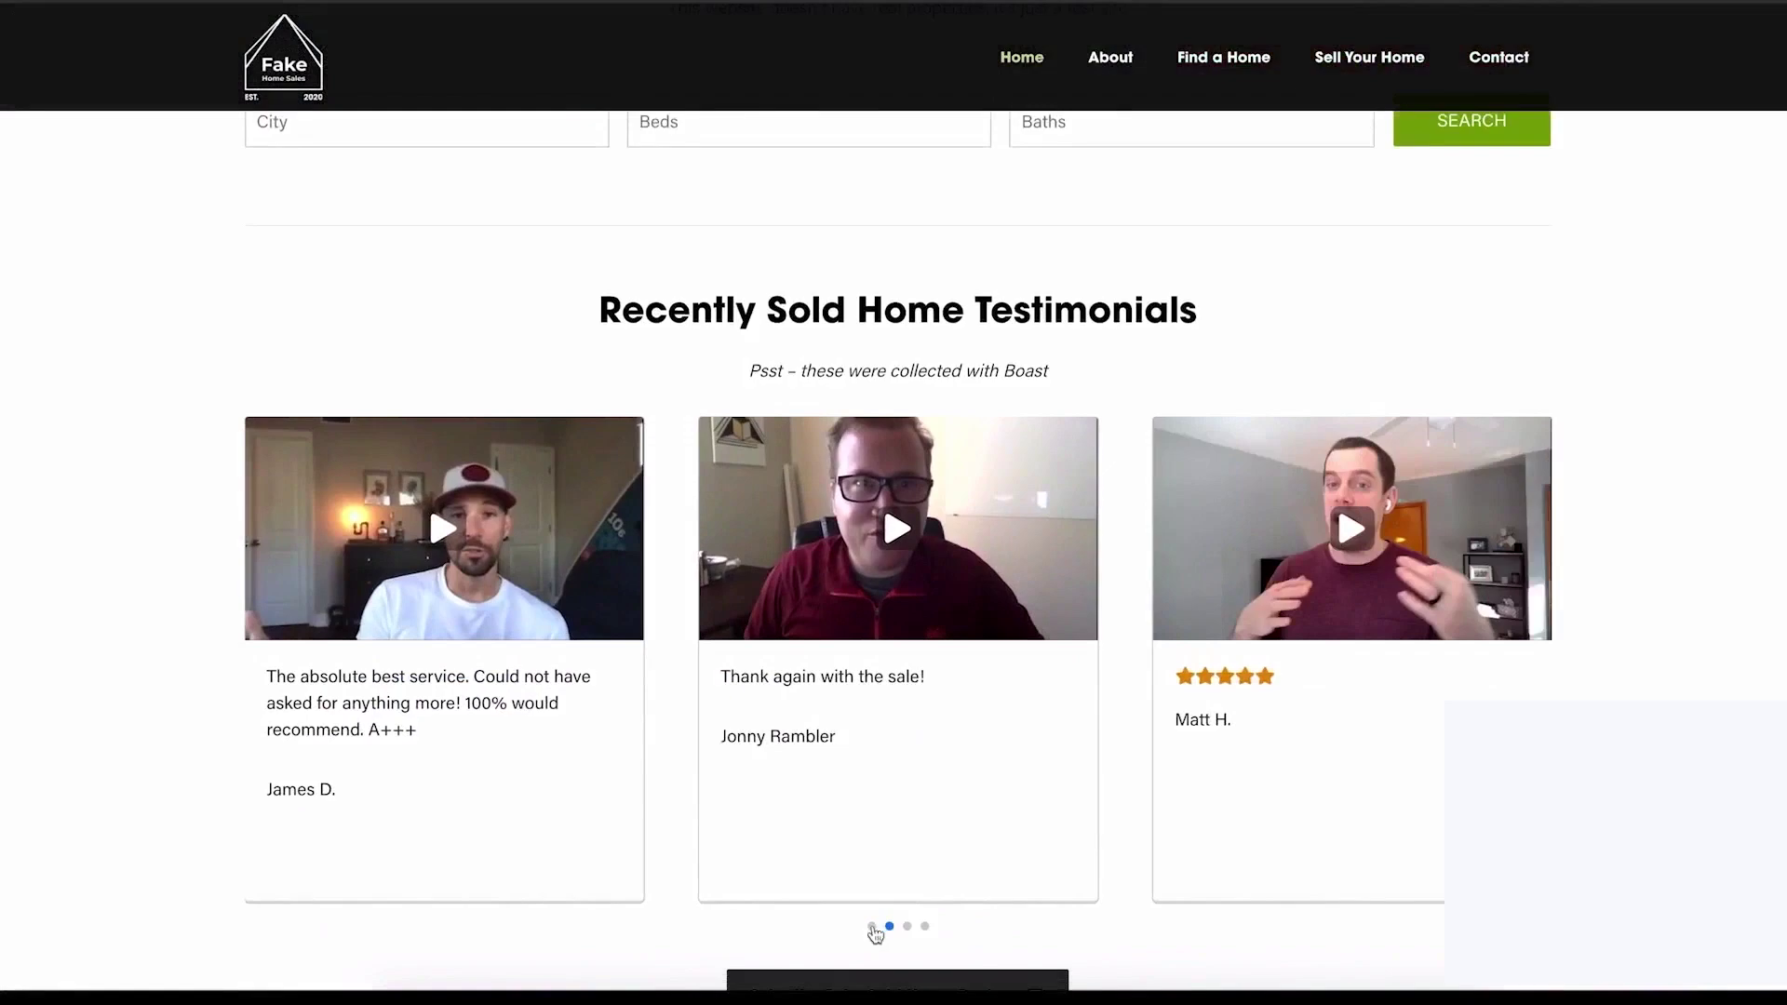
pyautogui.click(872, 927)
pyautogui.scroll(5, 875, 931)
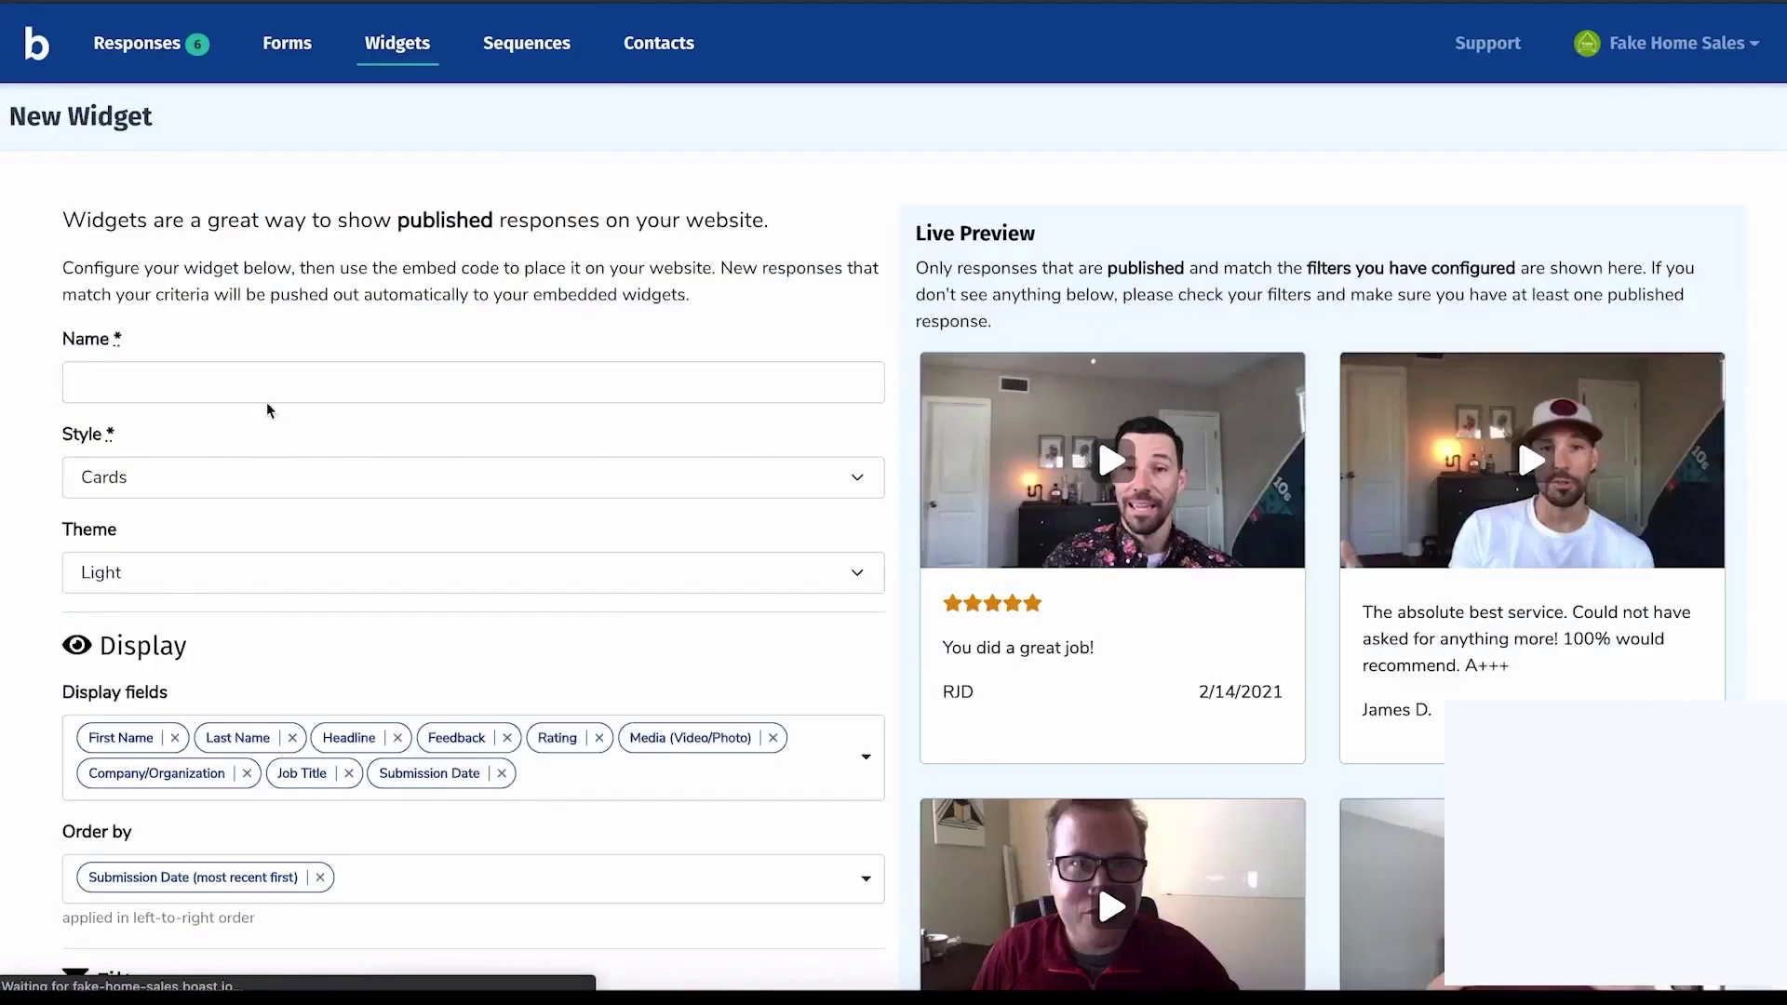
# Step: Name the new widget "Test widget" and remove Last Name, First Name, Submission Date and Rating from its display fields
pyautogui.click(93, 381)
pyautogui.write('Test widget')
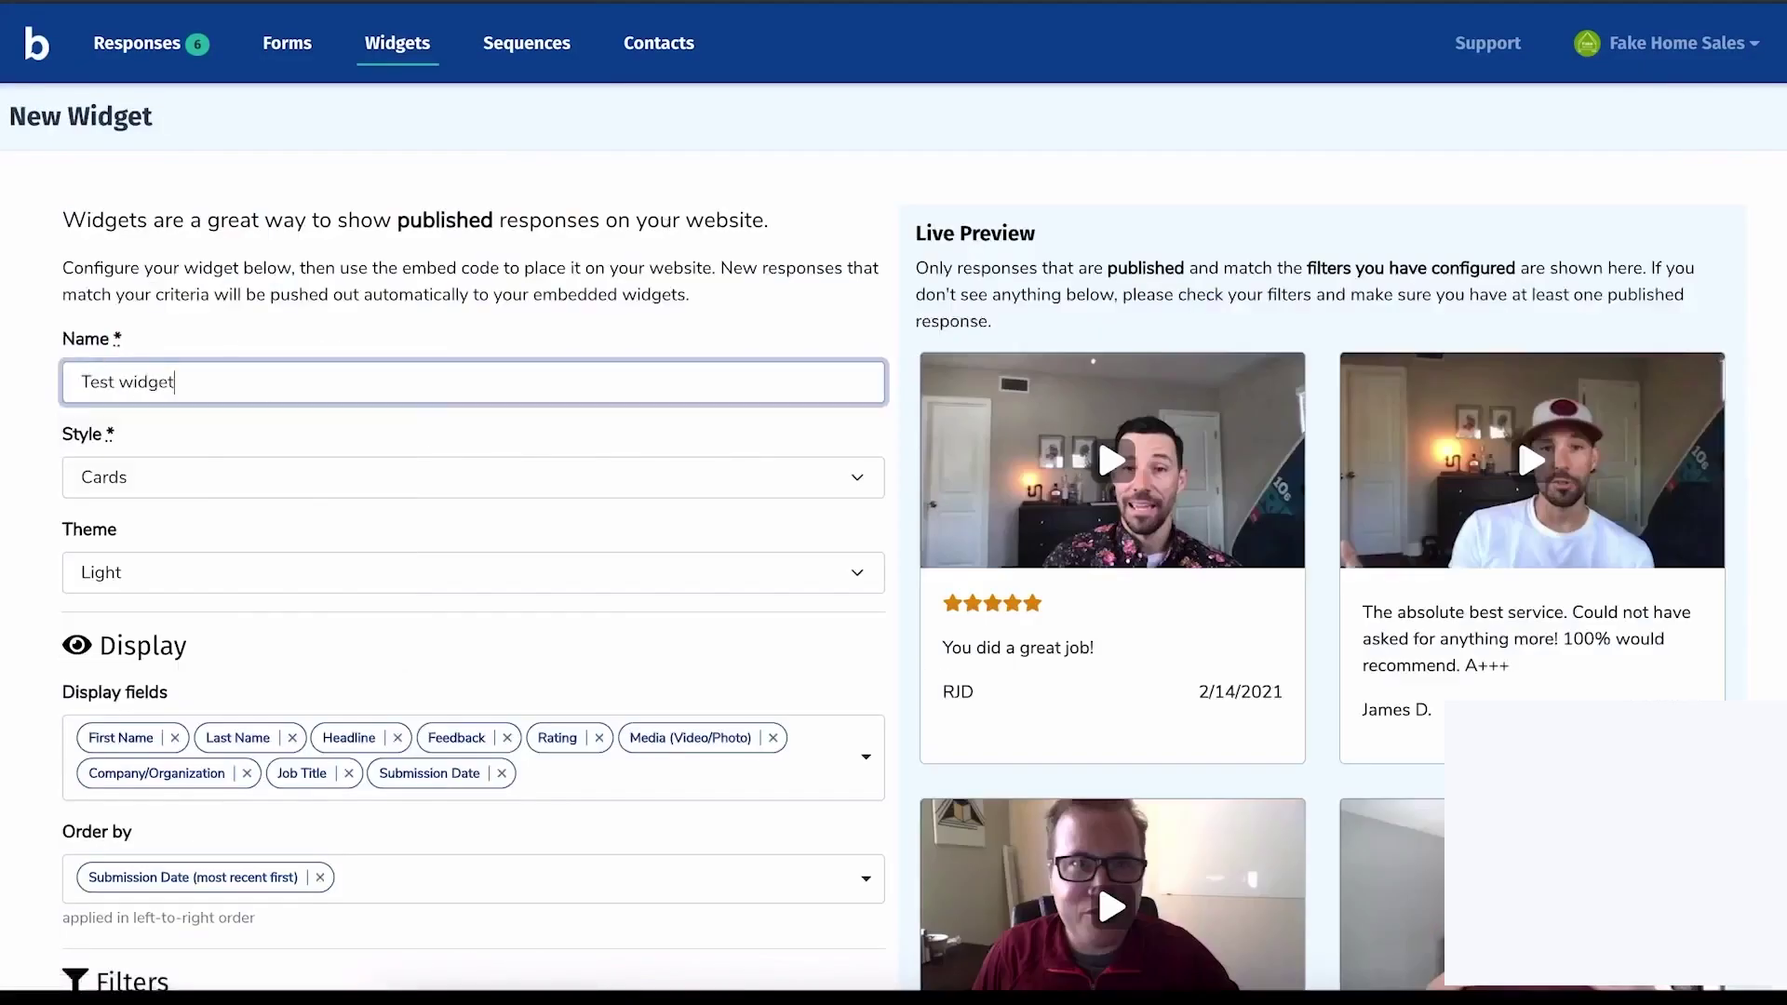
pyautogui.scroll(-2, 195, 333)
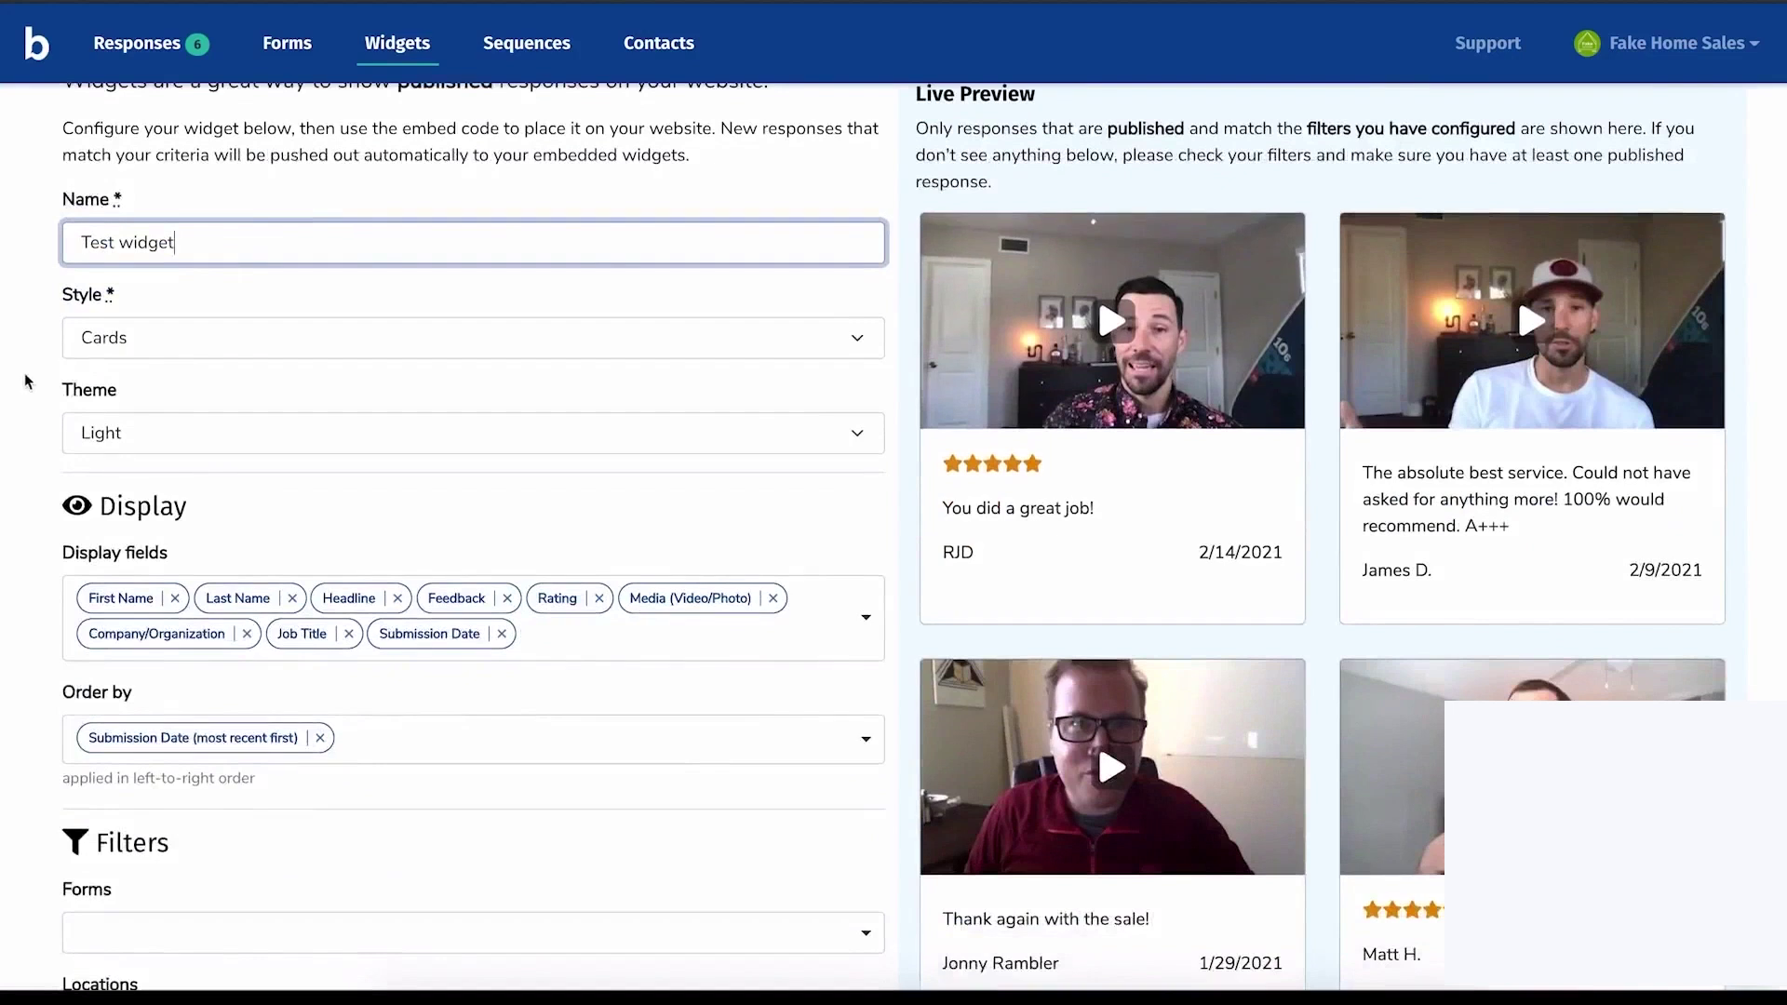
pyautogui.scroll(-3, 28, 384)
pyautogui.click(292, 455)
pyautogui.click(175, 454)
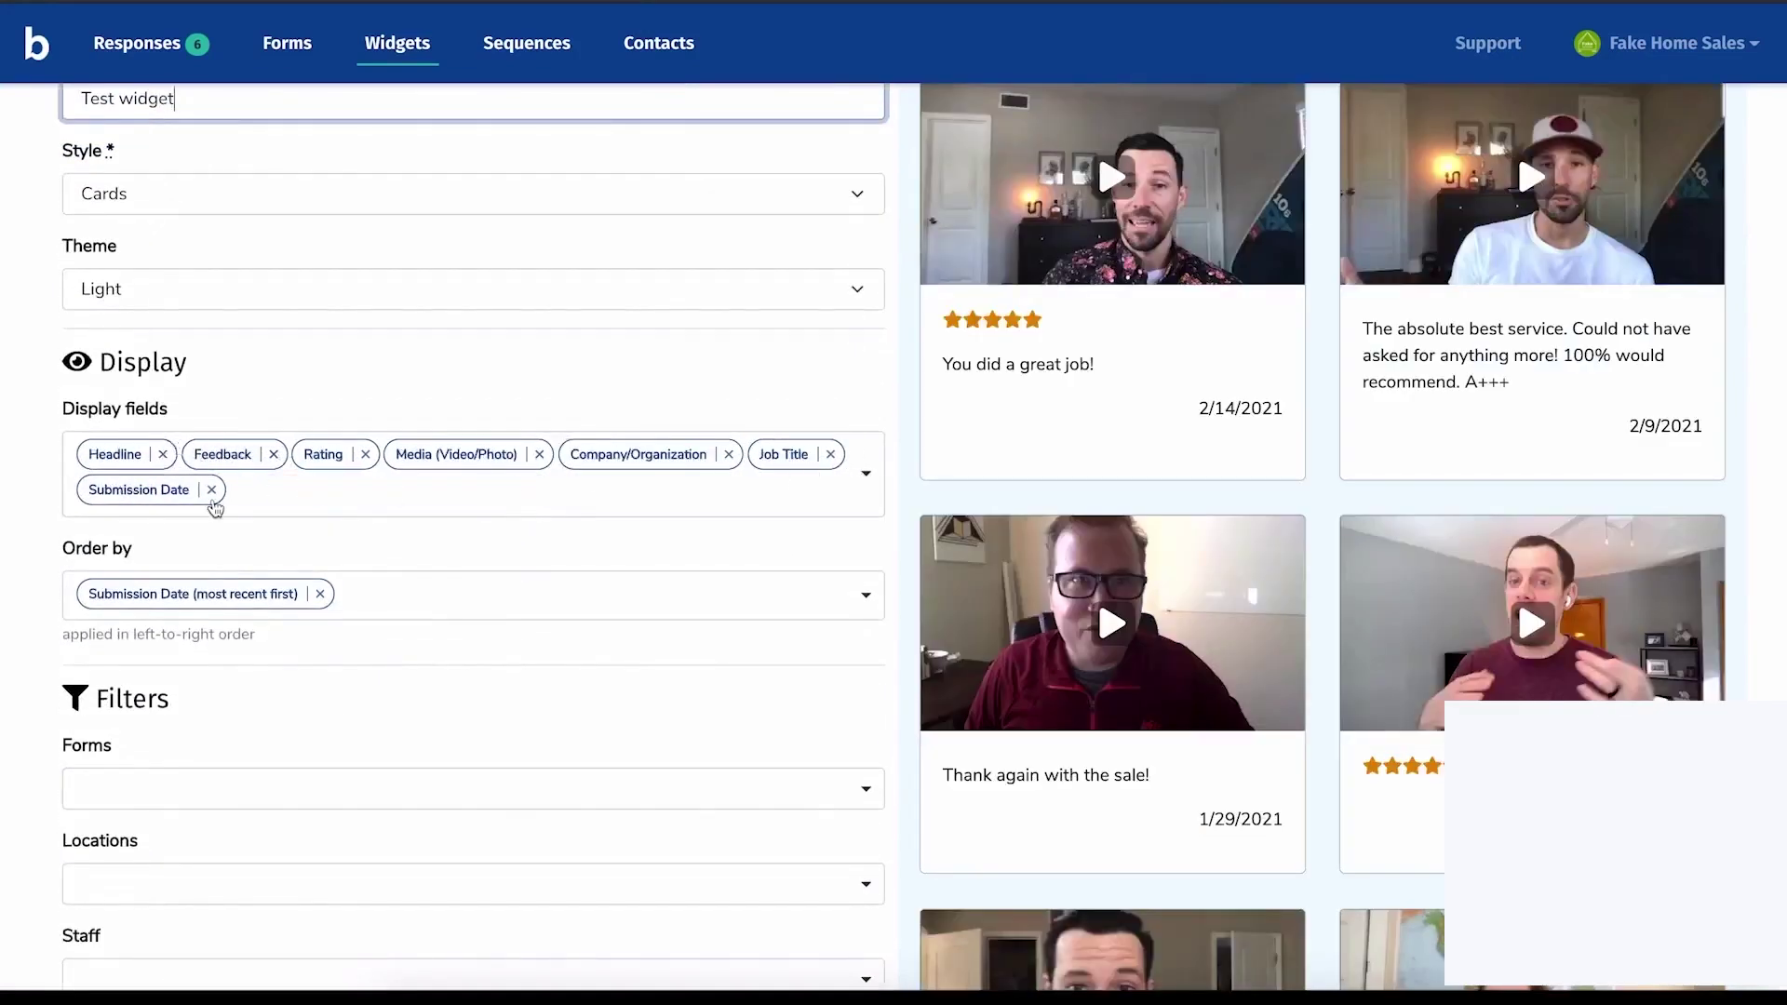
pyautogui.click(212, 490)
pyautogui.click(365, 455)
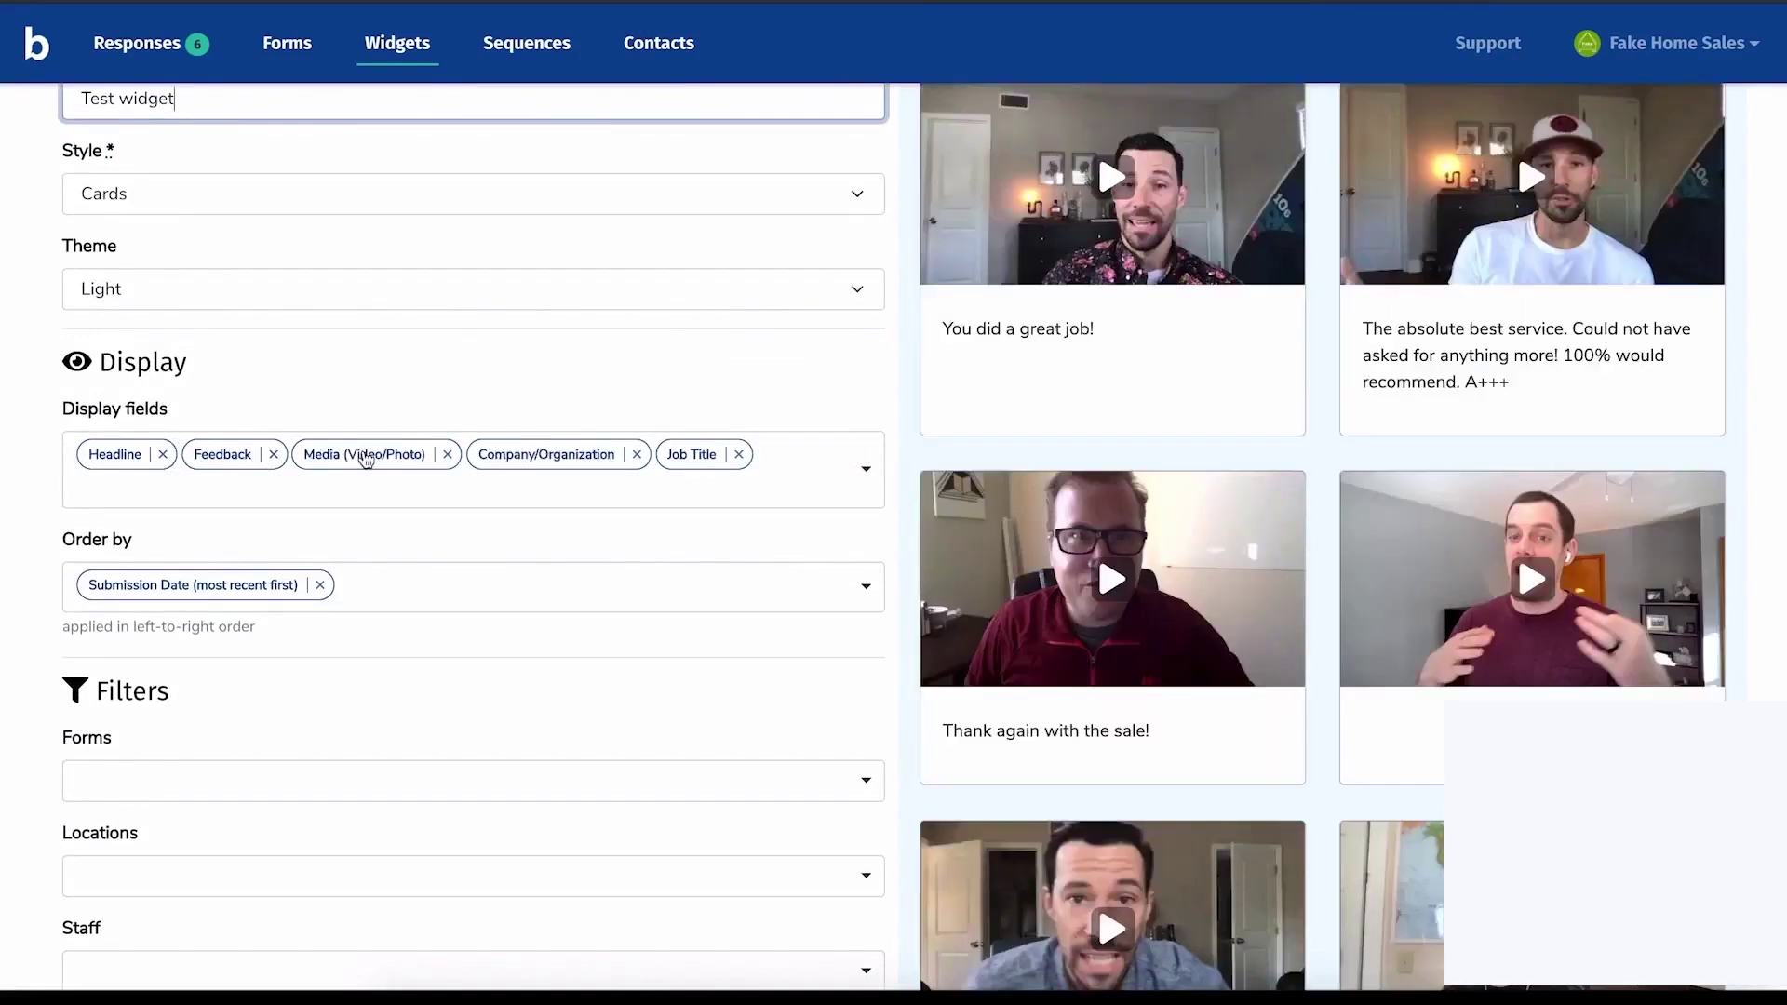
pyautogui.scroll(-5, 347, 475)
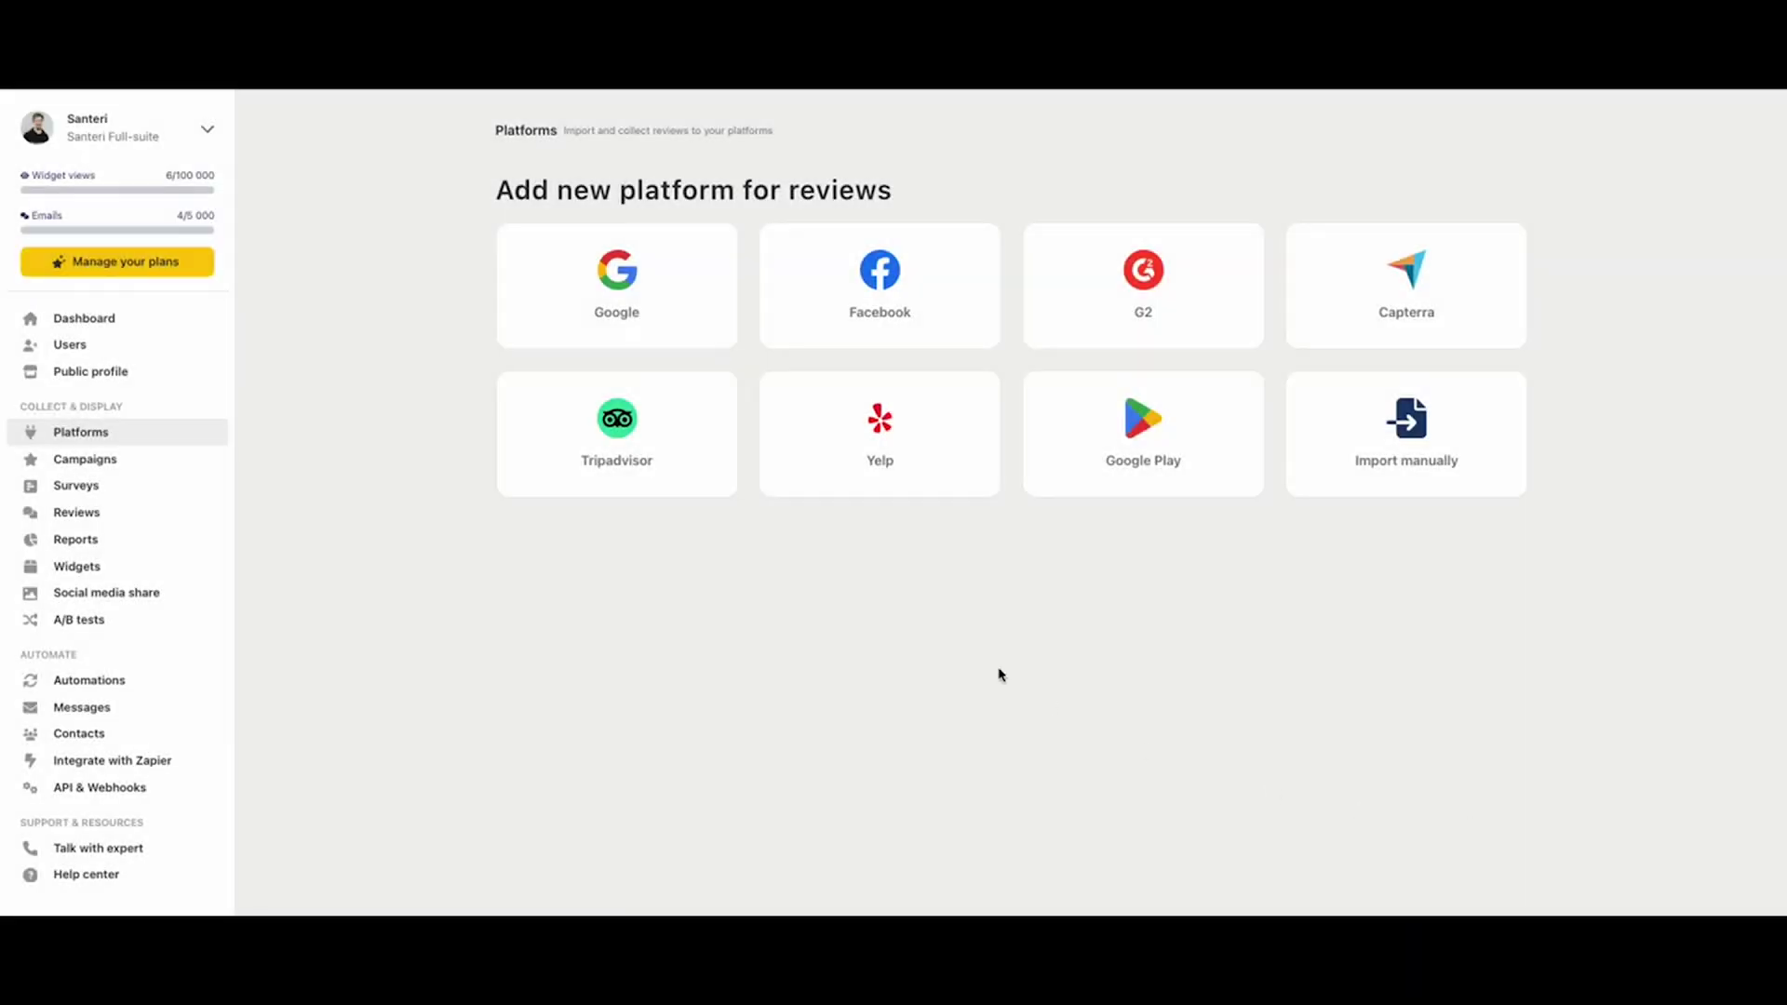
# Step: In Trustmary, connect Google as a review platform using the business "Trustmary, Kauppakatu, Jyväskylä, Finland"
pyautogui.click(617, 297)
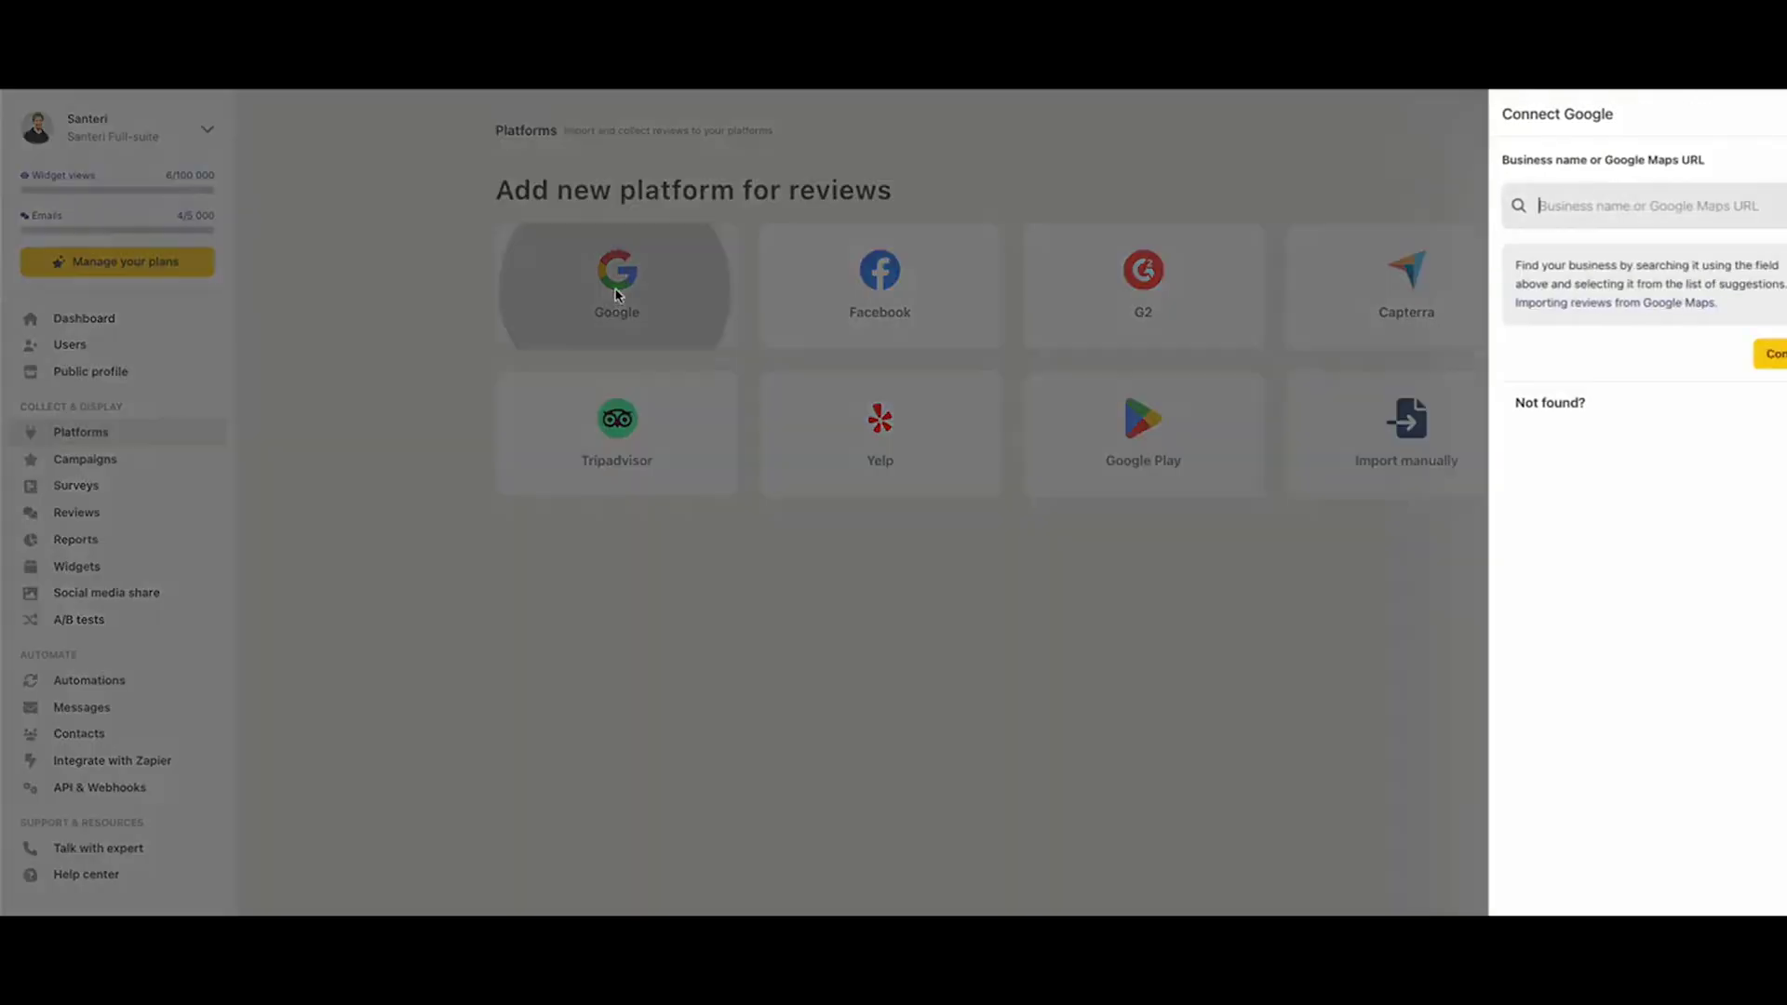
pyautogui.click(1557, 200)
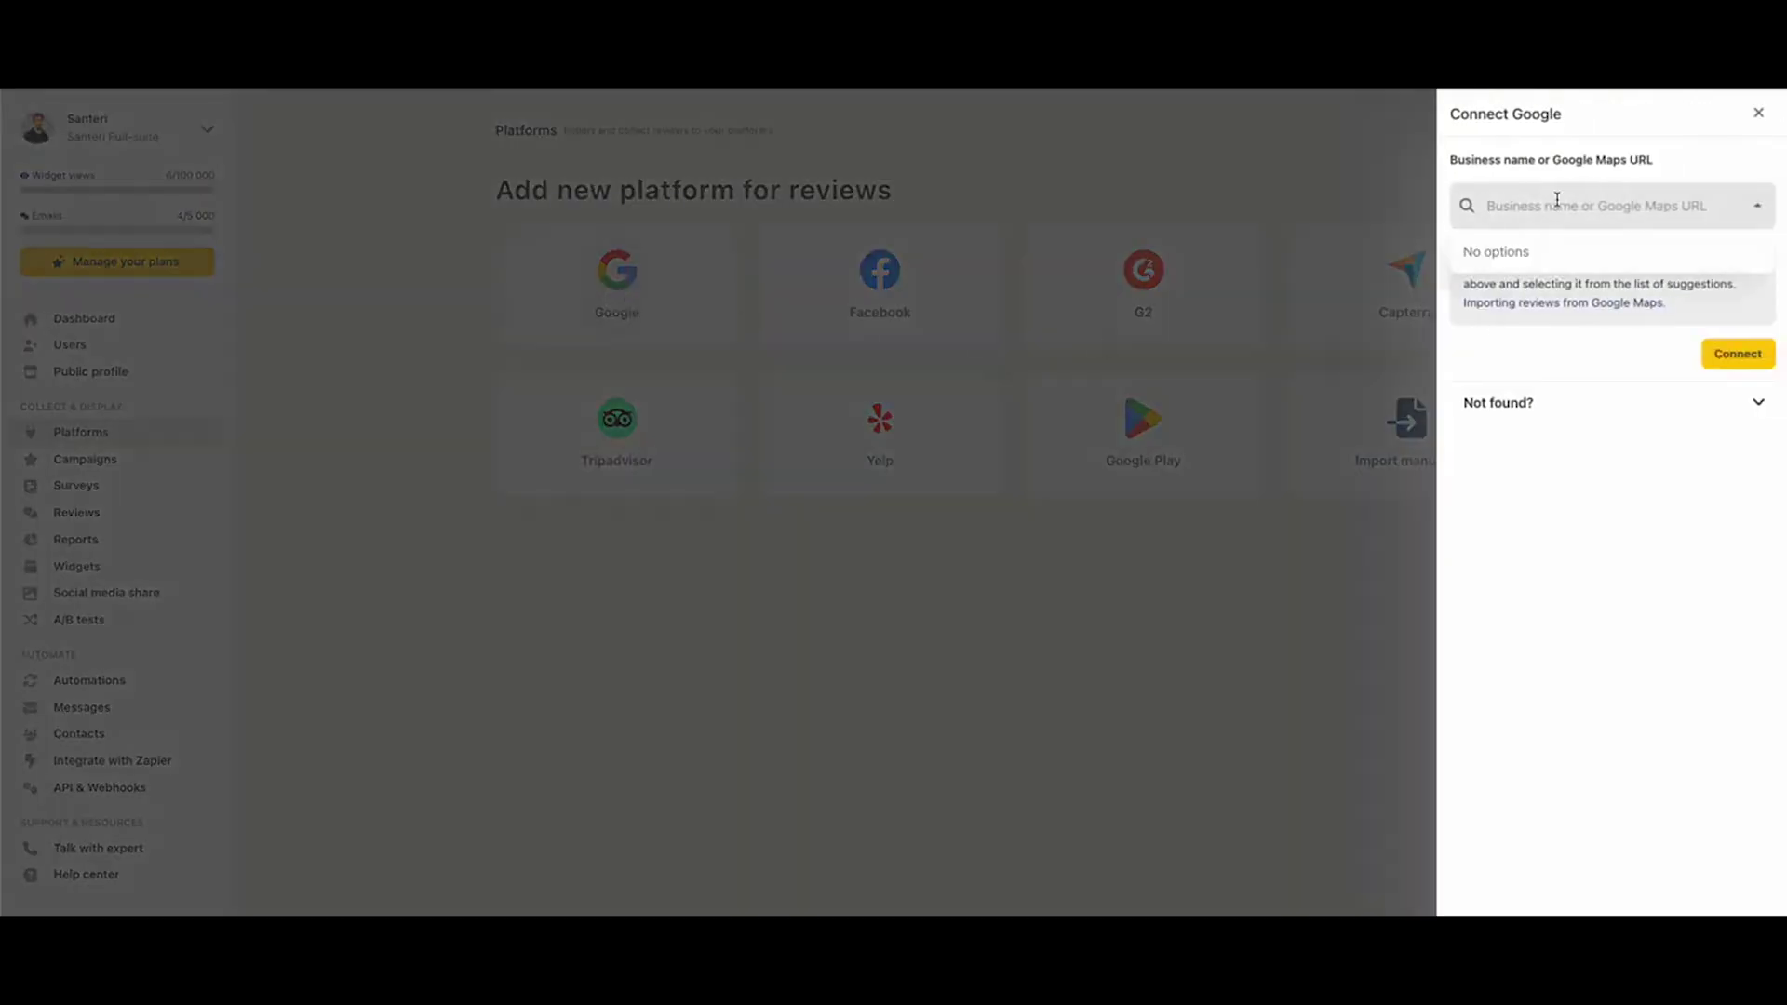
pyautogui.write('Trustmary')
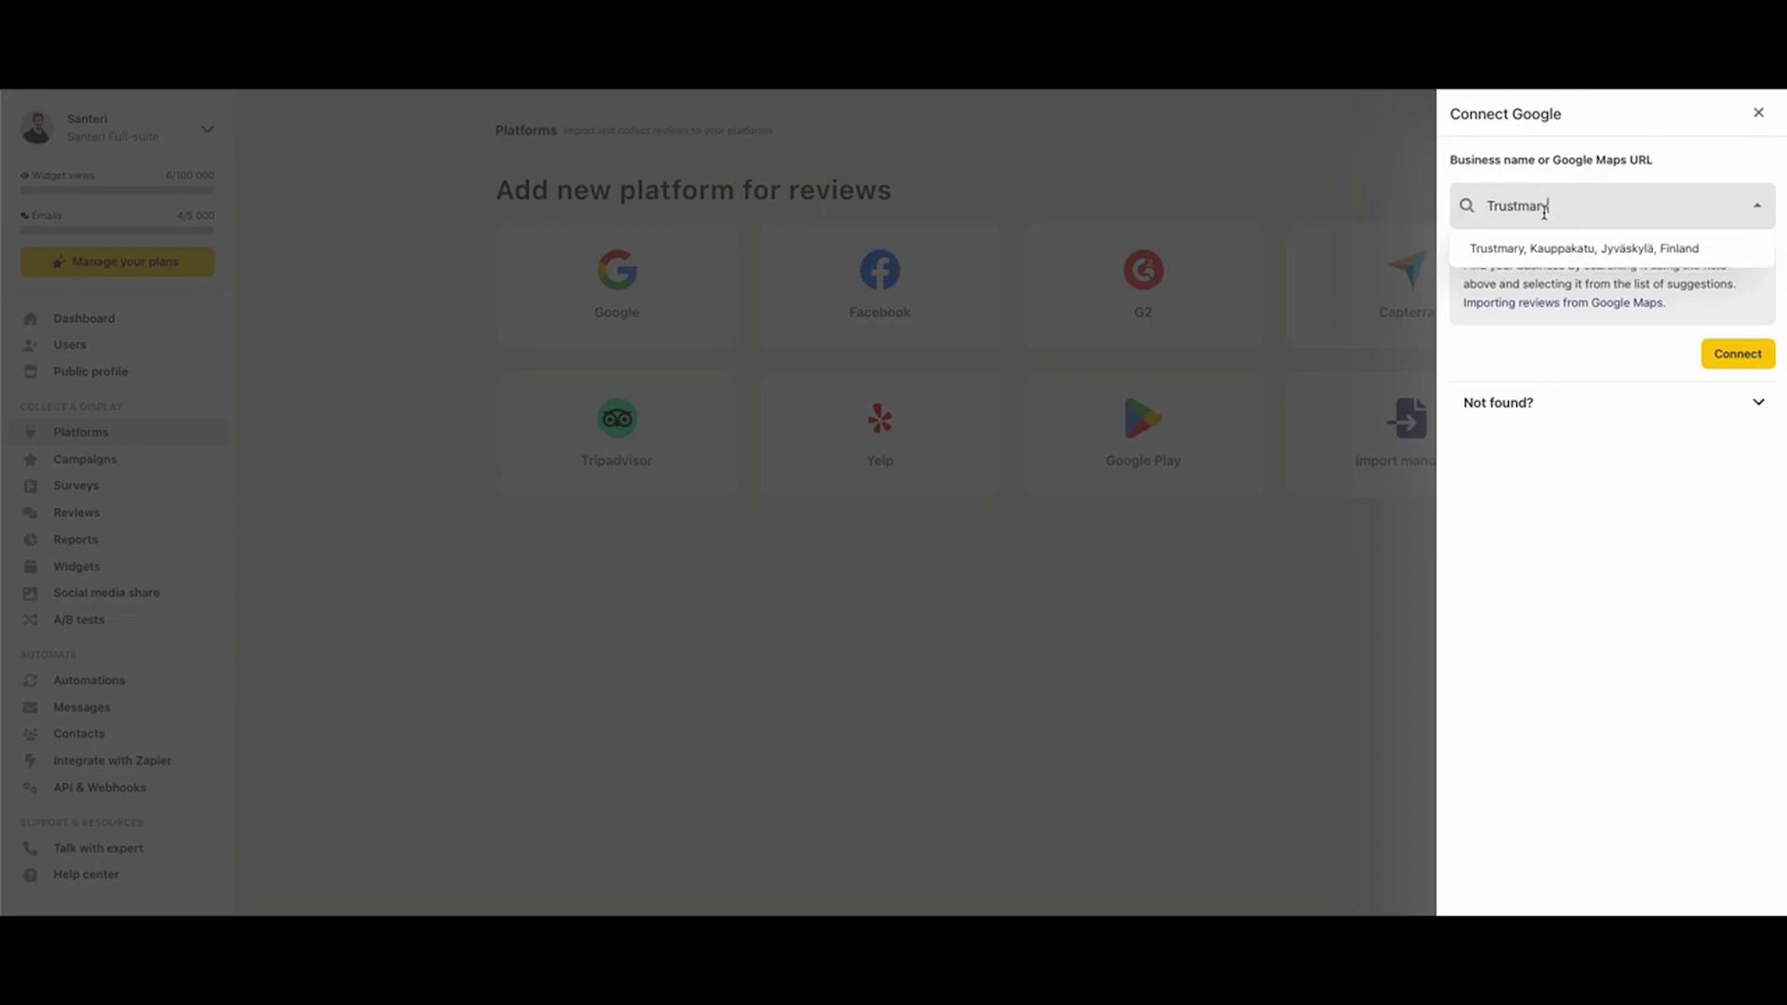
pyautogui.click(1523, 249)
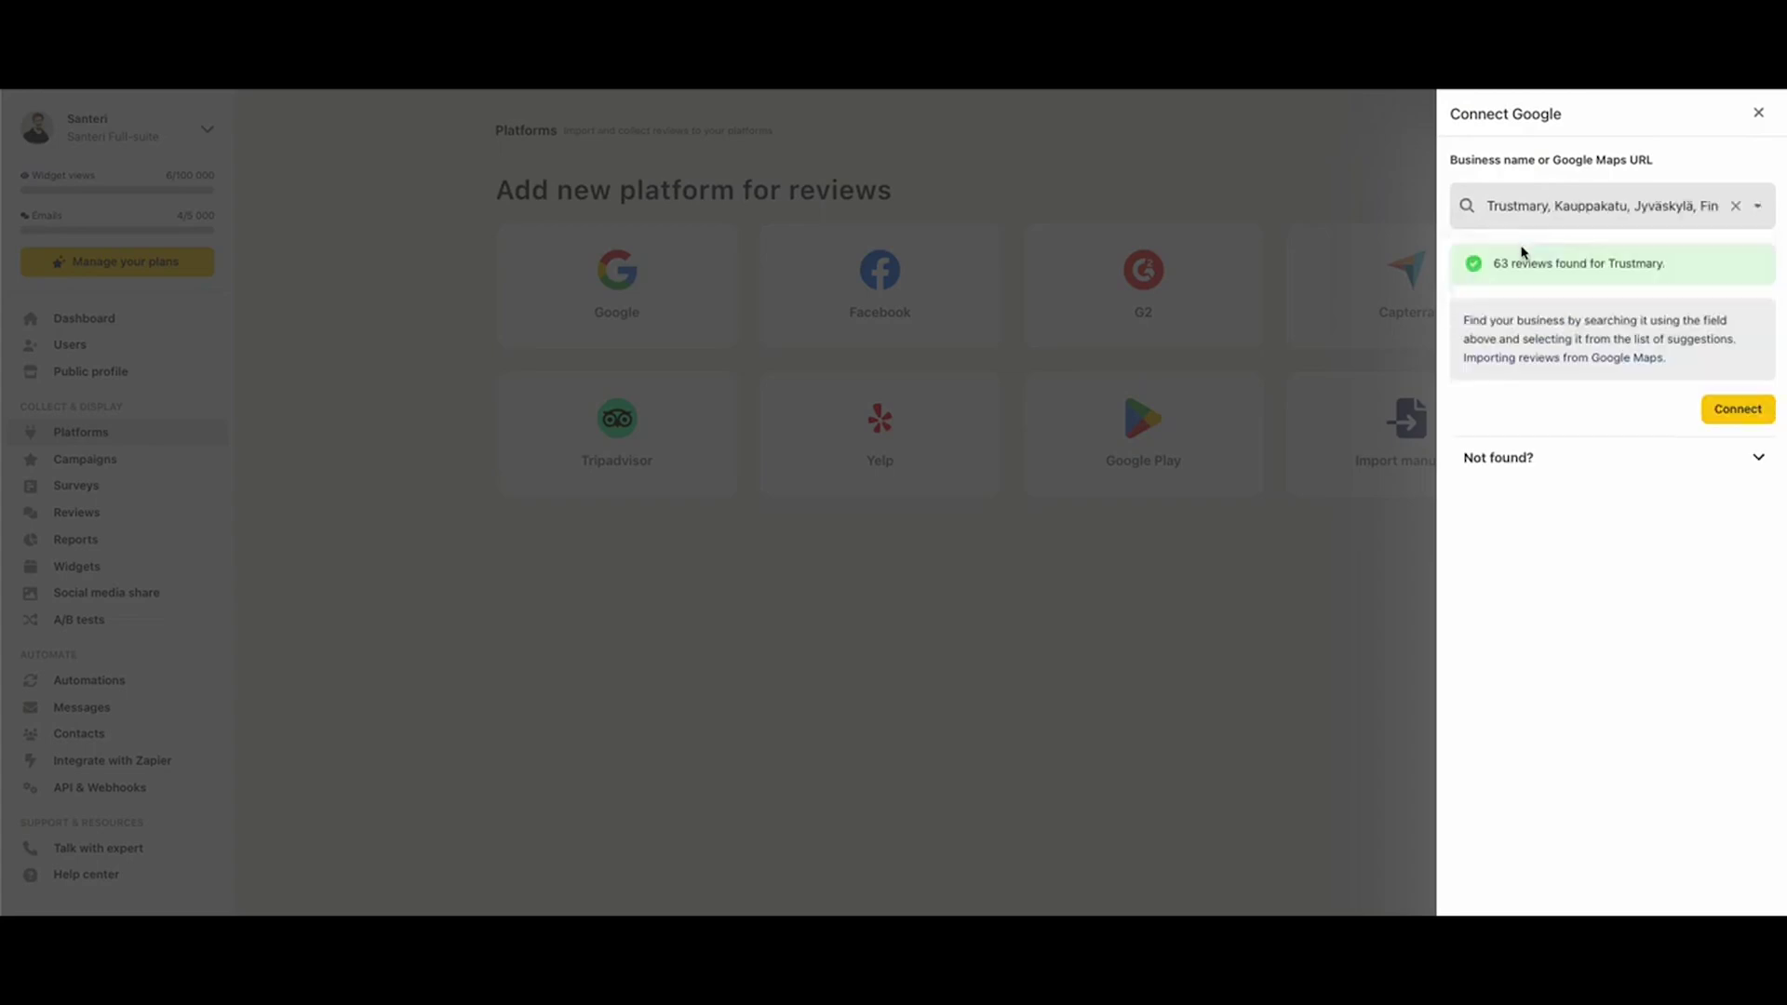
pyautogui.click(1737, 411)
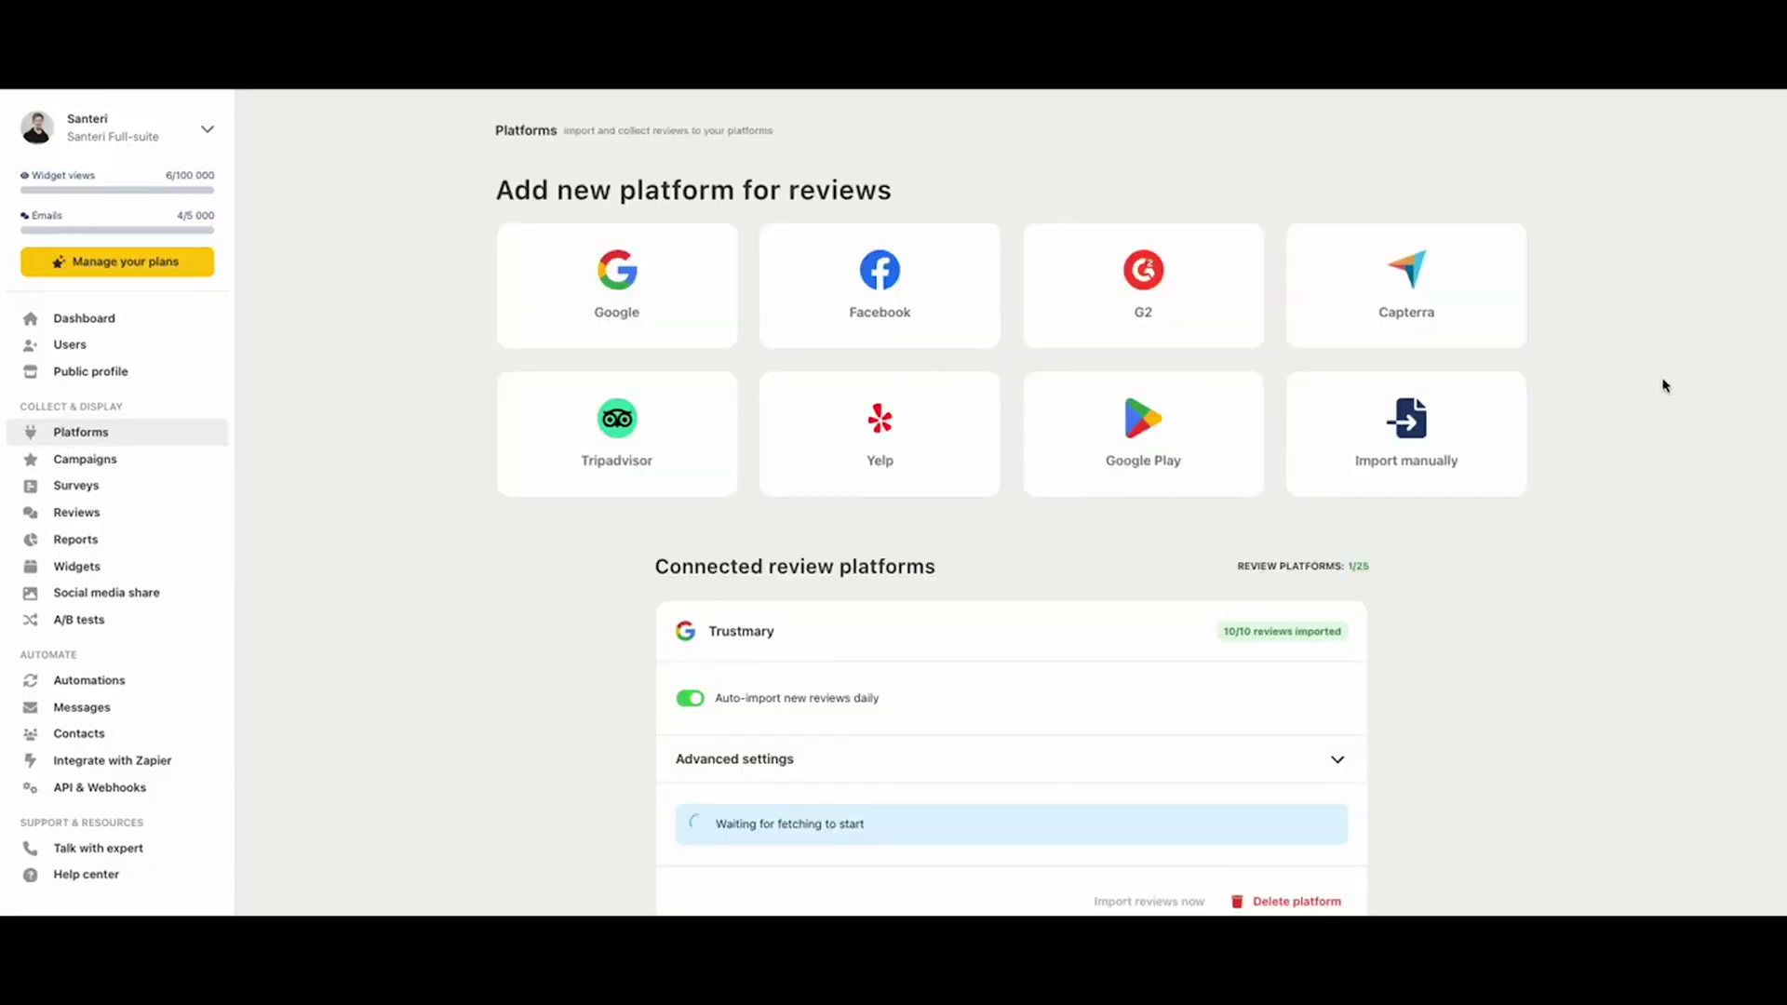
# Step: Check the fetching status and number of imported reviews for the connected Google platform
pyautogui.scroll(-2, 1651, 386)
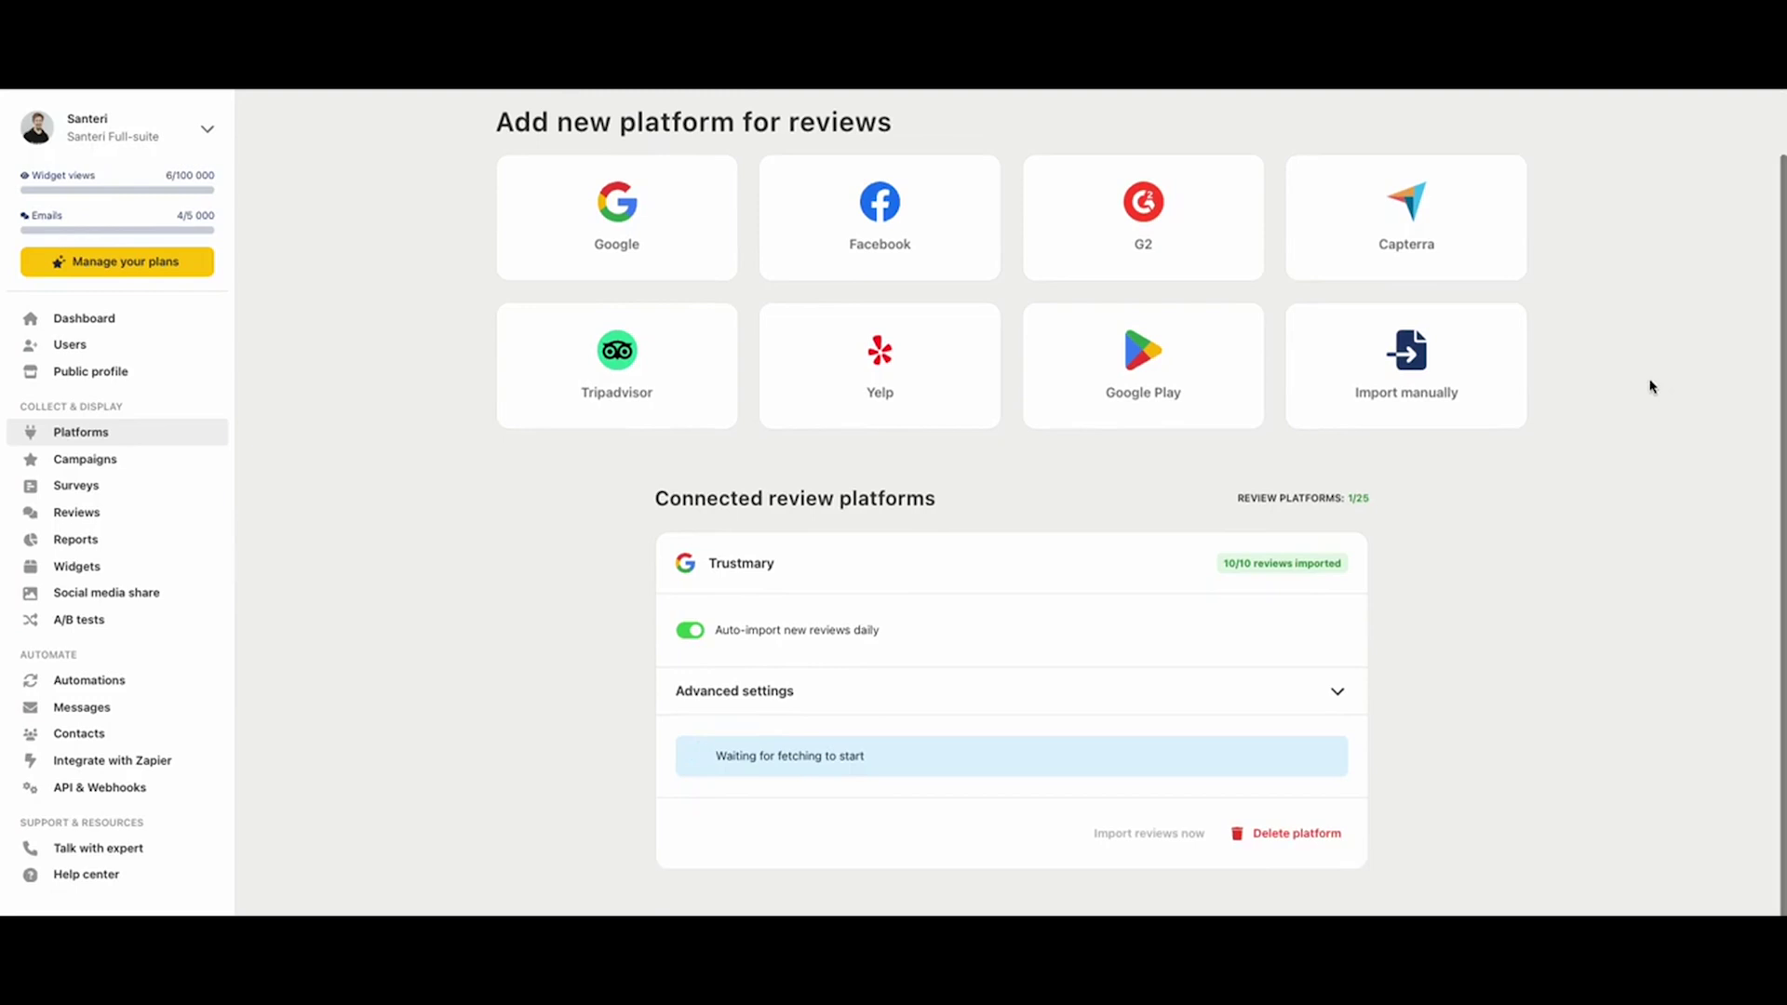
pyautogui.moveTo(708, 771); pyautogui.dragTo(887, 758)
pyautogui.click(887, 759)
pyautogui.moveTo(1215, 566); pyautogui.dragTo(1349, 571)
pyautogui.click(1351, 572)
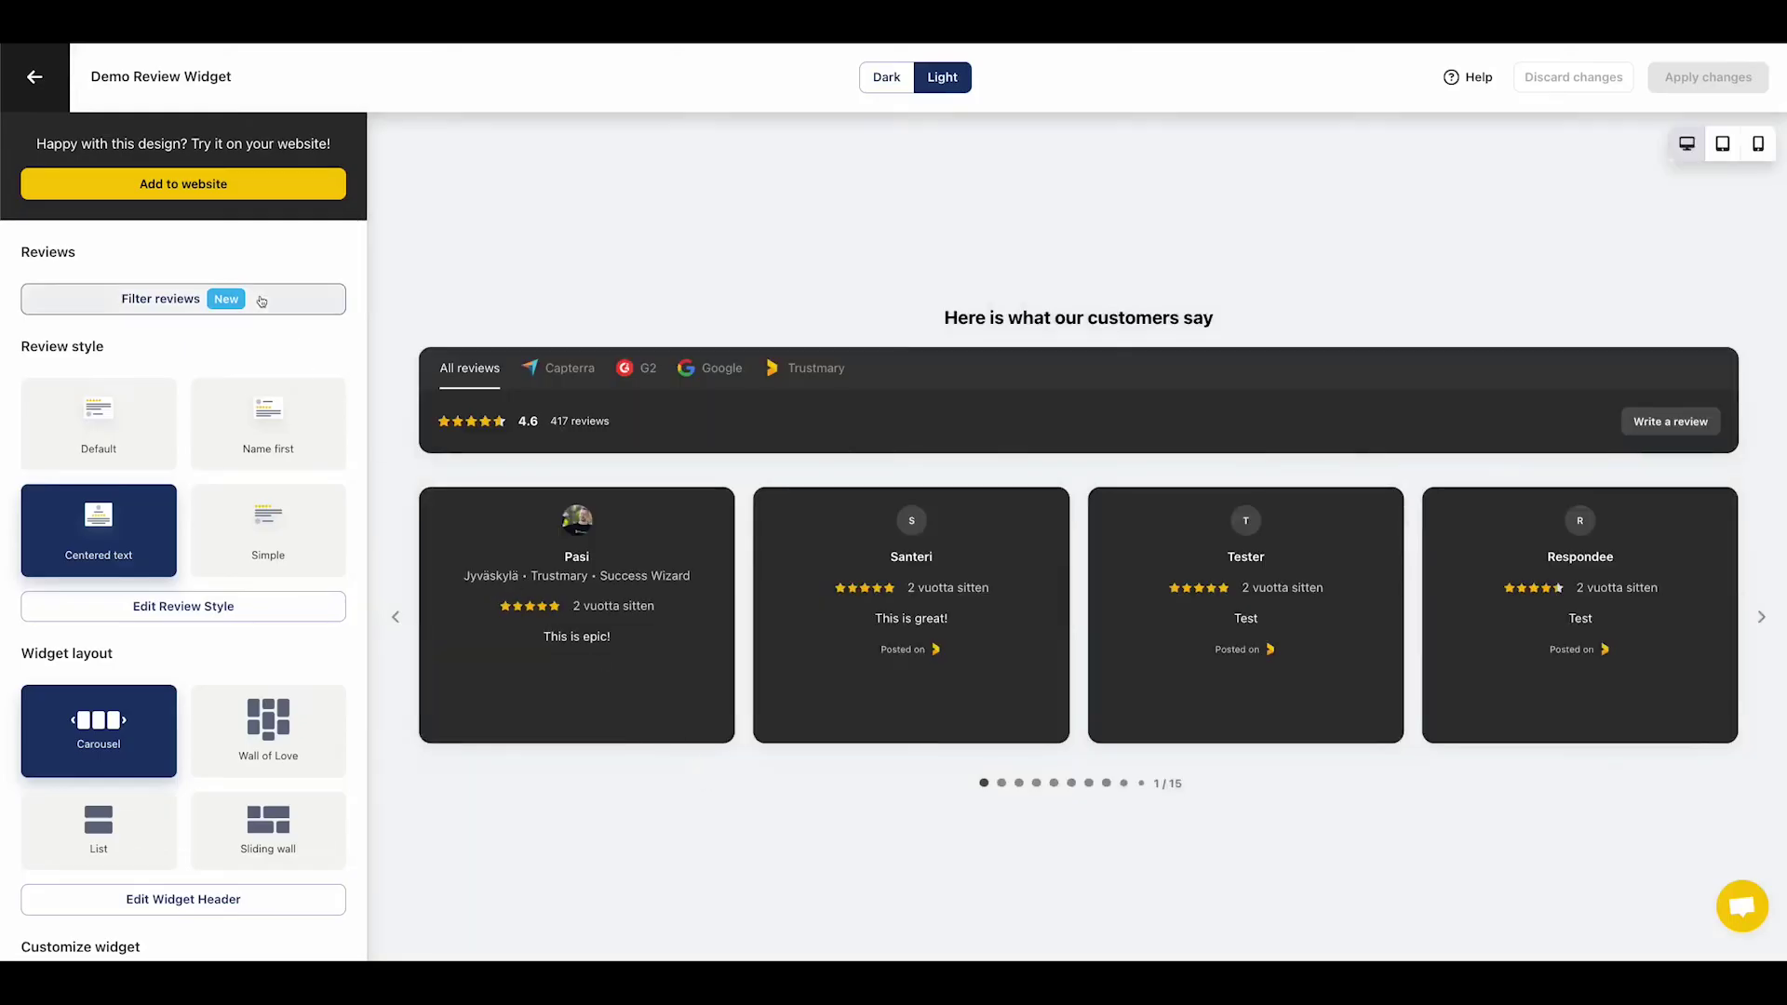
# Step: In the Demo Review Widget's review filters, exclude the G2 connection from the review sources
pyautogui.click(261, 311)
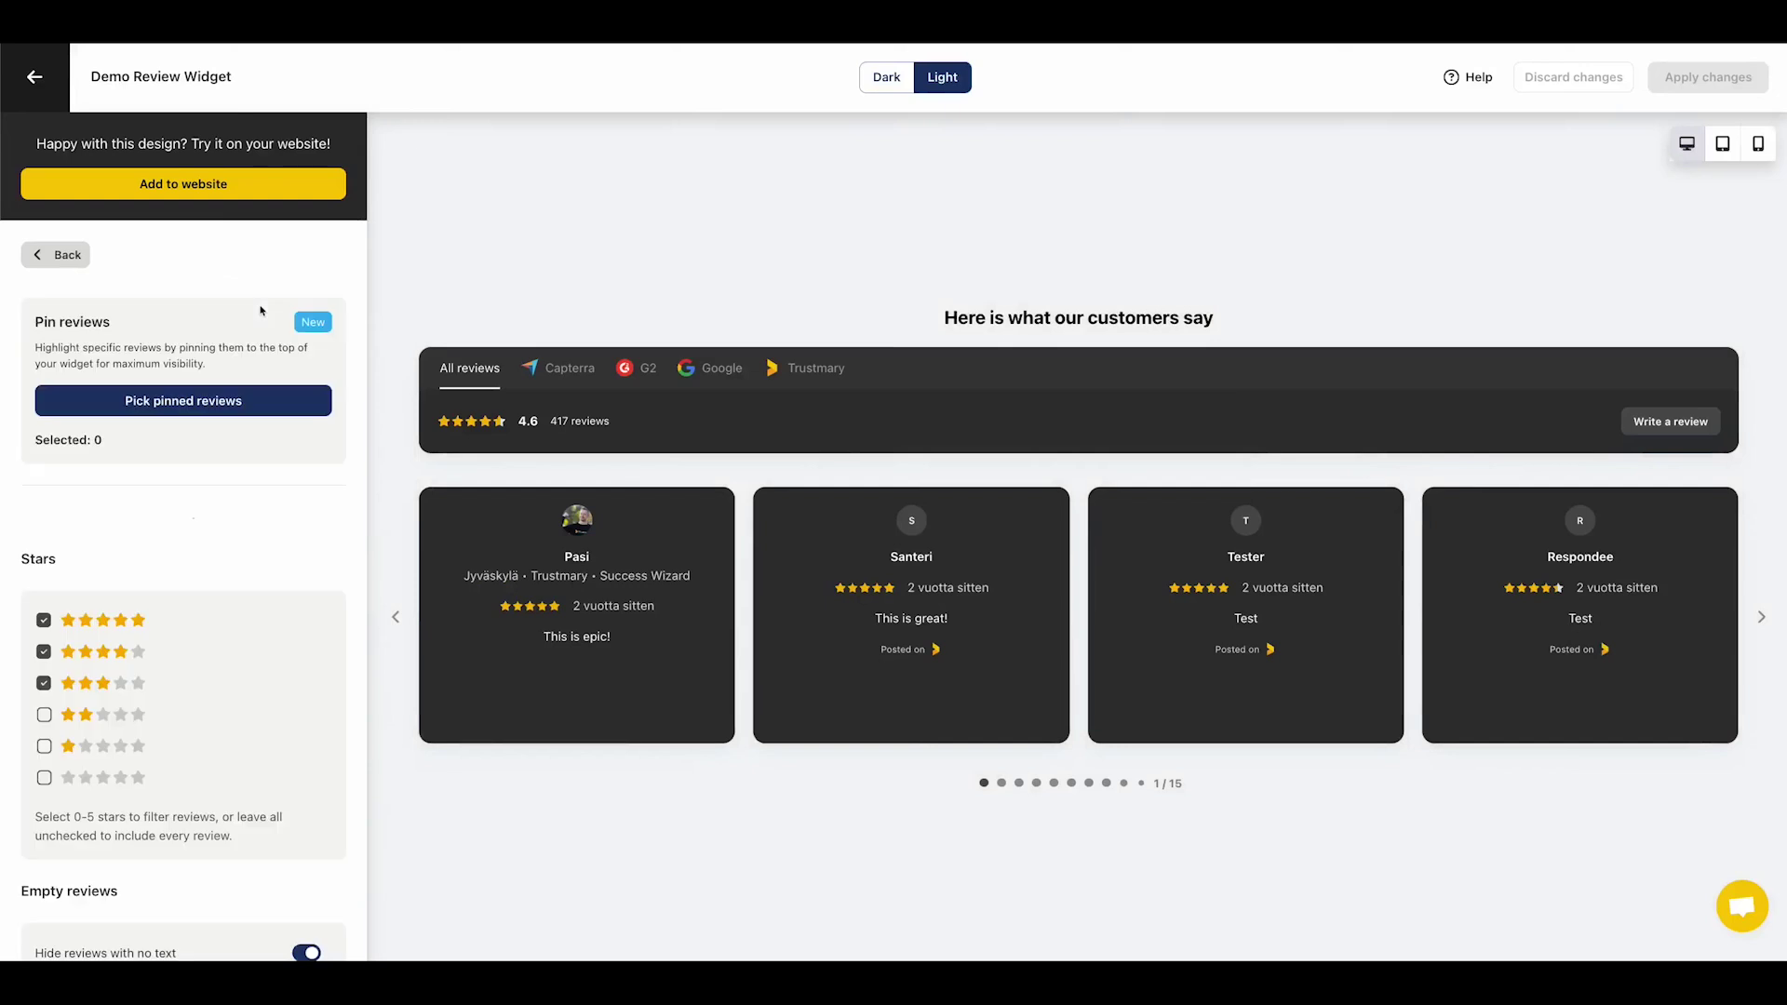
pyautogui.scroll(-2, 186, 465)
pyautogui.click(124, 495)
pyautogui.click(124, 499)
pyautogui.scroll(-2, 121, 503)
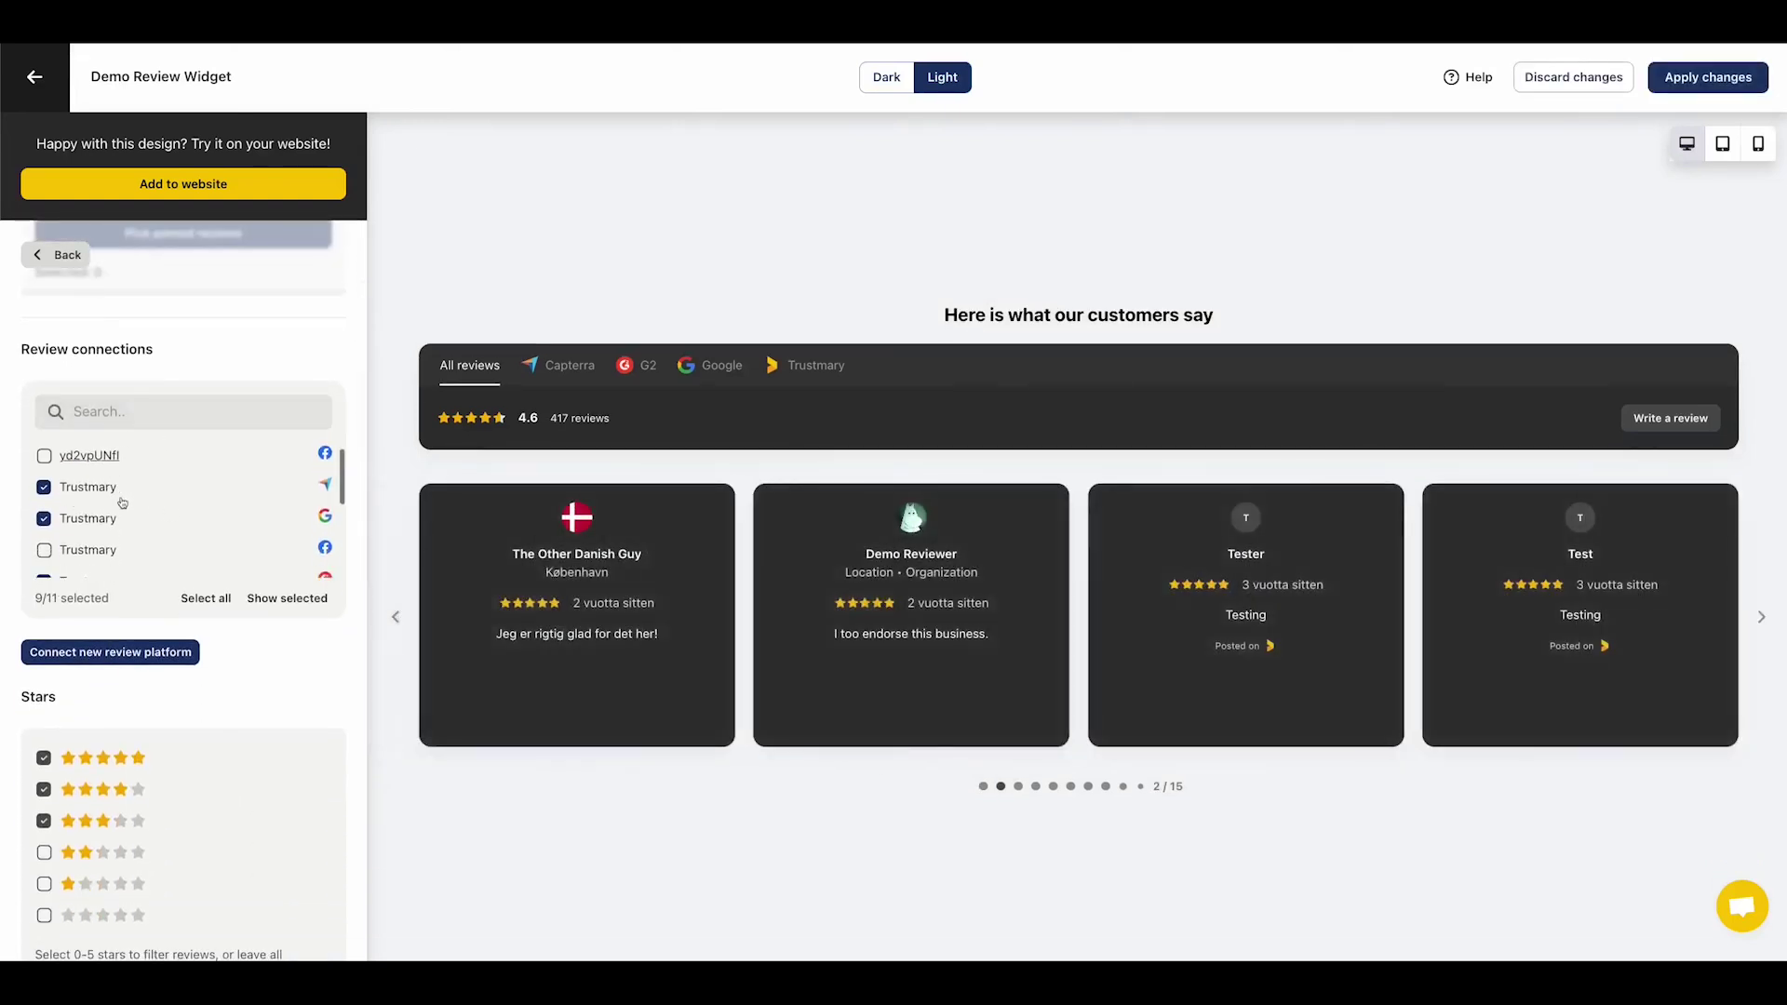
pyautogui.click(102, 526)
pyautogui.scroll(-3, 130, 535)
pyautogui.scroll(-4, 154, 568)
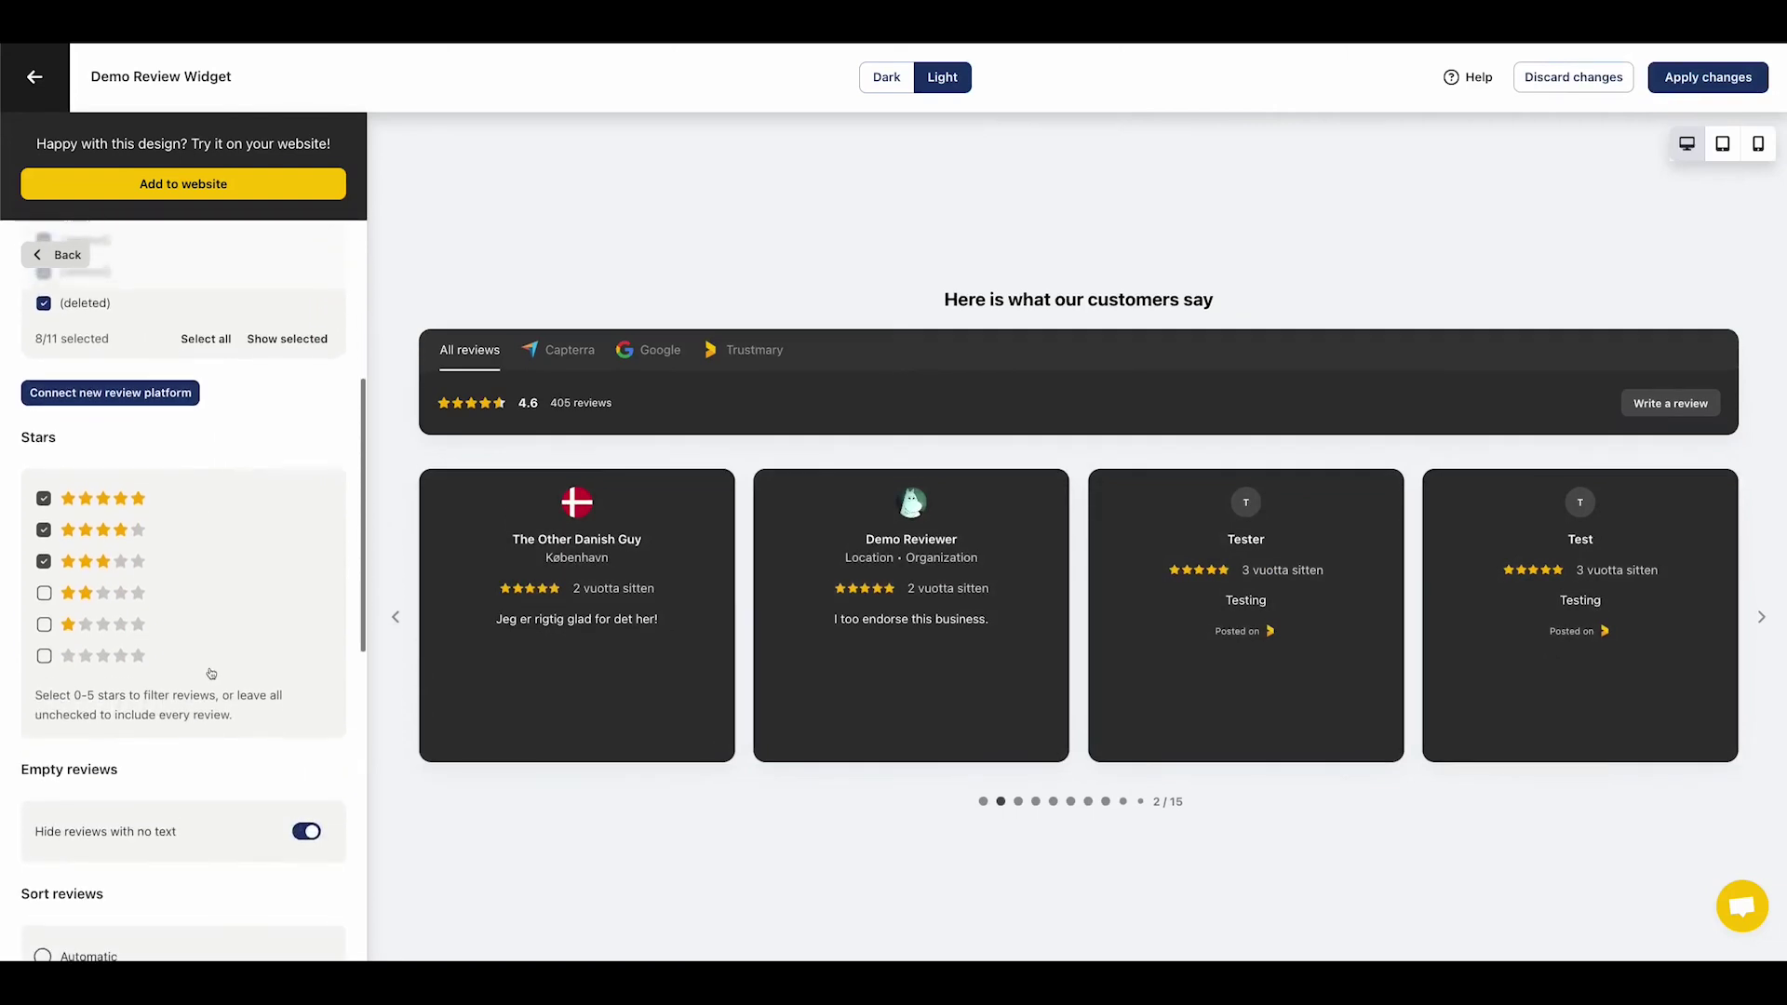
# Step: Include two-star reviews in the Demo Review Widget and set the review sorting to Automatic
pyautogui.click(70, 522)
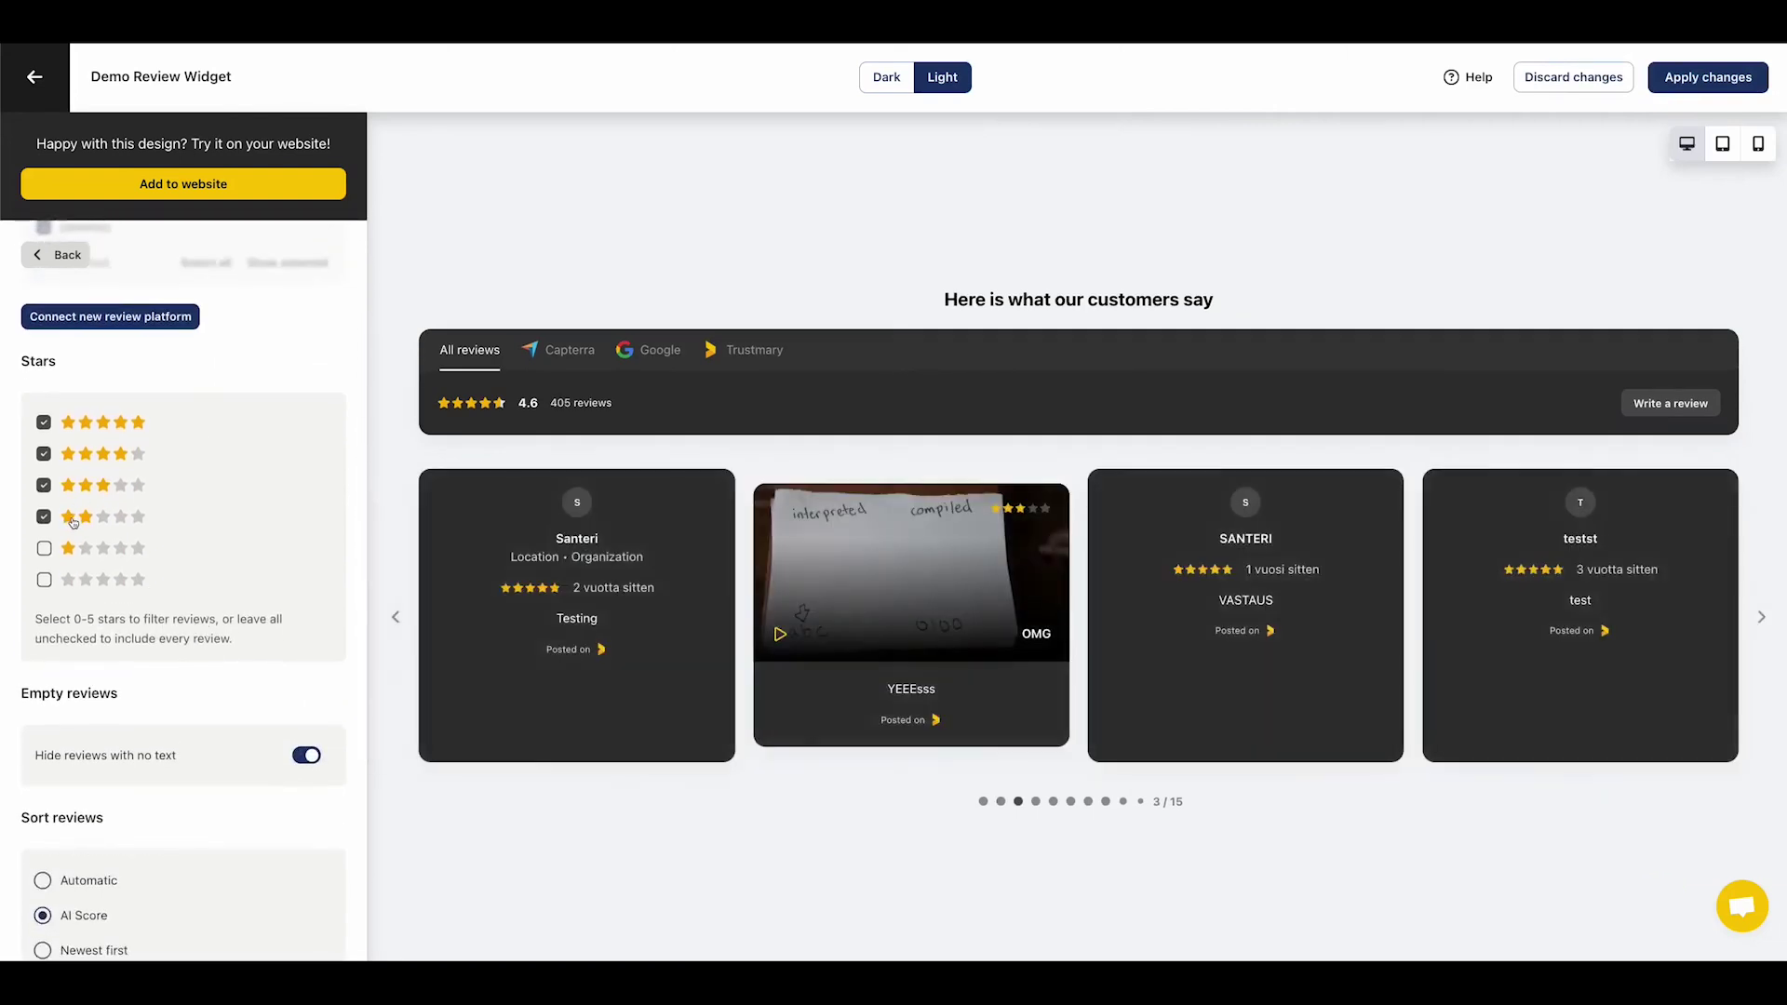
pyautogui.scroll(-3, 216, 540)
pyautogui.click(292, 507)
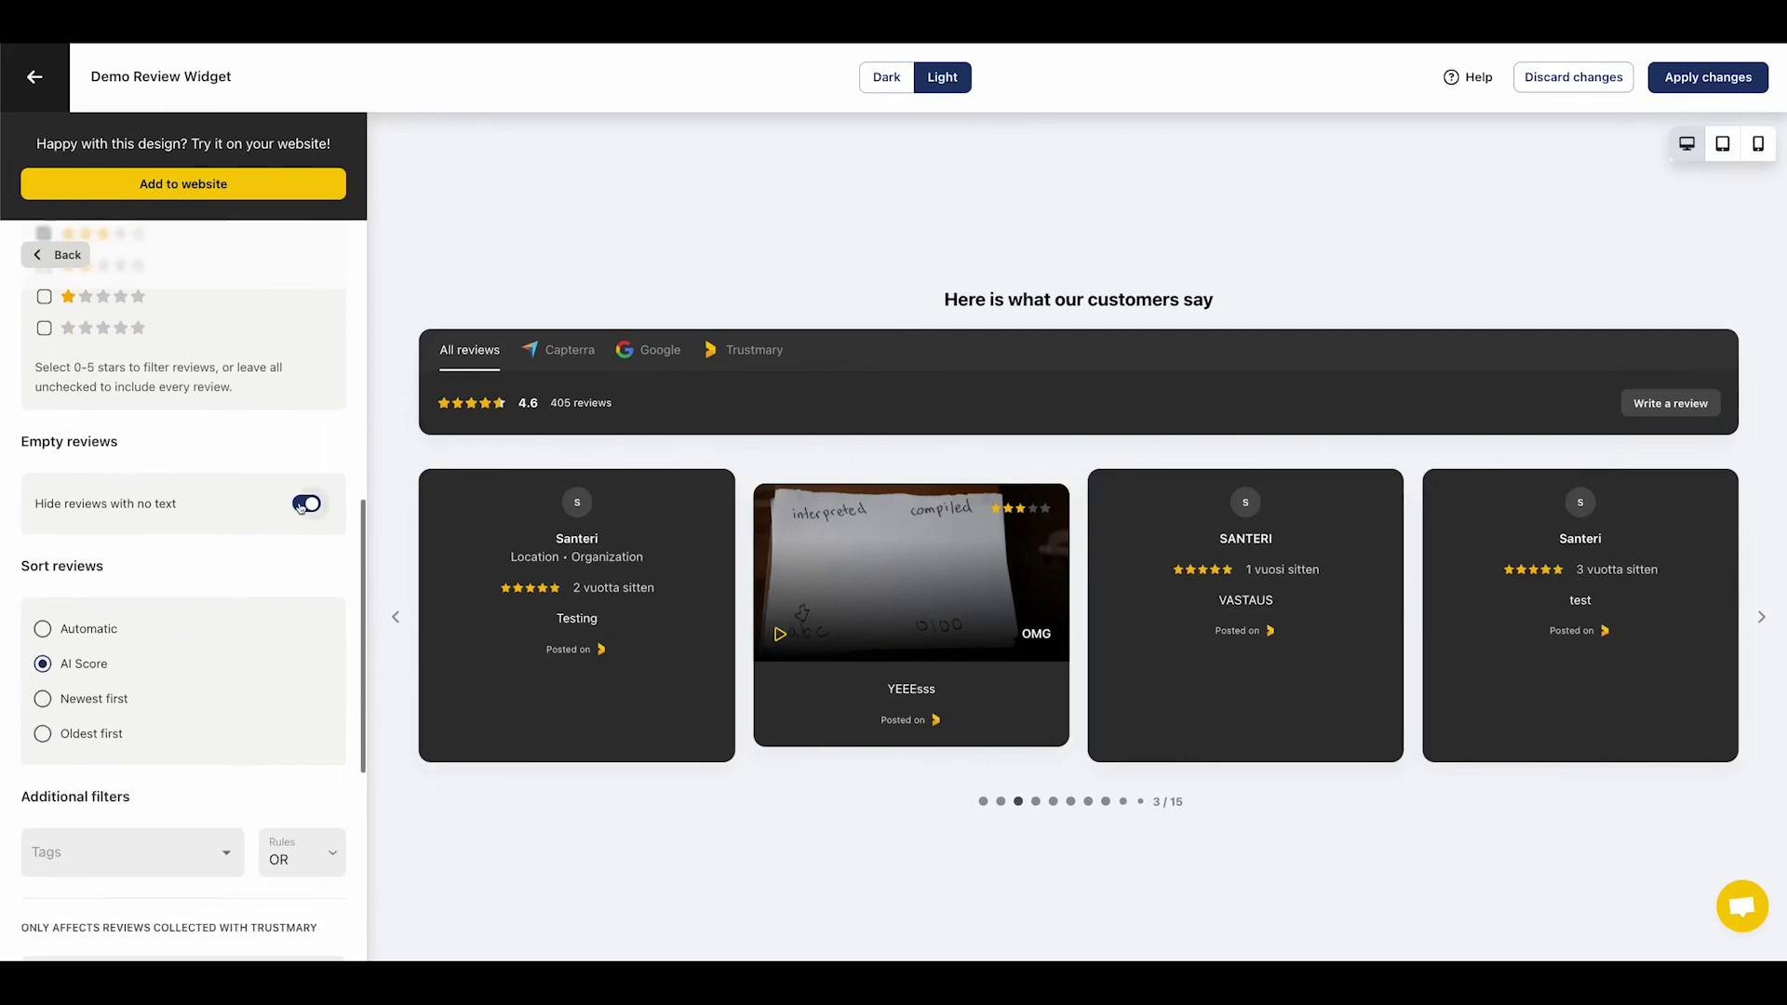
pyautogui.scroll(-1, 174, 574)
pyautogui.click(102, 556)
pyautogui.scroll(-4, 149, 630)
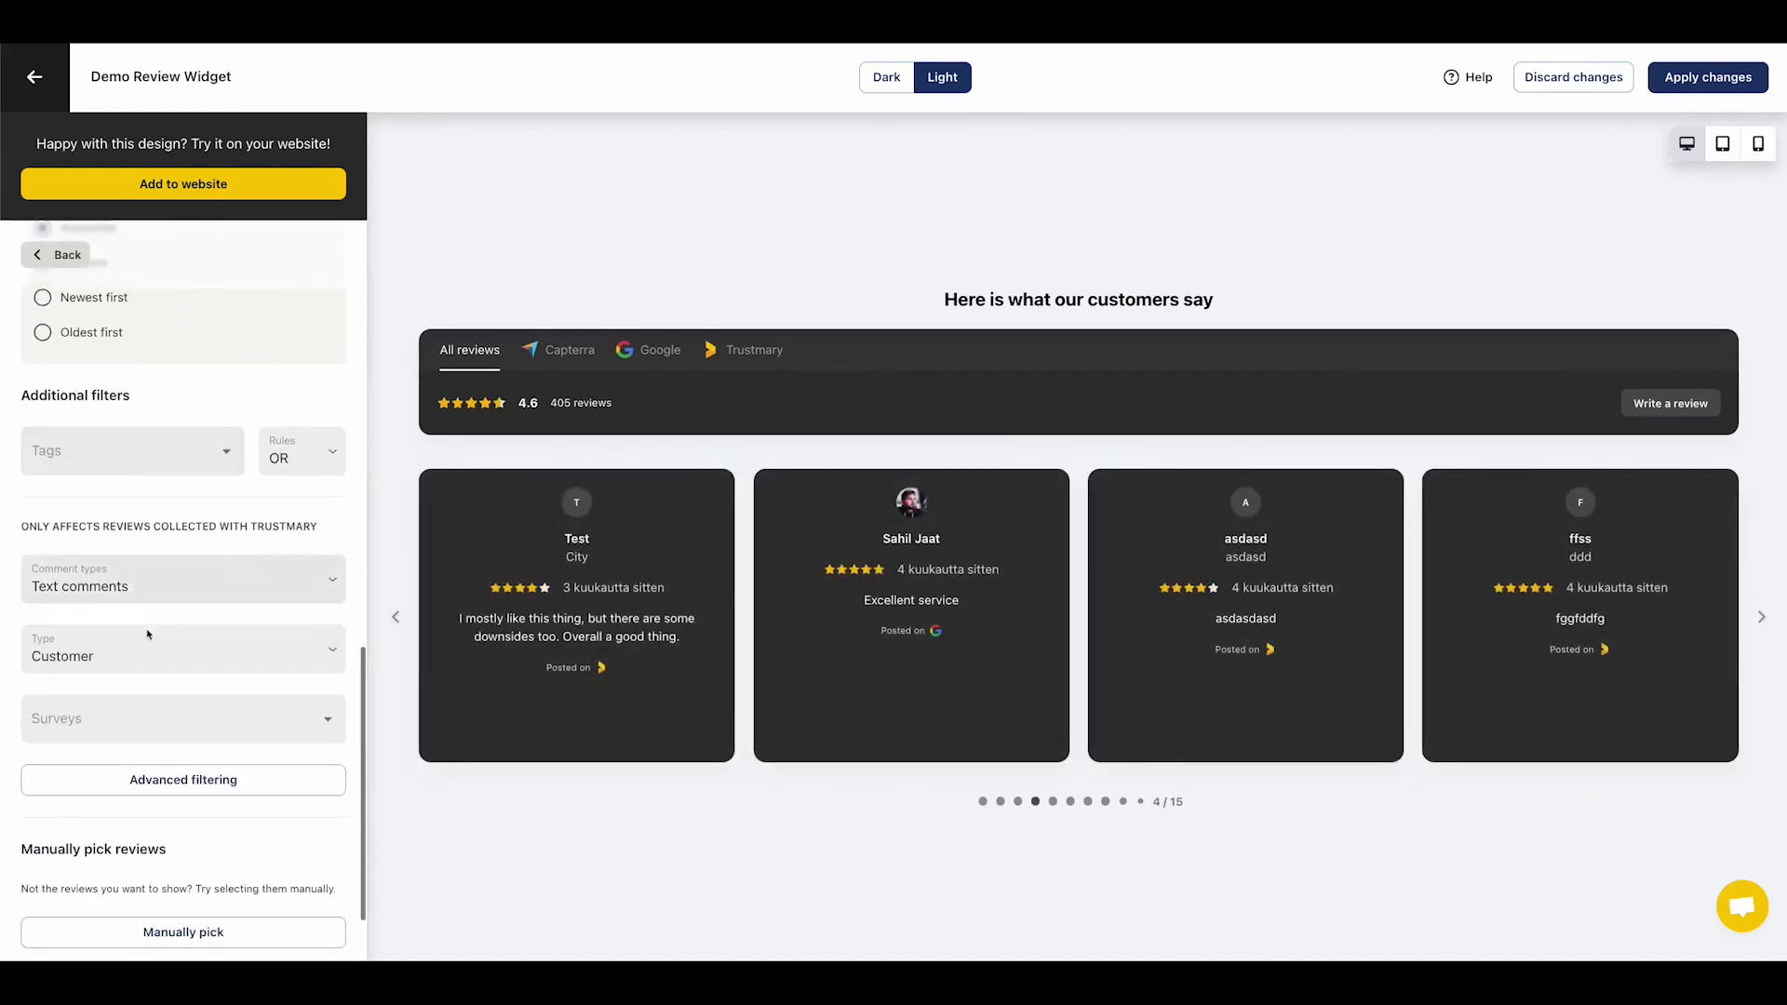
# Step: Choose Text comments as the comment type for Trustmary-collected reviews and apply the widget changes
pyautogui.click(168, 577)
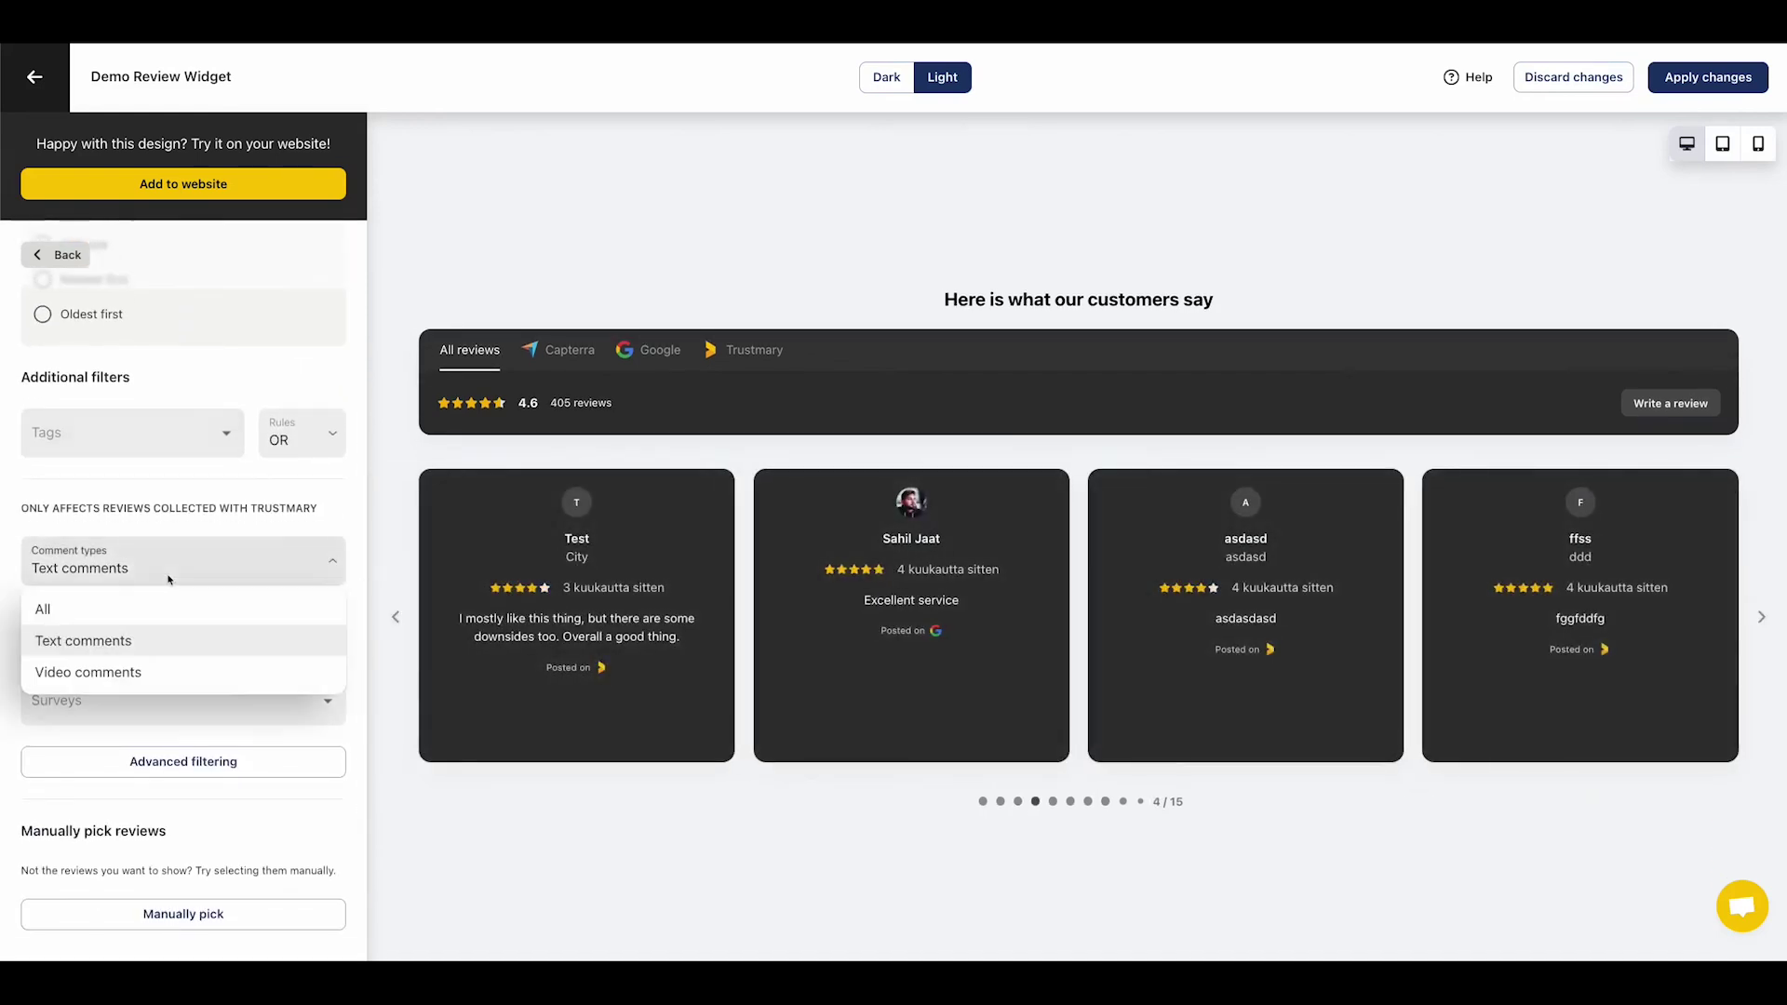
pyautogui.click(135, 640)
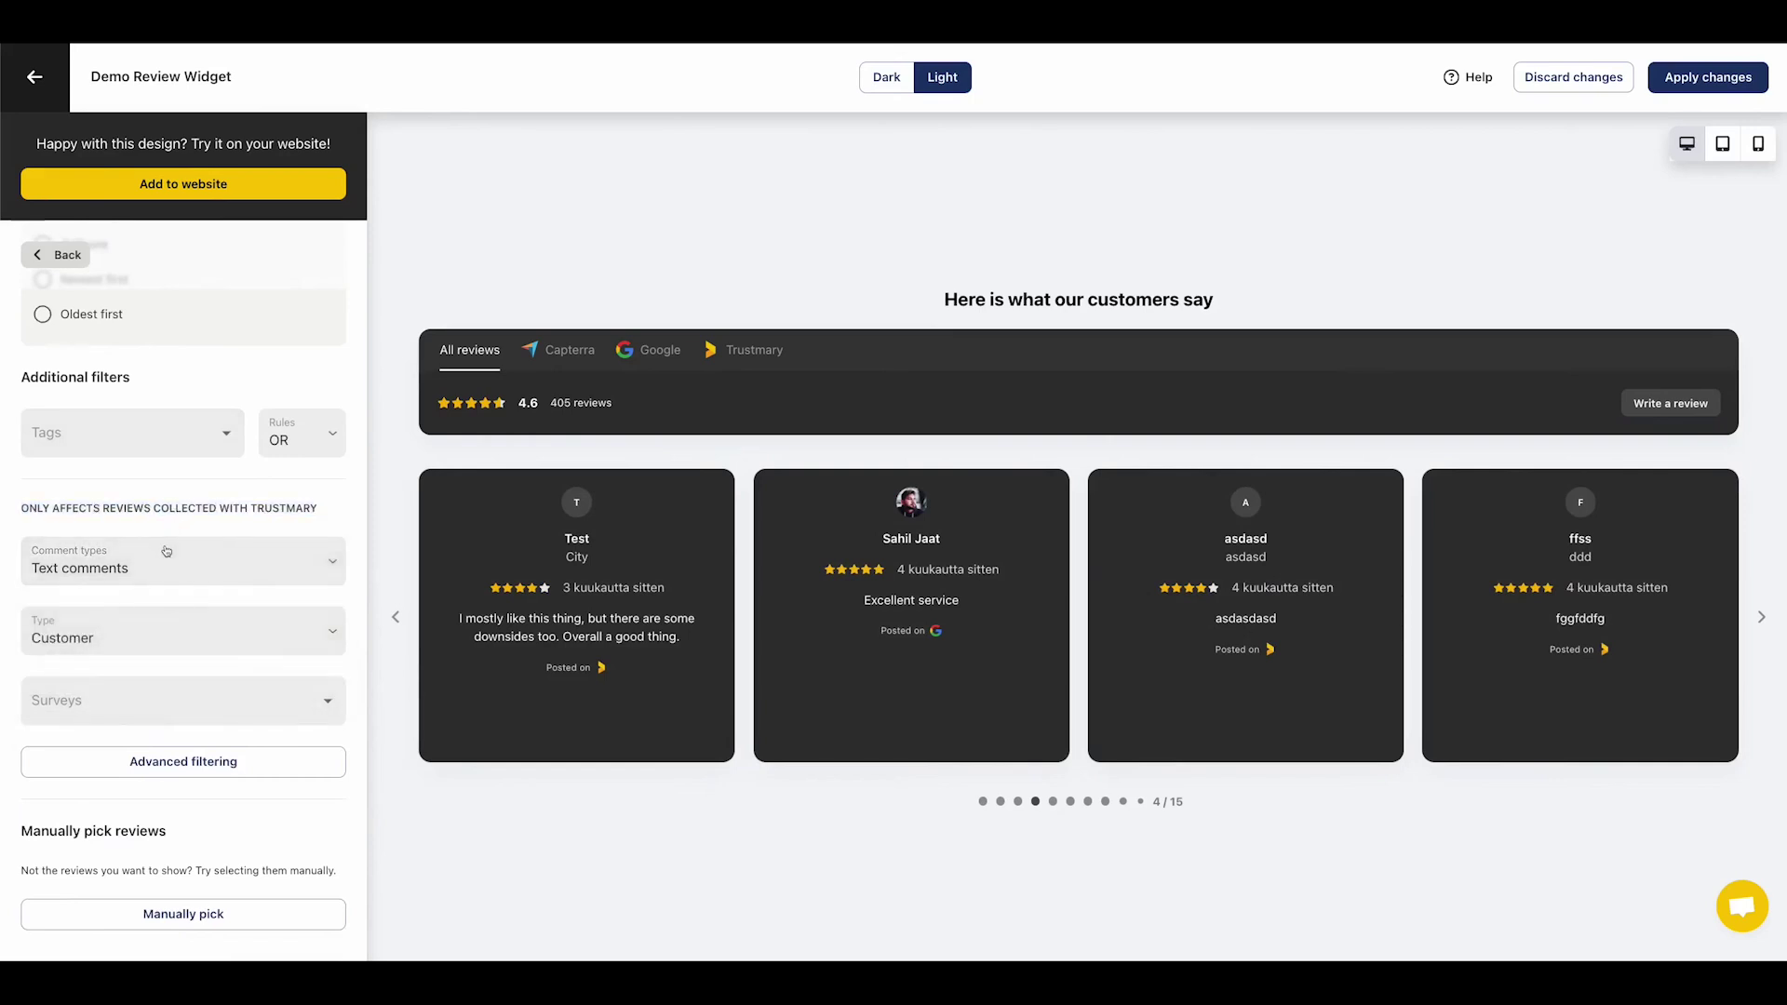
pyautogui.scroll(-1, 166, 555)
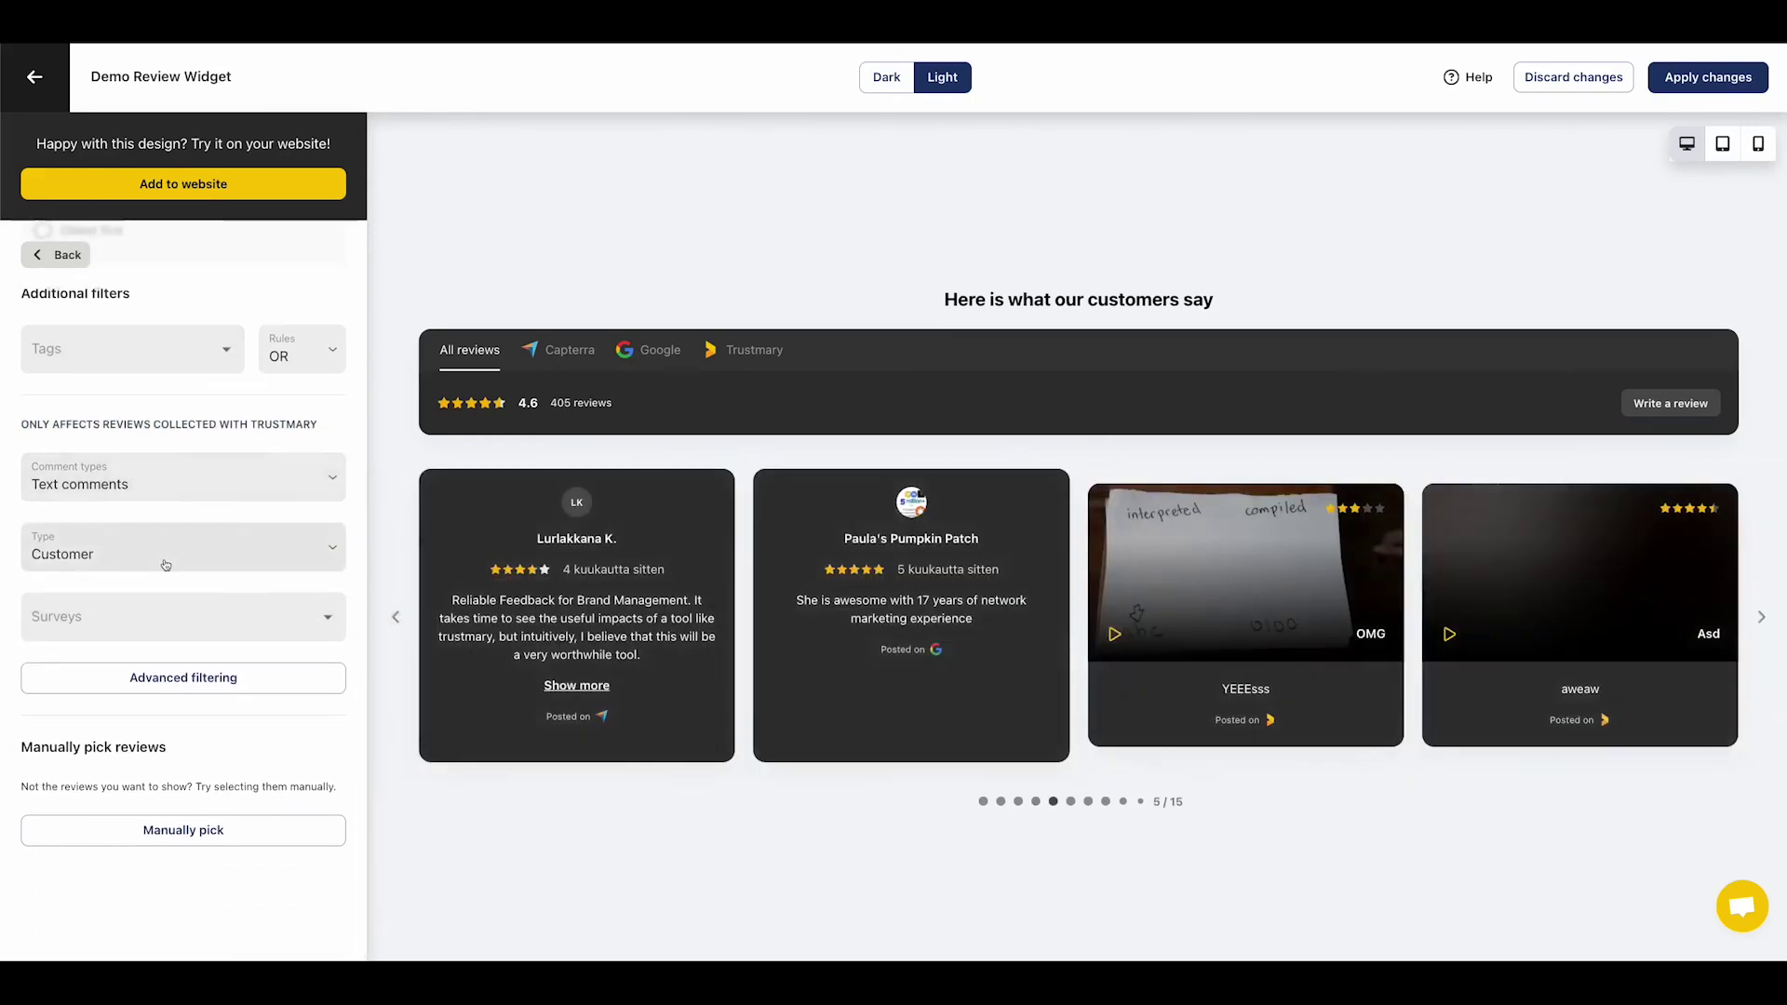
pyautogui.click(1758, 78)
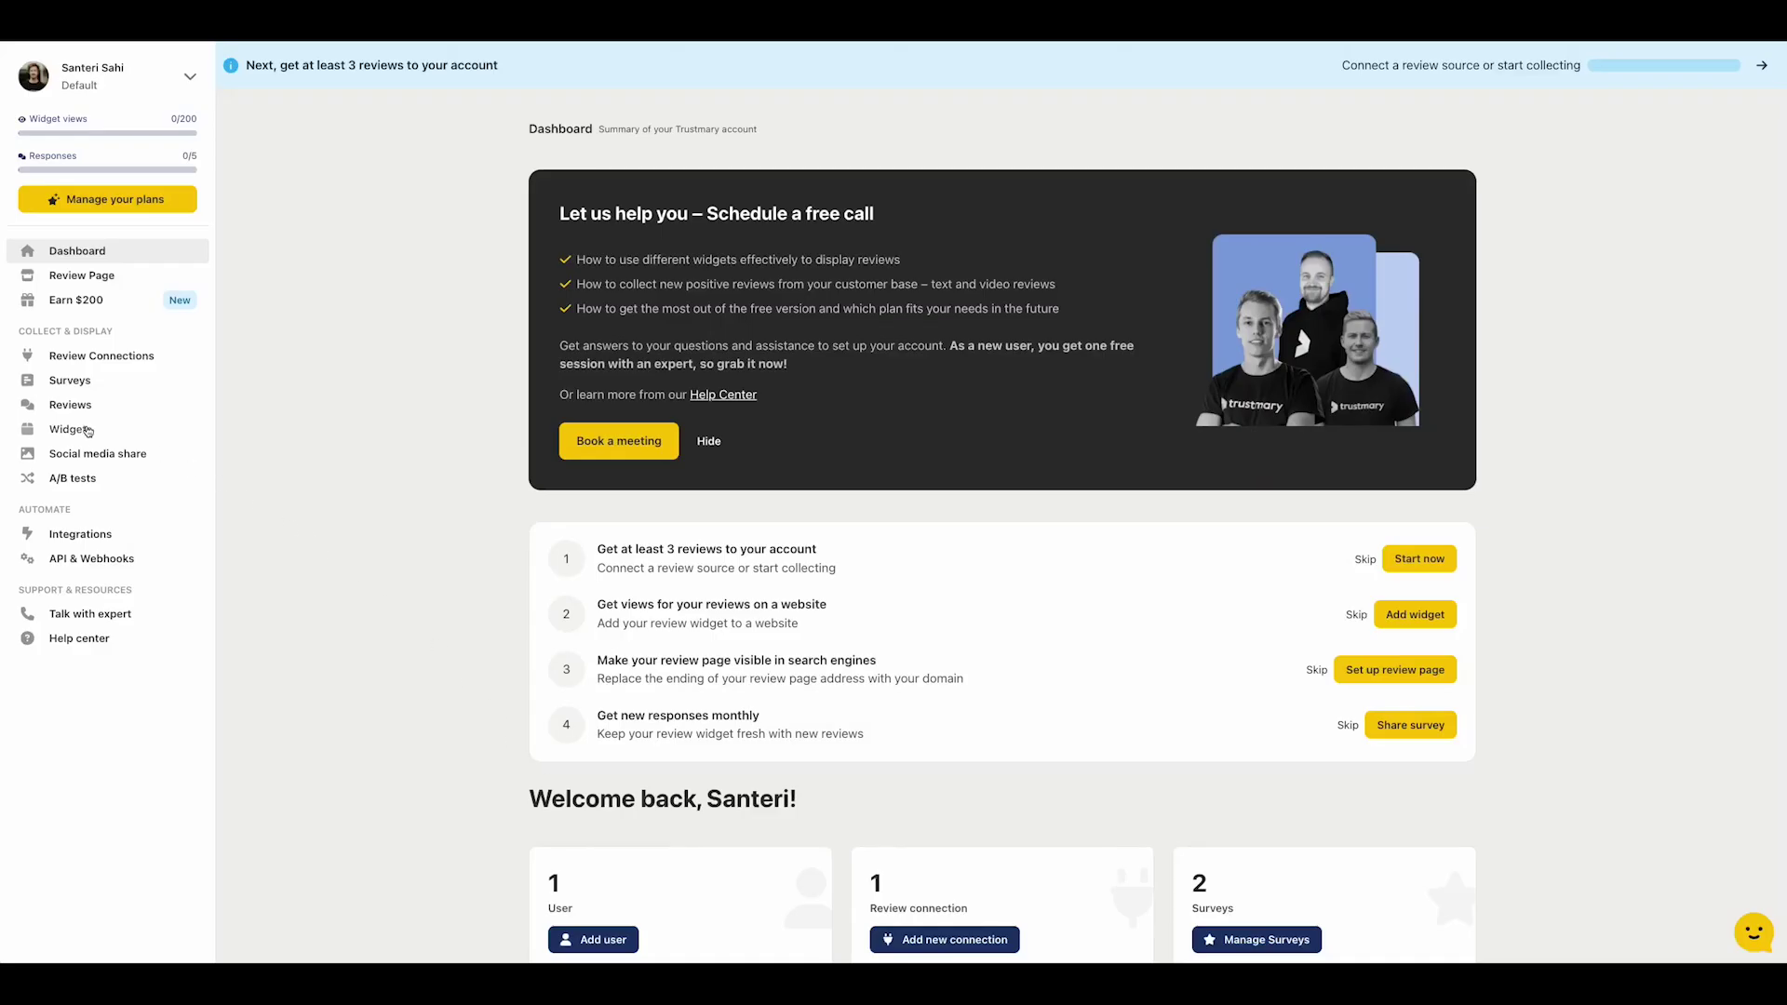
# Step: Create a new widget from the "Review Widget - Carousel" template, keeping its suggested name
pyautogui.click(87, 433)
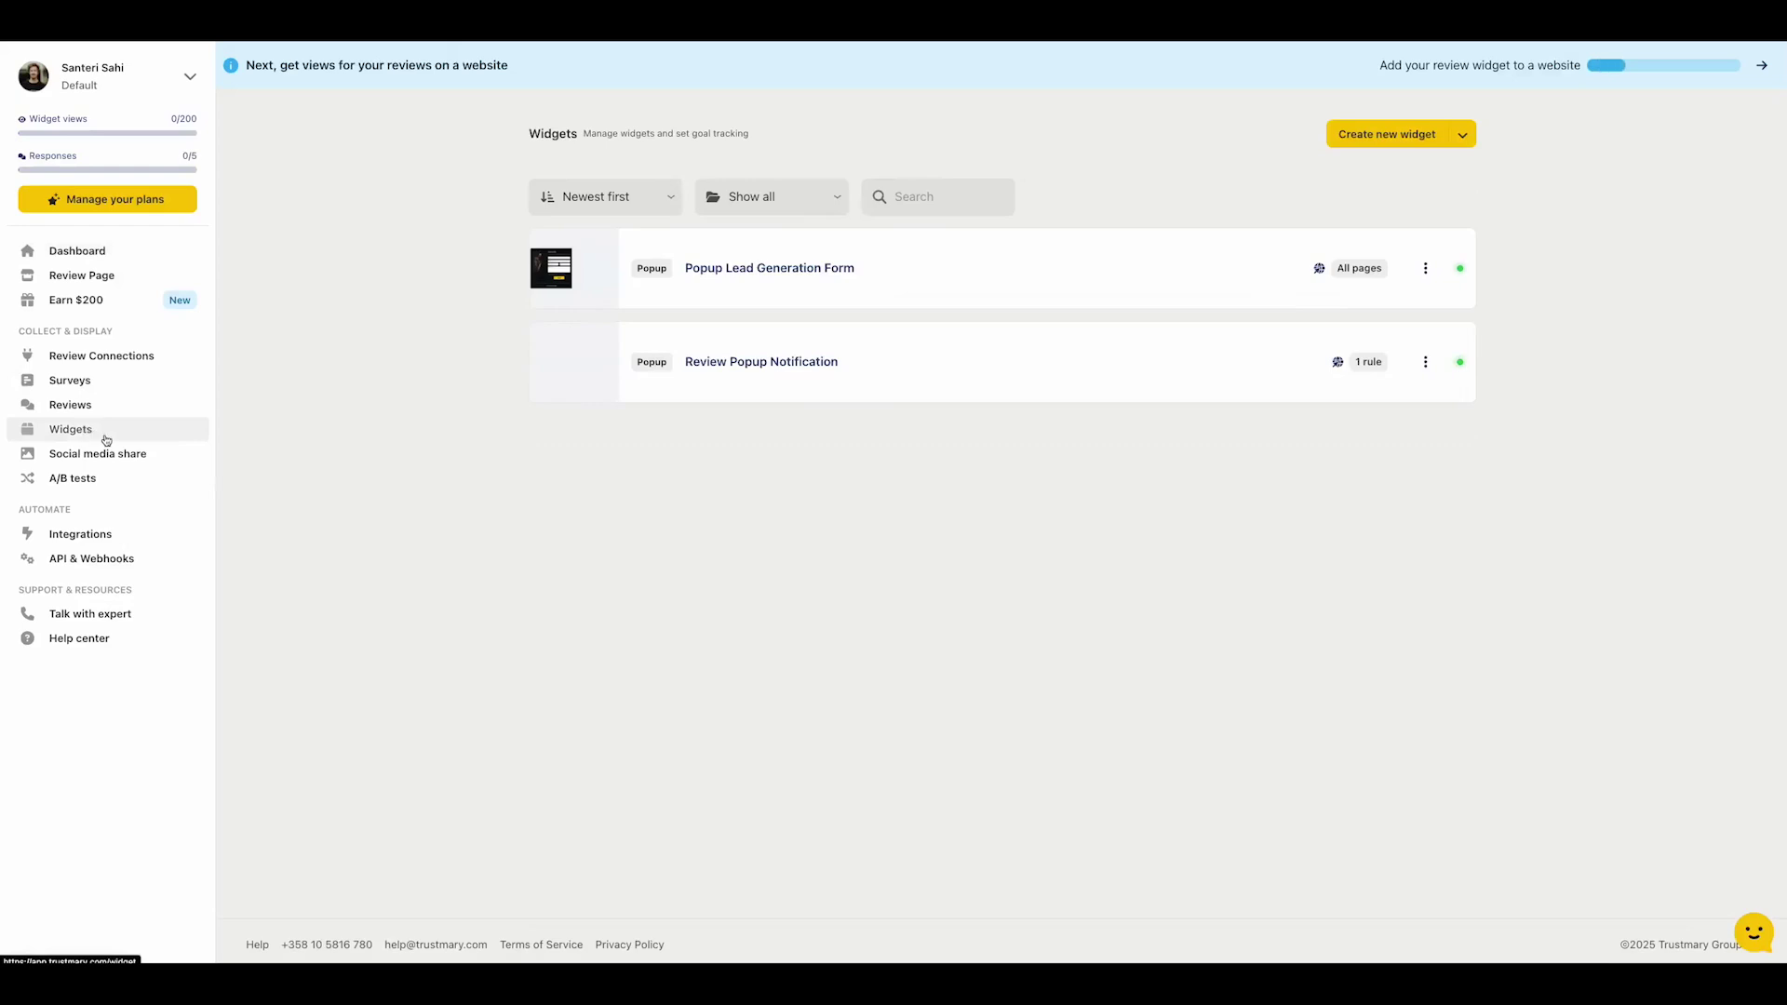
pyautogui.click(1395, 146)
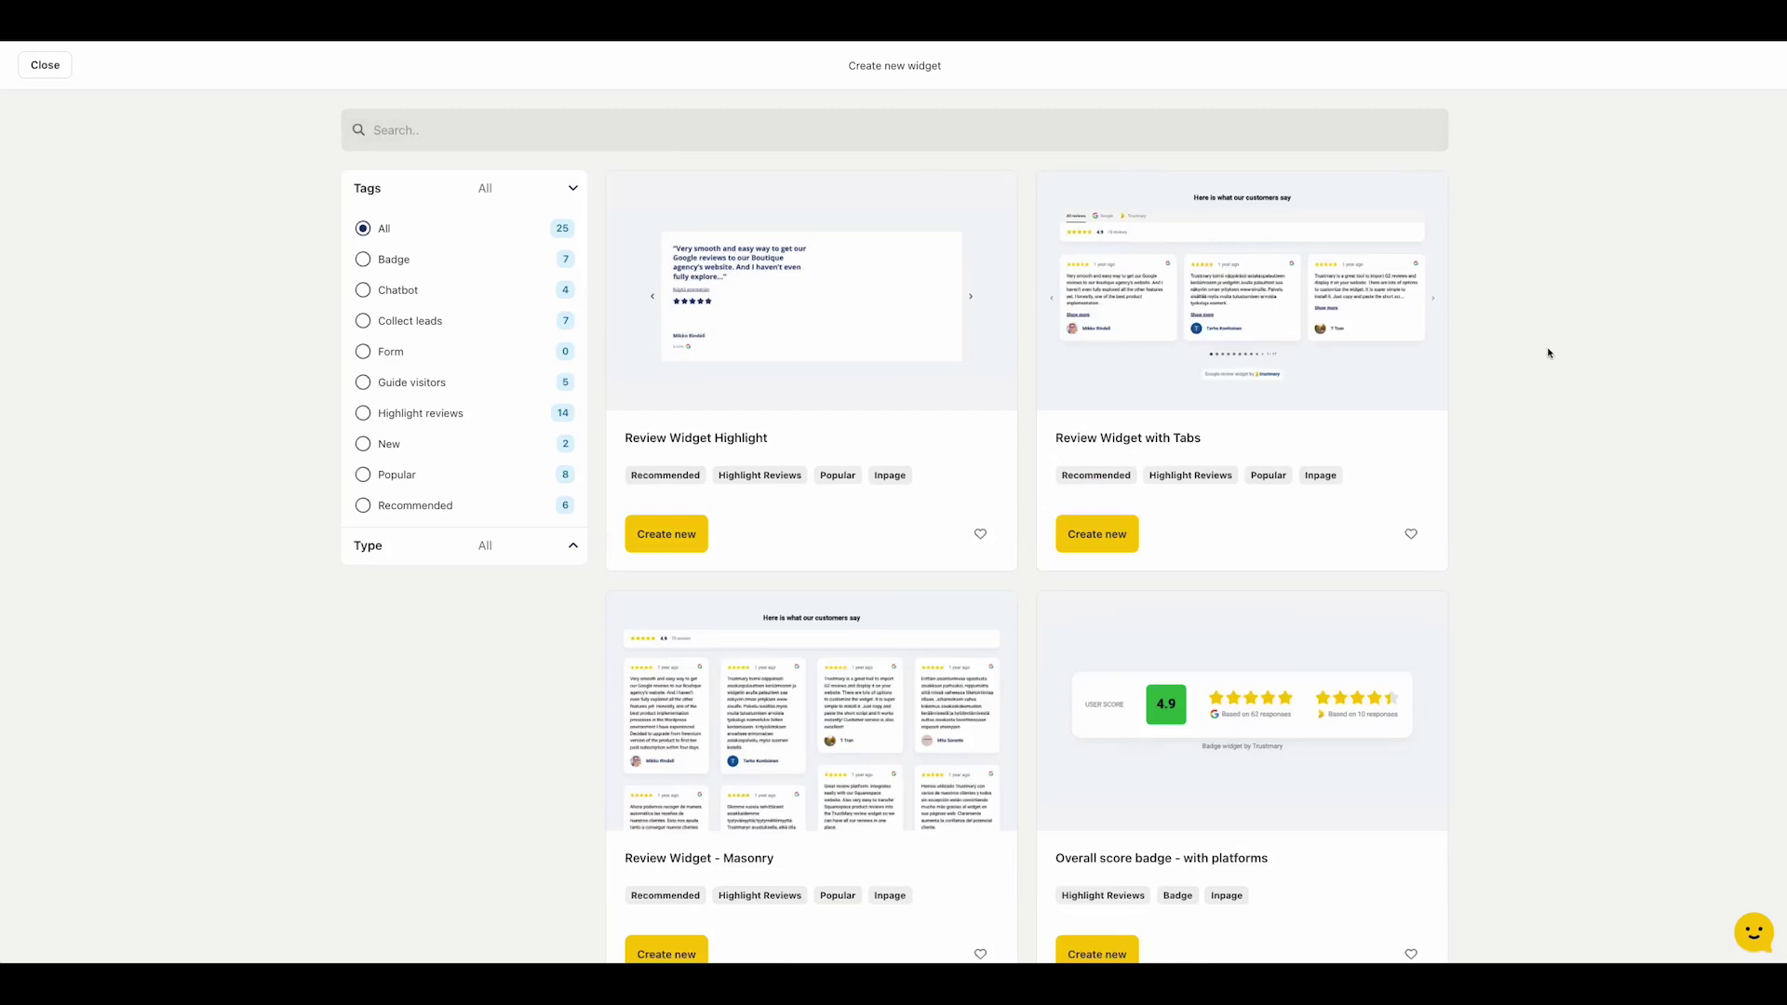
pyautogui.scroll(-8, 1548, 353)
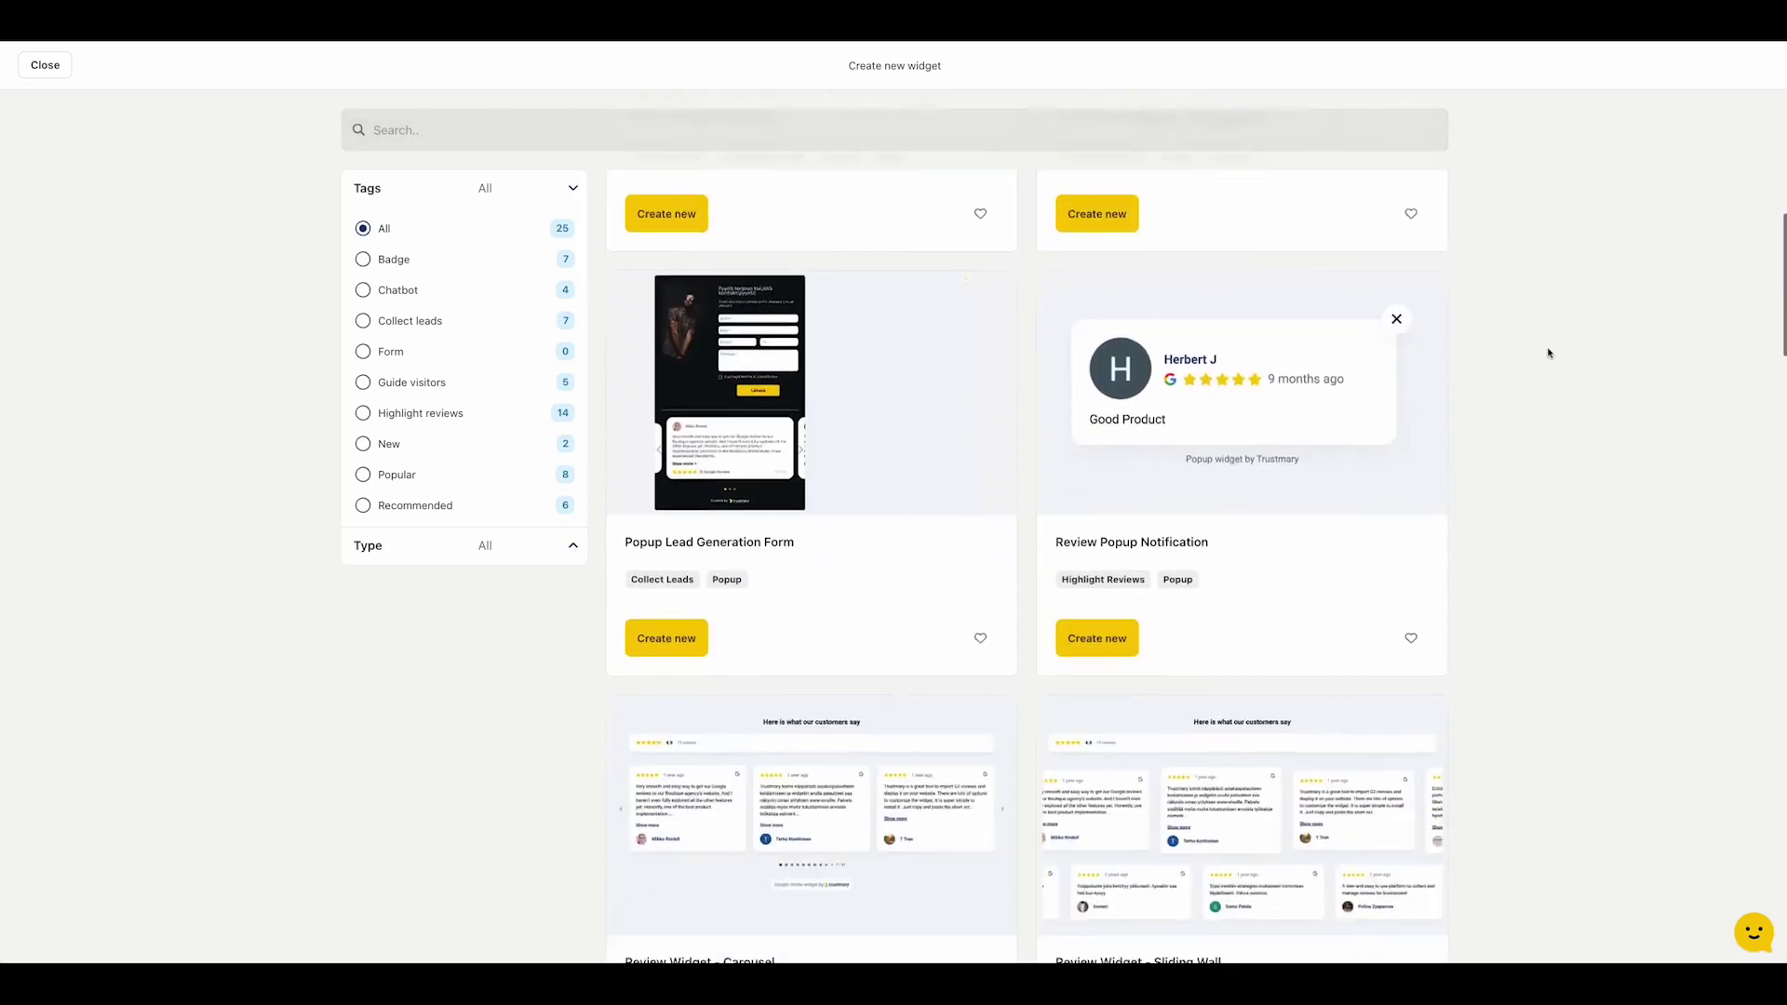
pyautogui.scroll(-4, 1548, 353)
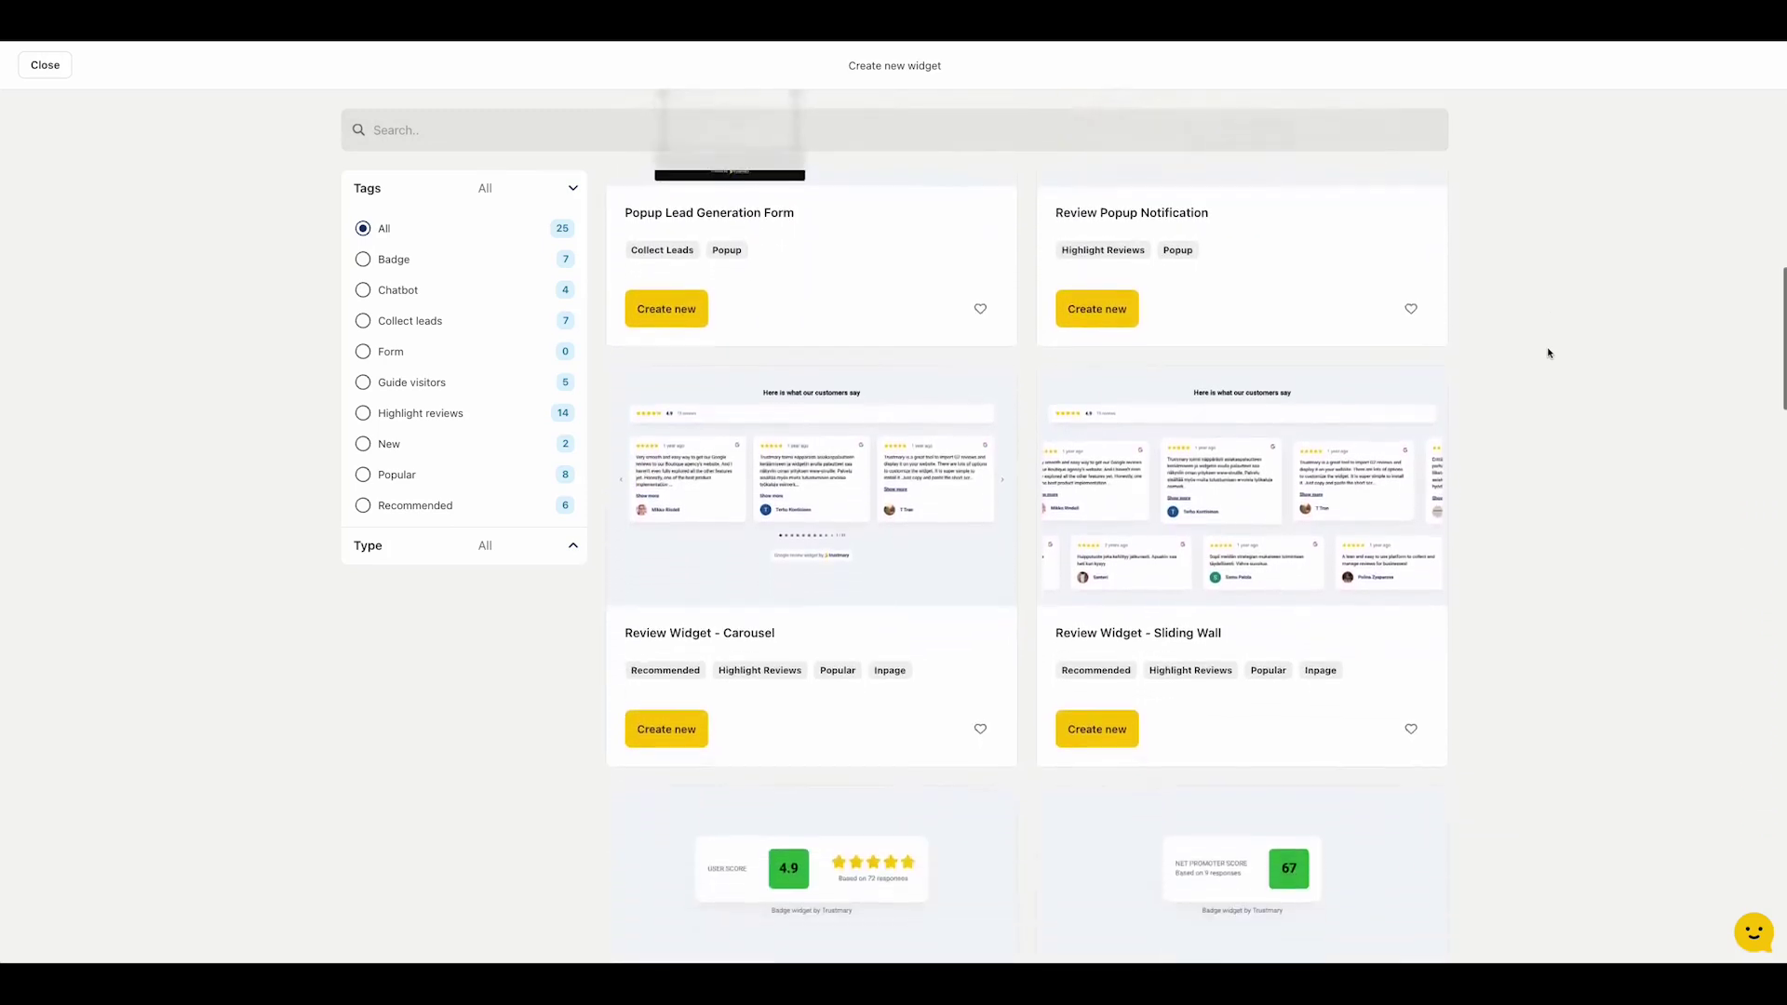
pyautogui.click(669, 727)
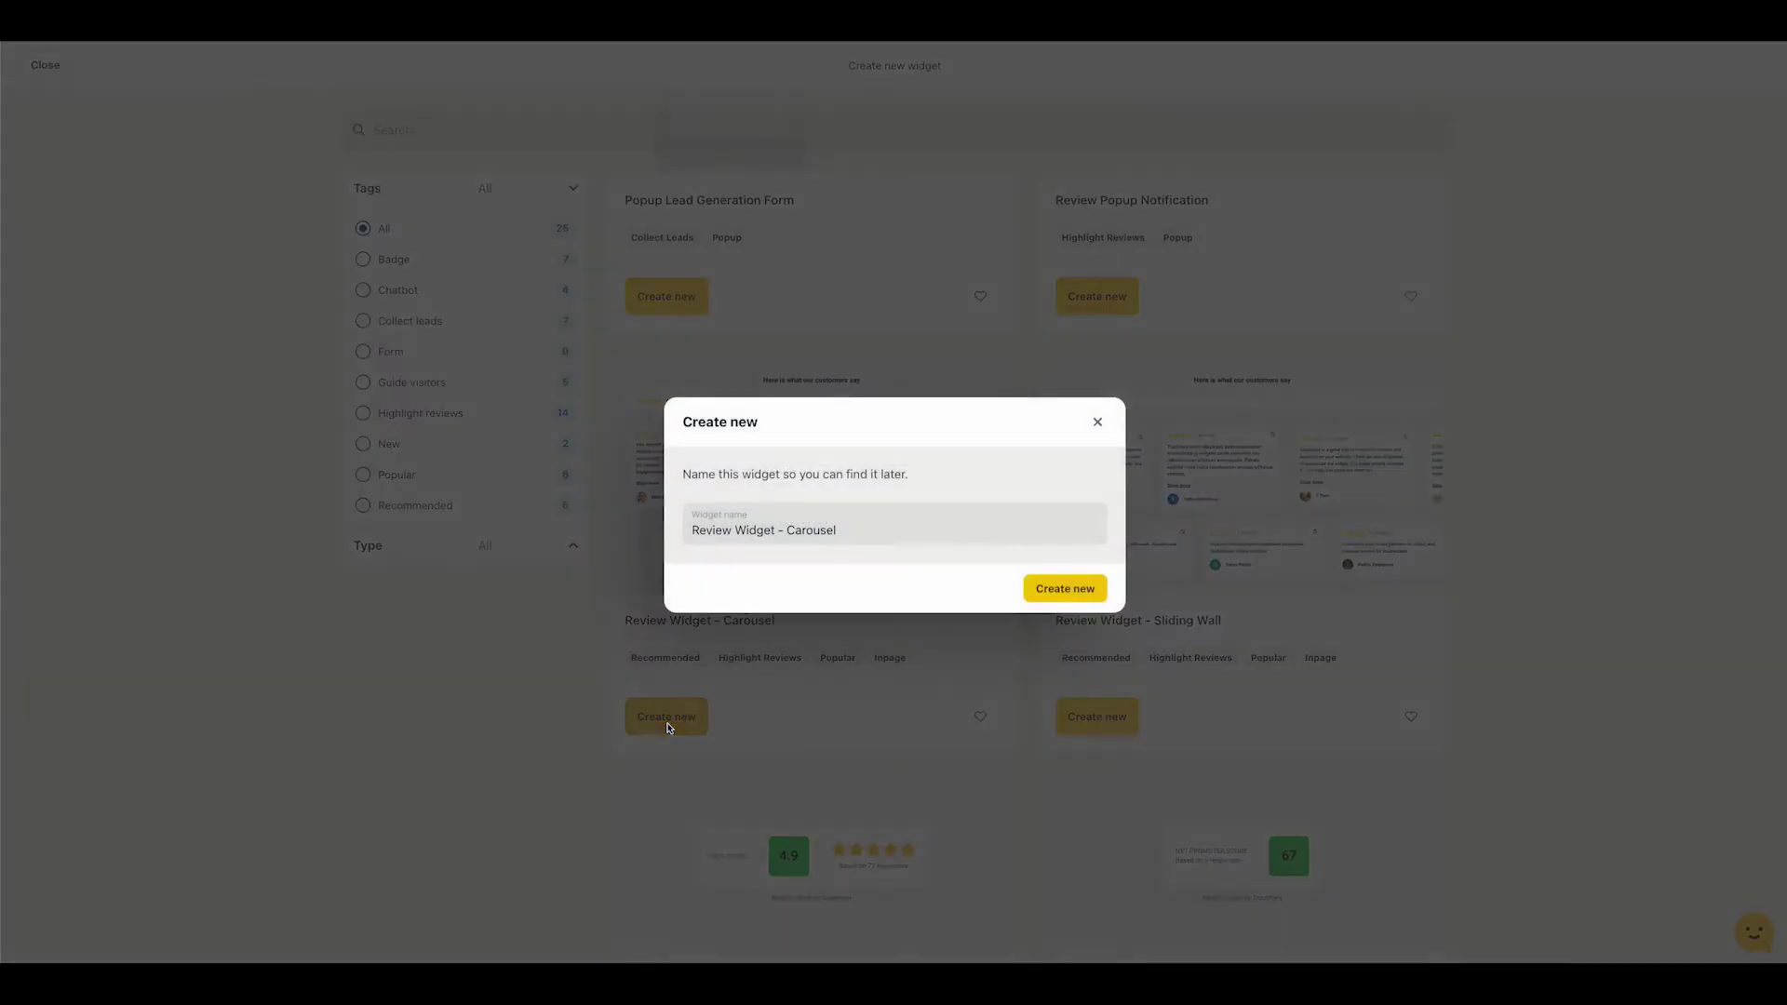
pyautogui.click(1065, 588)
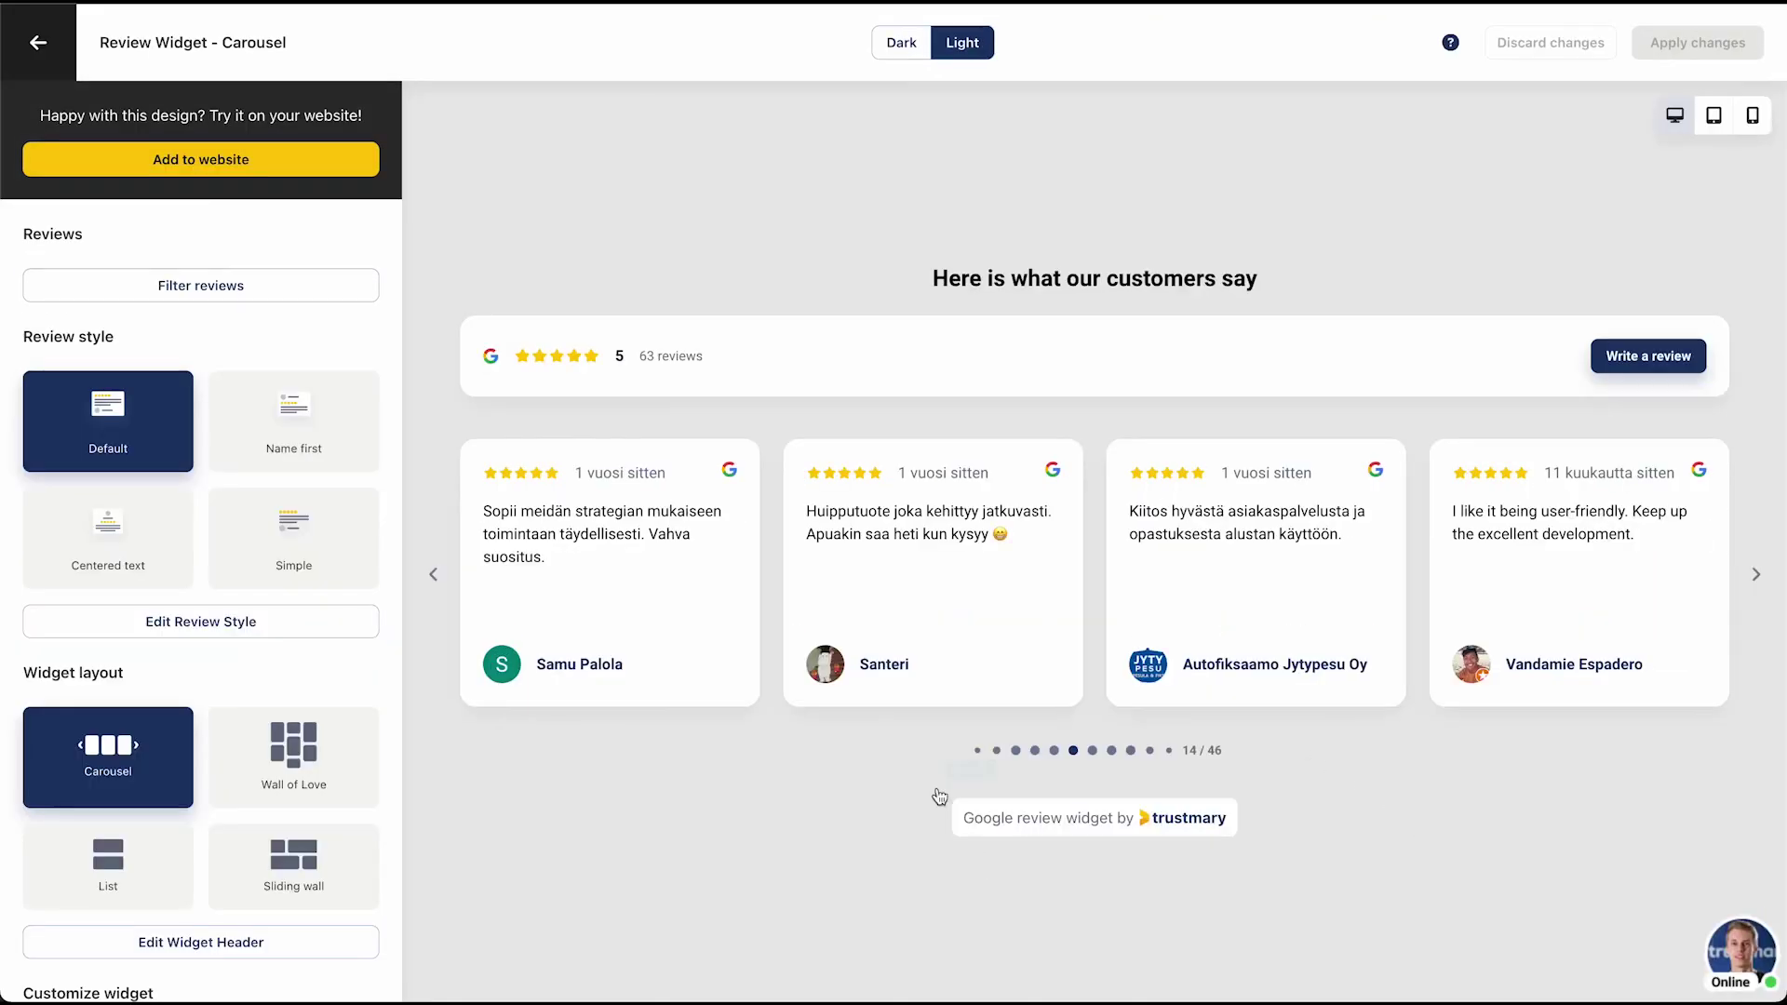
# Step: Manually pick the Google reviews dated Jun 11, 2024 and Apr 11, 2024 for display in the carousel widget
pyautogui.click(300, 287)
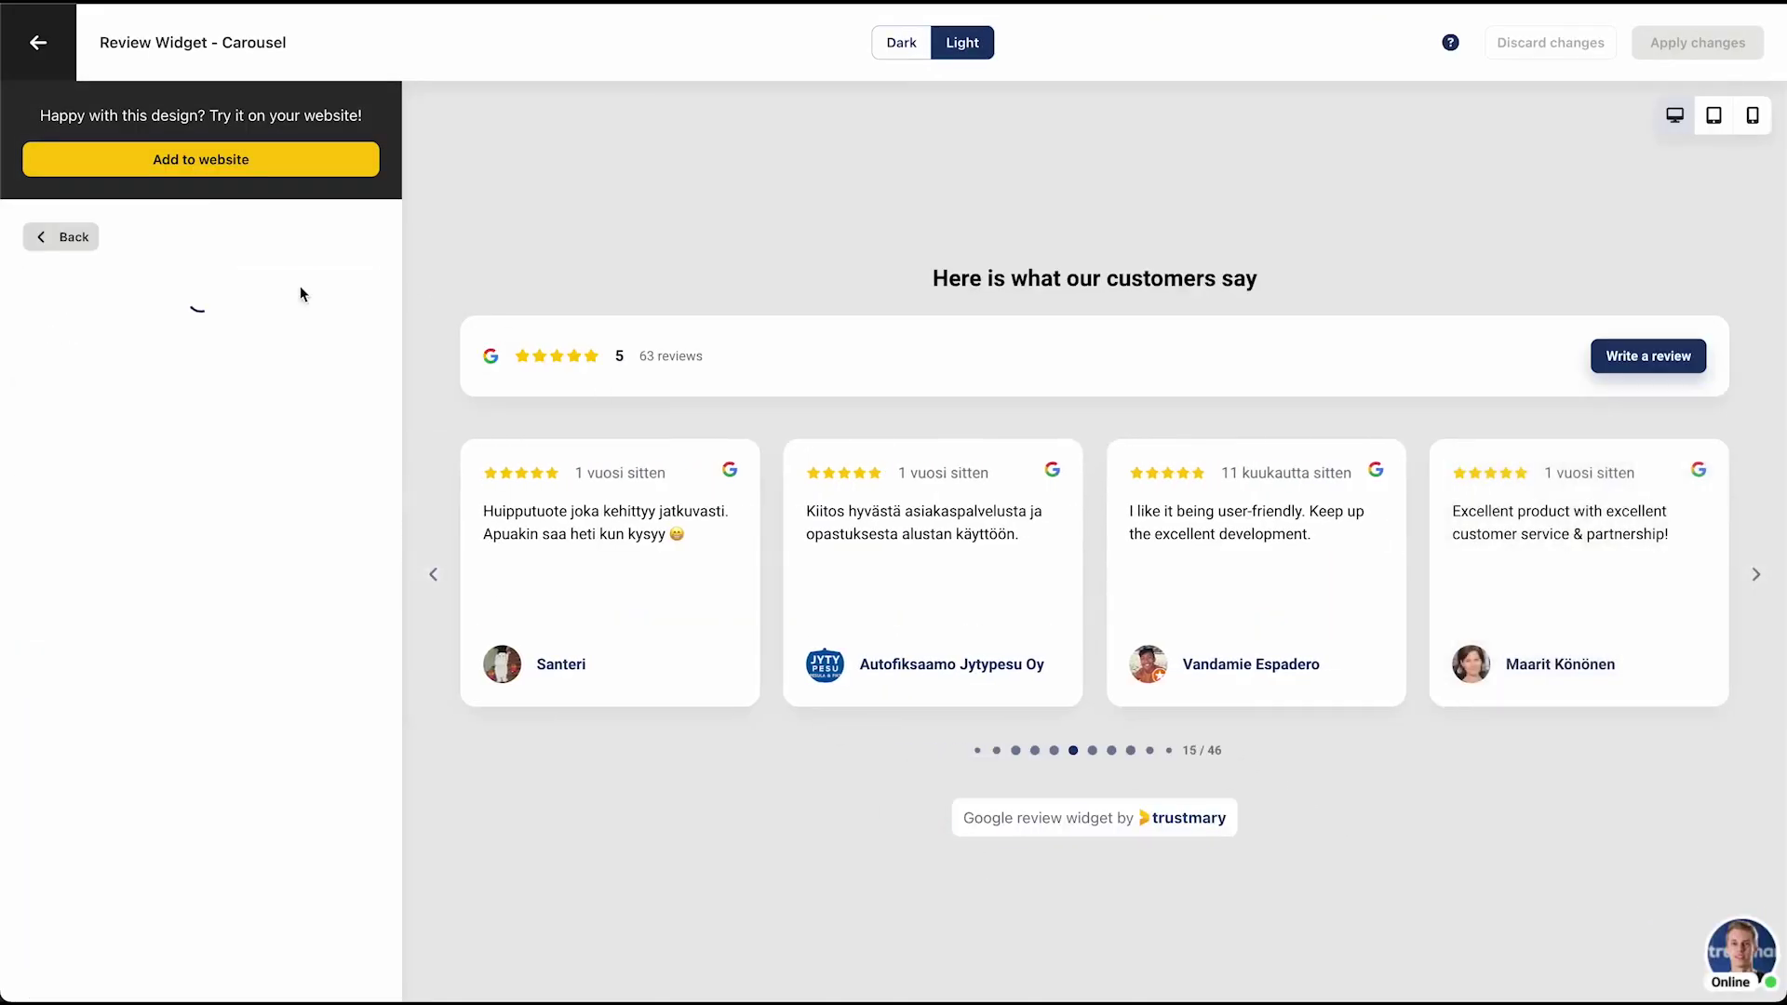
pyautogui.scroll(-9, 263, 514)
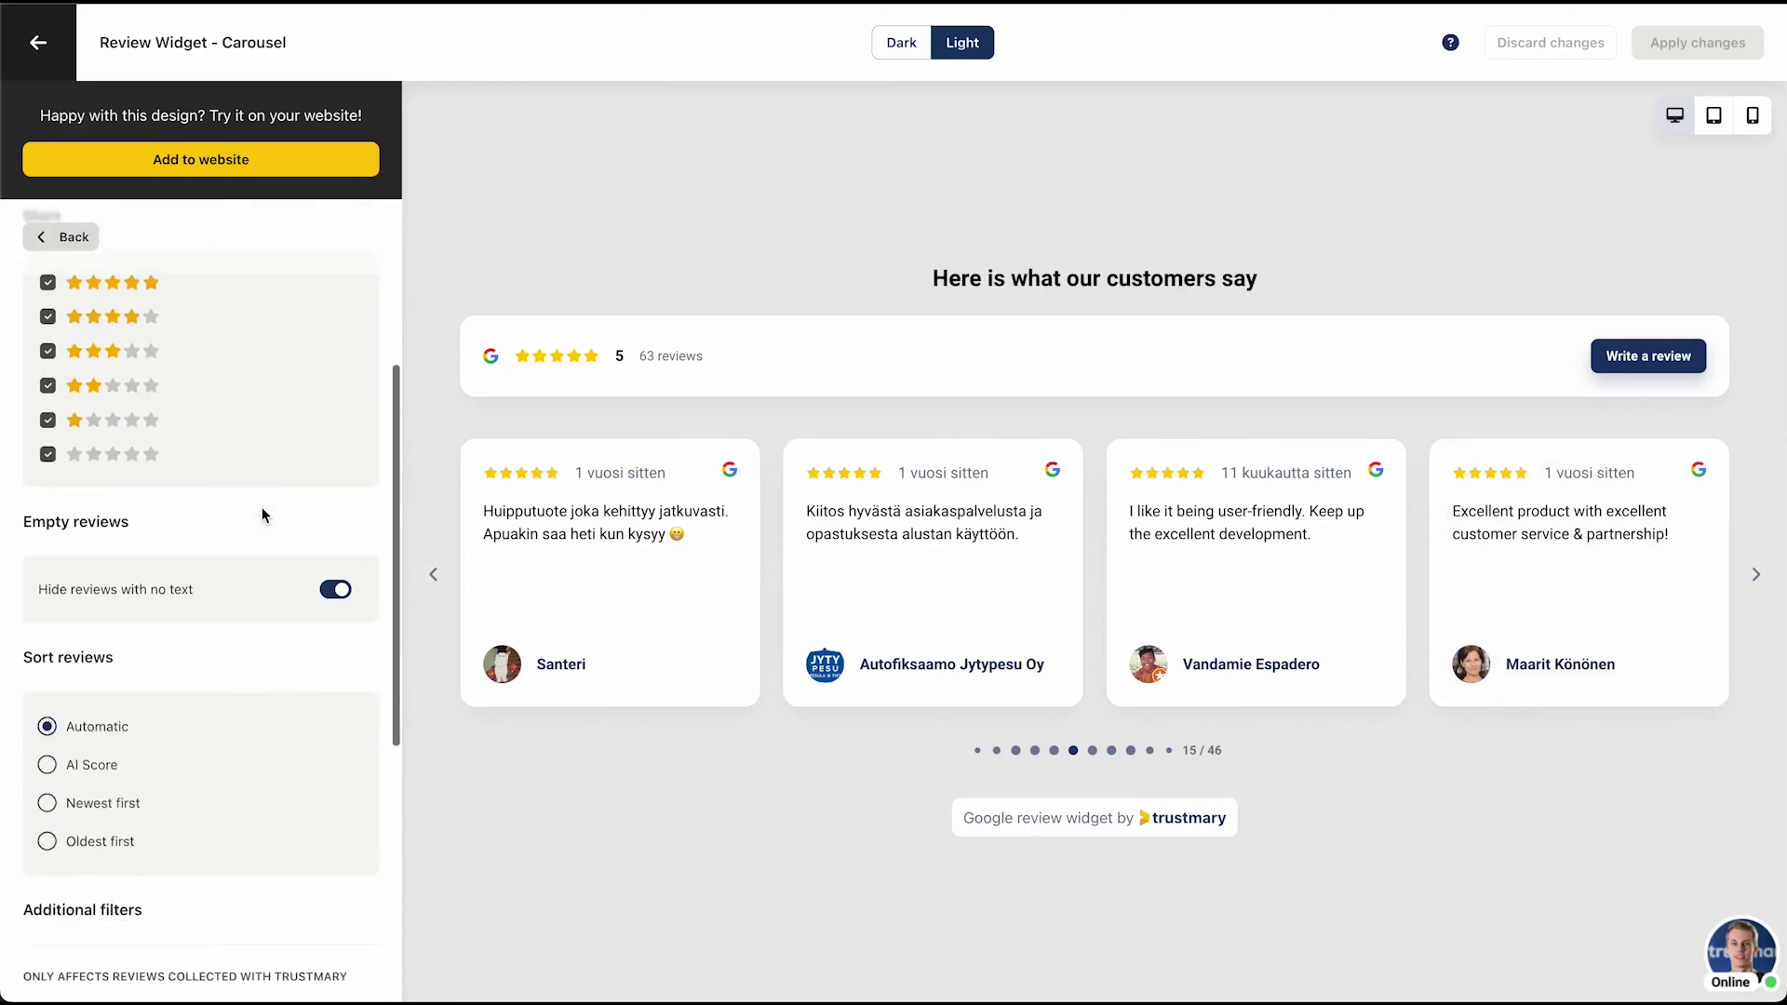
pyautogui.scroll(-1, 261, 506)
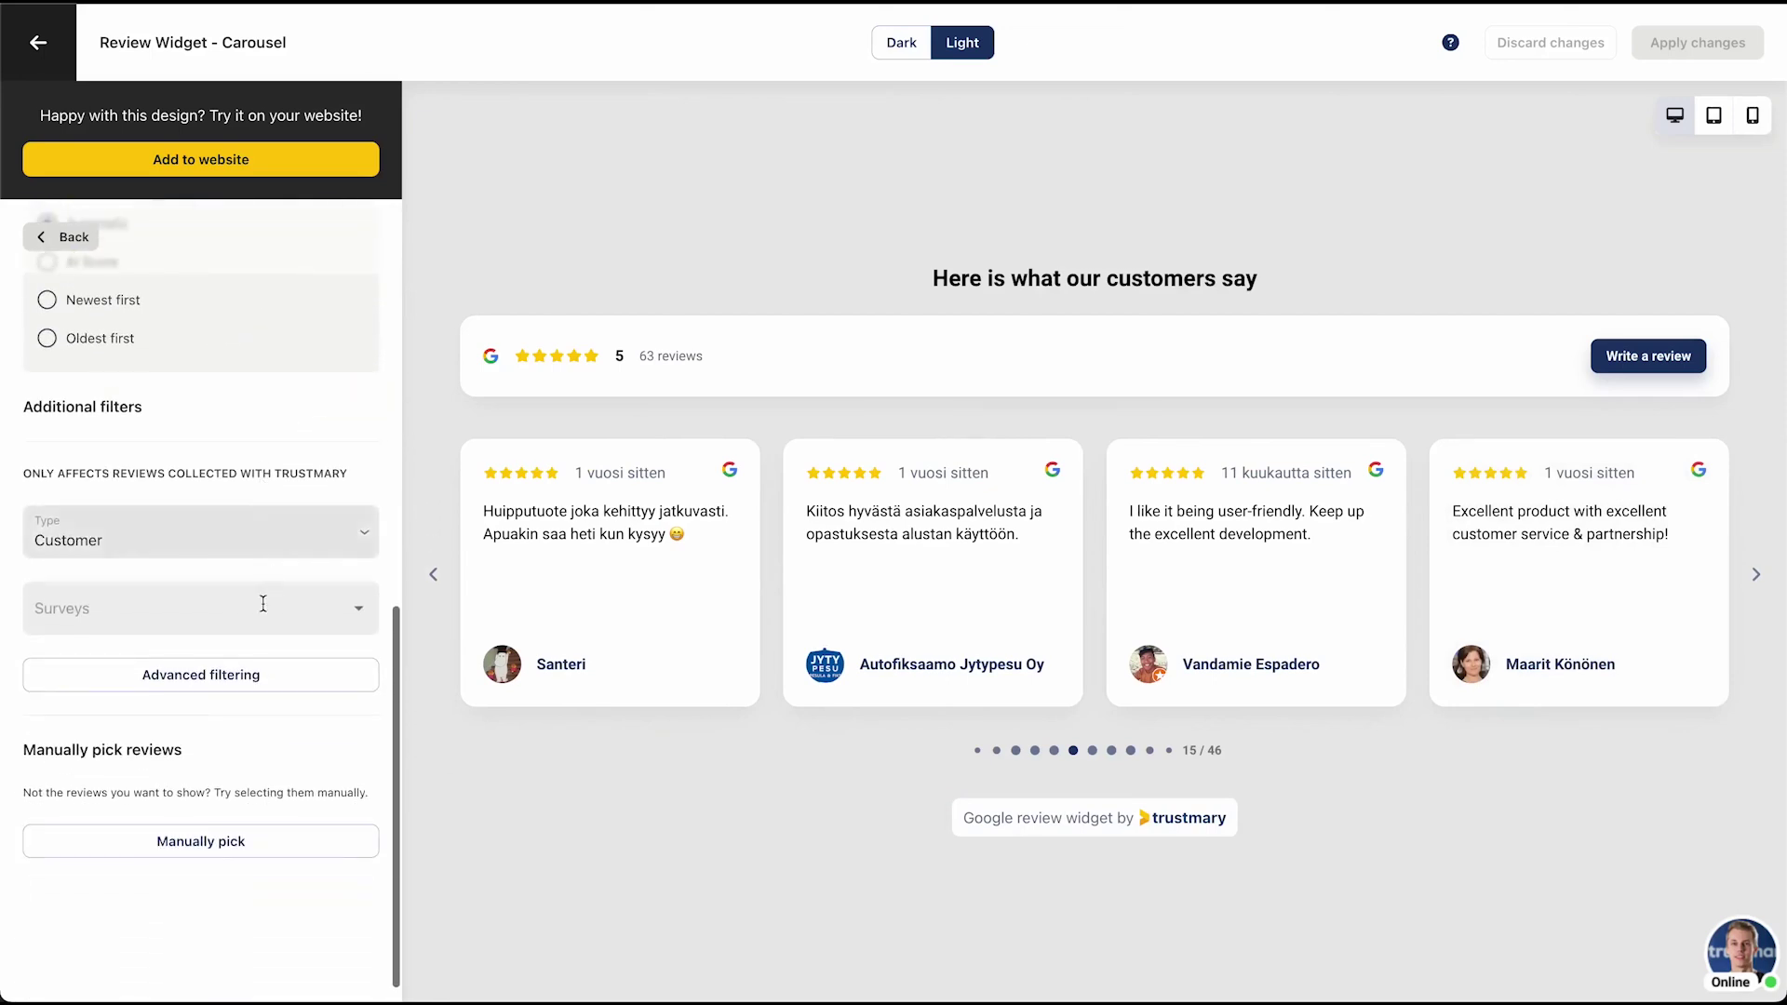
pyautogui.click(232, 840)
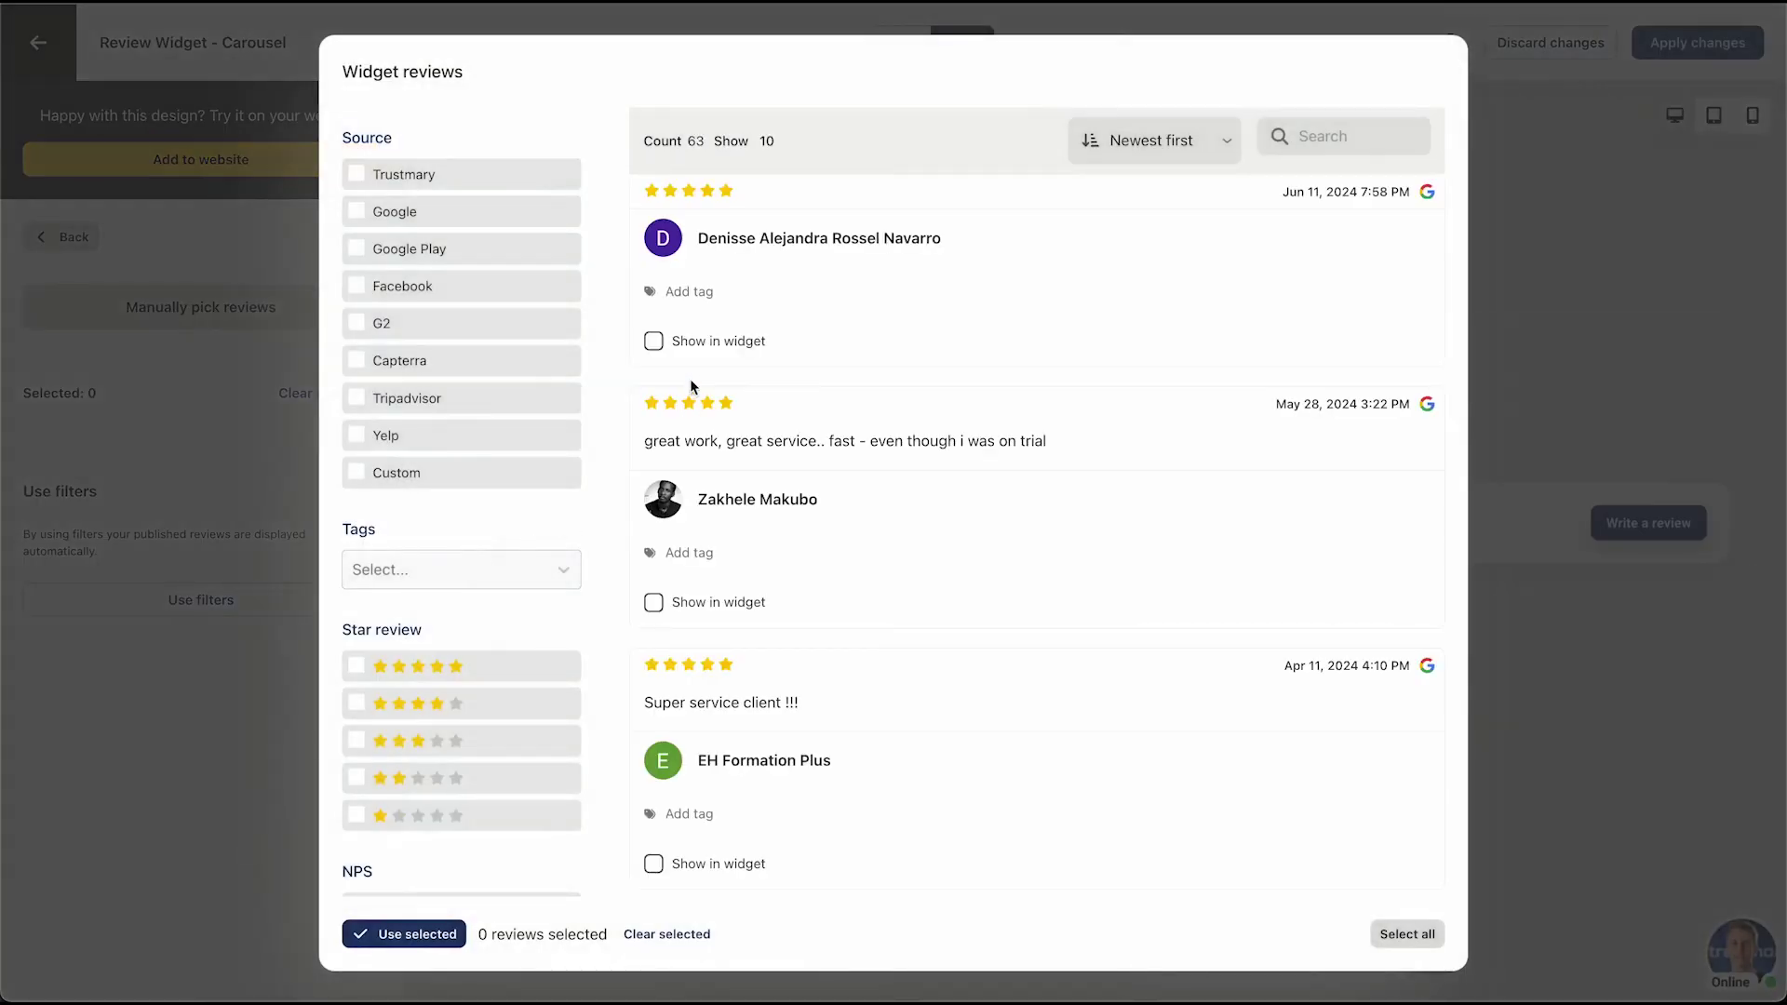
pyautogui.click(677, 346)
pyautogui.click(672, 863)
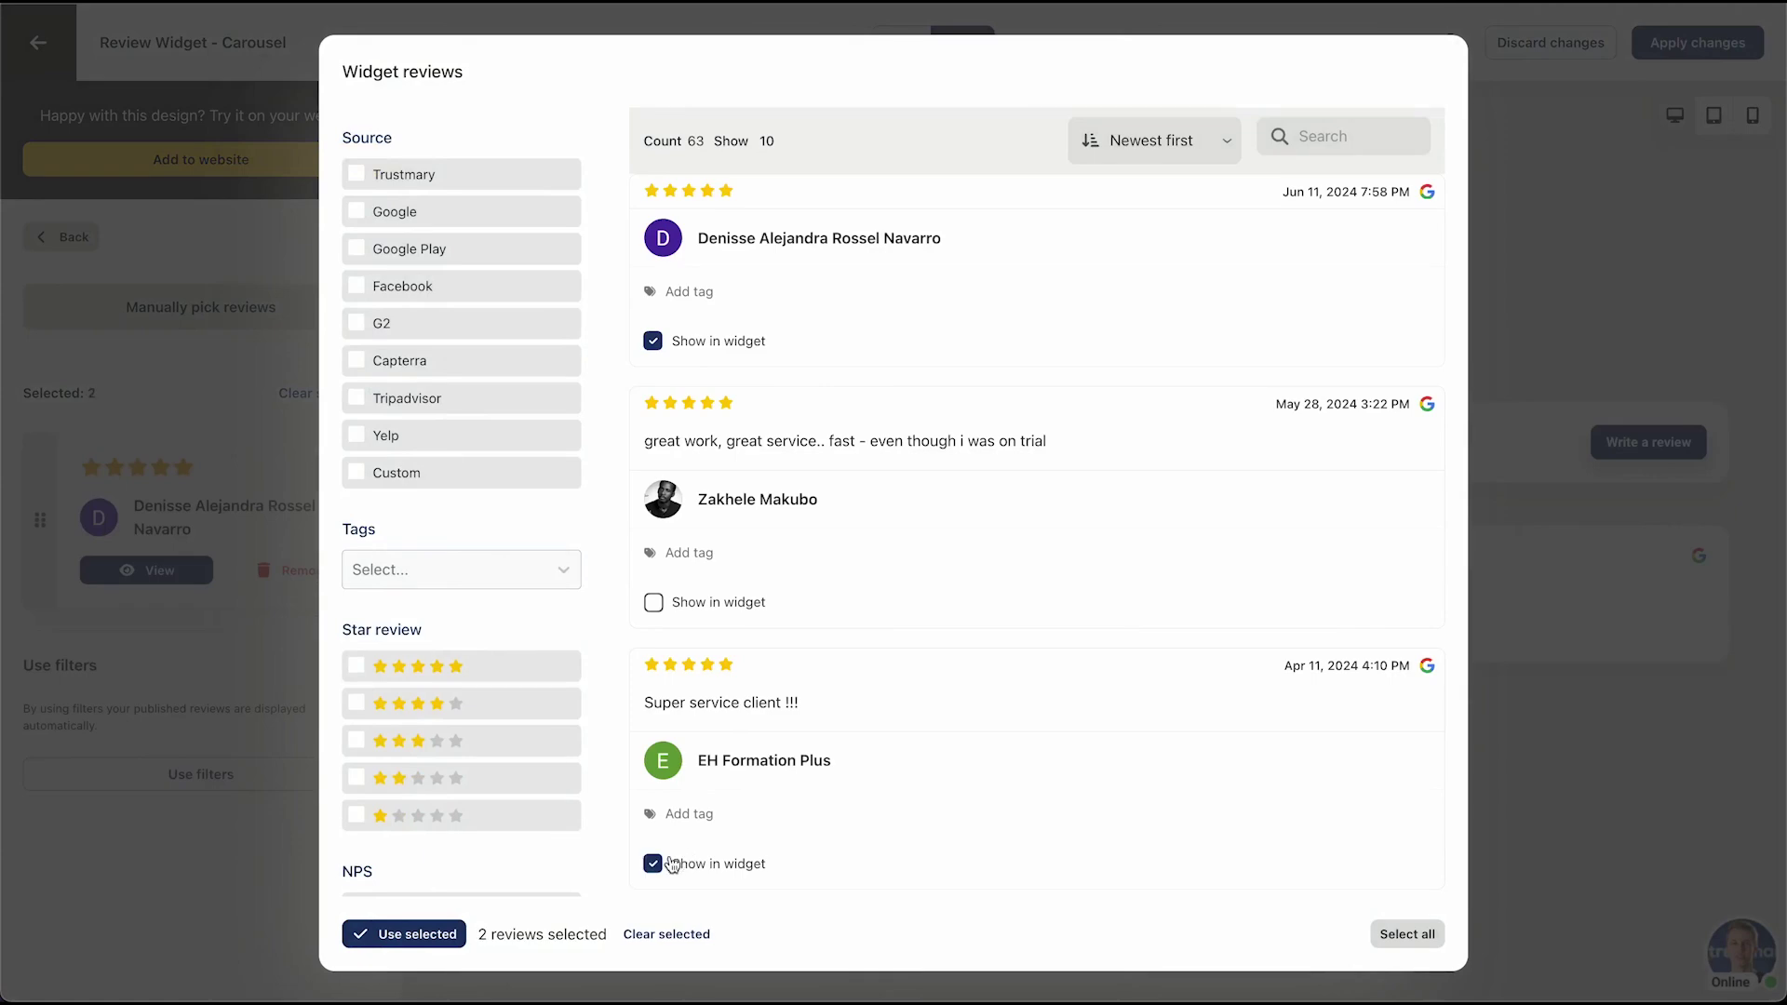
pyautogui.click(411, 934)
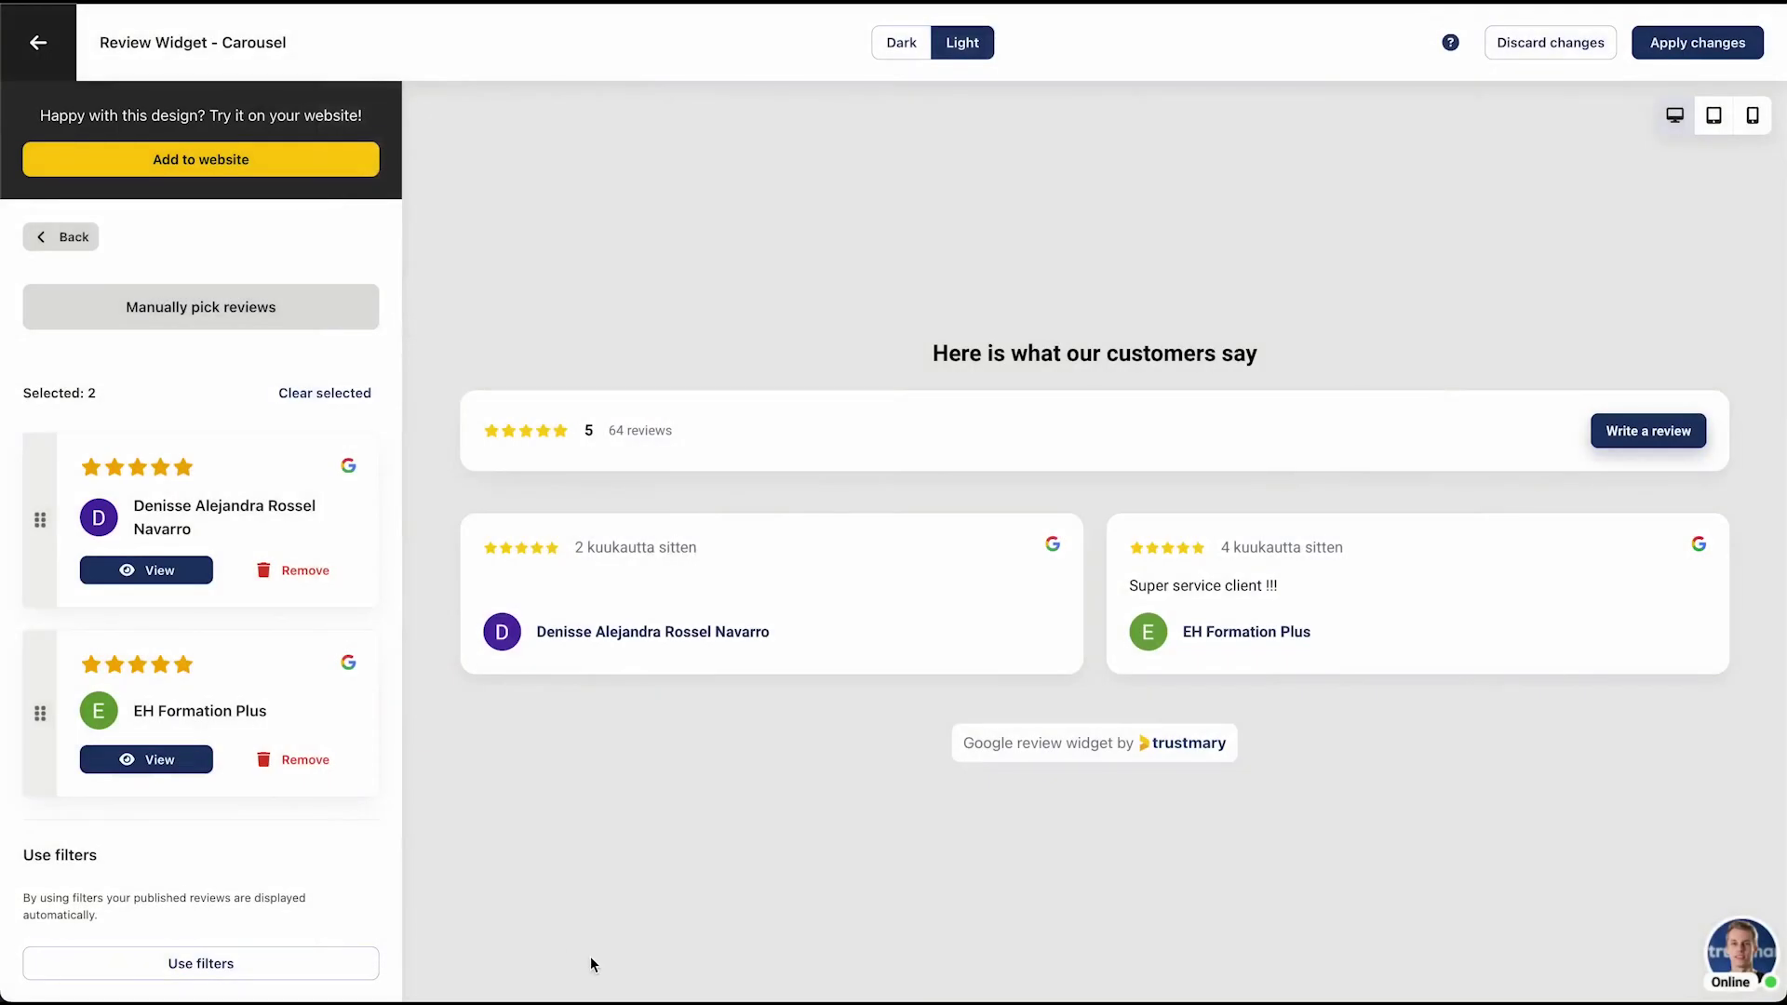
# Step: Switch the widget back to filter-based reviews and try the Name first review style before restoring Default
pyautogui.click(354, 966)
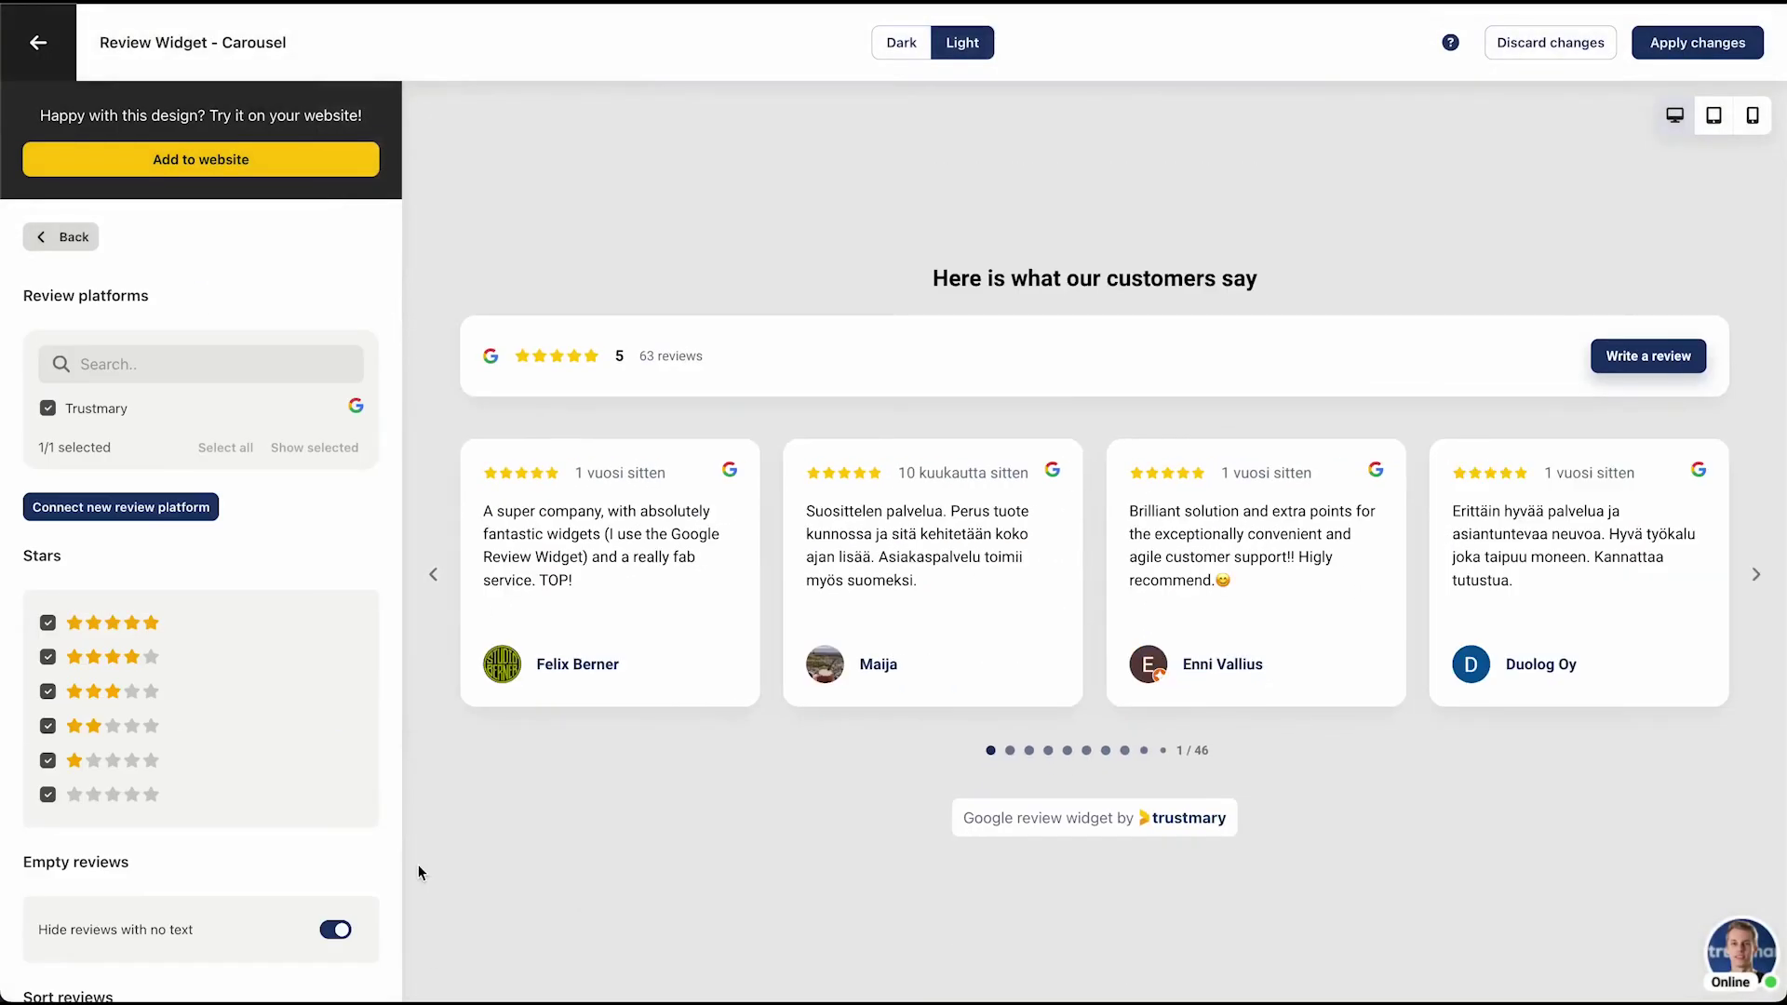
pyautogui.click(67, 238)
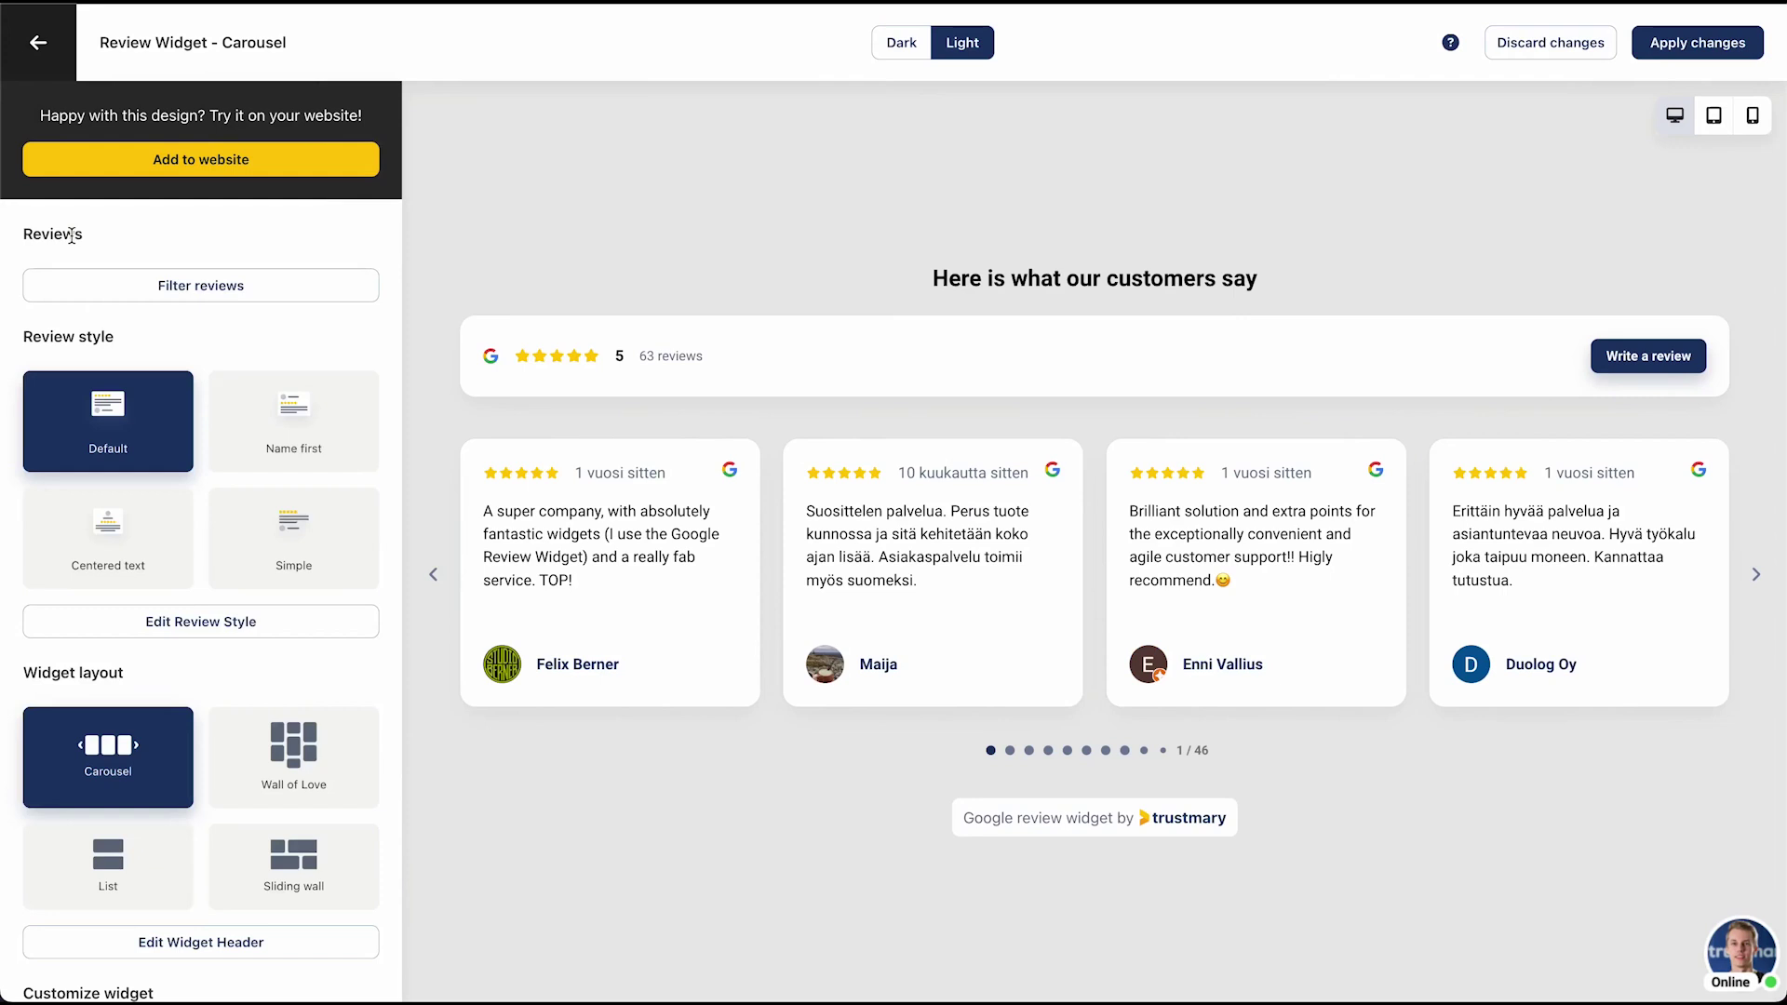
pyautogui.click(286, 440)
pyautogui.click(118, 431)
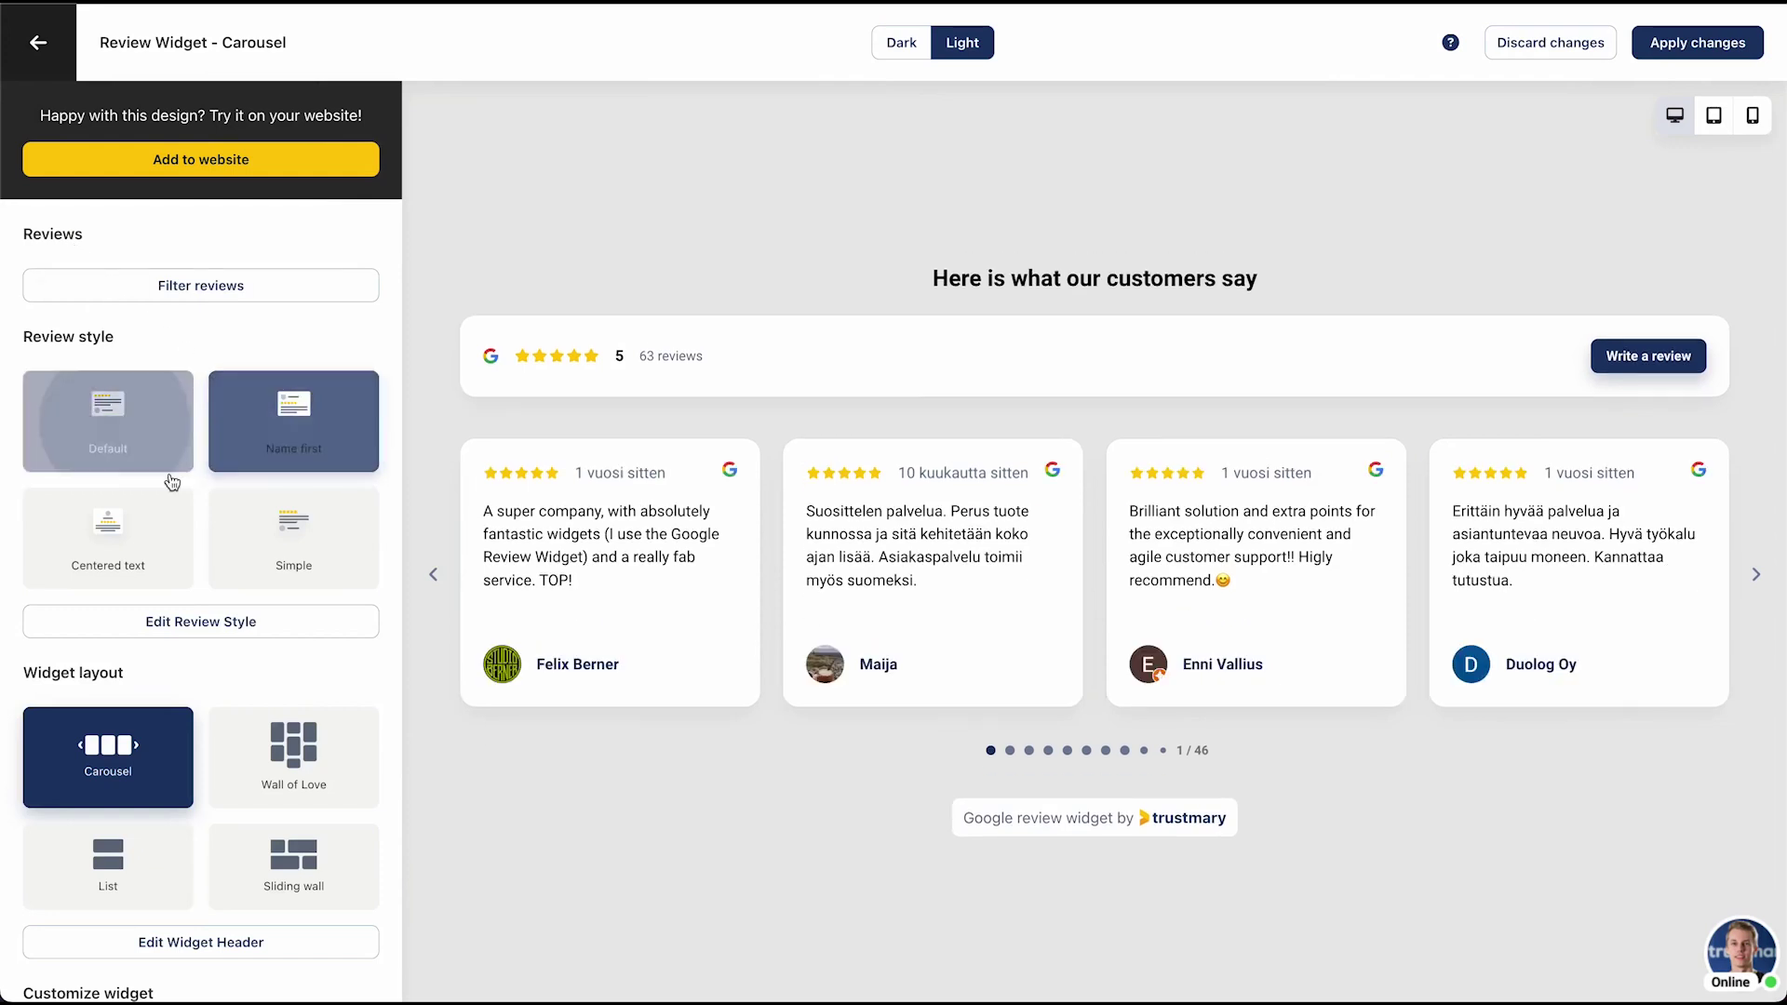
# Step: In the review style settings, switch the review date and the avatar off and back on, and look through the carousel options
pyautogui.scroll(-3, 193, 512)
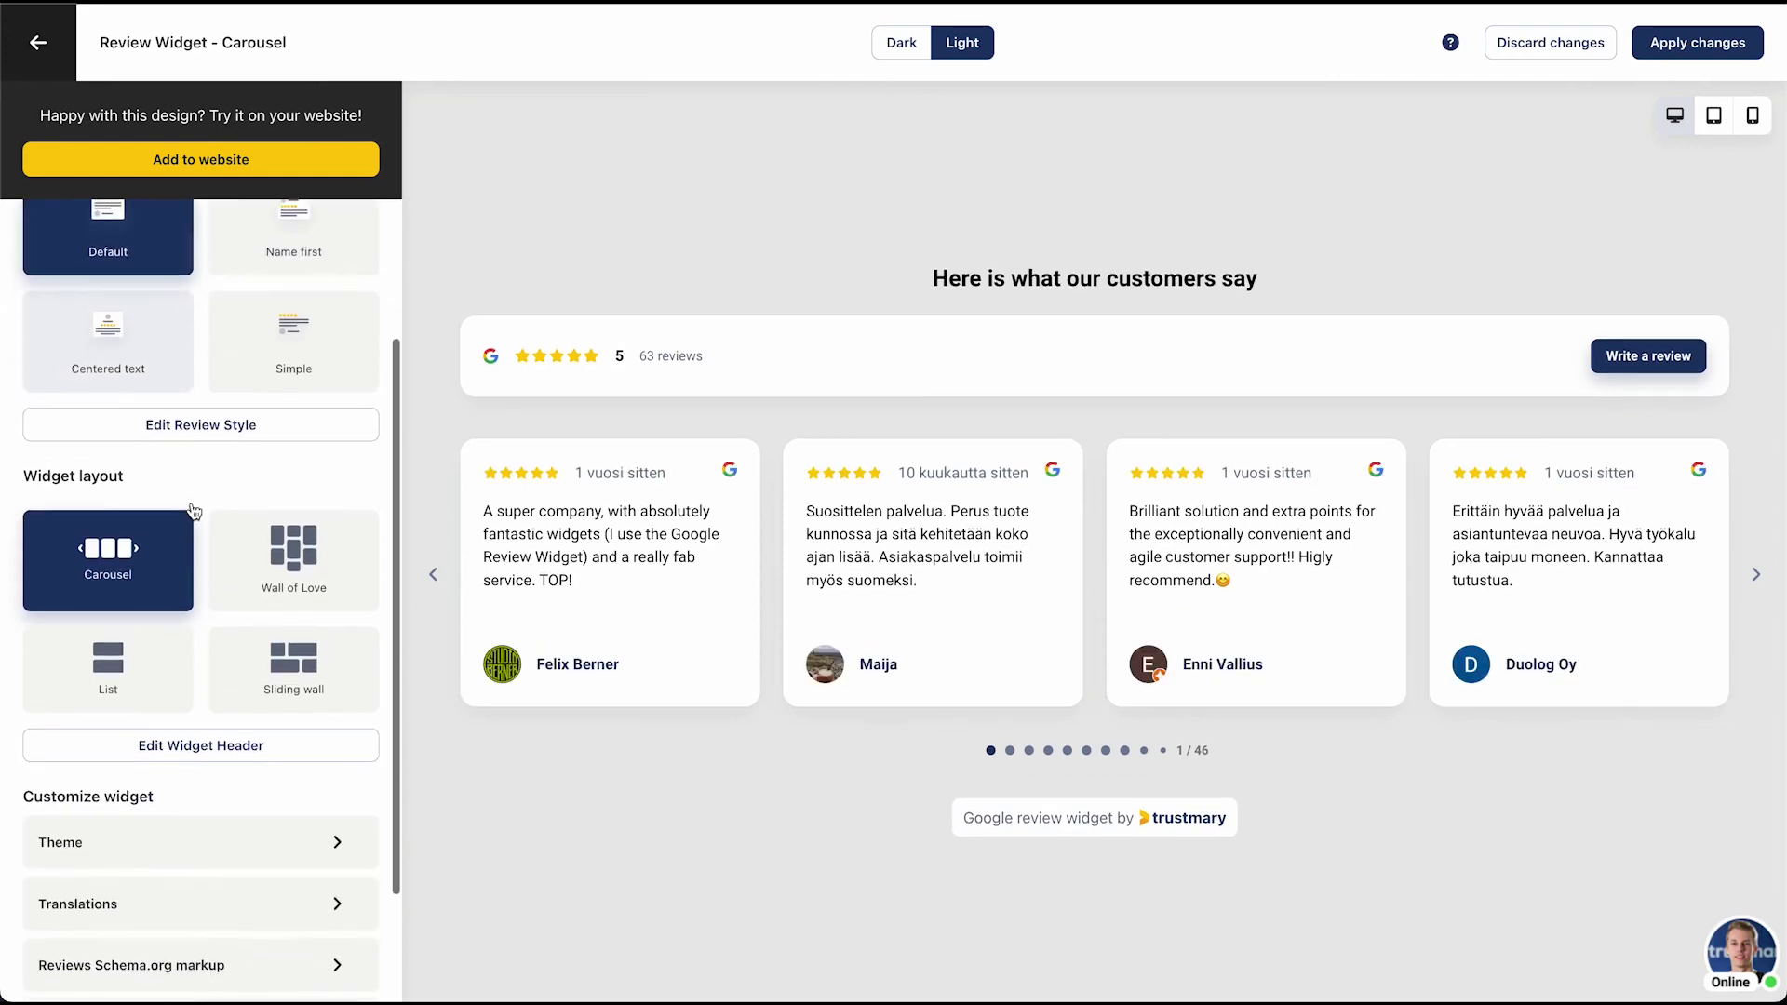
pyautogui.click(187, 410)
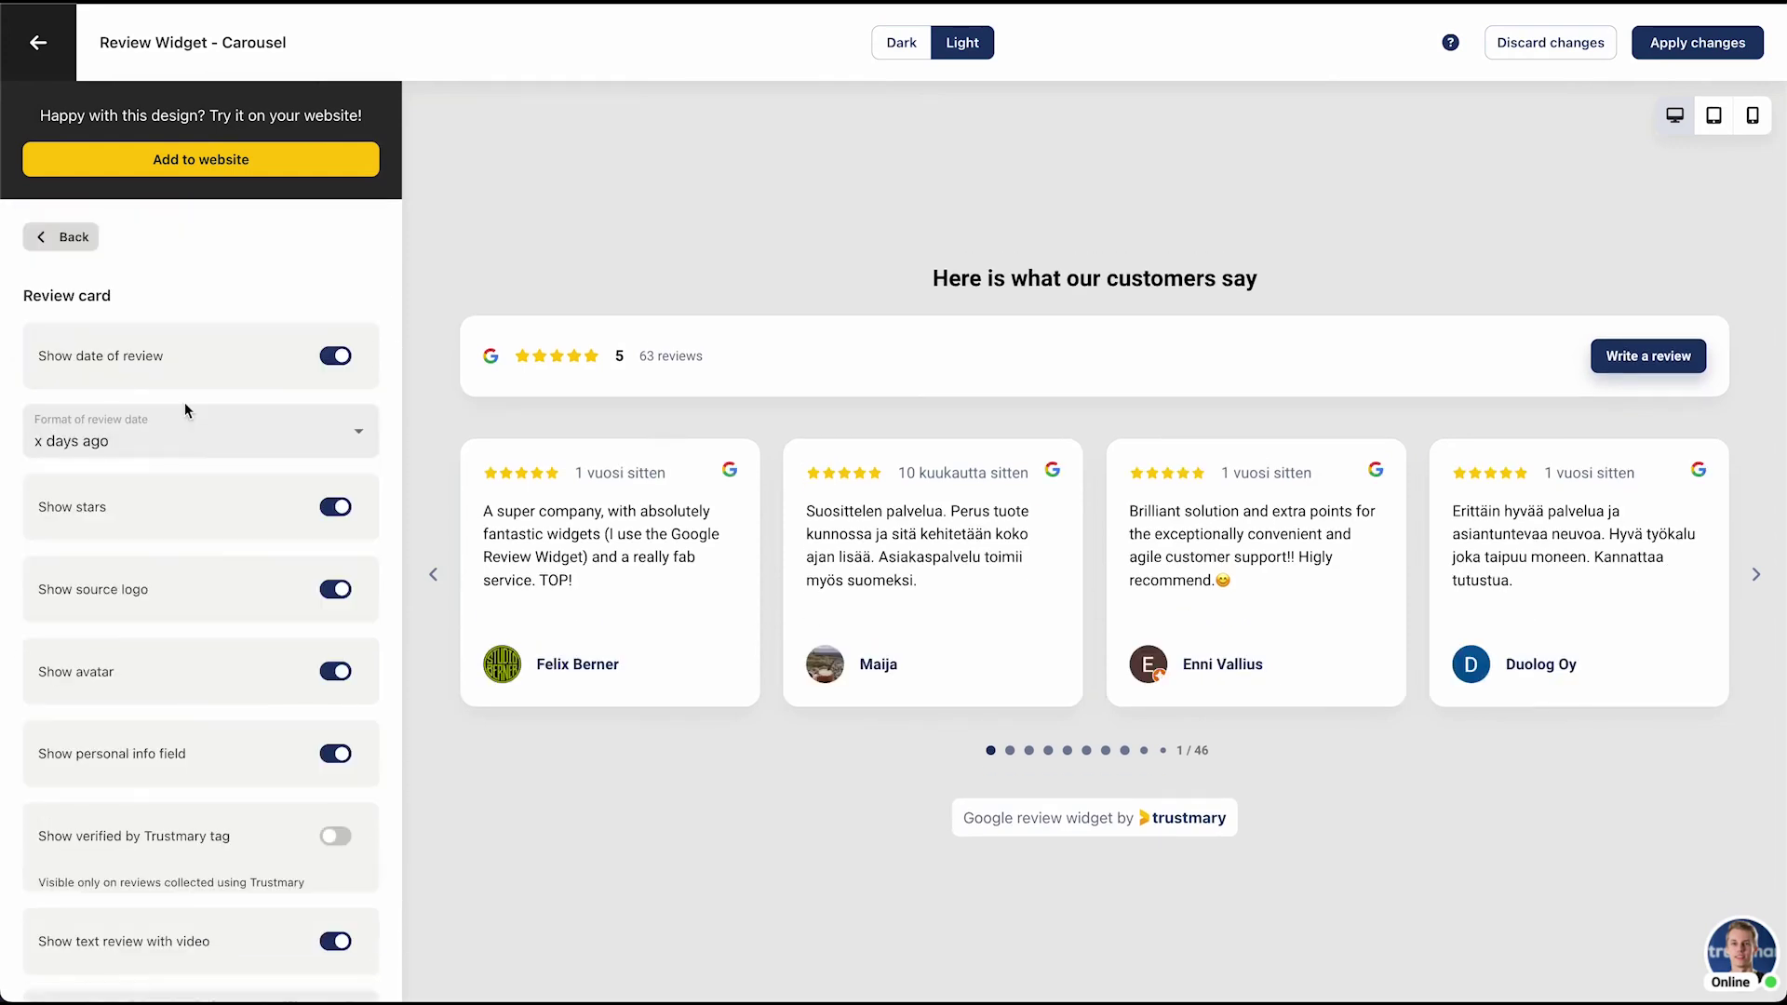
pyautogui.click(336, 364)
pyautogui.click(336, 364)
pyautogui.click(321, 598)
pyautogui.click(321, 598)
pyautogui.scroll(-3, 323, 604)
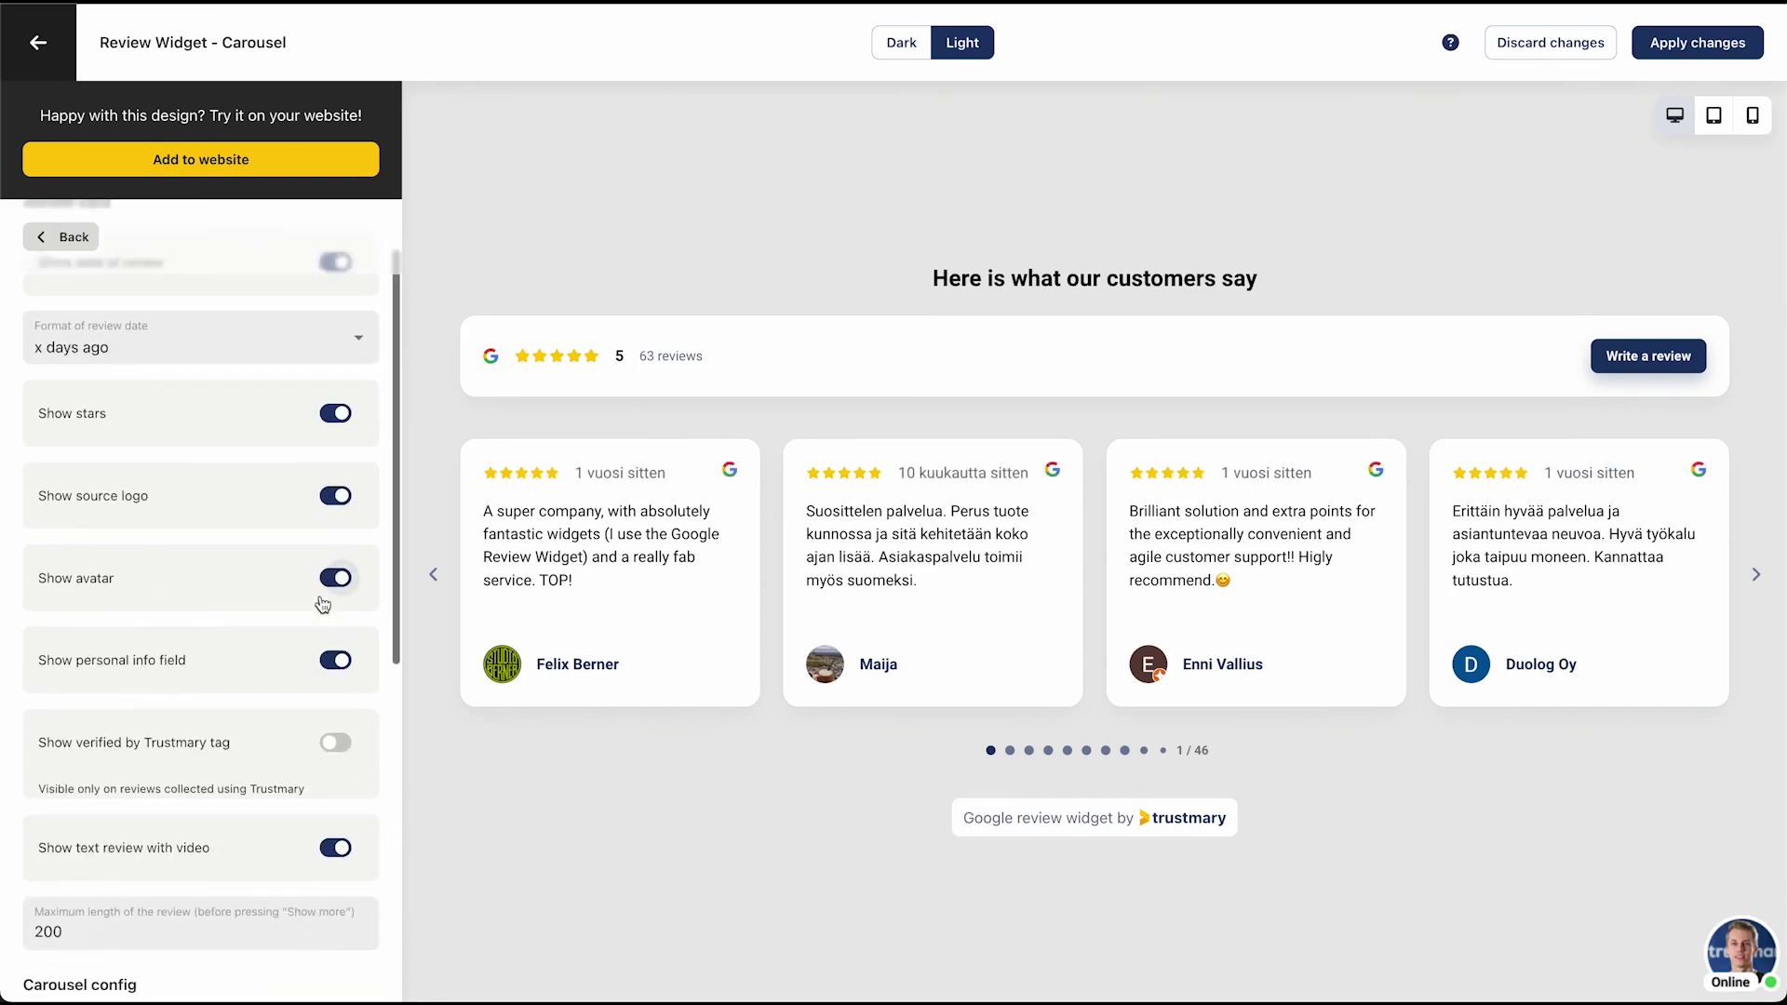
pyautogui.scroll(-5, 321, 603)
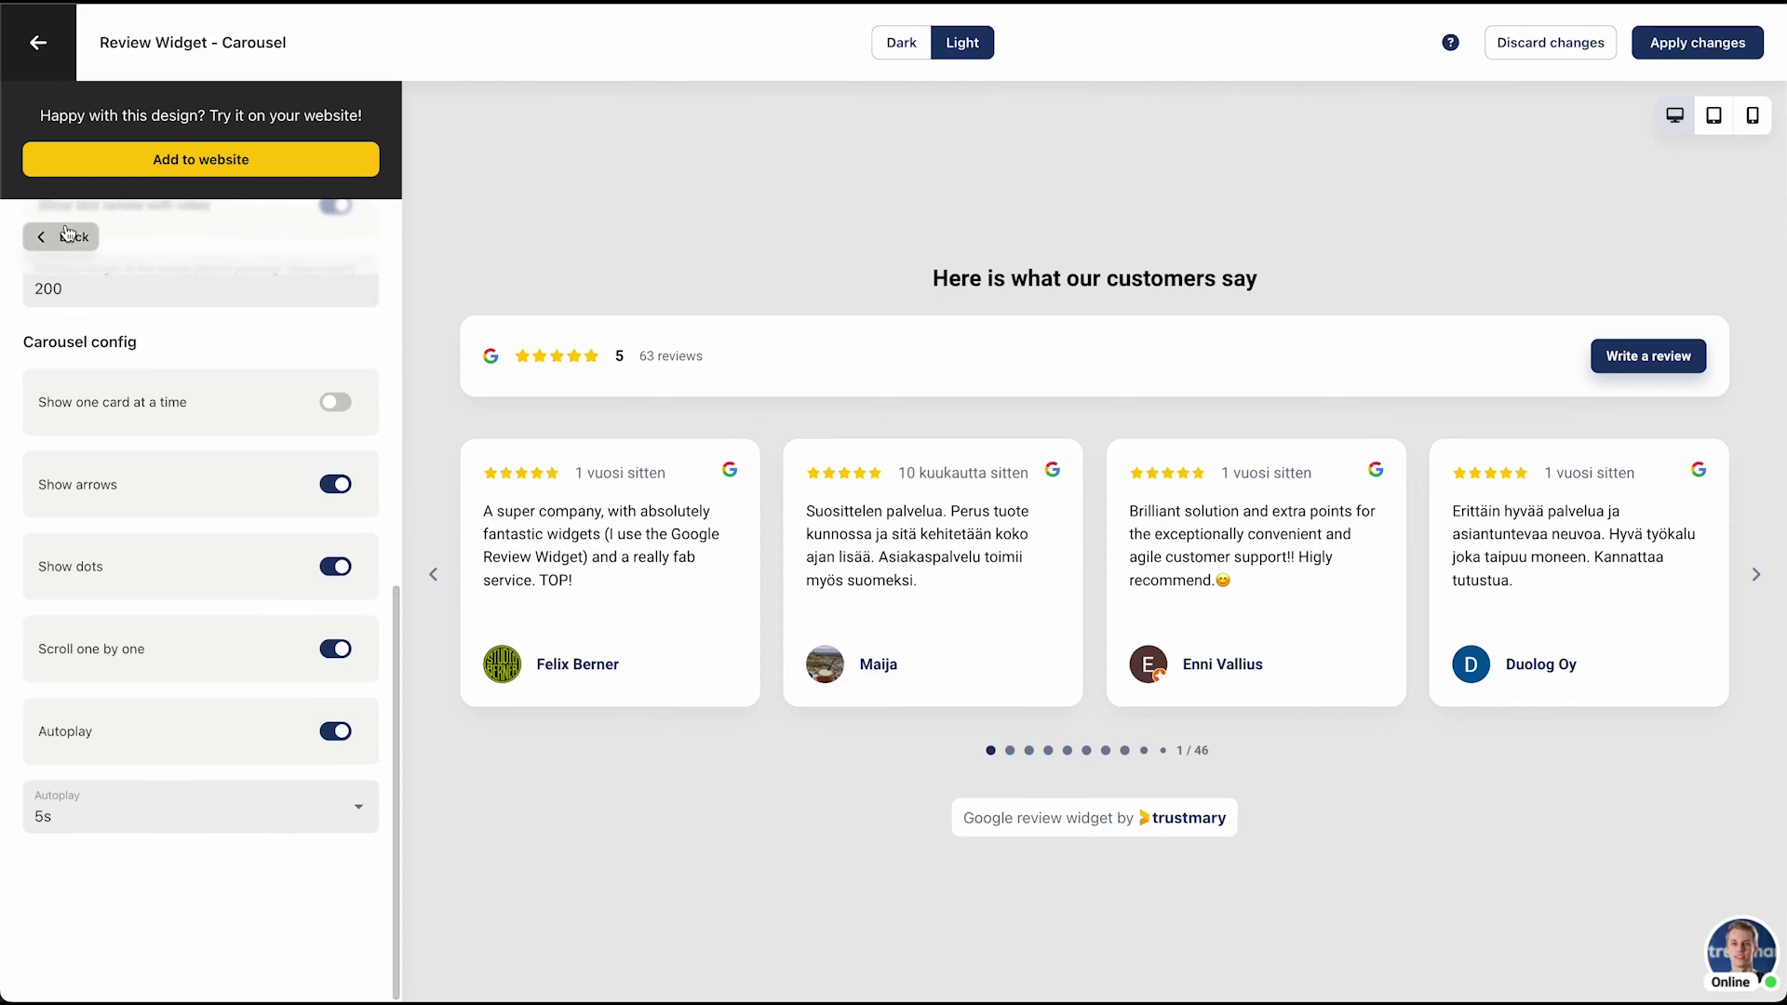
pyautogui.click(67, 234)
# Step: Try the Wall of Love and Sliding wall layouts, and return the widget to the Carousel layout
pyautogui.click(293, 549)
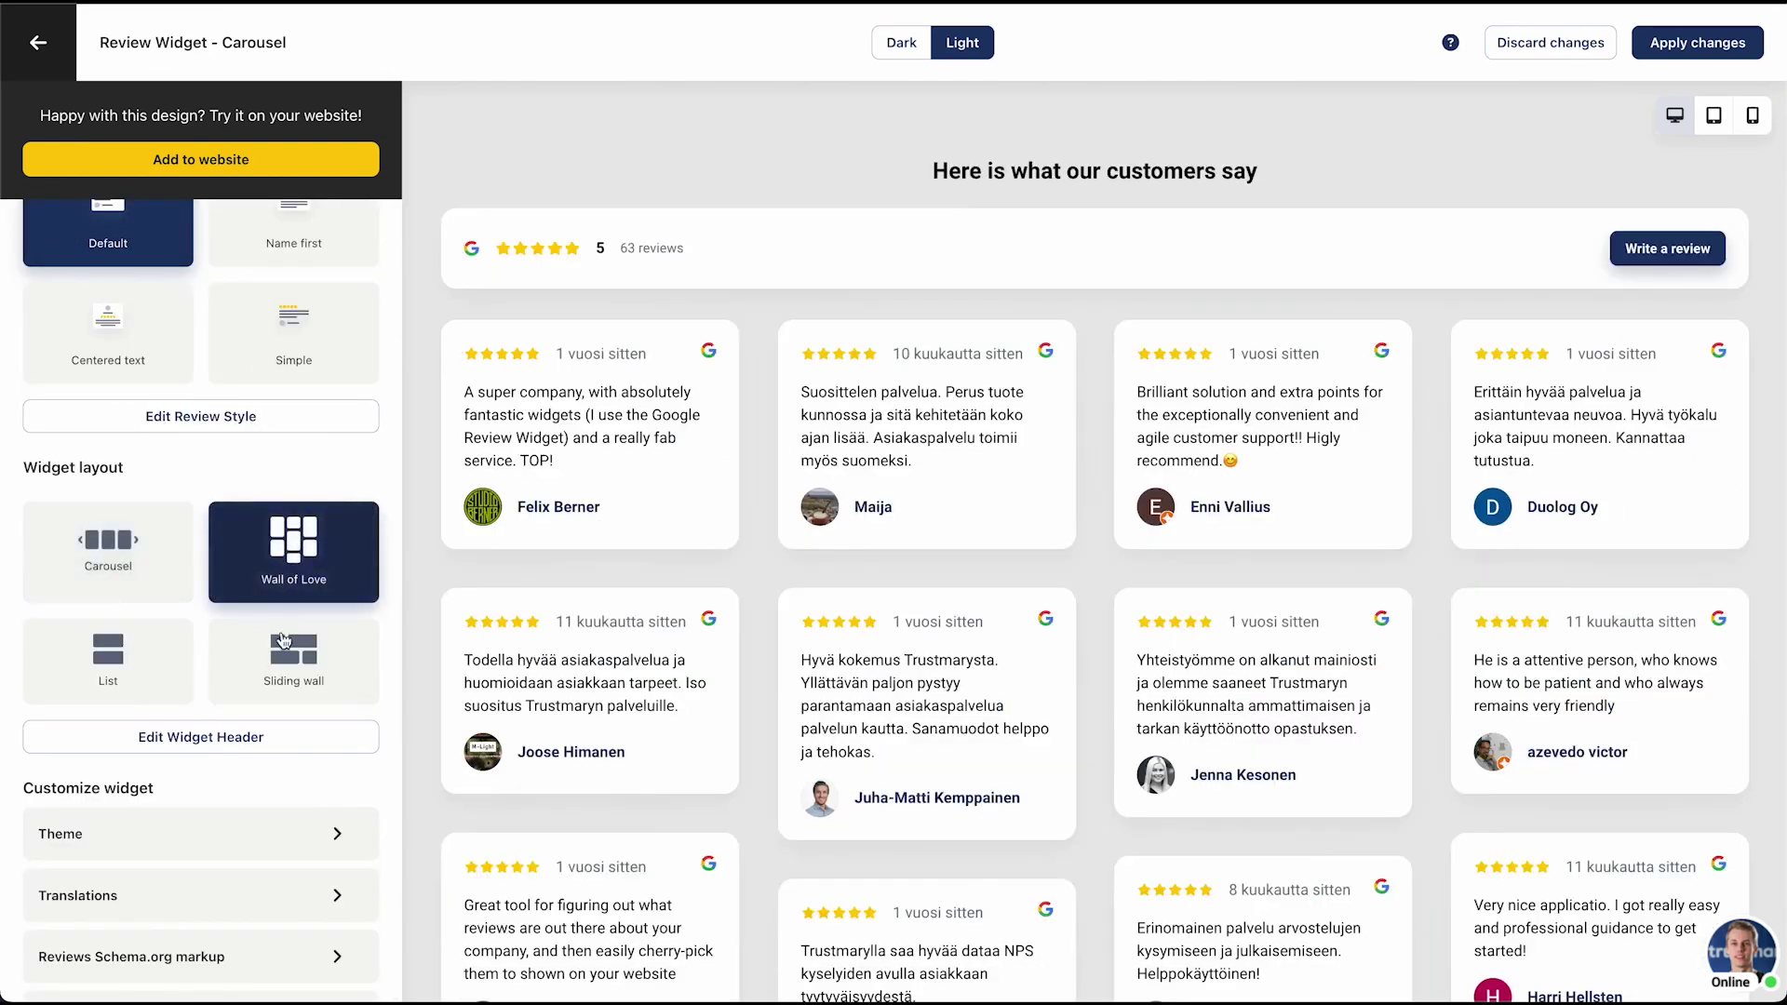
pyautogui.click(282, 653)
pyautogui.click(108, 554)
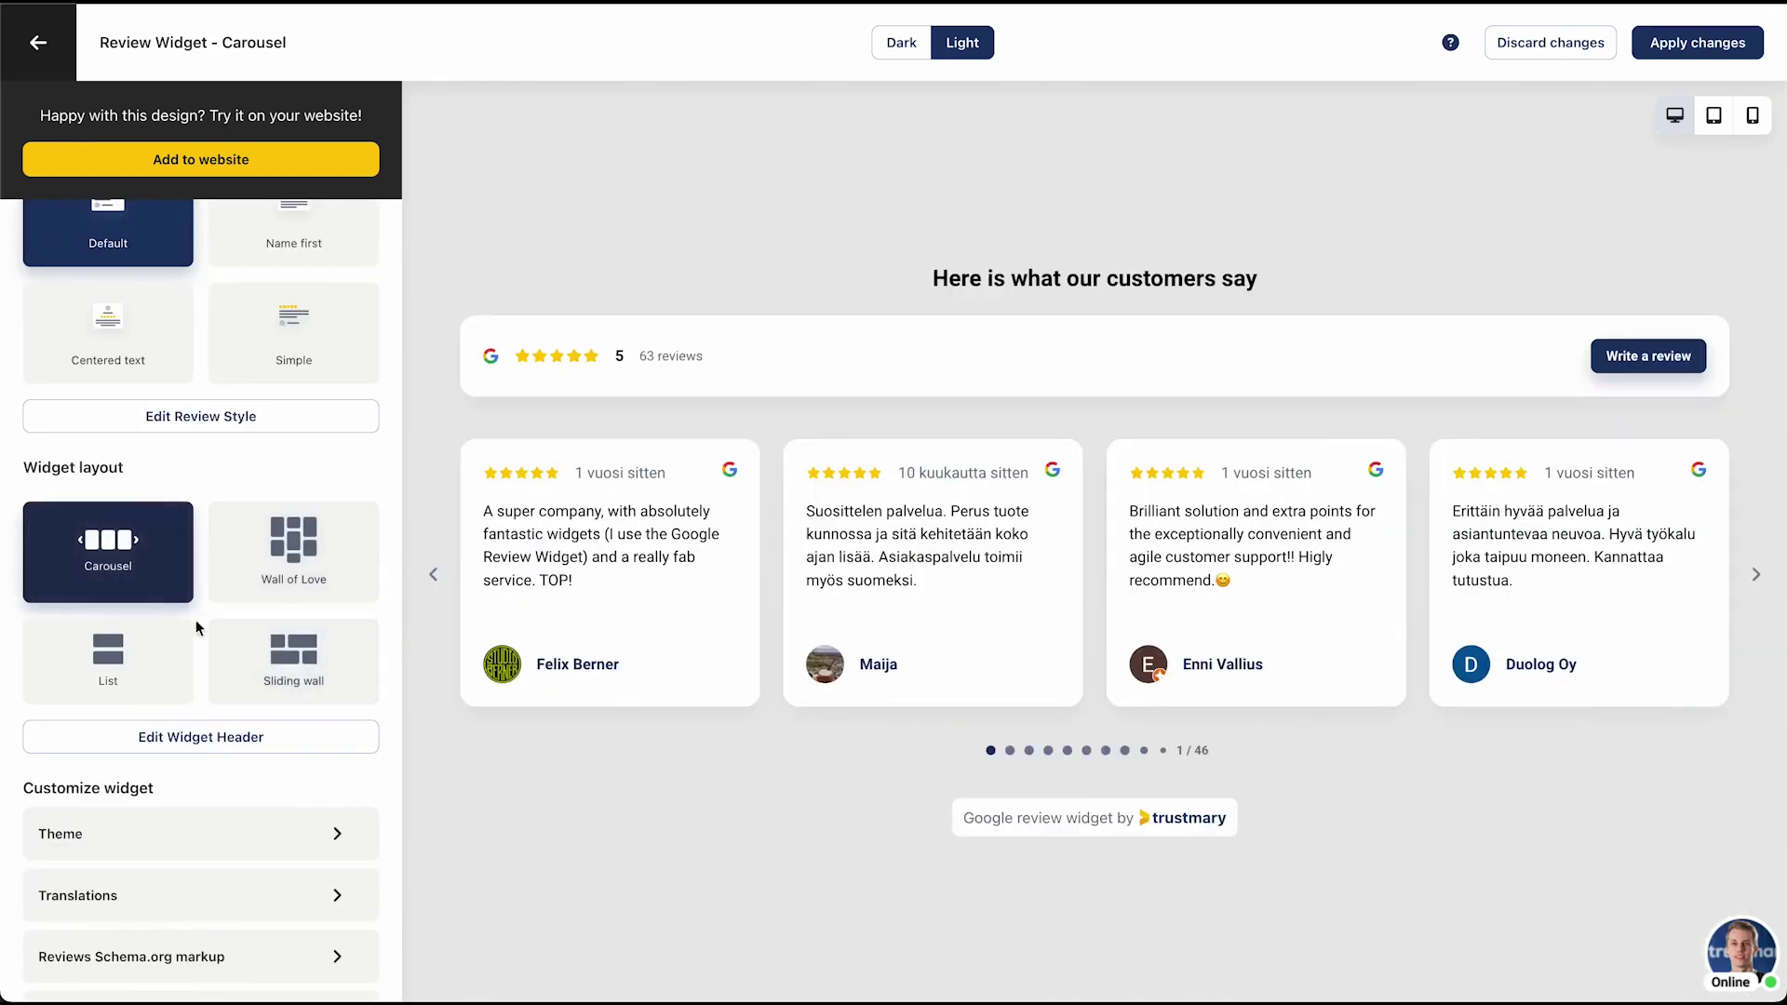
# Step: In the widget header settings, switch the title and the Ask for reviews option off and back on
pyautogui.scroll(-2, 214, 654)
pyautogui.click(198, 600)
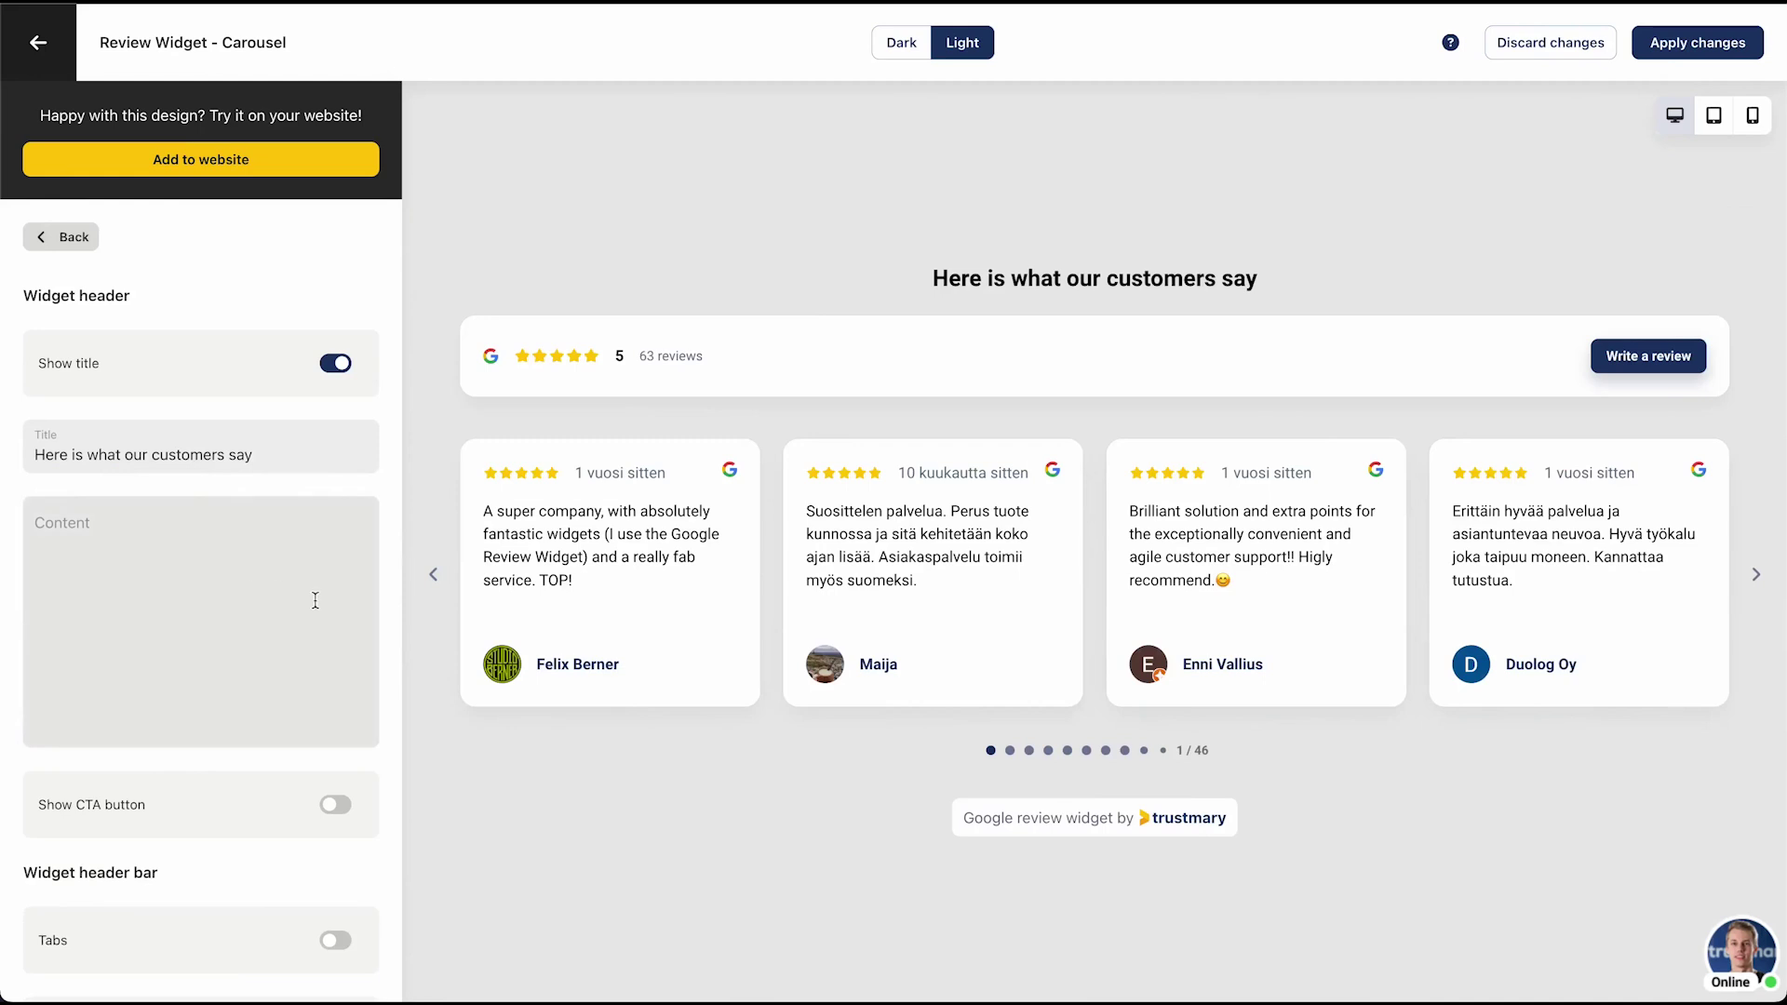
pyautogui.click(327, 372)
pyautogui.click(328, 372)
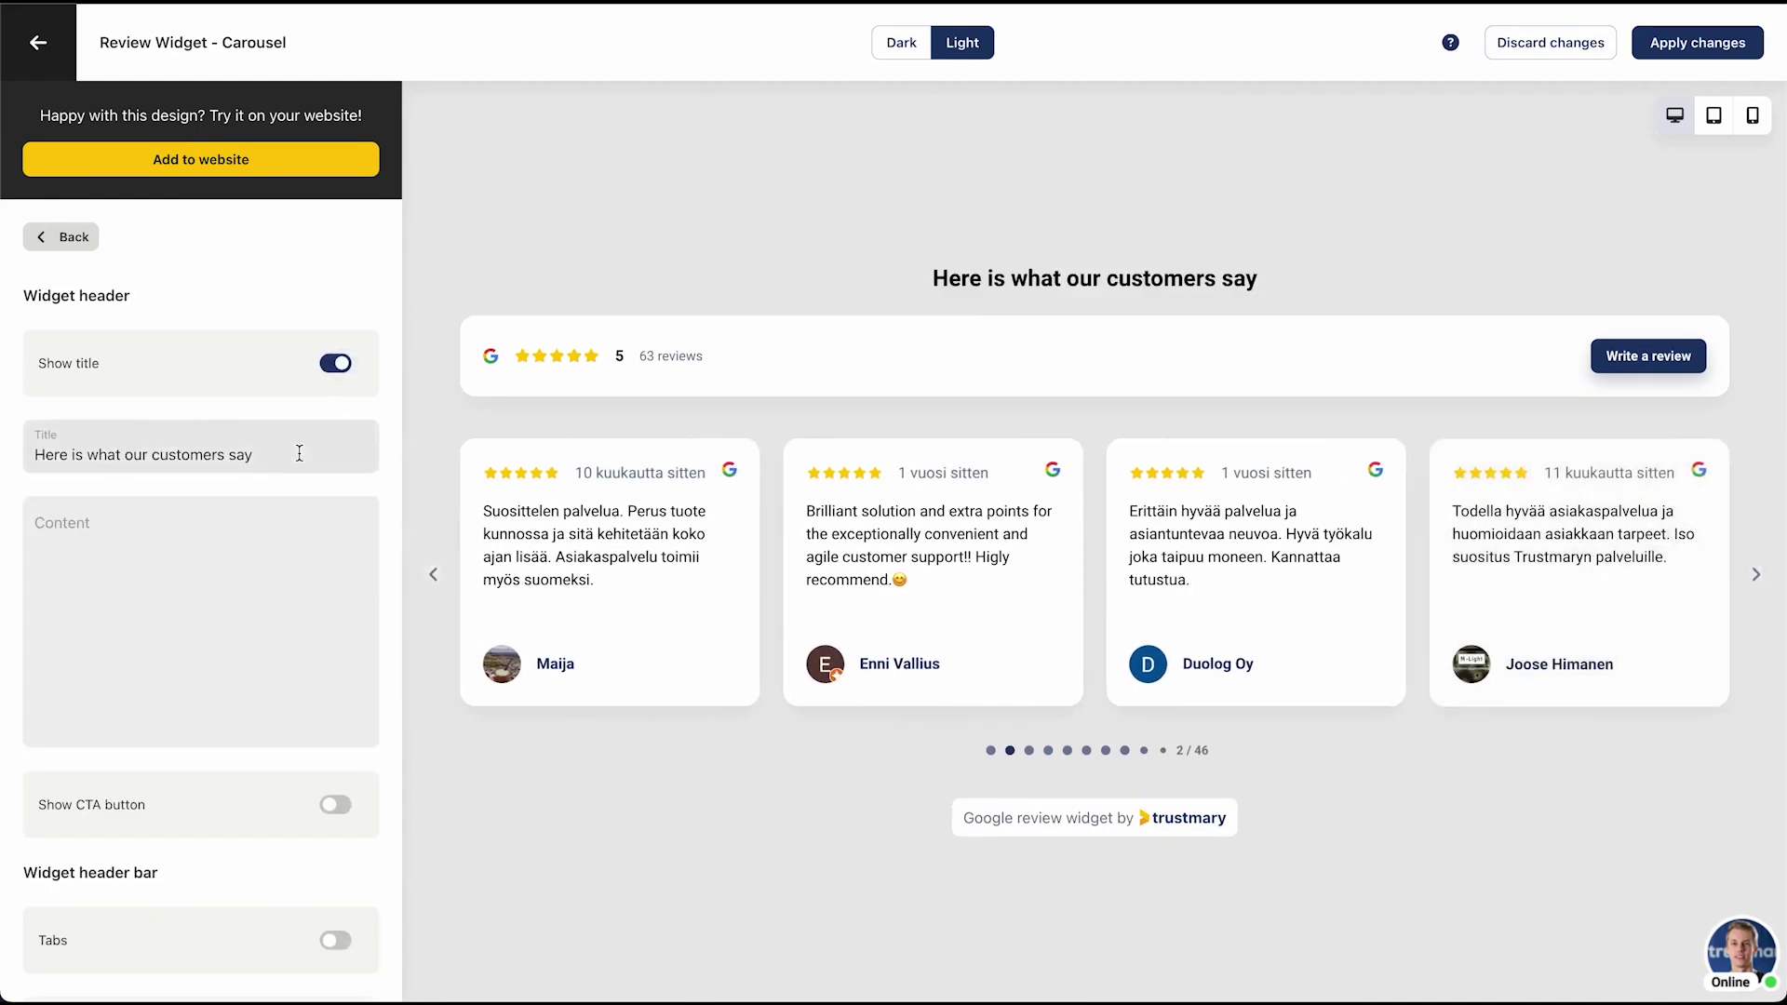
pyautogui.scroll(-5, 299, 453)
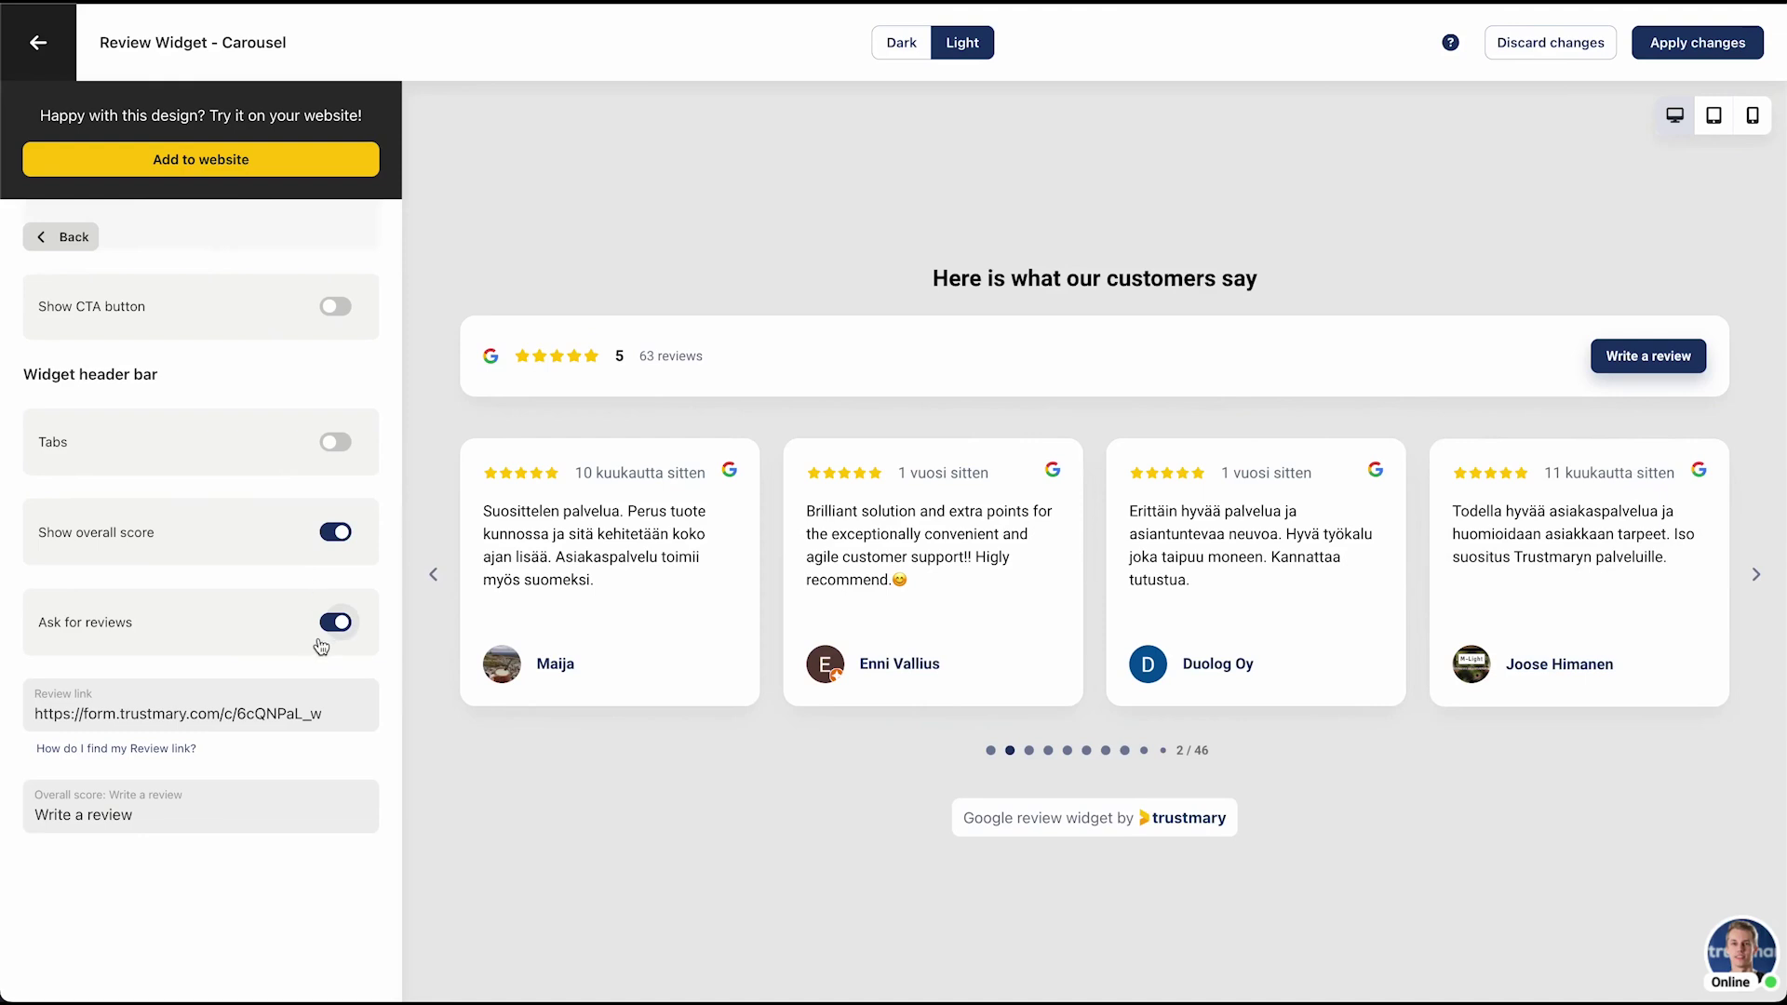
pyautogui.click(334, 626)
pyautogui.click(333, 793)
pyautogui.click(82, 238)
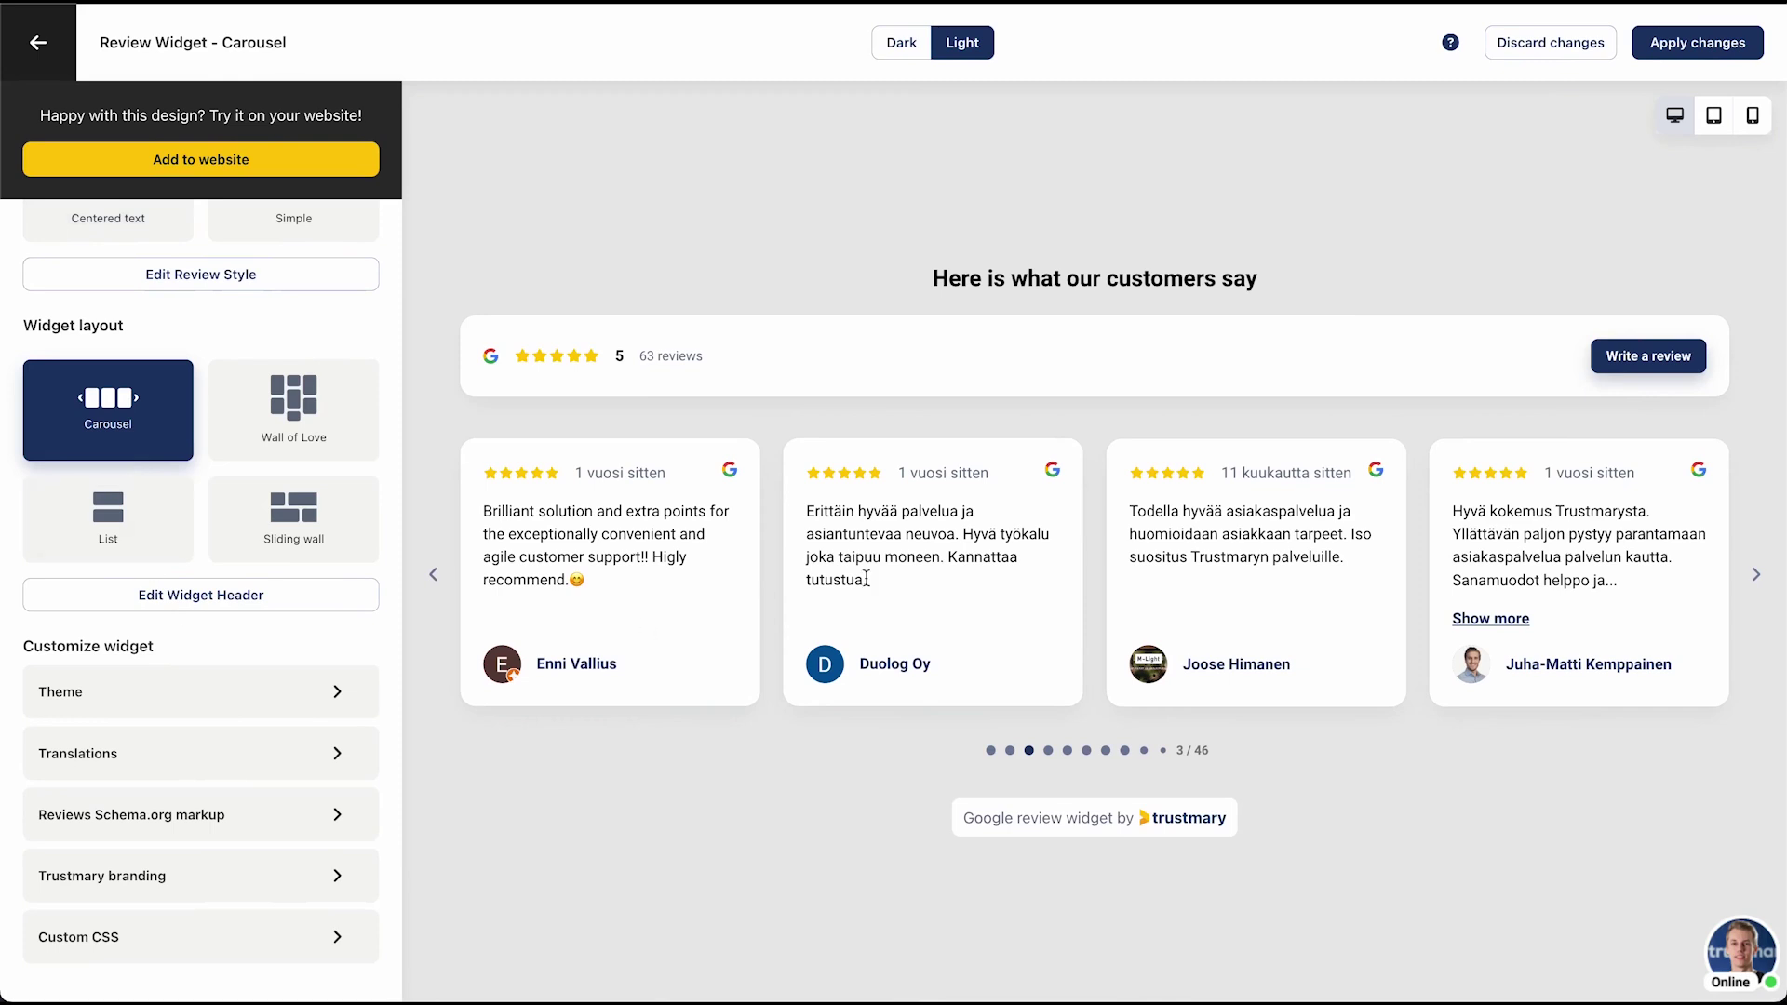
# Step: Apply the changes made to the carousel review widget
pyautogui.click(1639, 47)
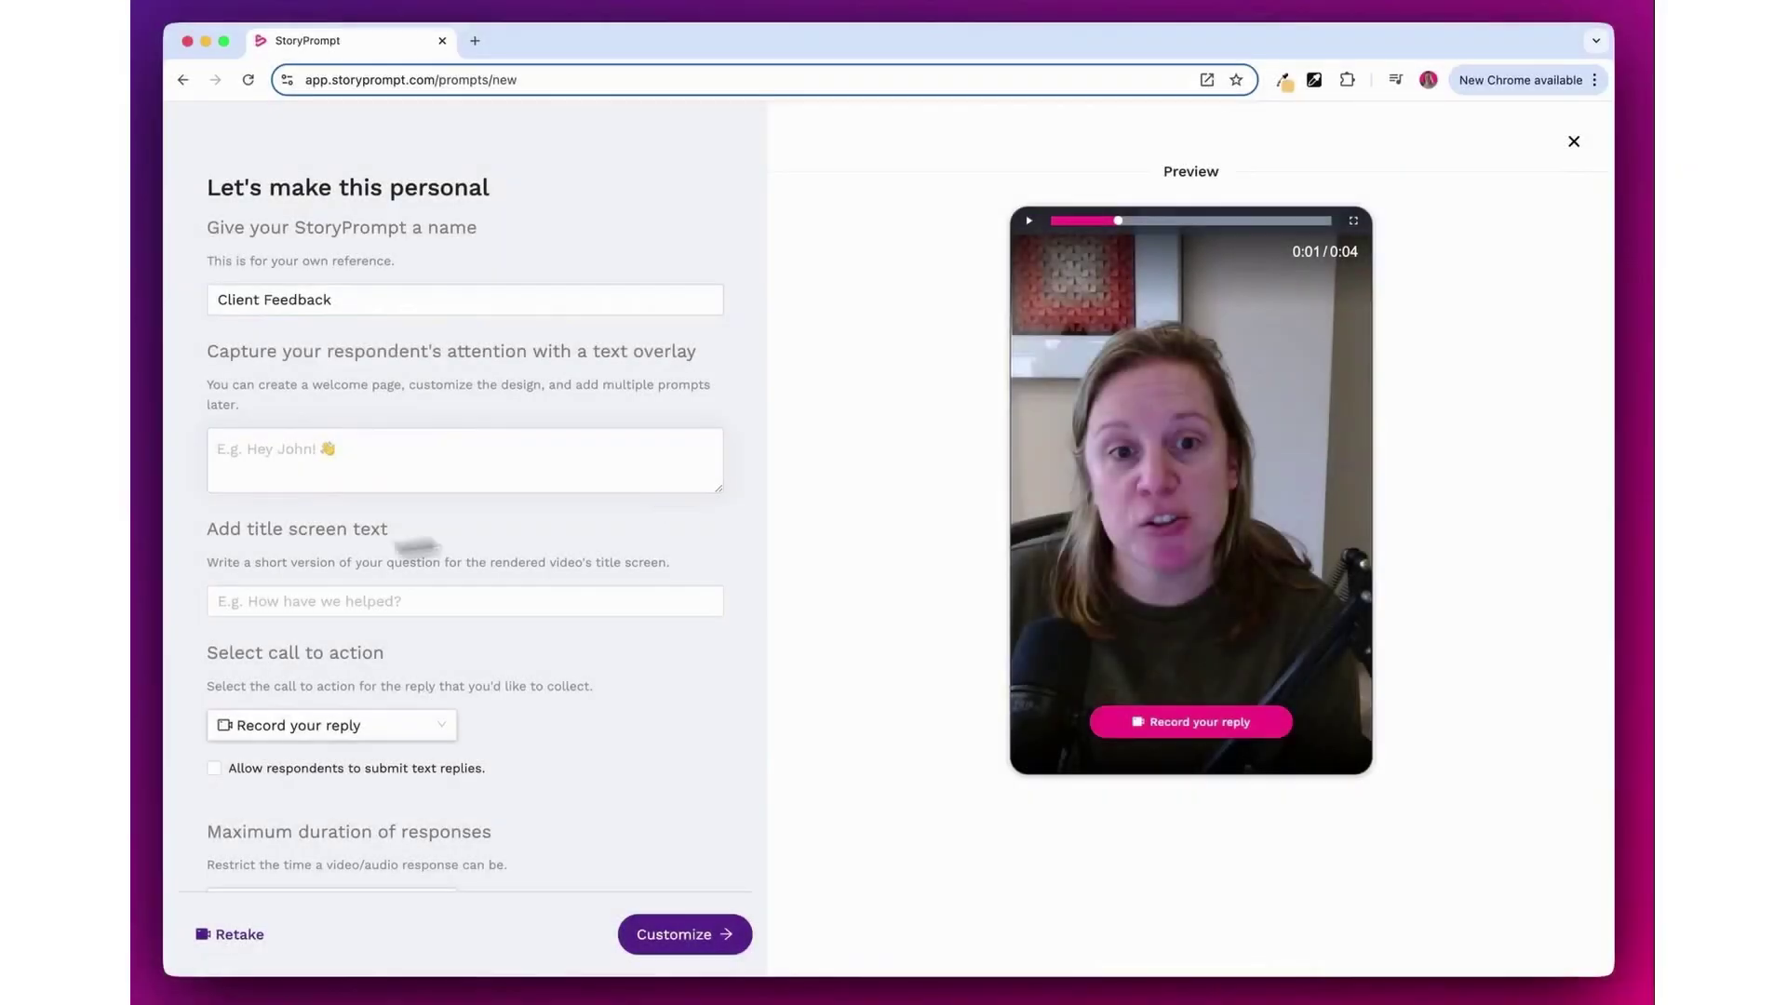
# Step: Set the title screen text to "Why were you looking for a service like ours?" and allow respondents to submit text replies
pyautogui.click(300, 600)
pyautogui.write('Why were you looking for a service like ours?')
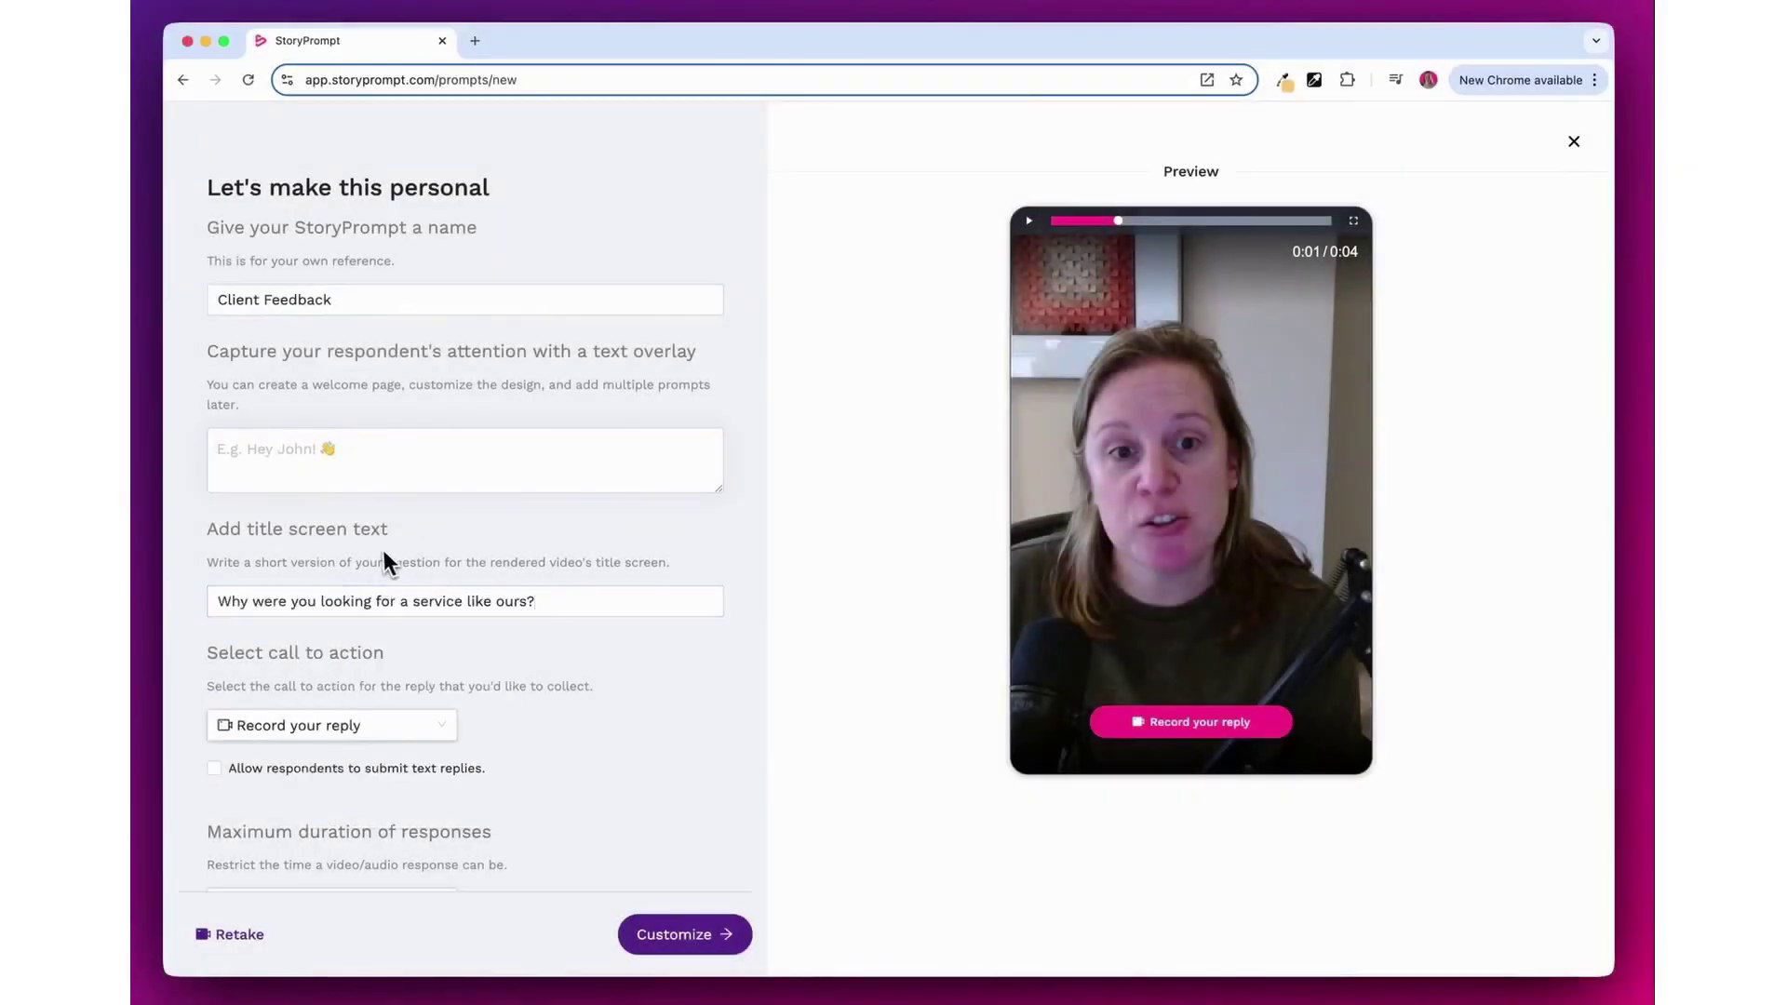
pyautogui.scroll(-2, 303, 545)
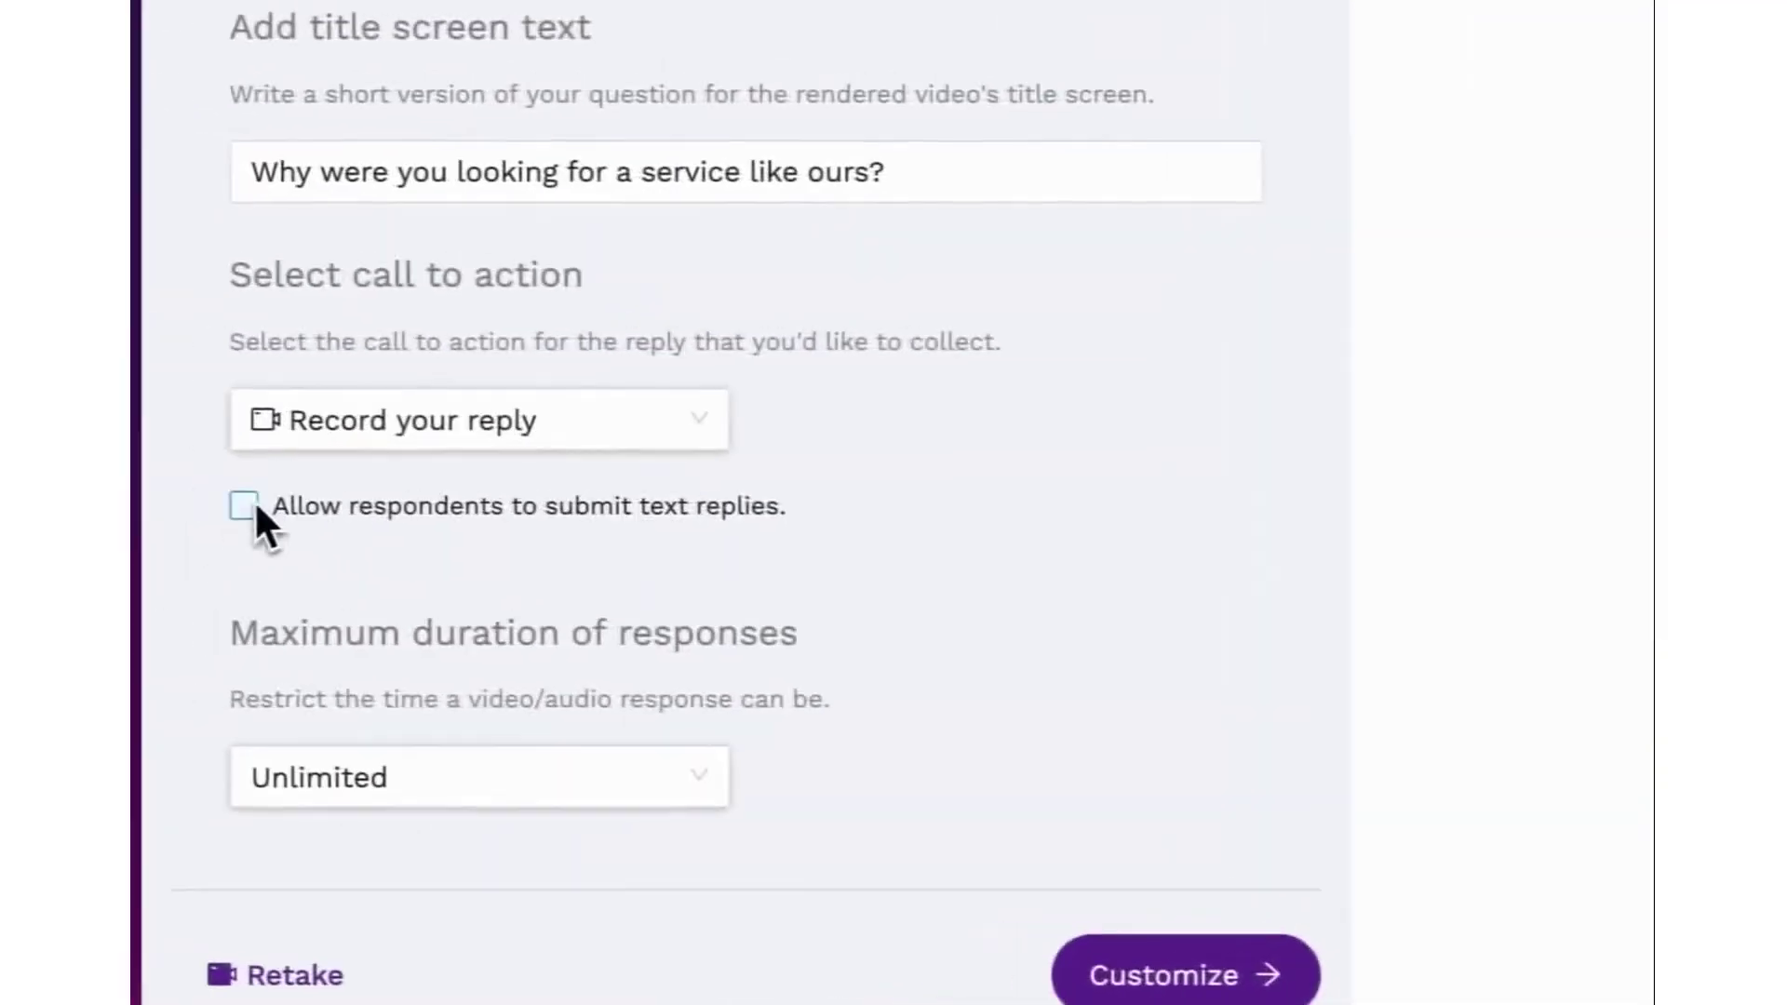
pyautogui.click(250, 506)
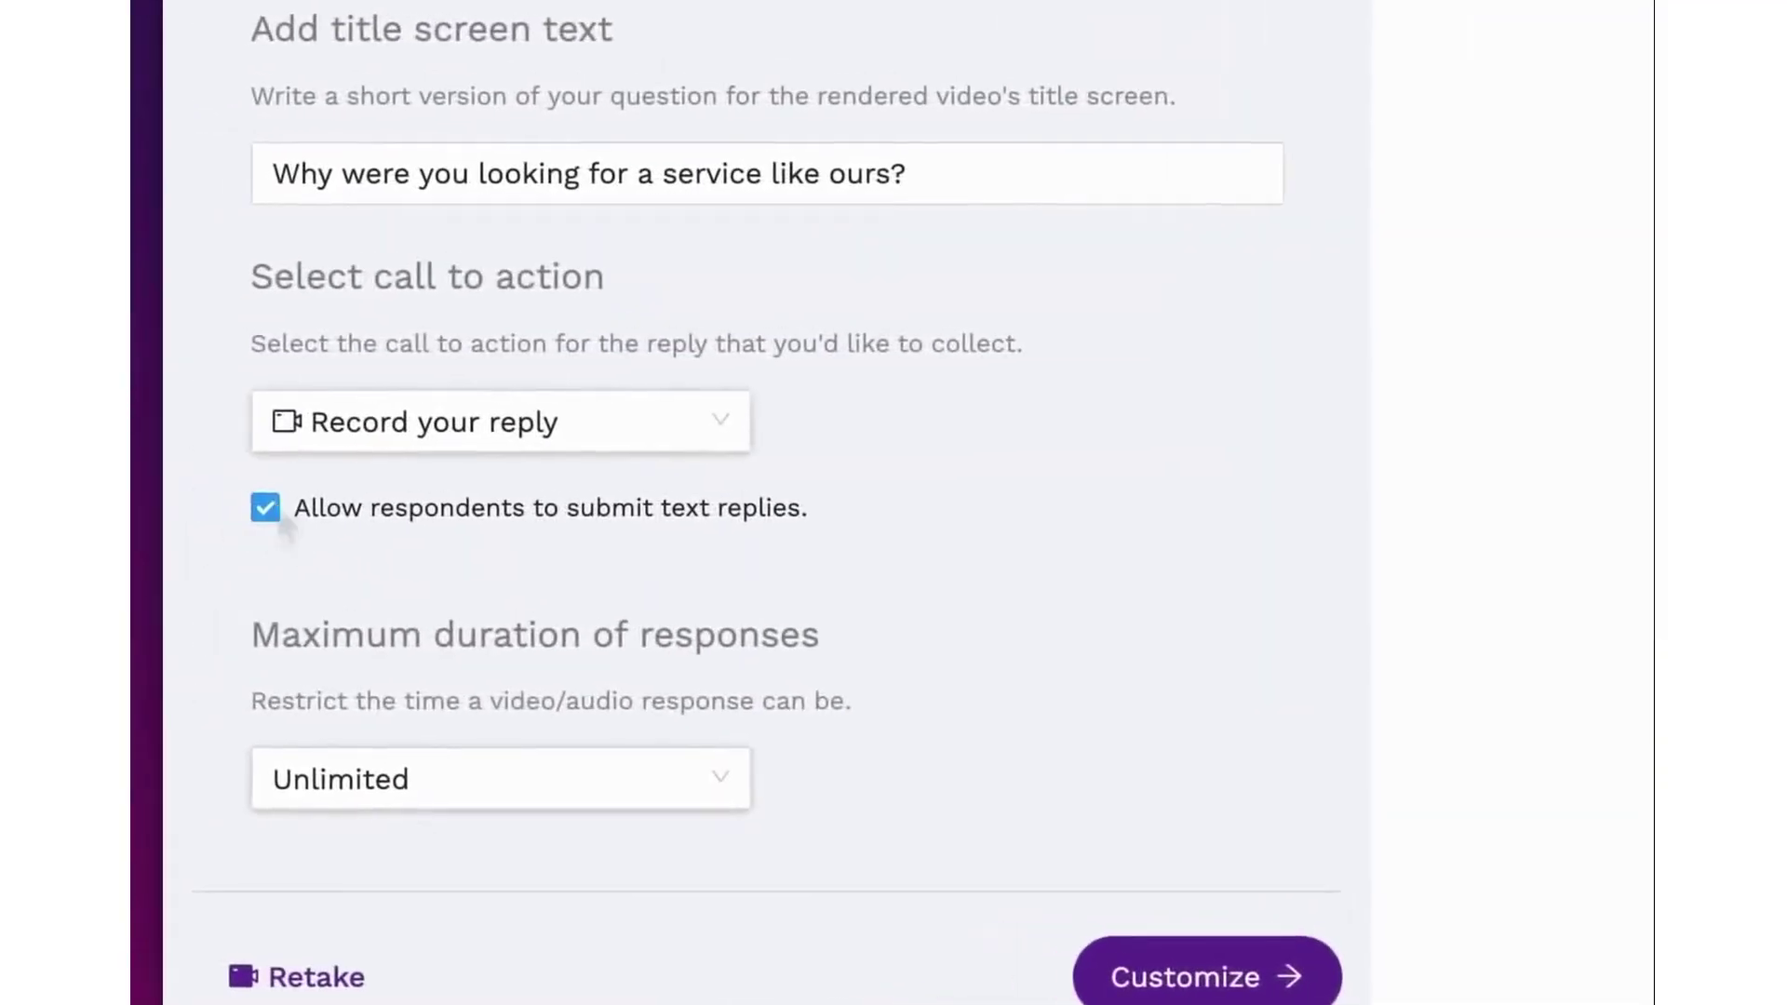
# Step: Try a custom button call to action with the Link and Calendar types, and return the call to action to Record your reply
pyautogui.click(363, 430)
pyautogui.click(339, 656)
pyautogui.click(433, 751)
pyautogui.click(324, 722)
pyautogui.click(279, 815)
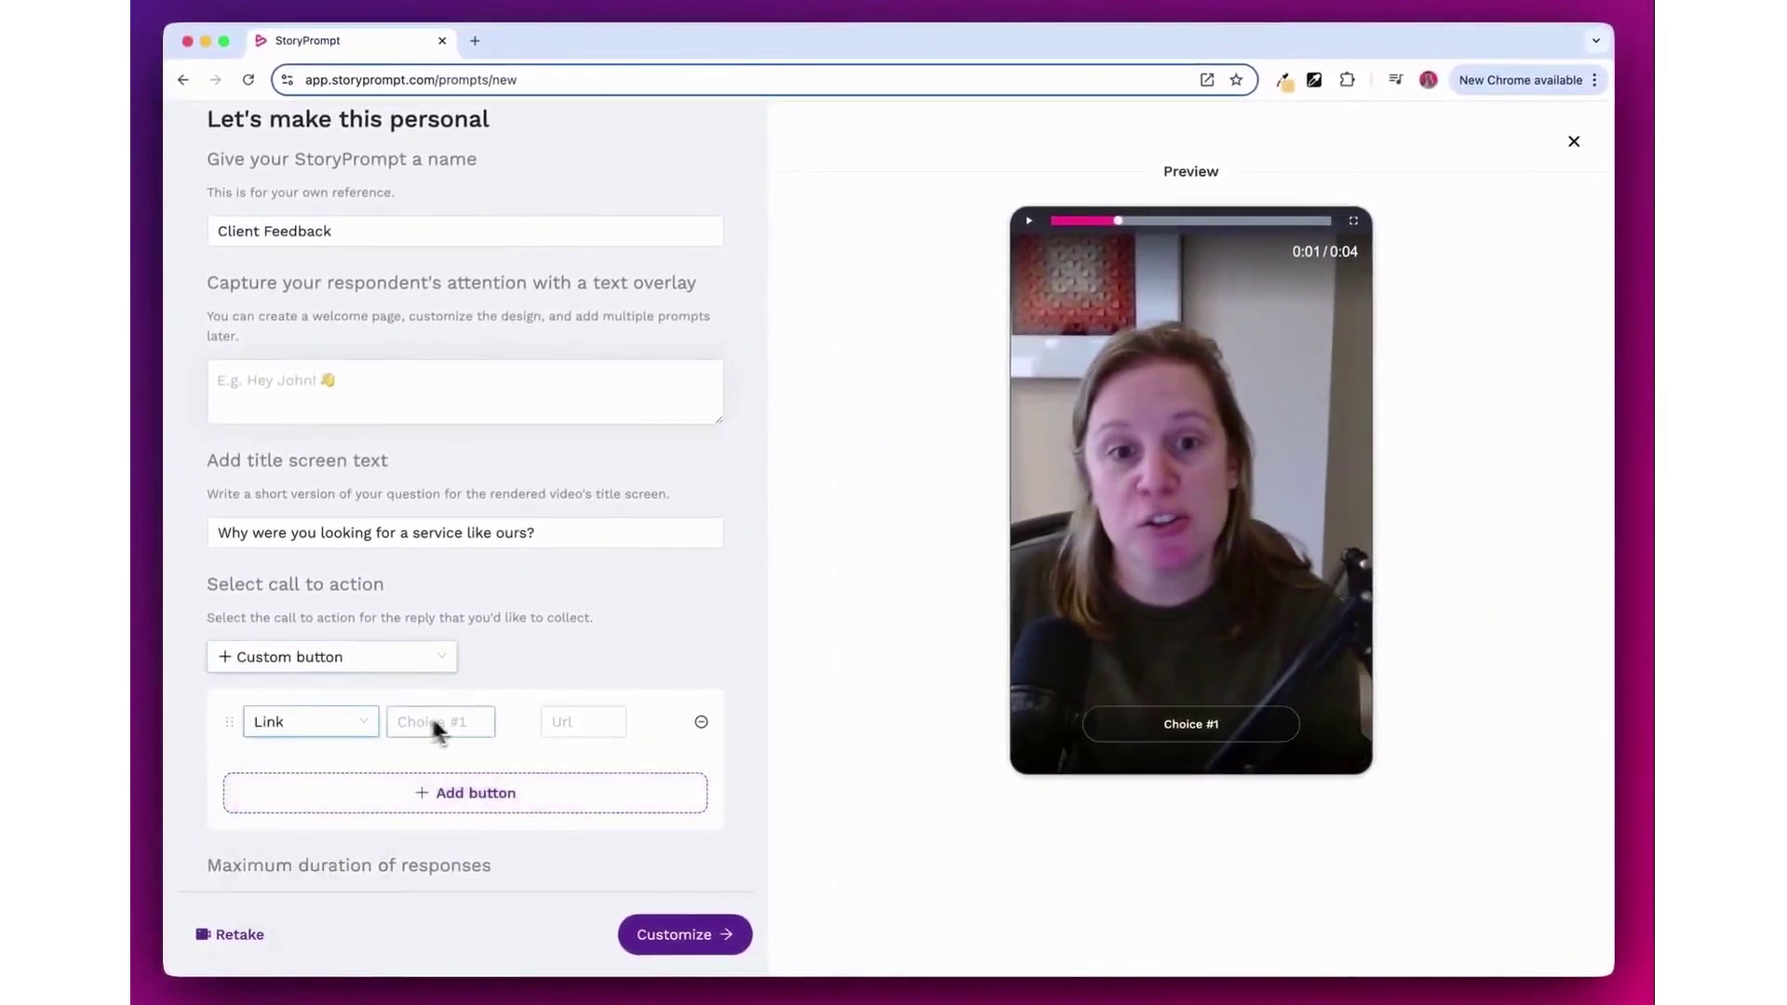
pyautogui.click(331, 720)
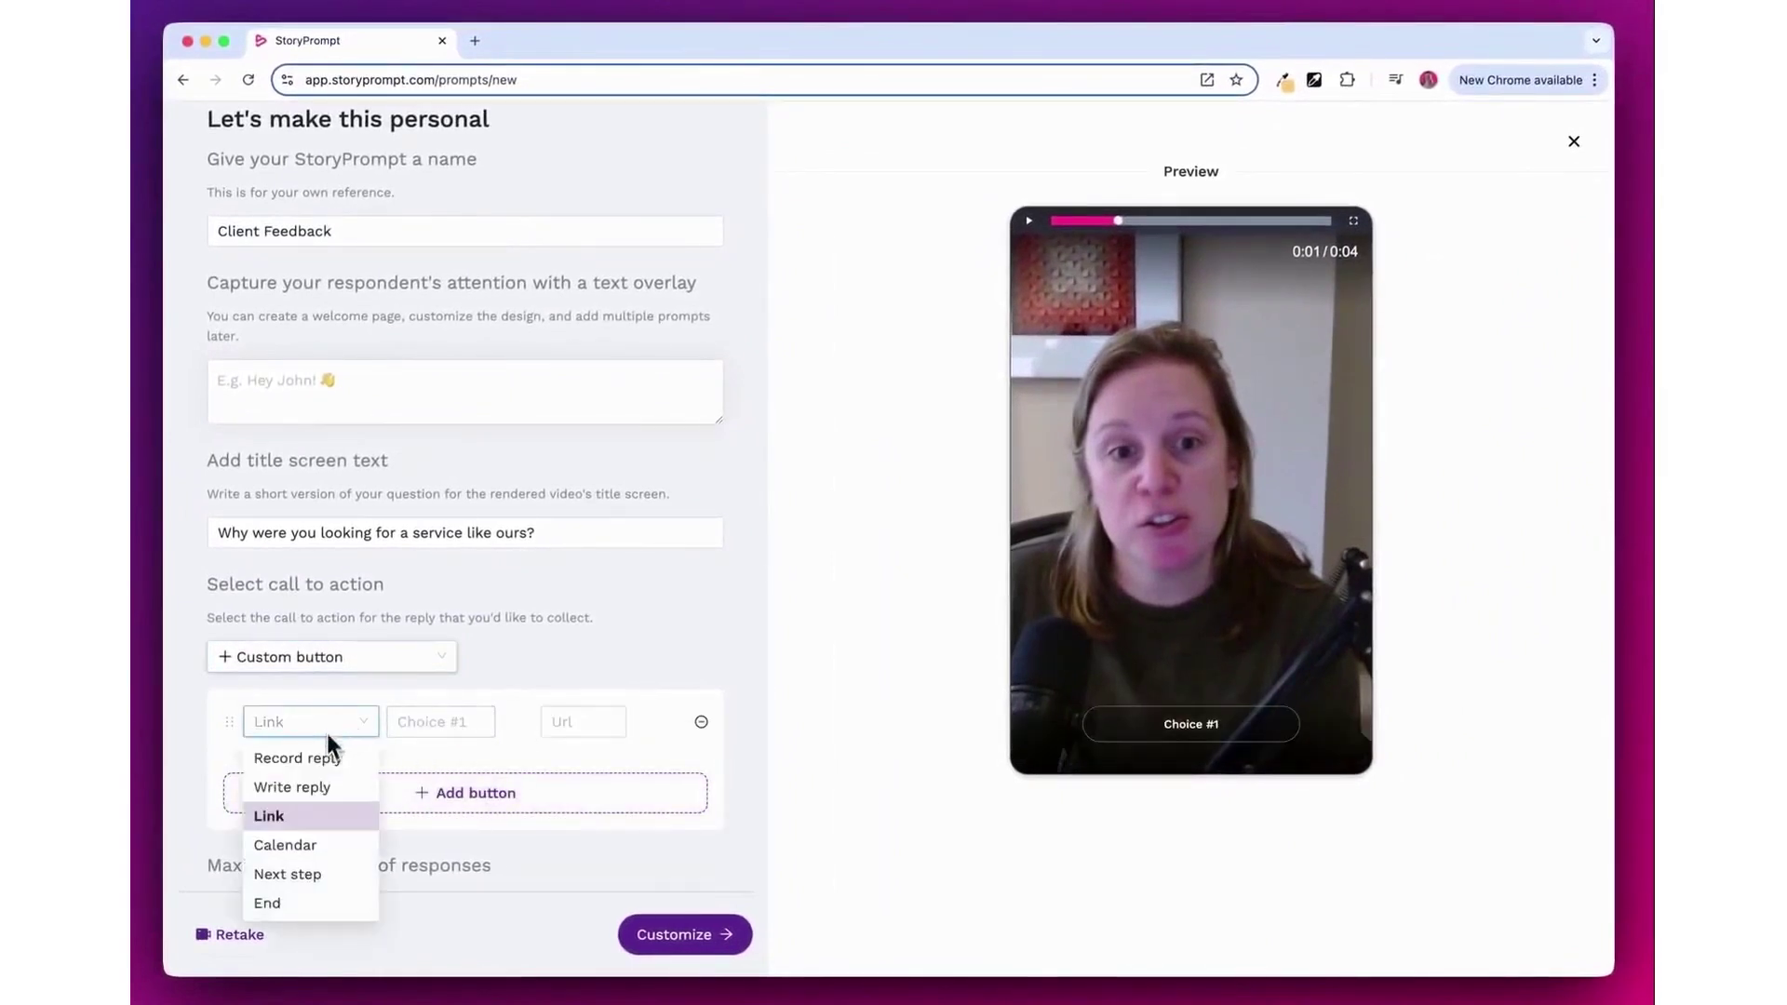
pyautogui.click(298, 843)
pyautogui.click(371, 657)
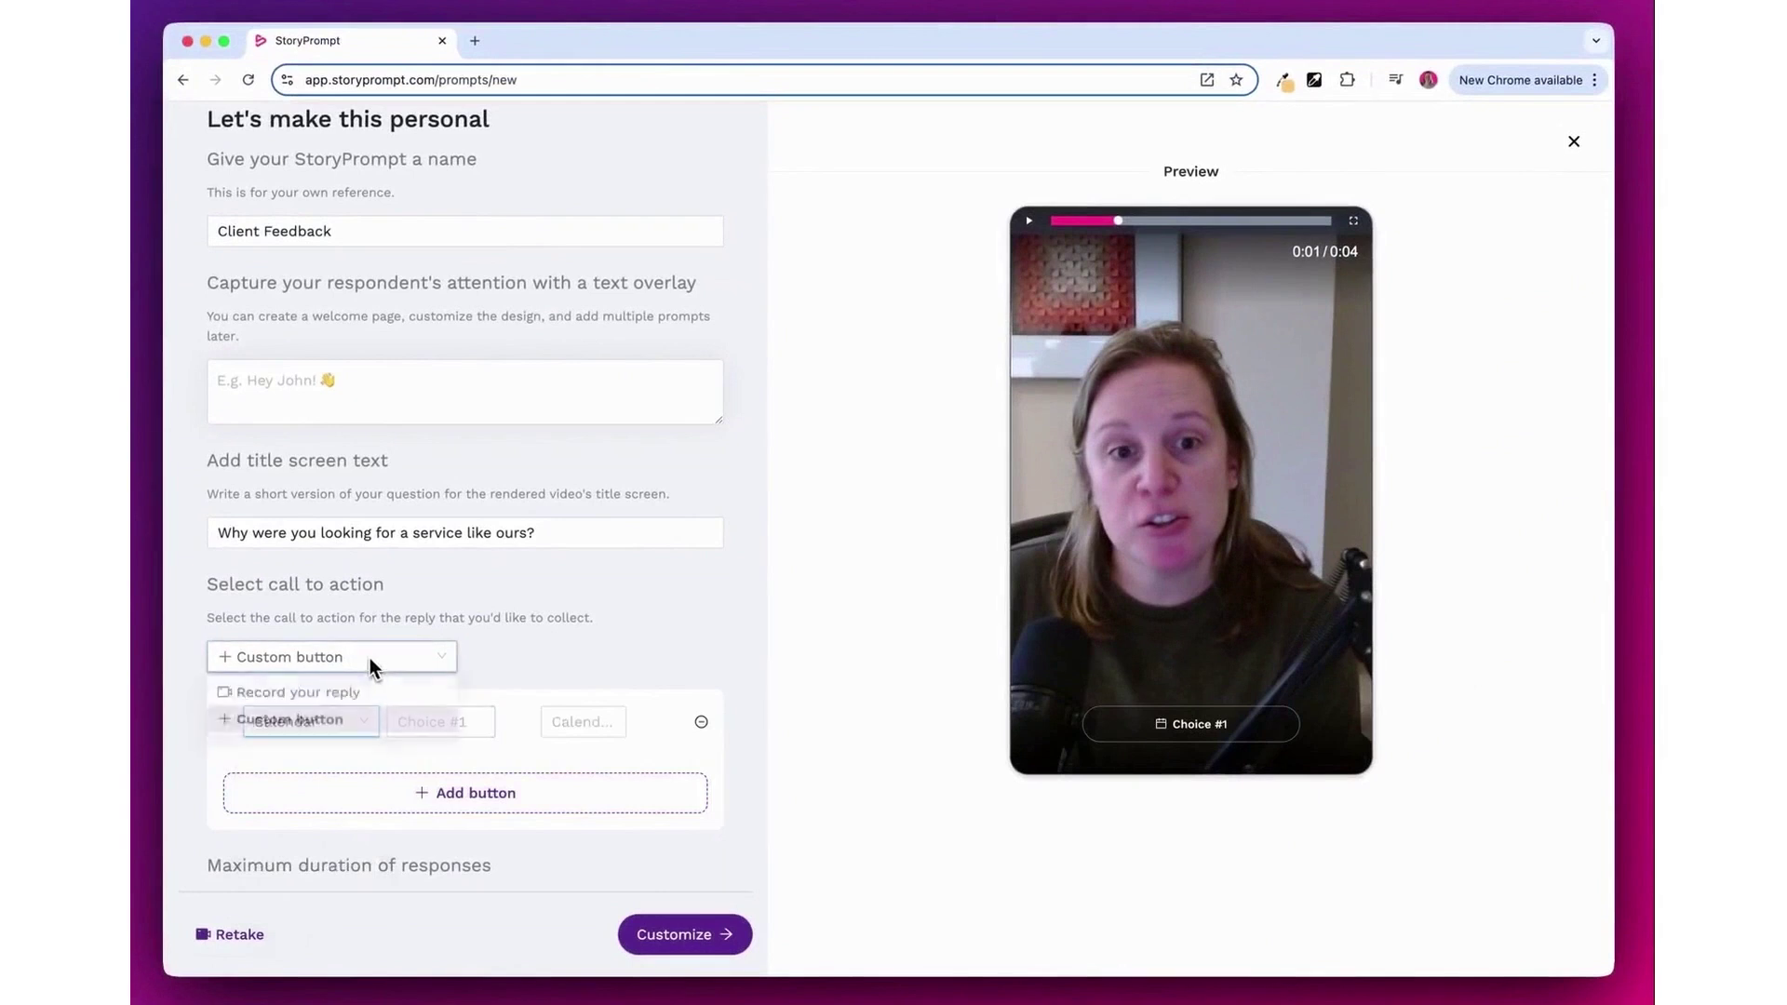
pyautogui.click(311, 697)
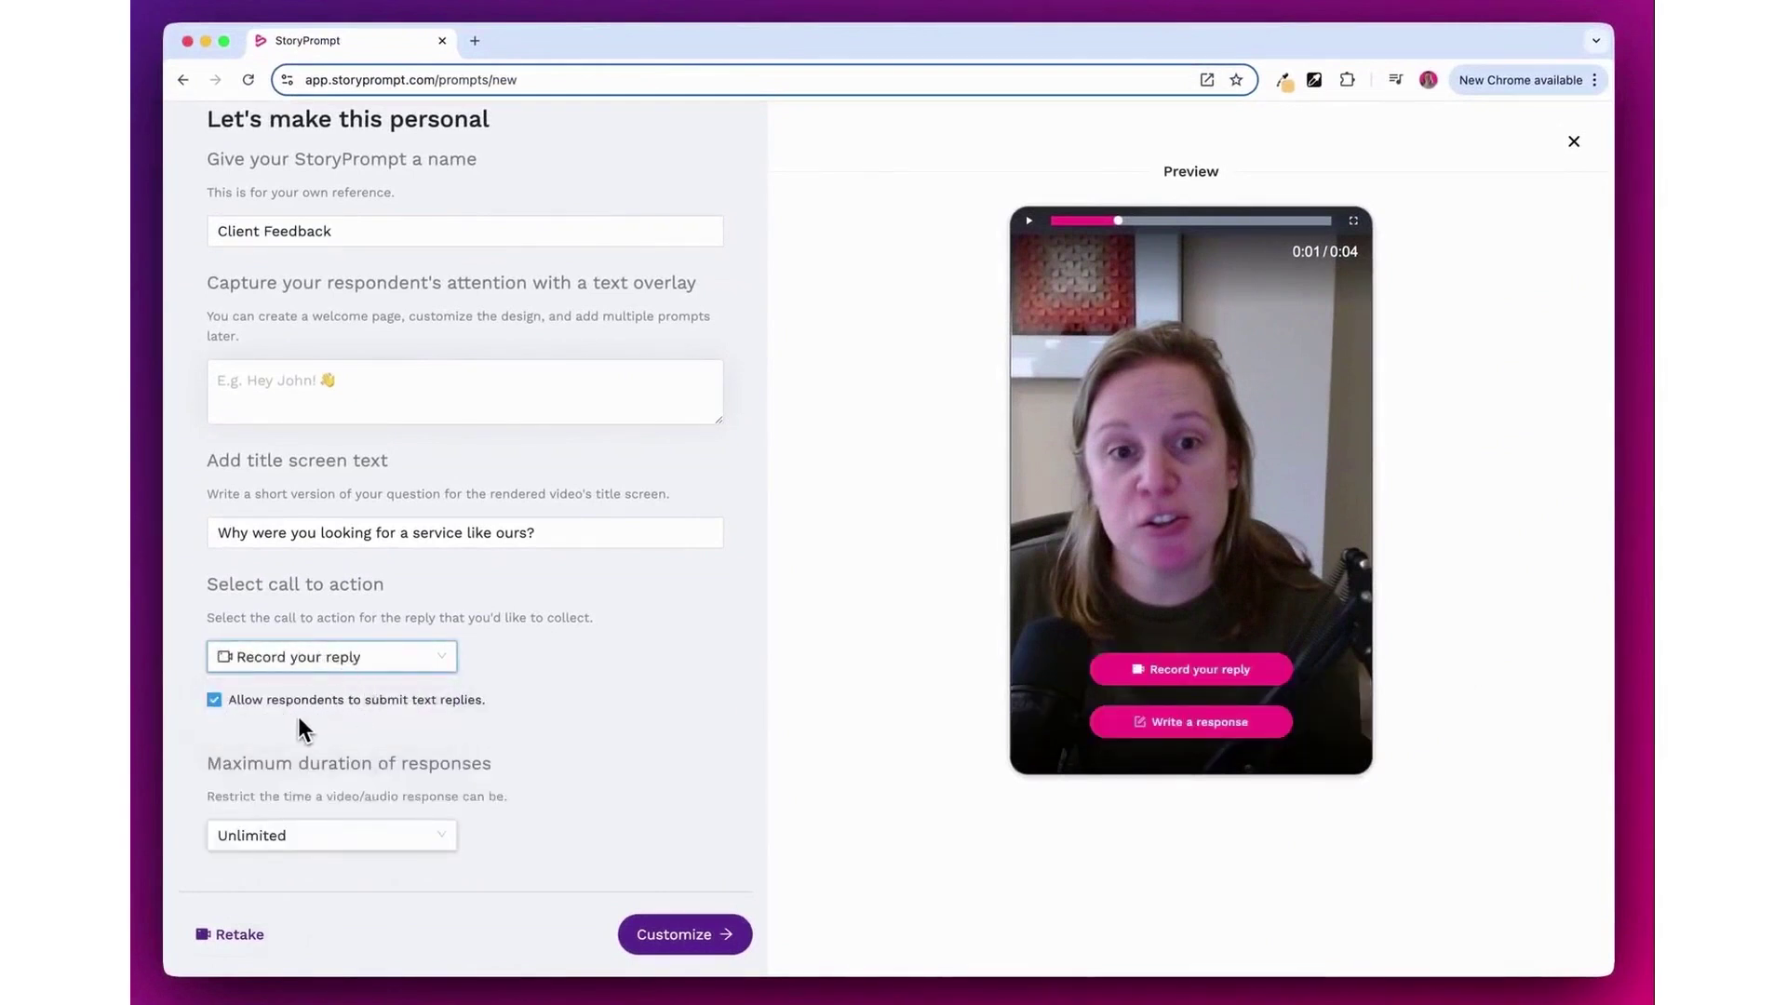
# Step: Check the maximum response duration options, keep Unlimited, and continue to customizing the StoryPrompt
pyautogui.click(324, 835)
pyautogui.click(655, 845)
pyautogui.click(347, 835)
pyautogui.click(610, 795)
pyautogui.click(690, 936)
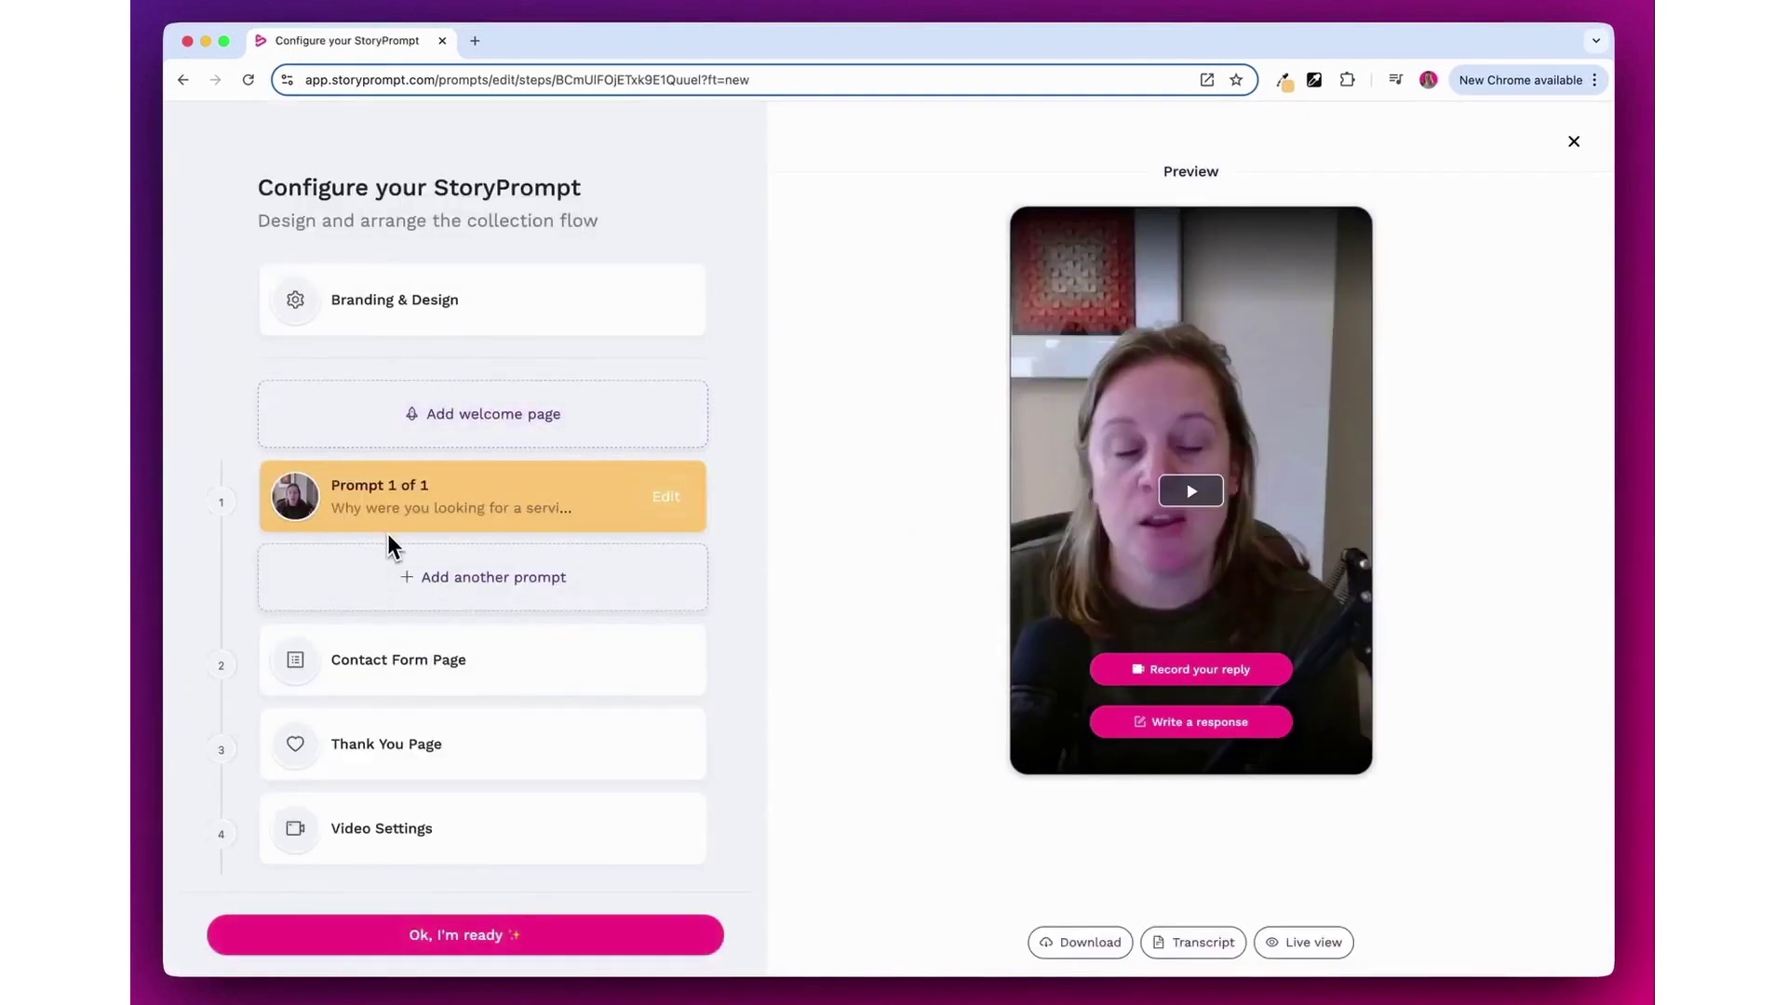
# Step: In the Branding & Design settings, keep the Portrait prompt layout and set a purple button color
pyautogui.click(444, 305)
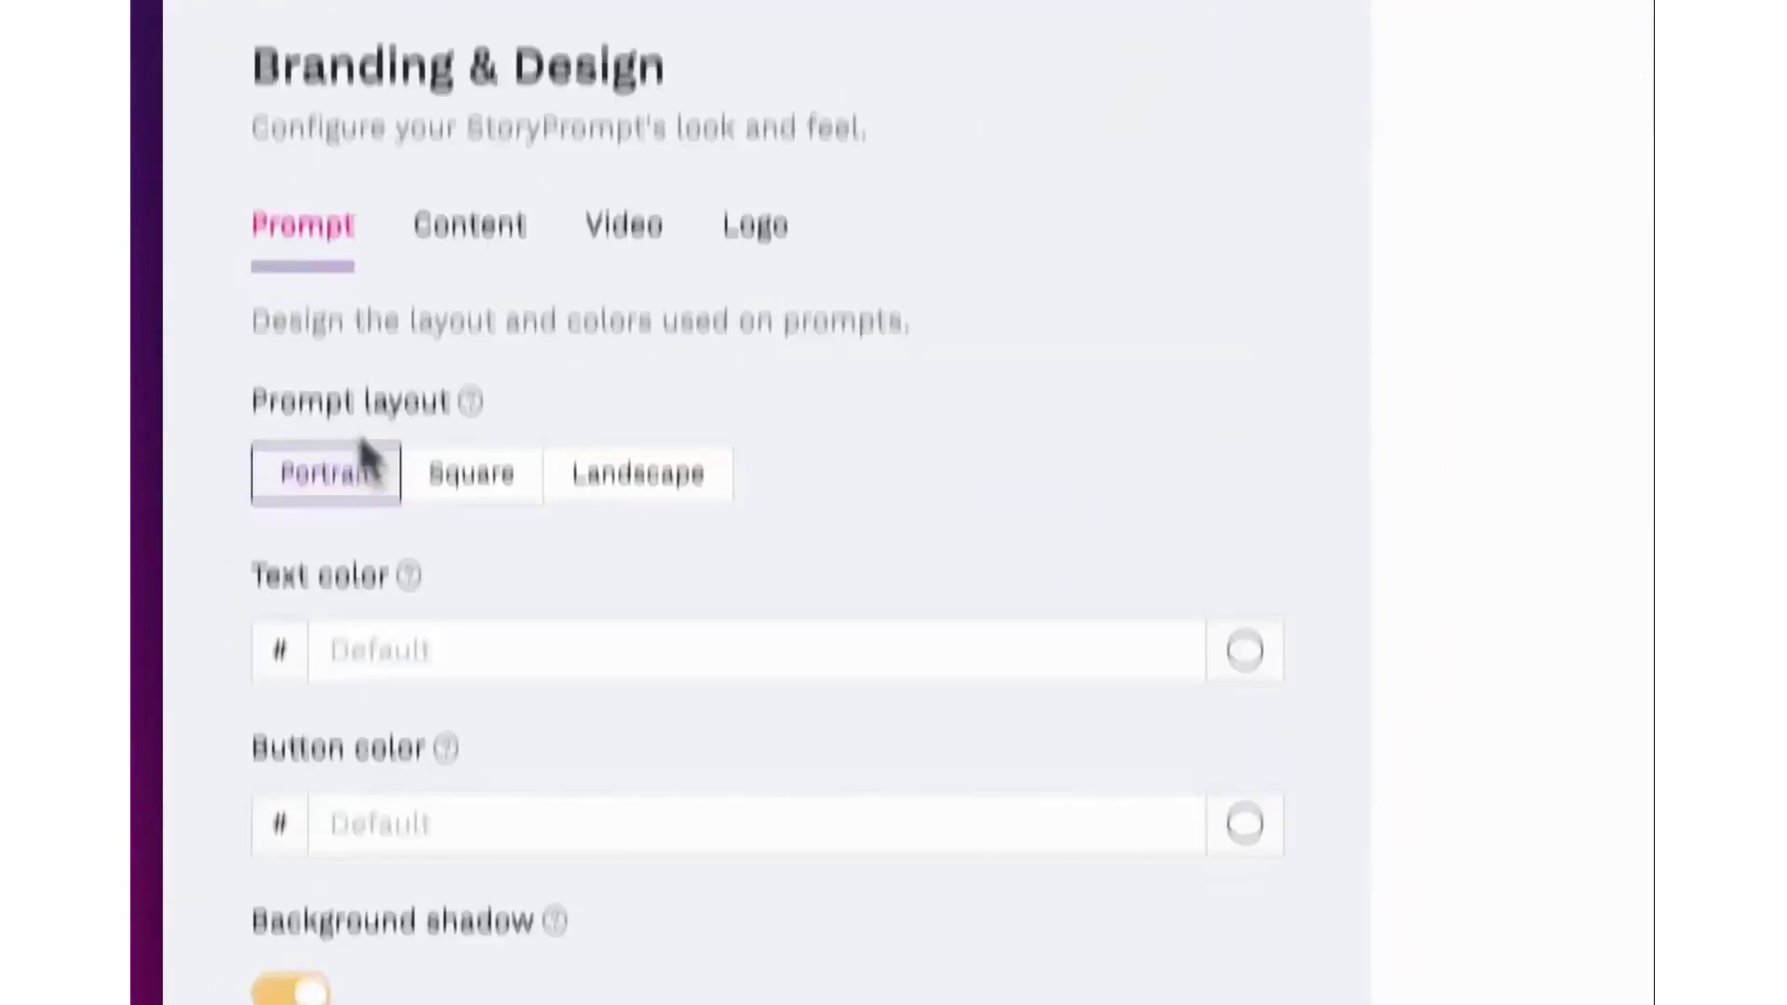
pyautogui.click(500, 469)
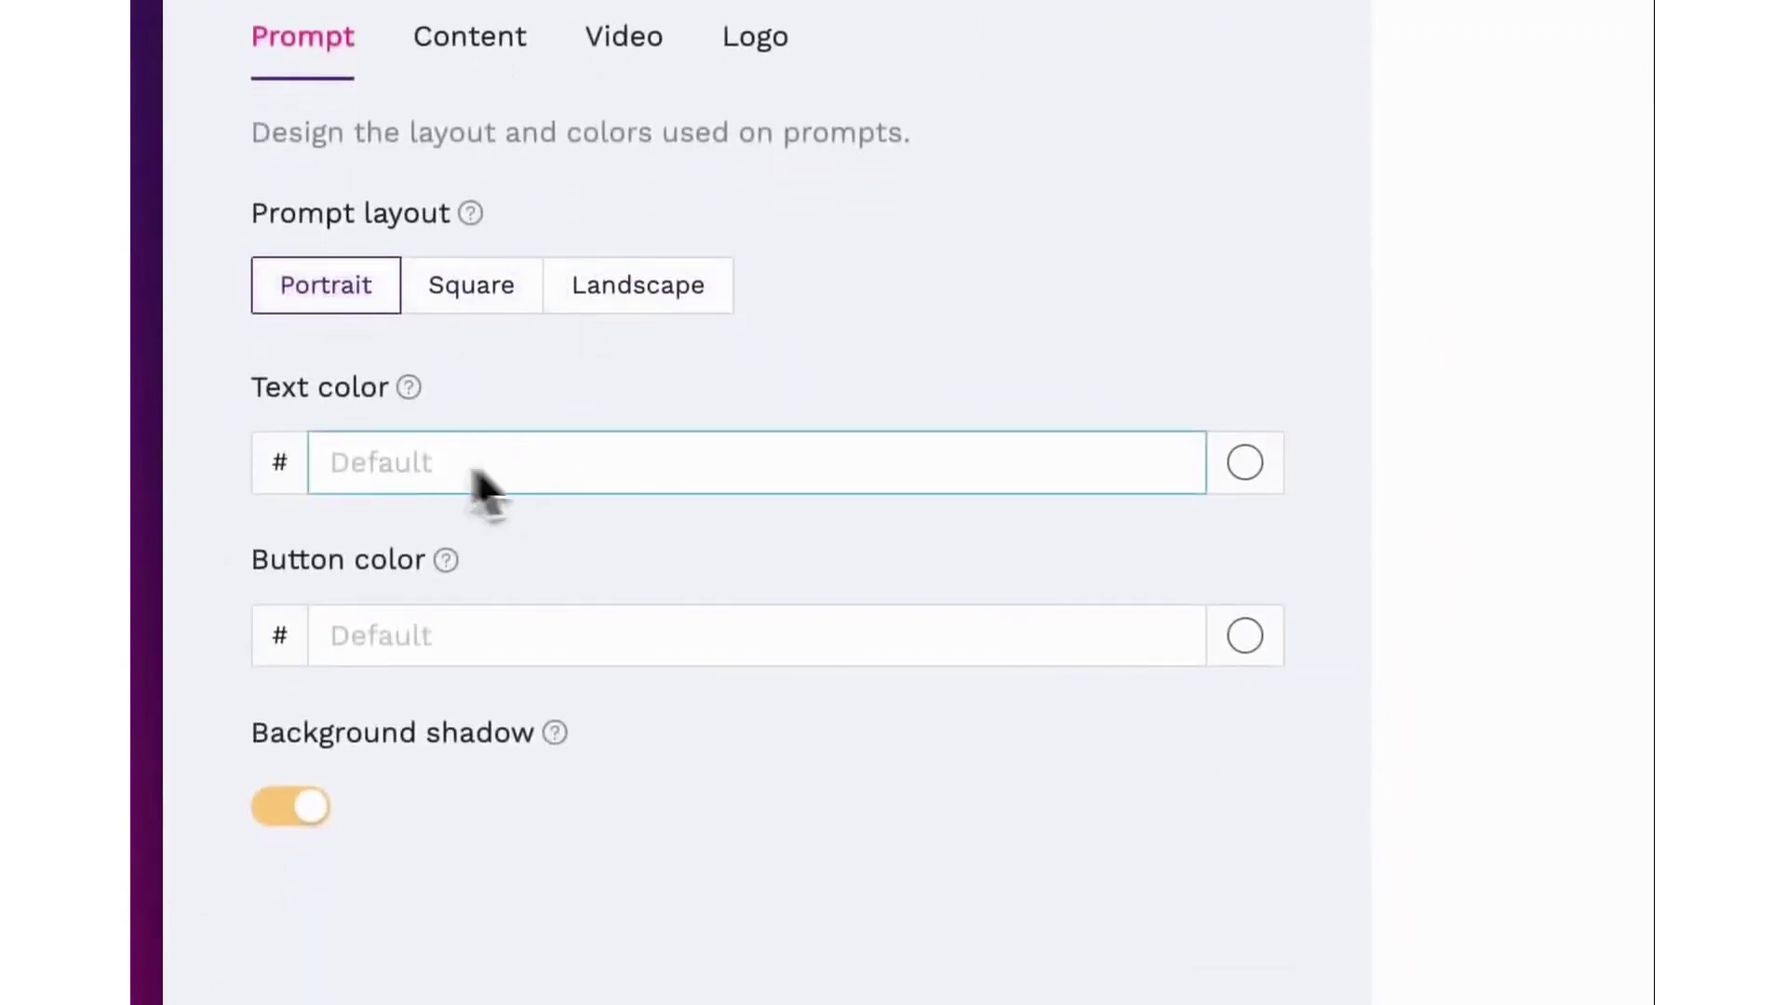
pyautogui.moveTo(584, 595); pyautogui.dragTo(585, 569)
pyautogui.click(424, 634)
pyautogui.write('993')
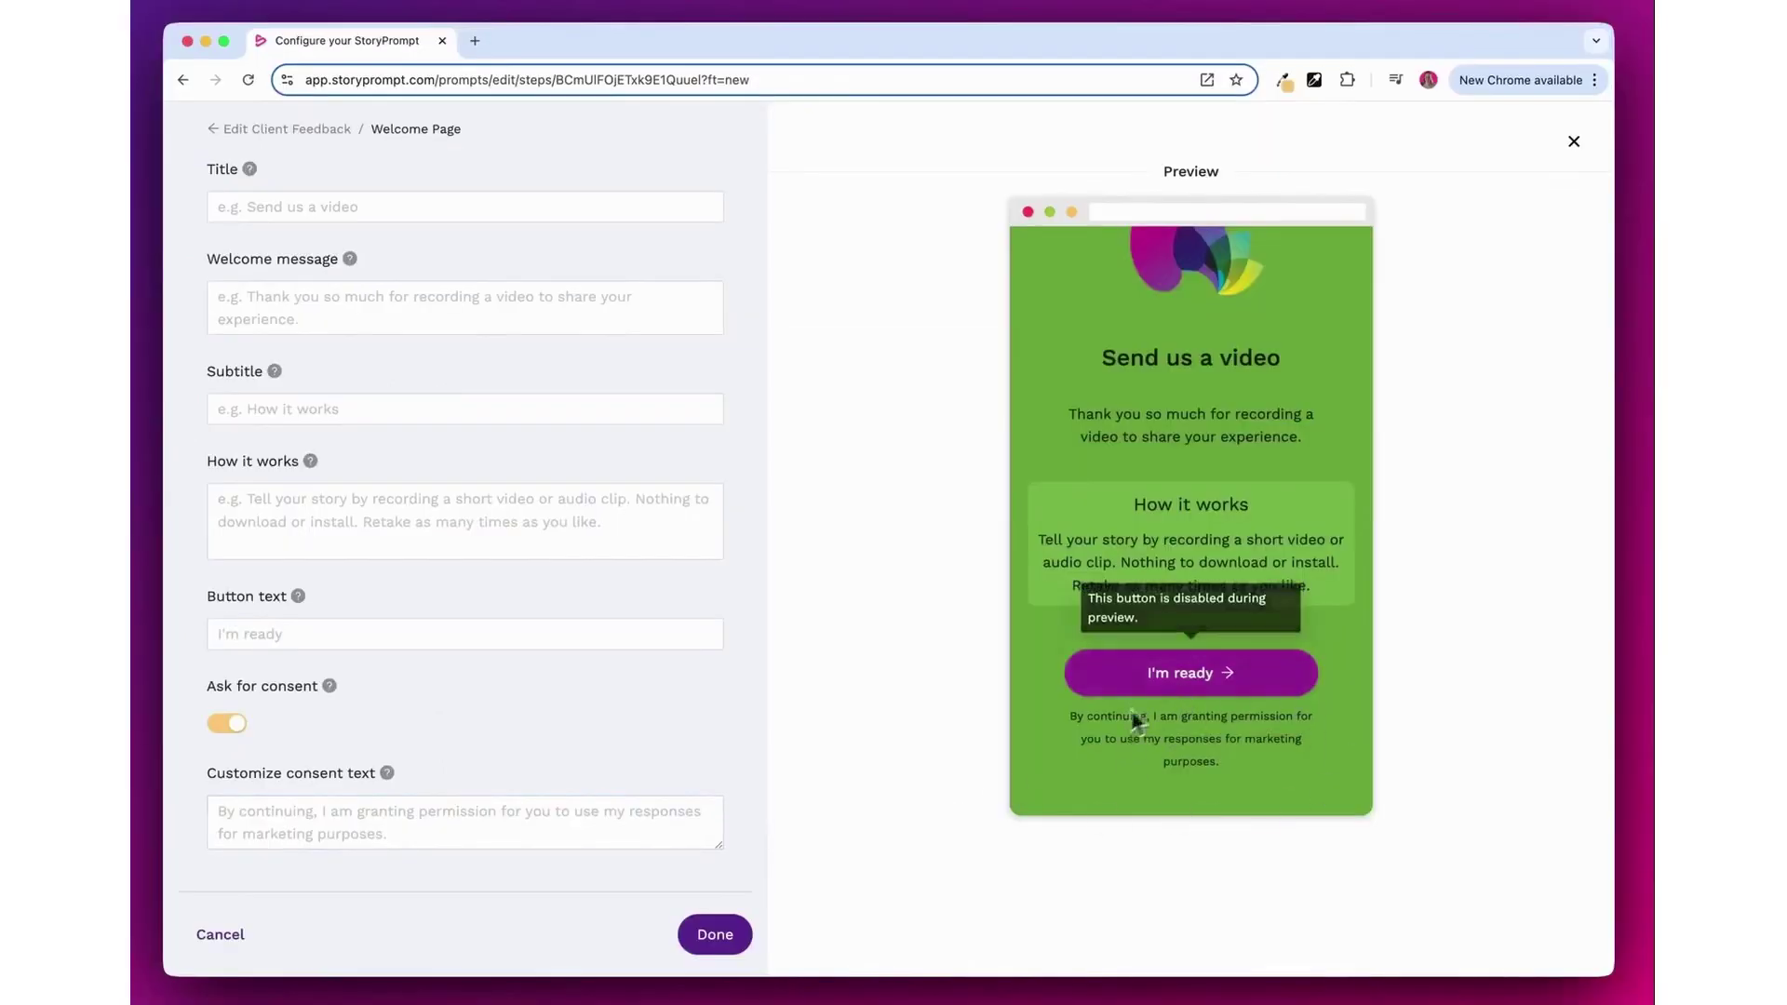
# Step: Save the welcome page with its default texts, and review and close the settings of the first prompt
pyautogui.scroll(3, 540, 744)
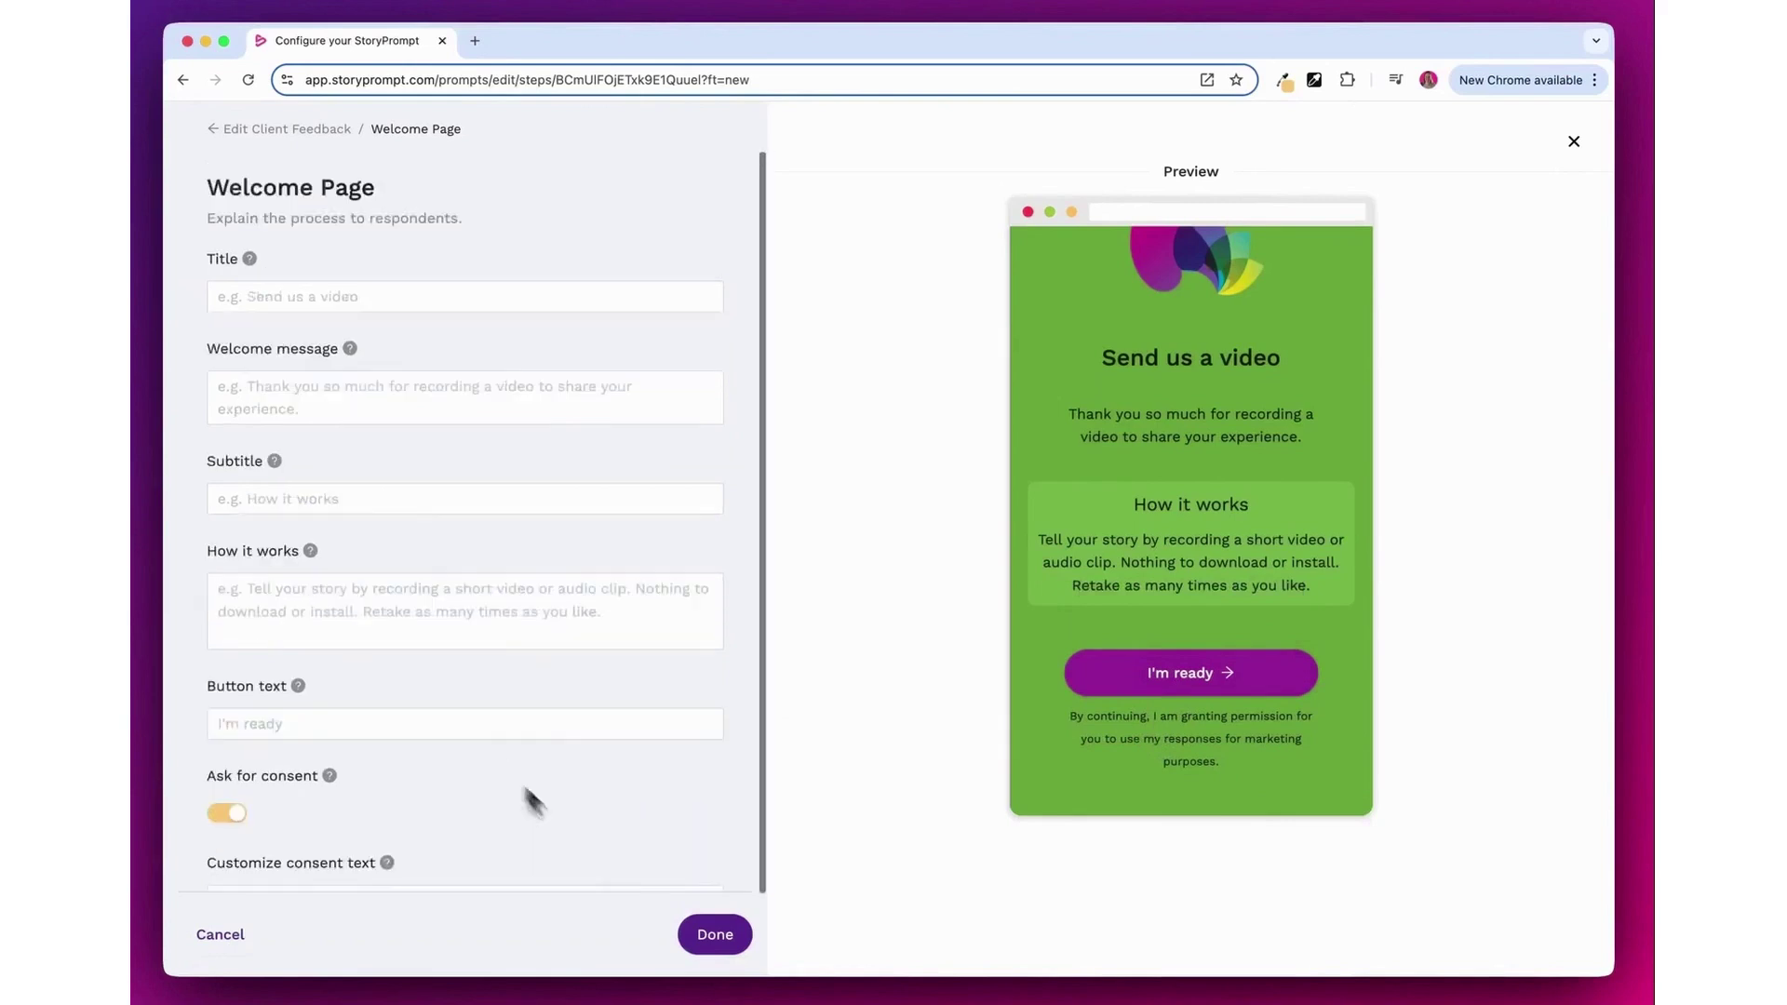
pyautogui.click(715, 935)
pyautogui.click(656, 507)
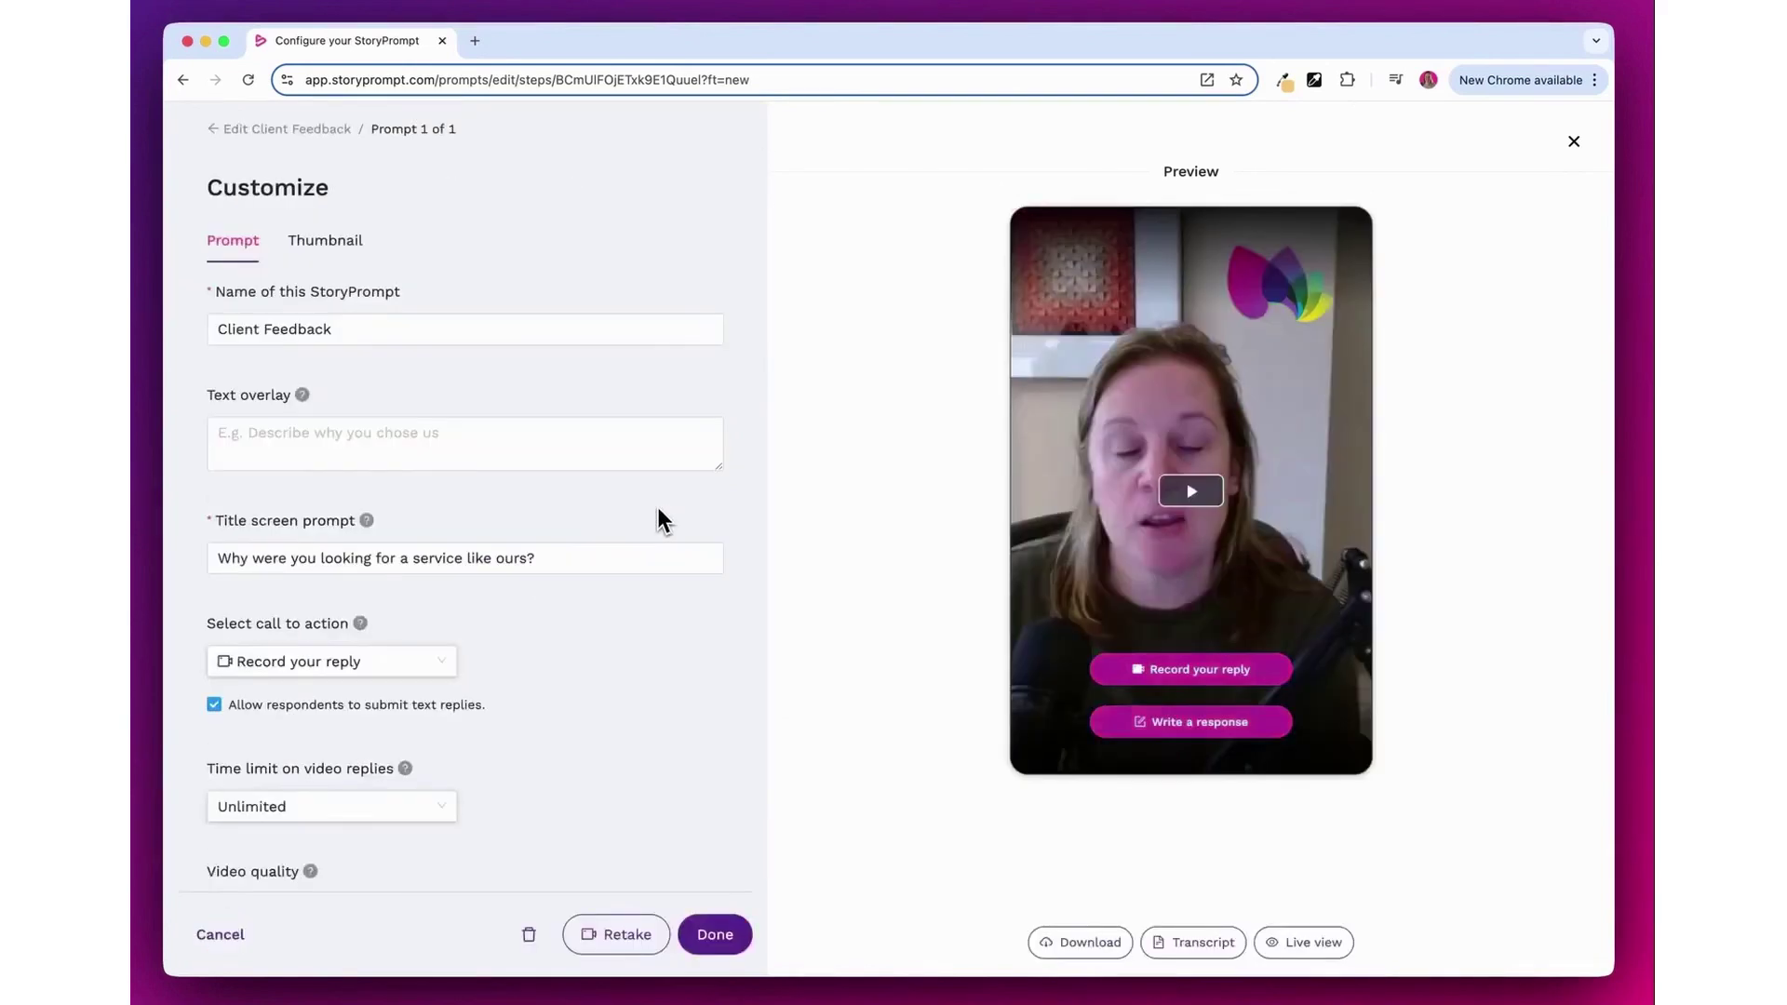
pyautogui.click(700, 937)
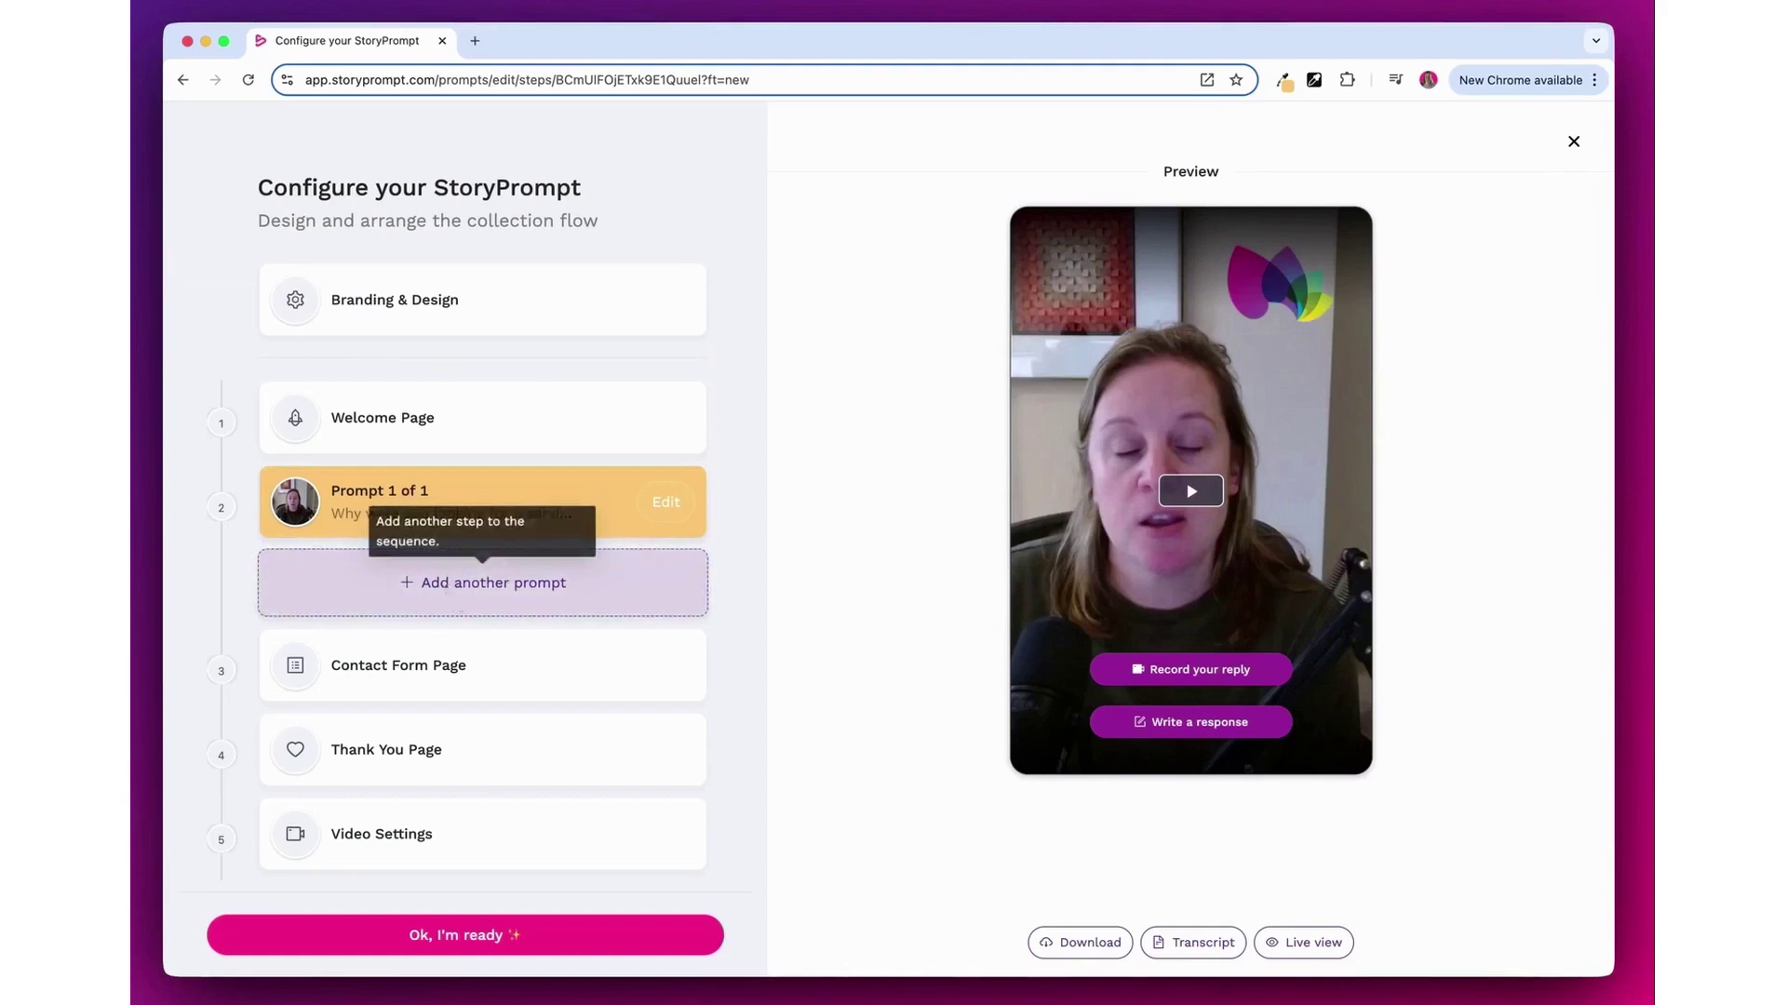
# Step: Turn on the email address and the additional photos and videos request on the contact form page
pyautogui.click(650, 668)
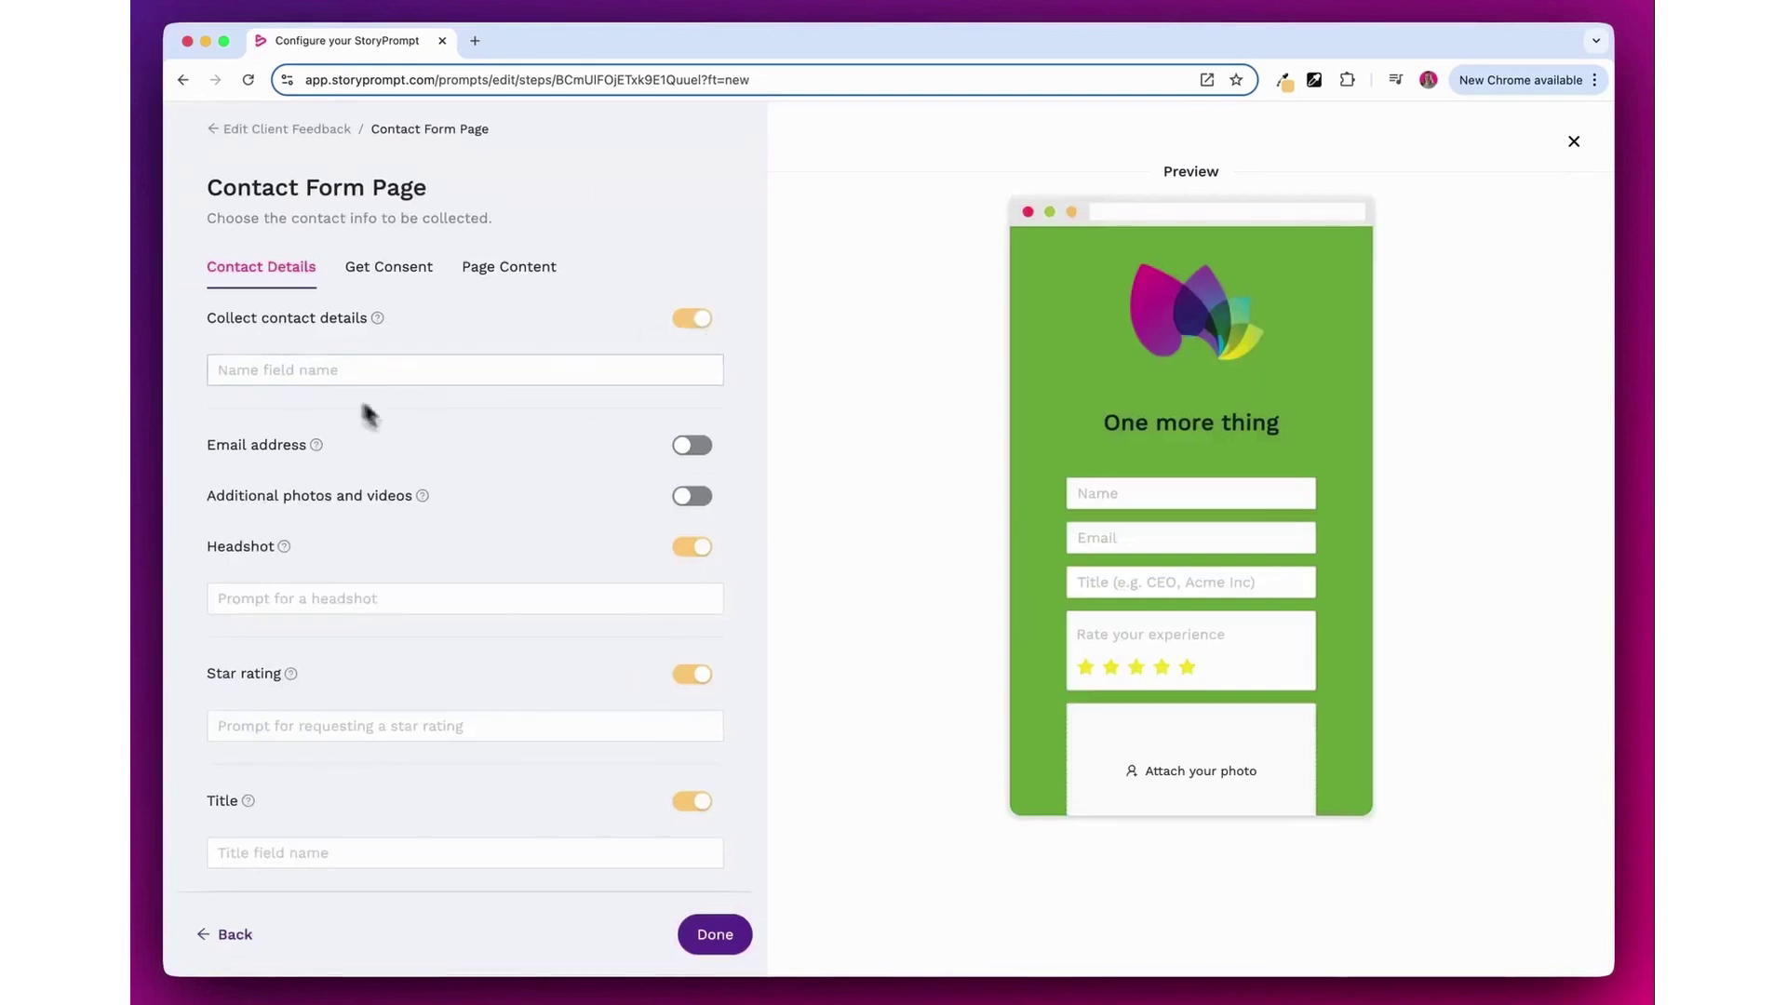
pyautogui.click(693, 446)
pyautogui.click(702, 578)
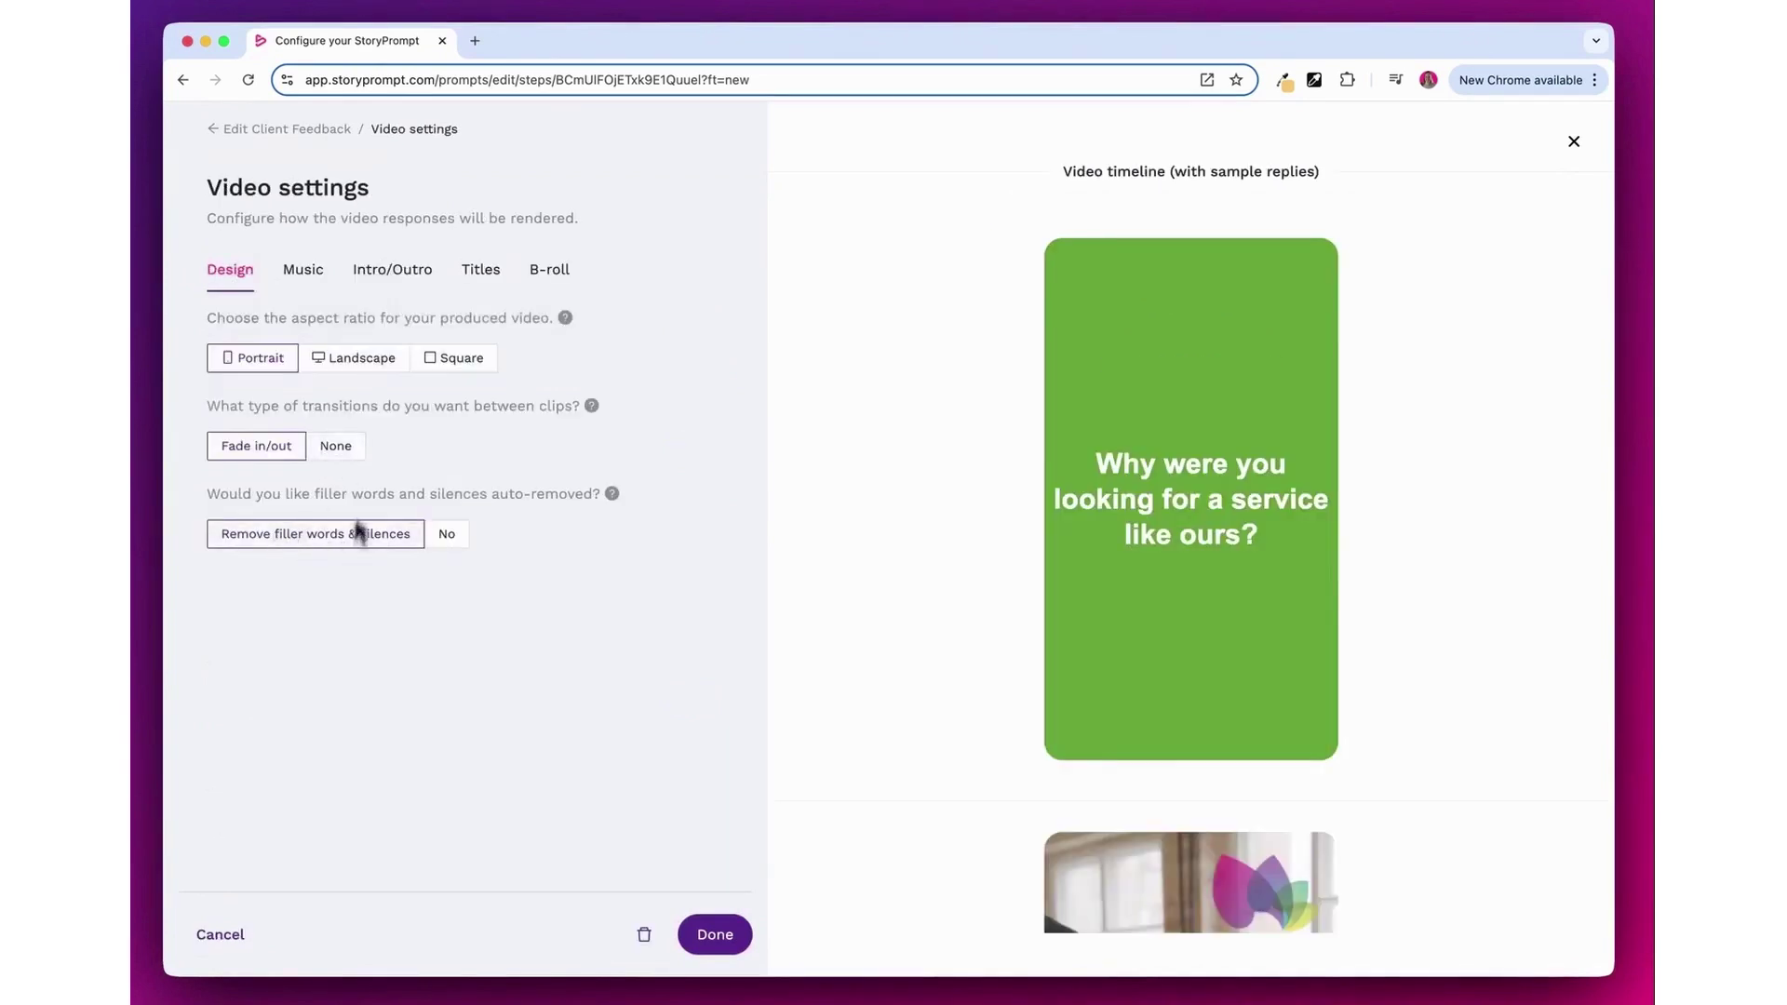
# Step: In the video settings, look through the Music, Intro/Outro and Titles options and toggle the Prompt 1 title screen
pyautogui.click(305, 271)
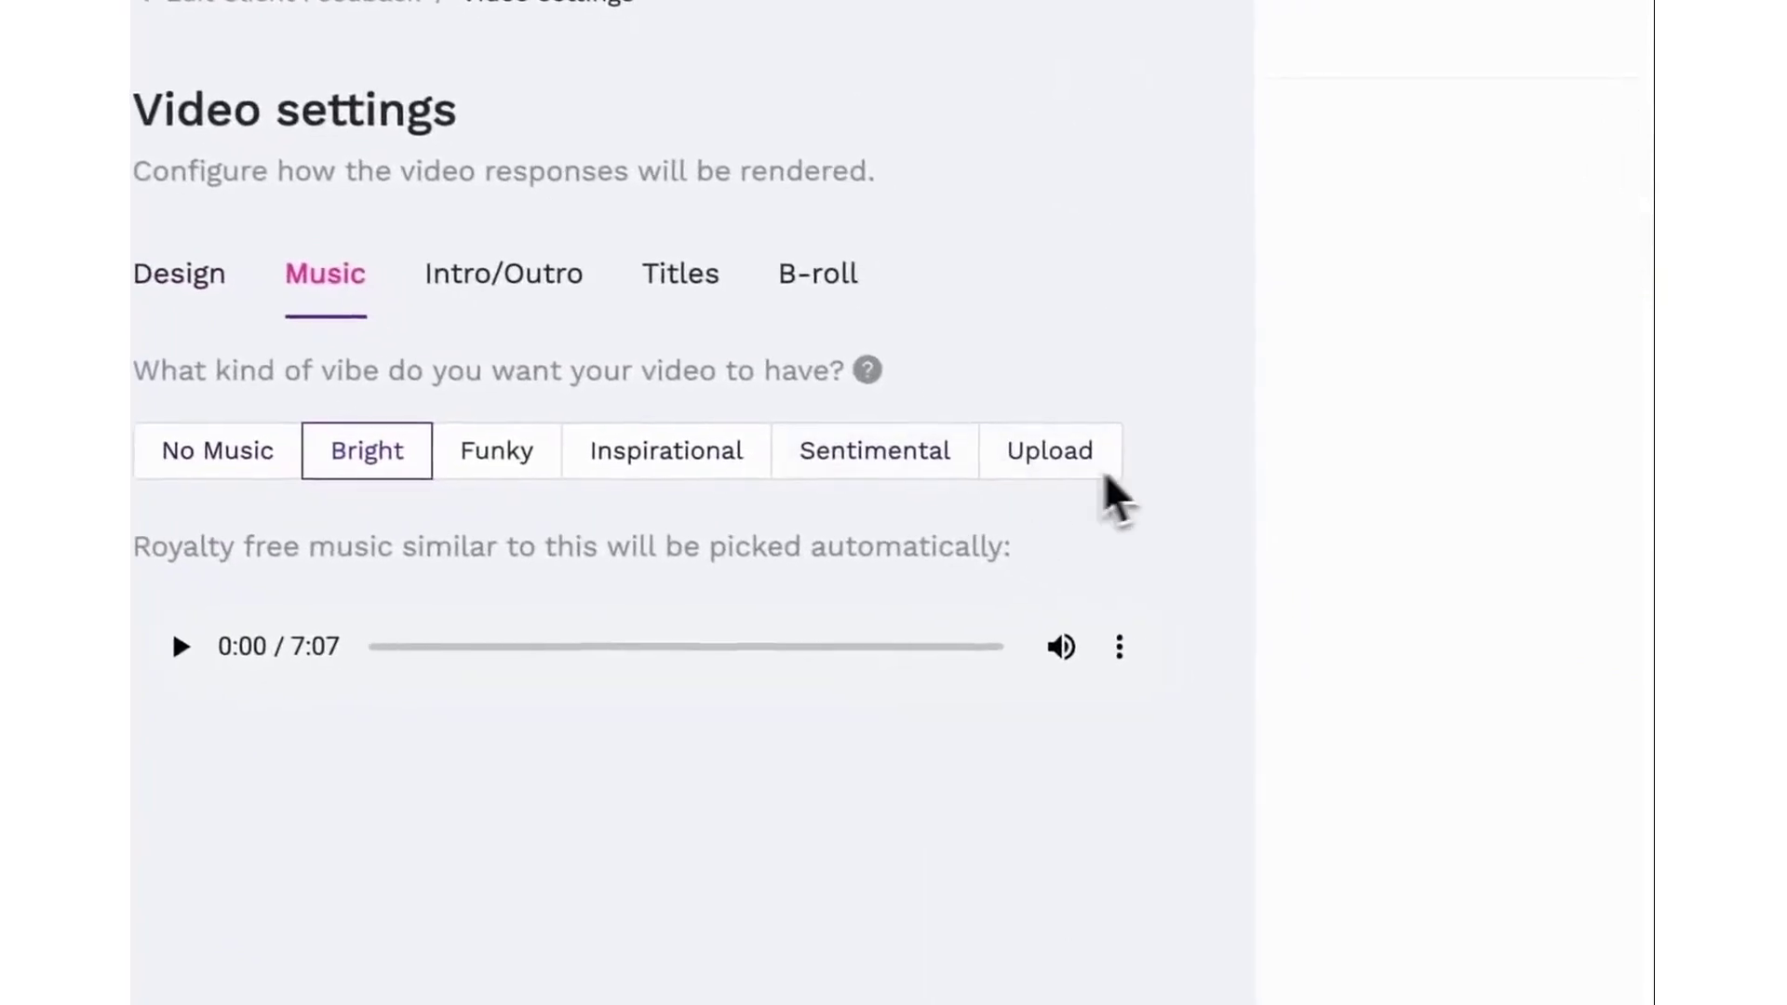
pyautogui.click(504, 273)
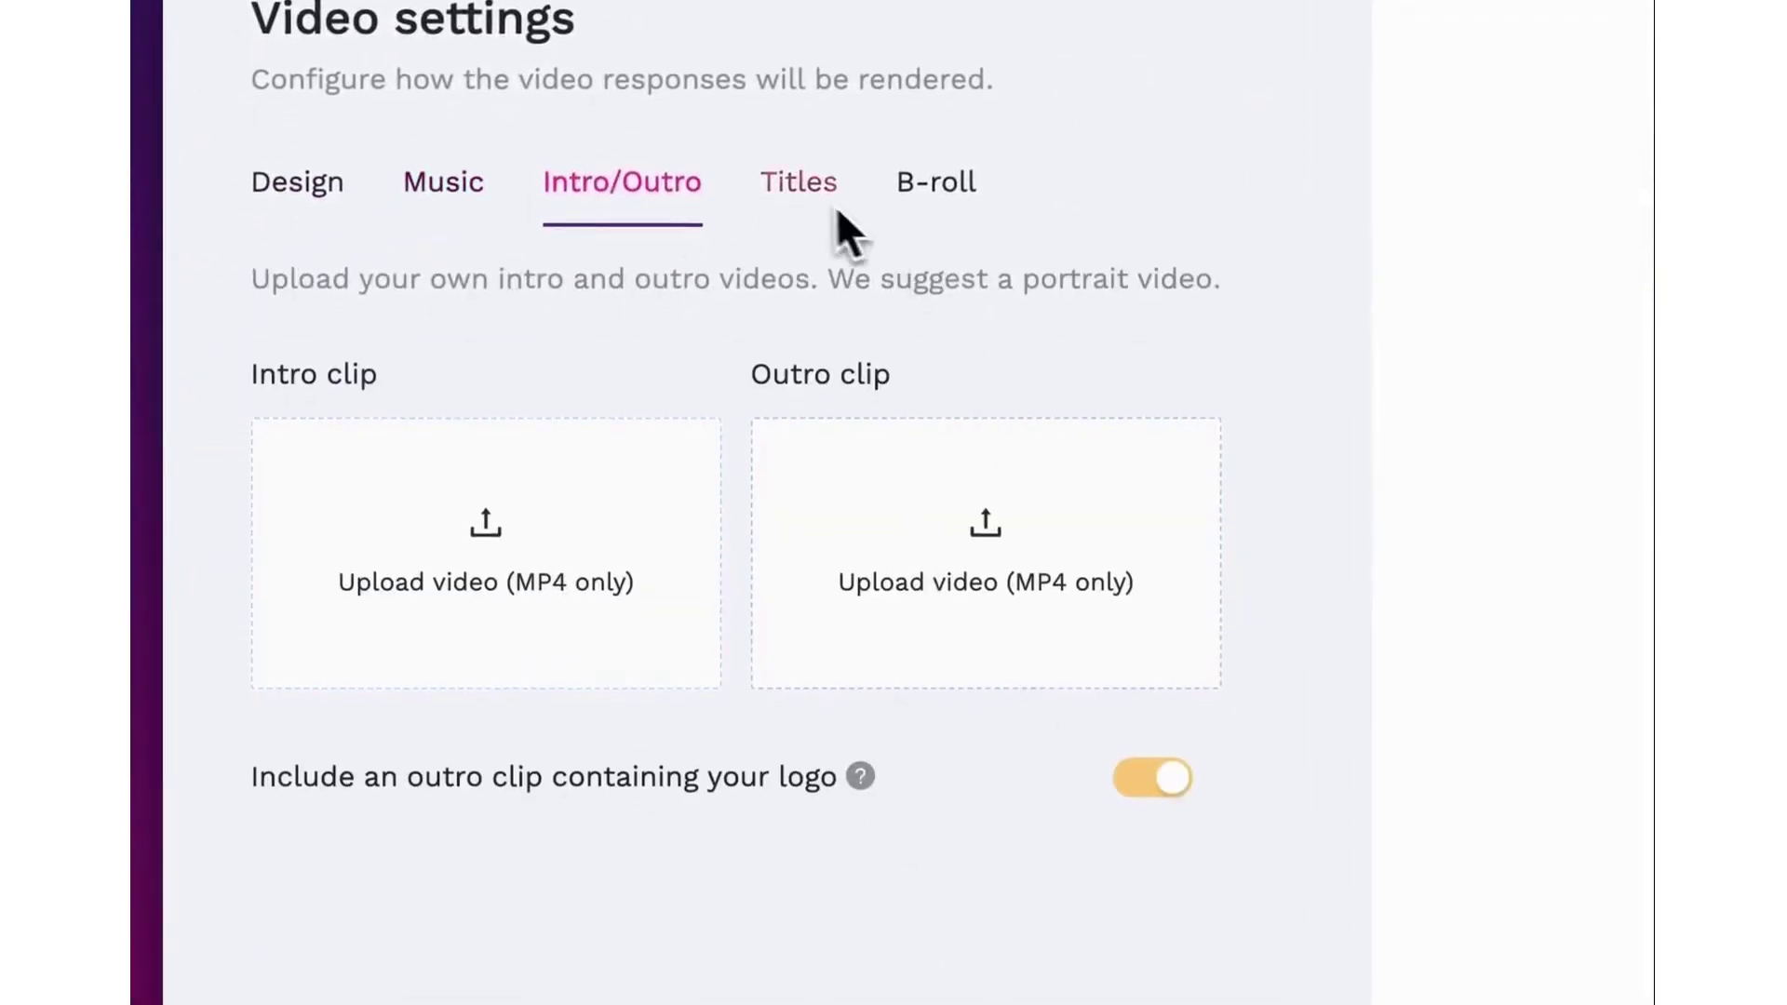
pyautogui.click(798, 184)
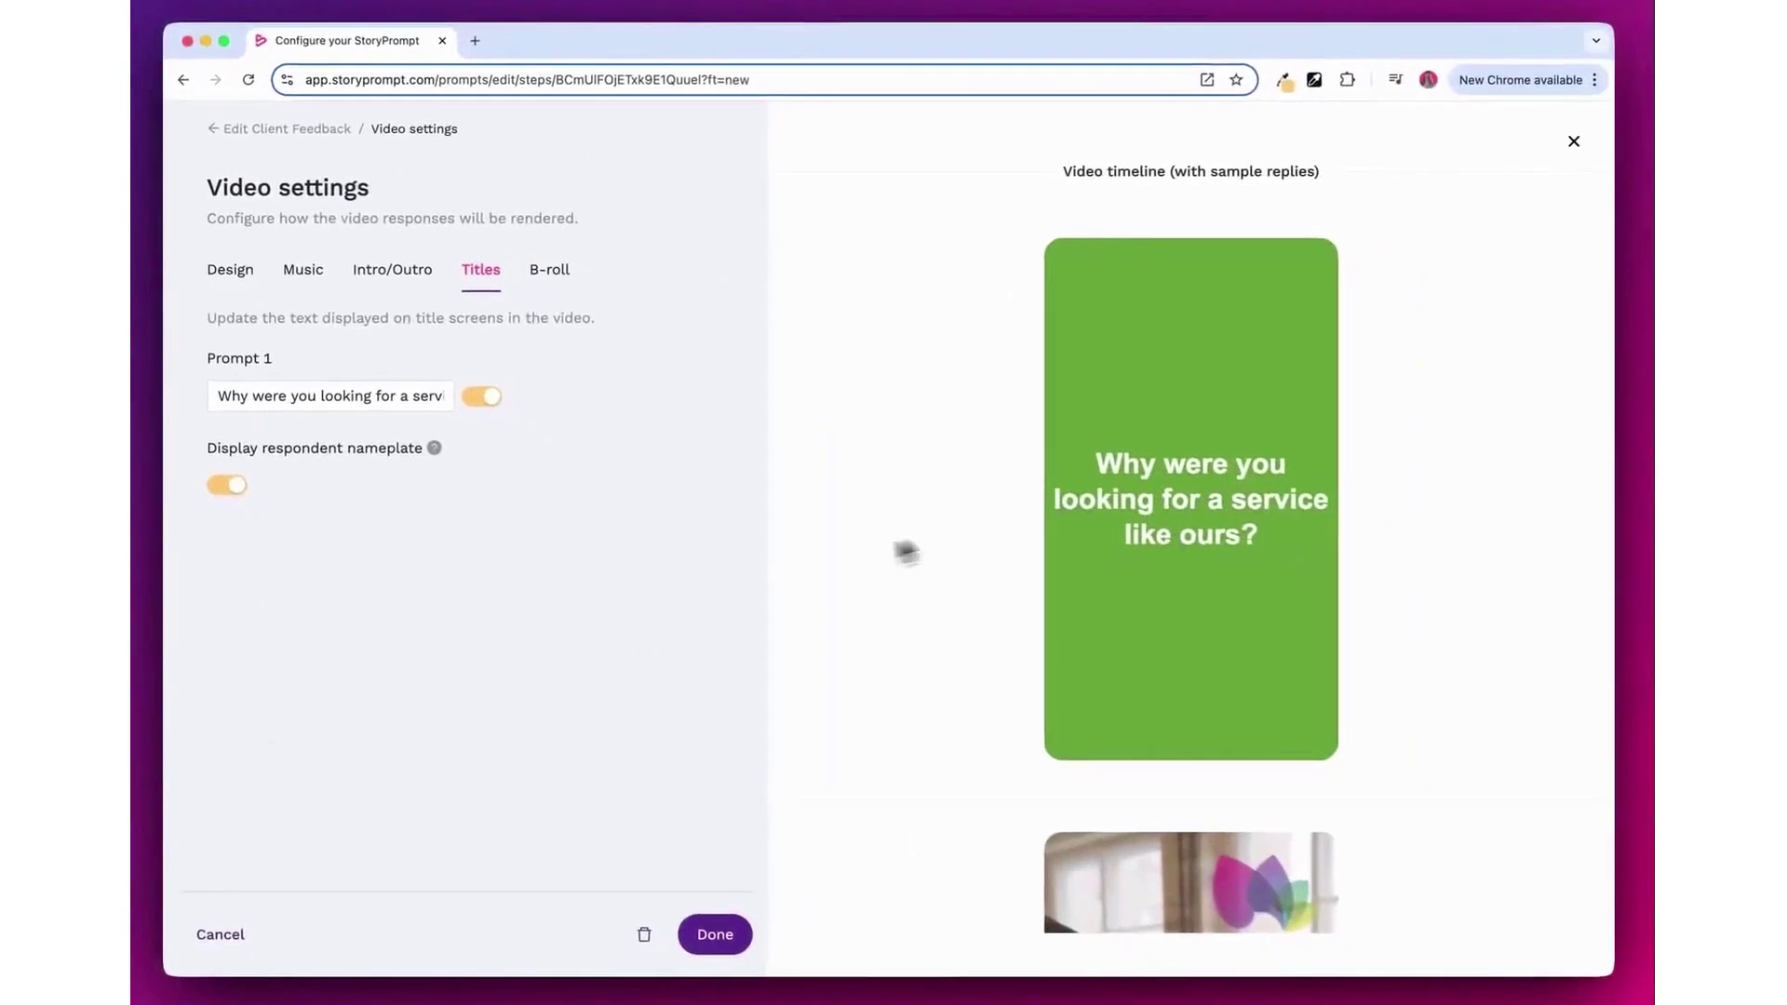
pyautogui.click(481, 396)
pyautogui.click(482, 395)
pyautogui.click(482, 395)
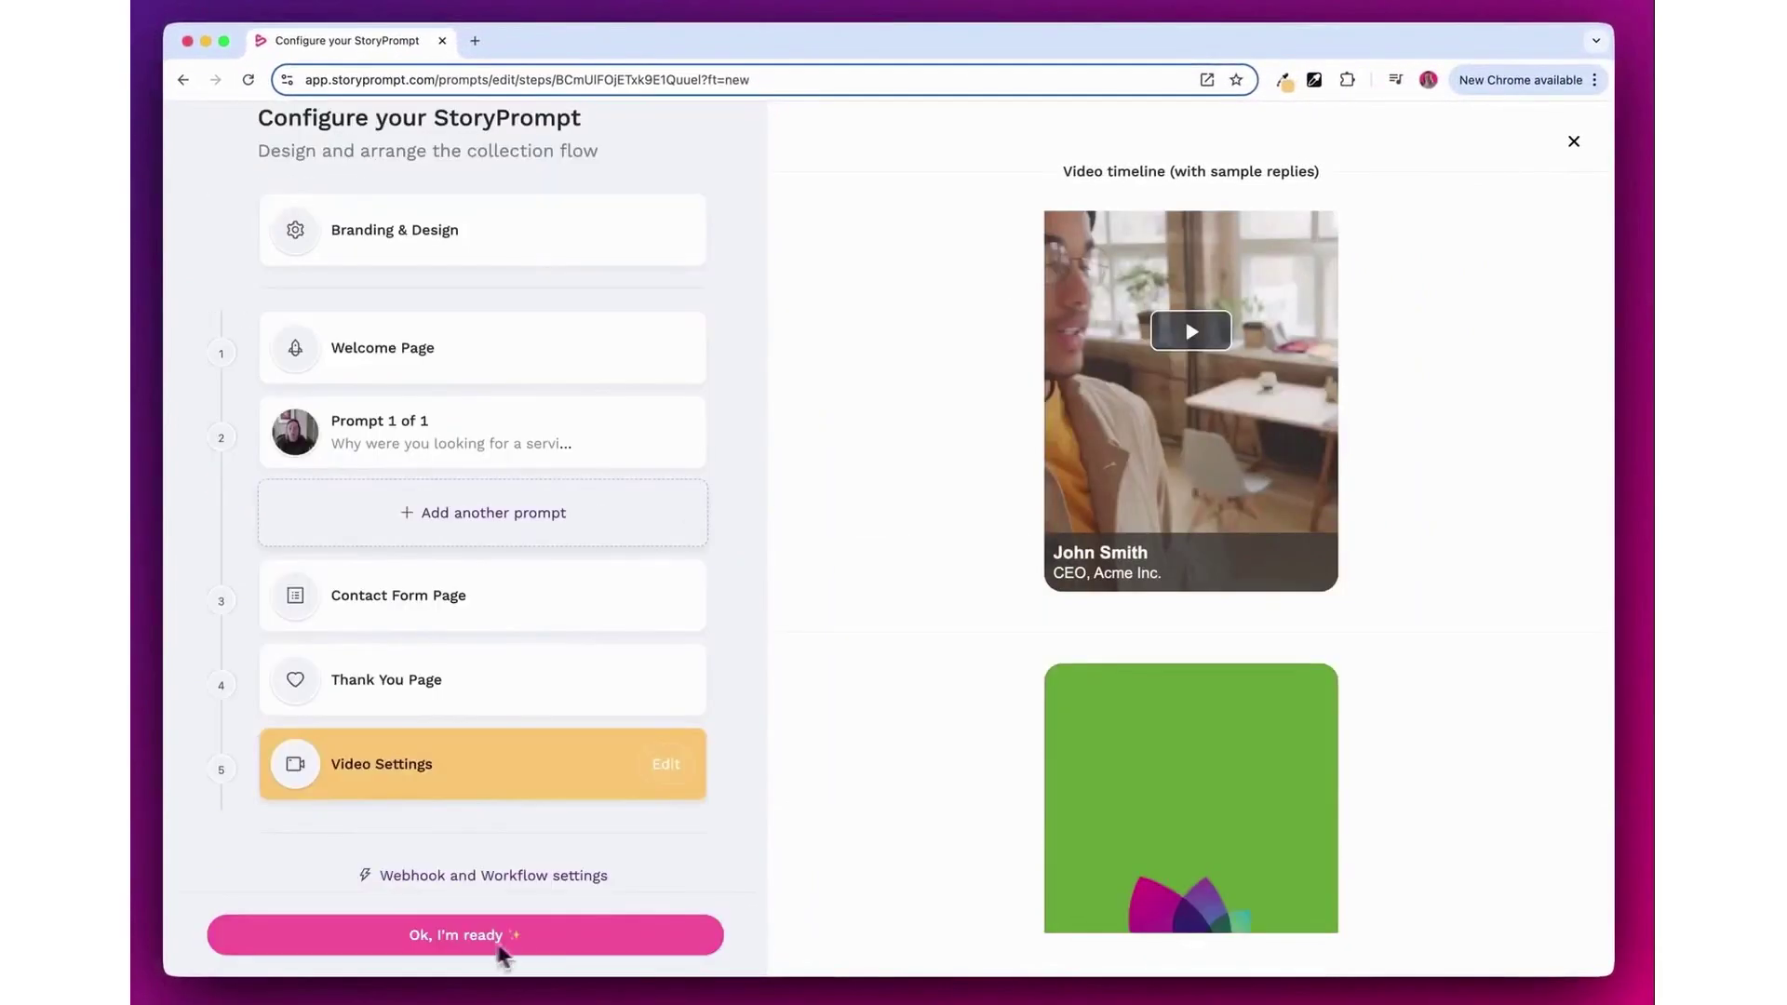
# Step: Finish configuring the Client Feedback prompt and play its video preview
pyautogui.click(470, 949)
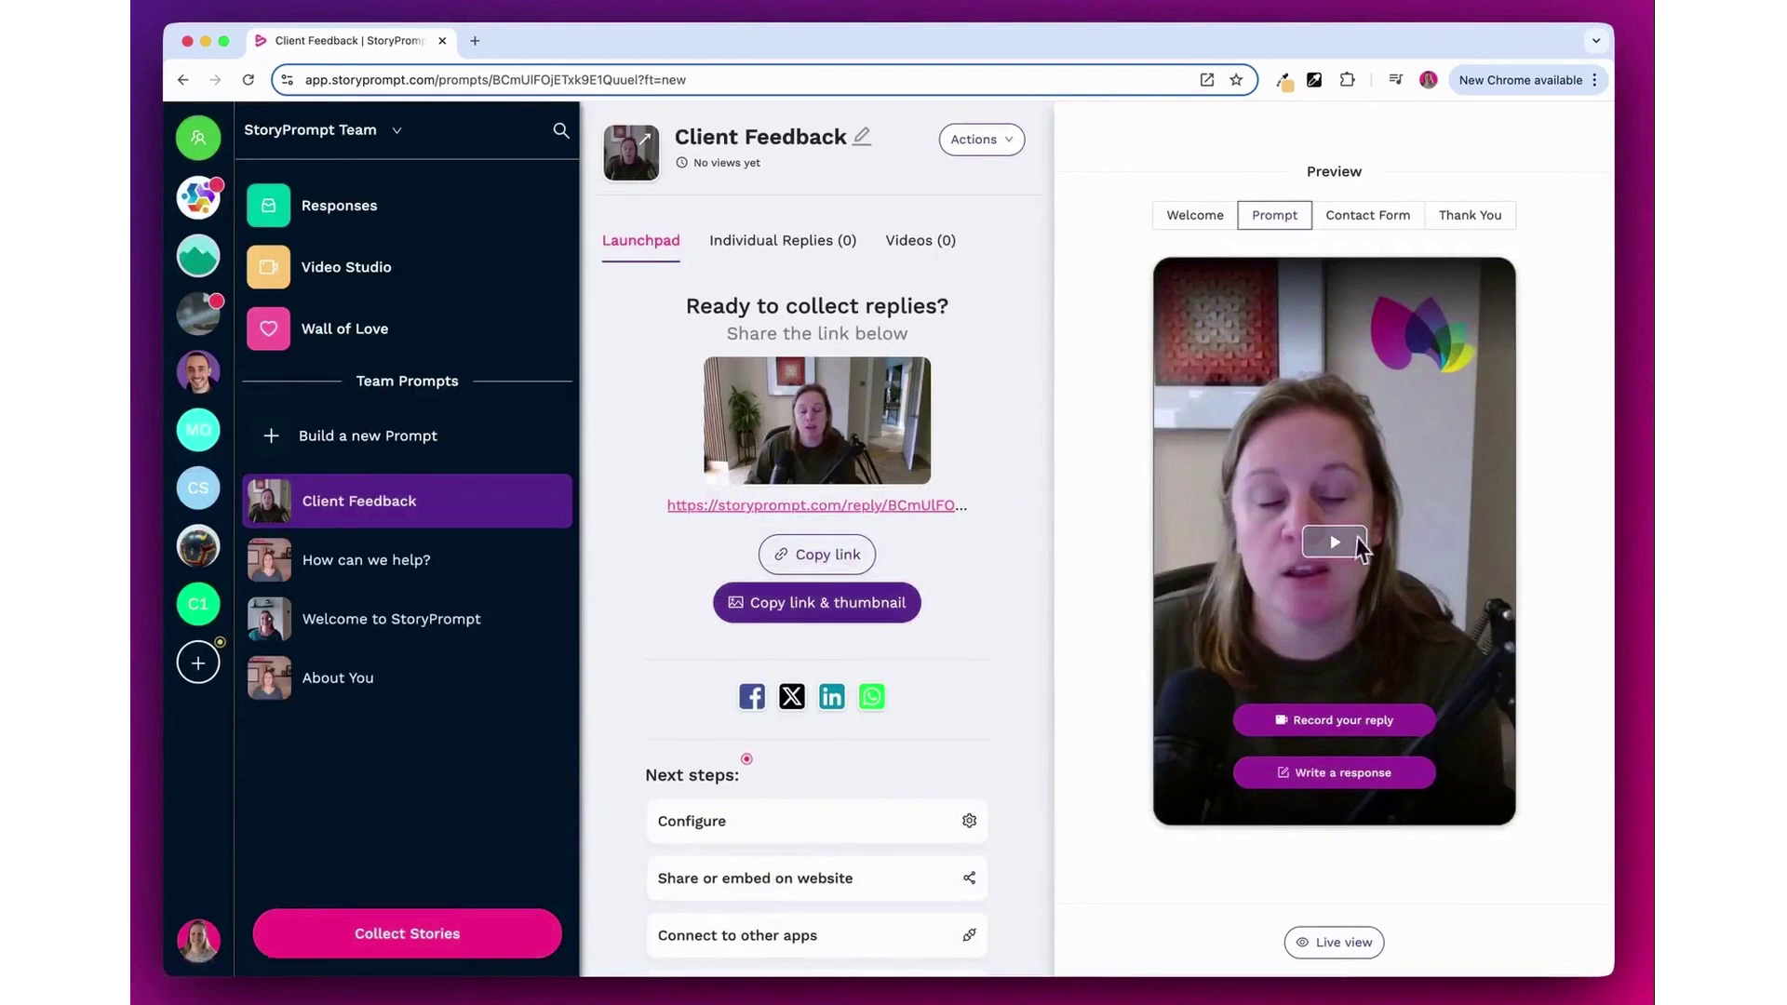
pyautogui.click(1335, 542)
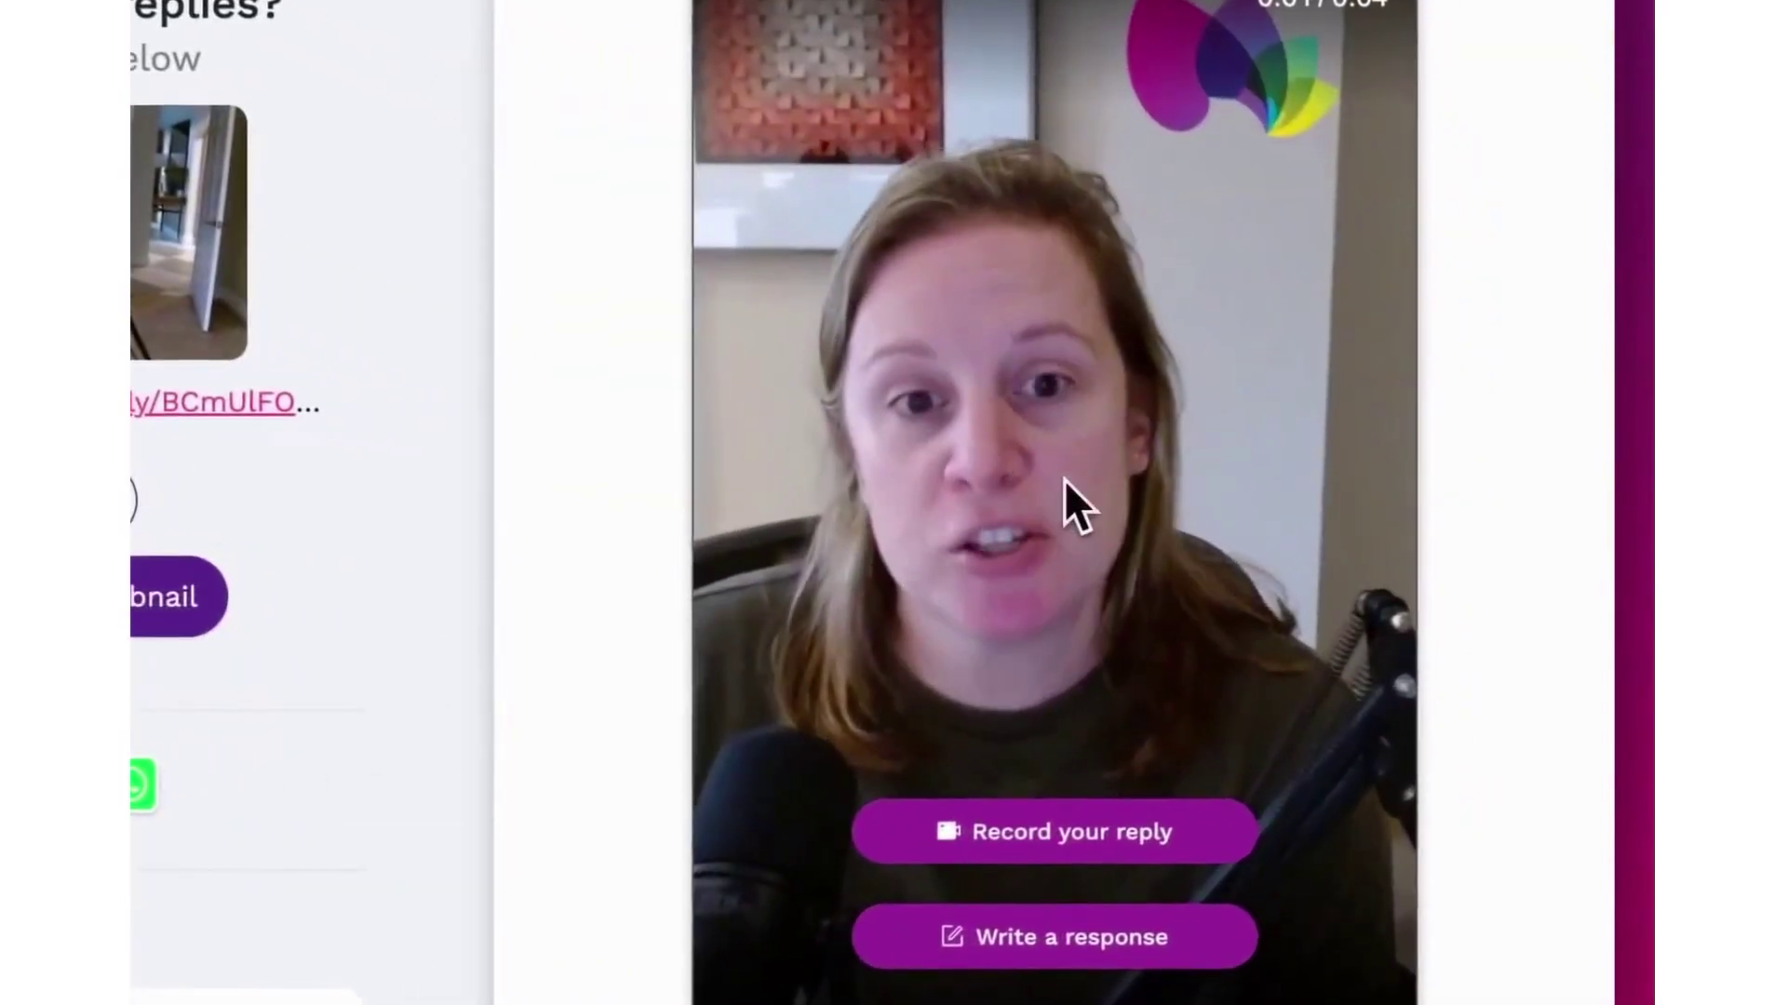
pyautogui.click(973, 464)
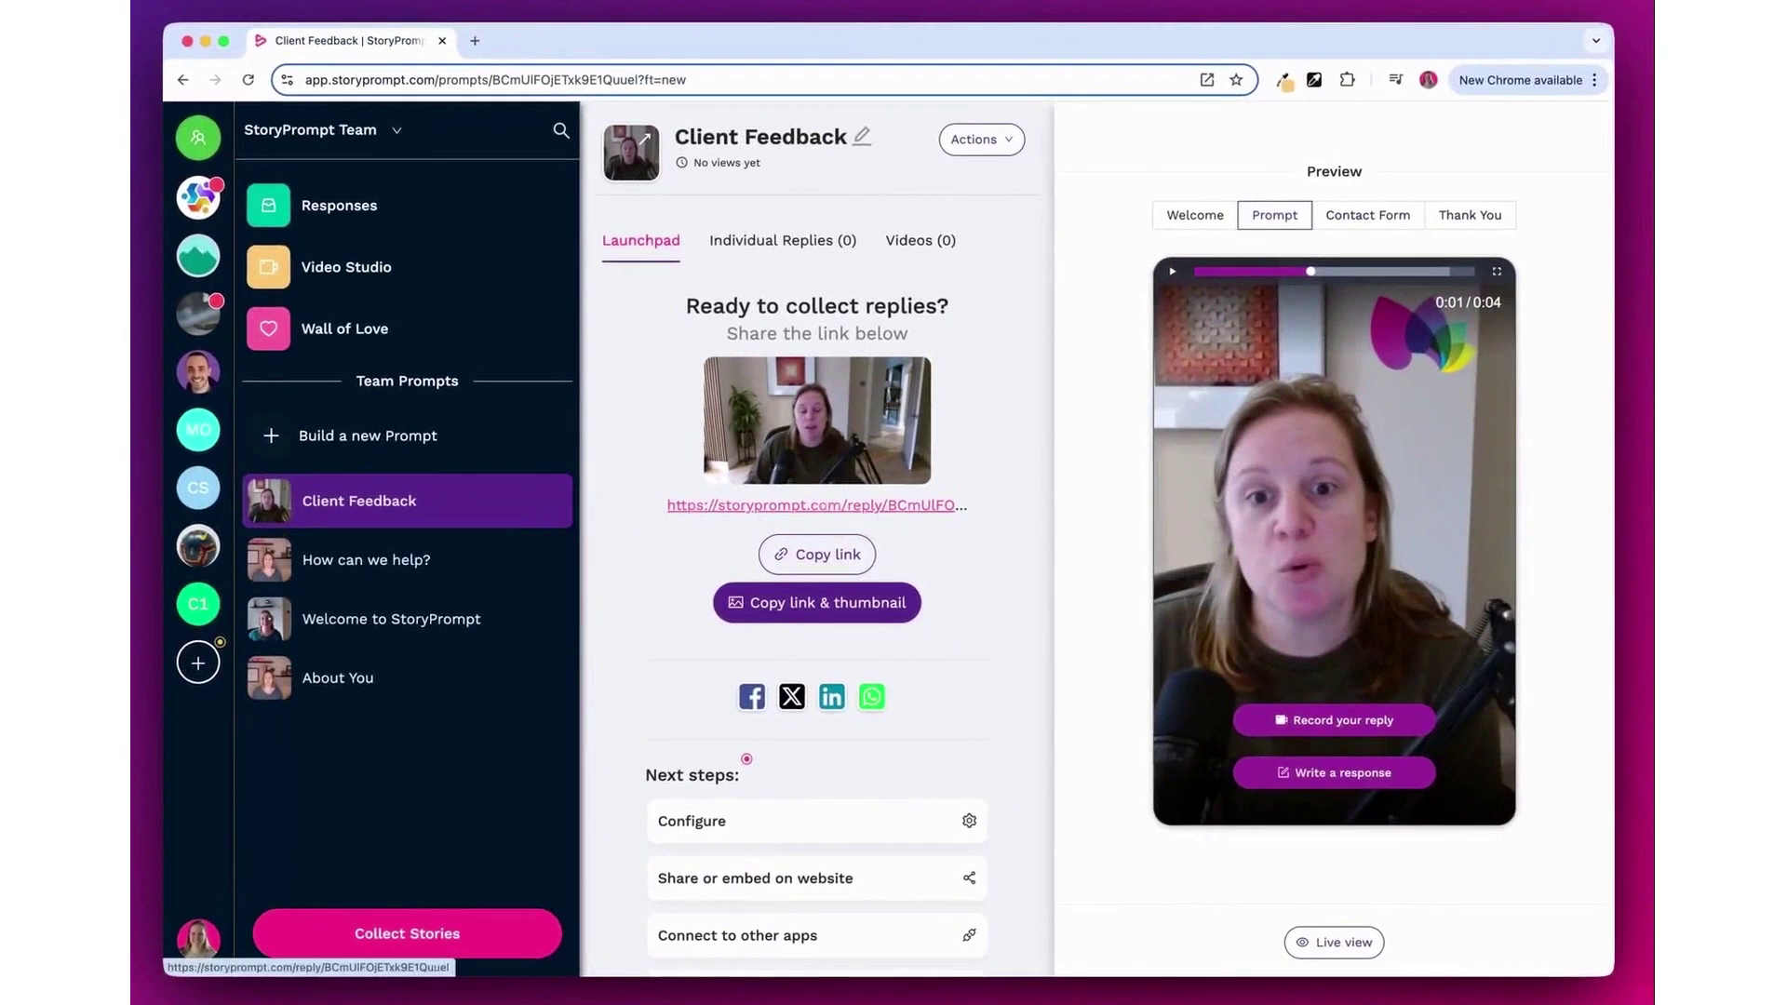
# Step: Open the prompt's reply link, highlight the consent text on the welcome page, and proceed to the response options
pyautogui.click(823, 505)
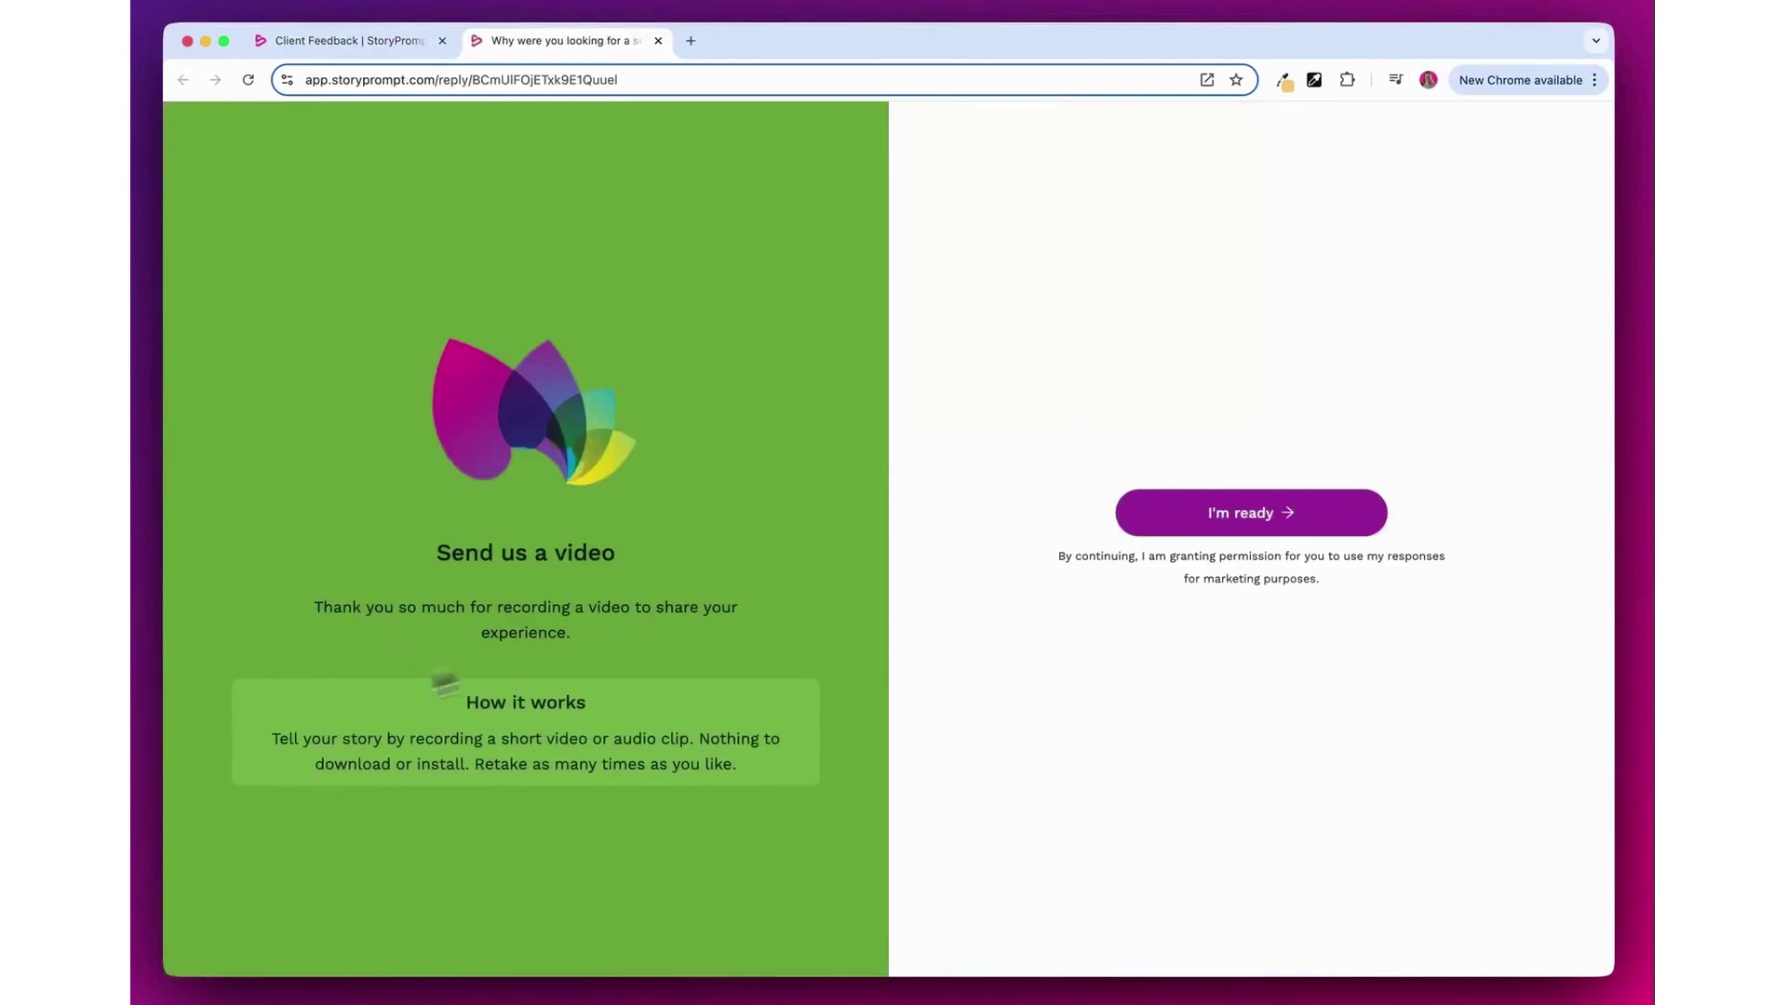
pyautogui.moveTo(1055, 557); pyautogui.dragTo(1454, 586)
pyautogui.click(1264, 539)
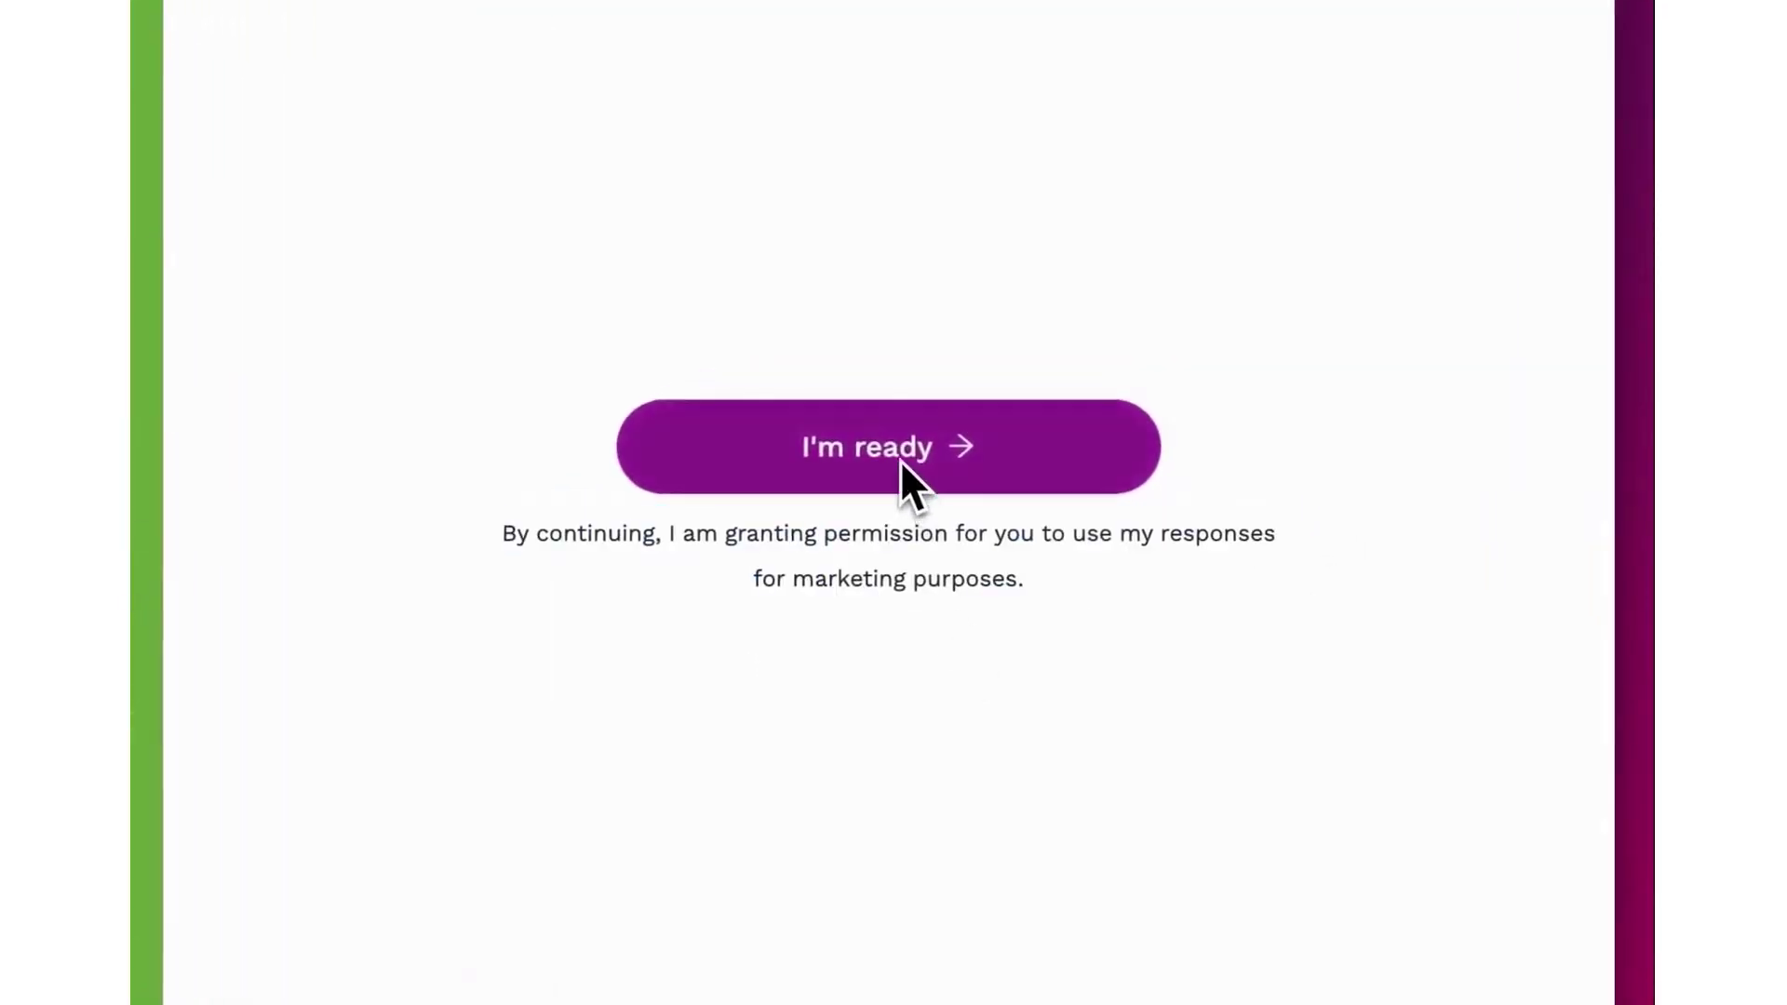
pyautogui.click(901, 459)
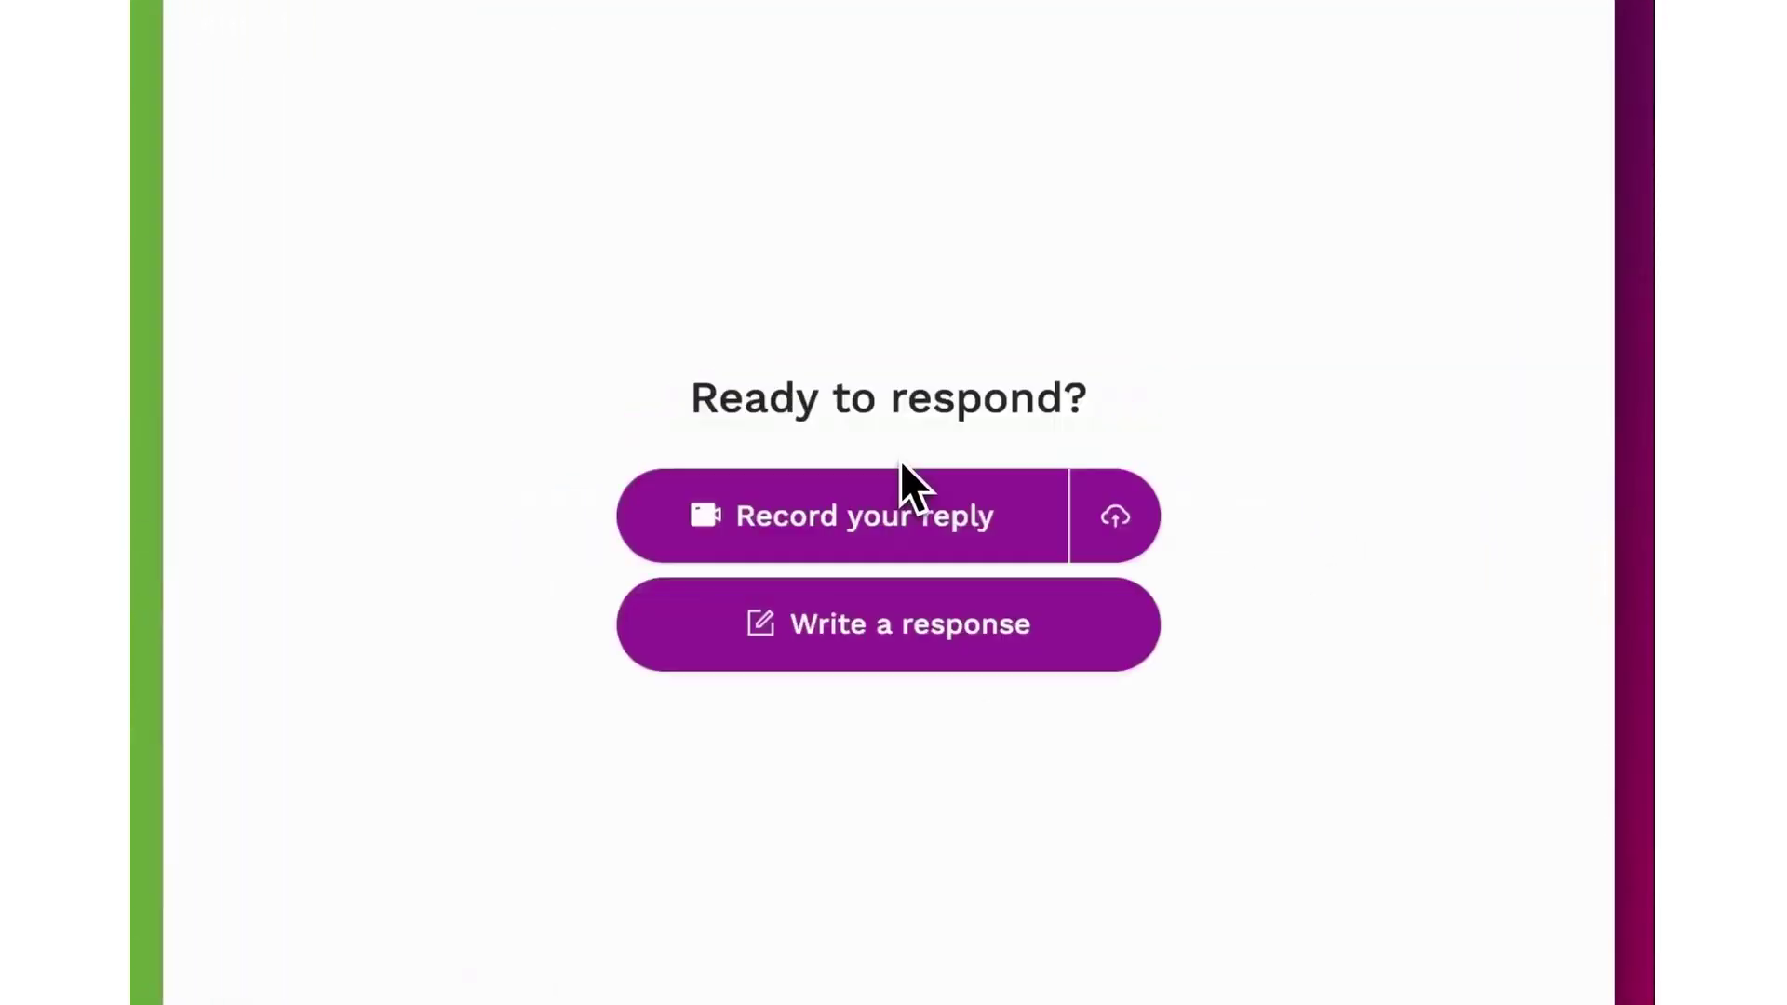
# Step: Open a written response, look at the AI writing suggestions, and leave it without writing anything
pyautogui.click(1250, 619)
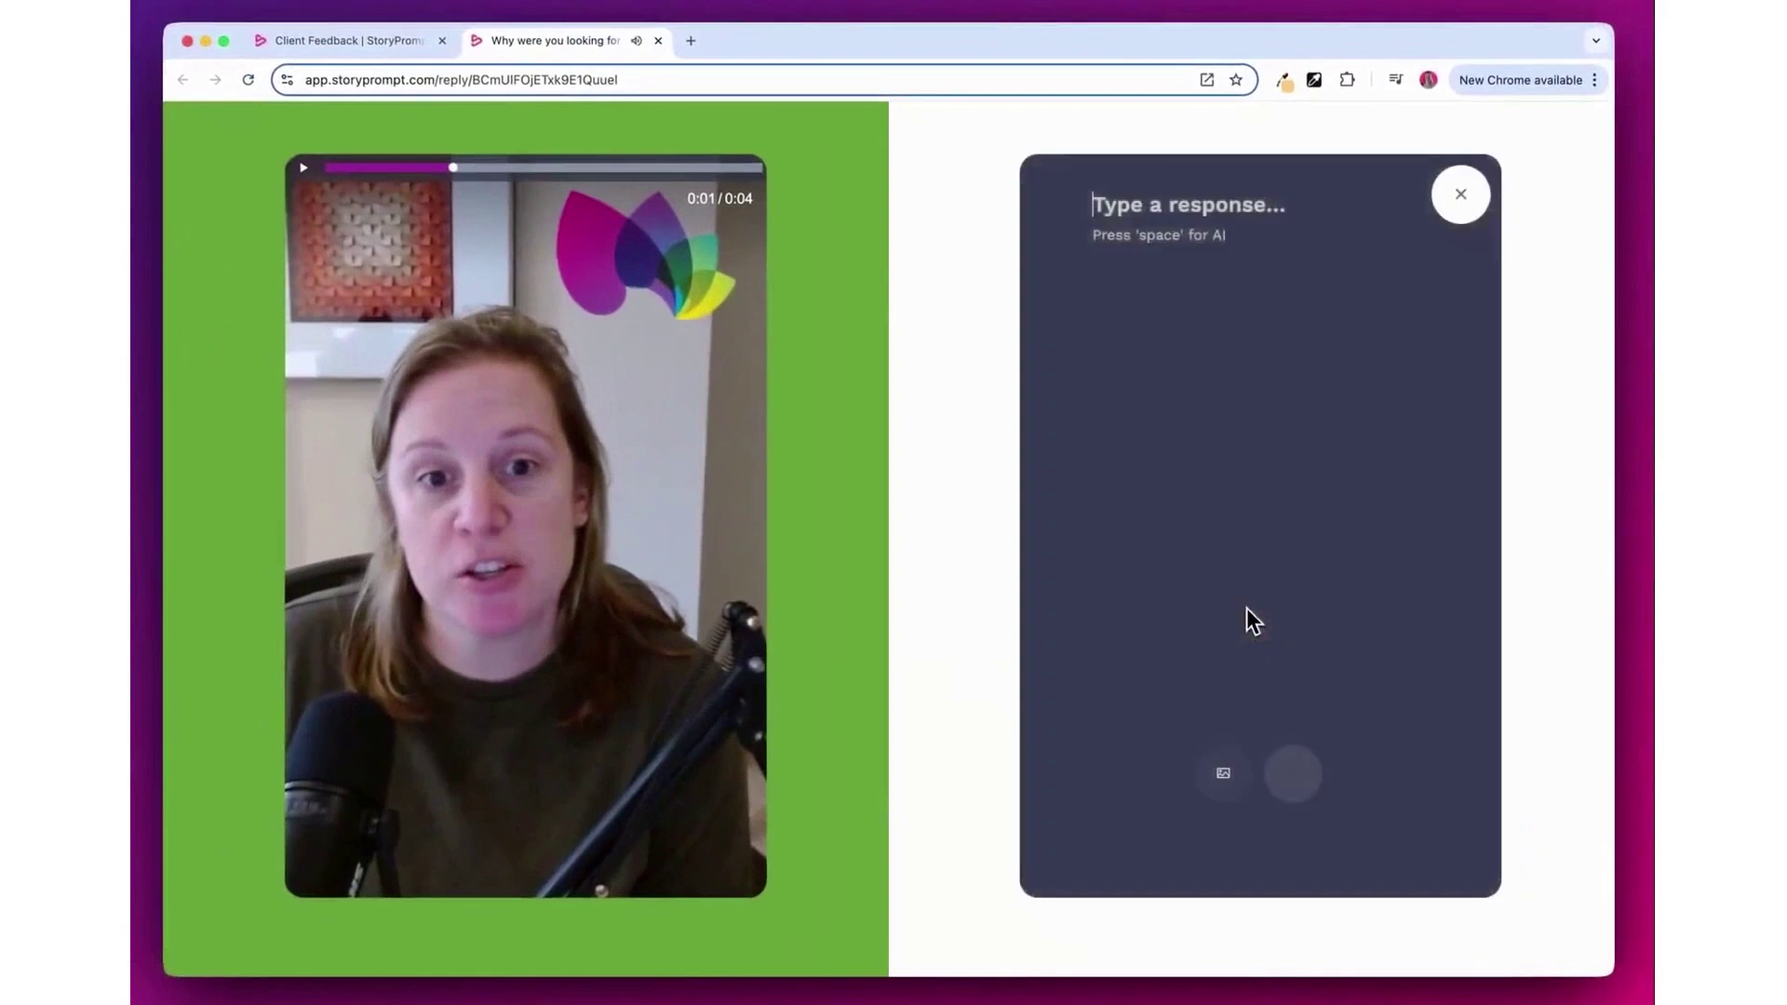
pyautogui.press('space')
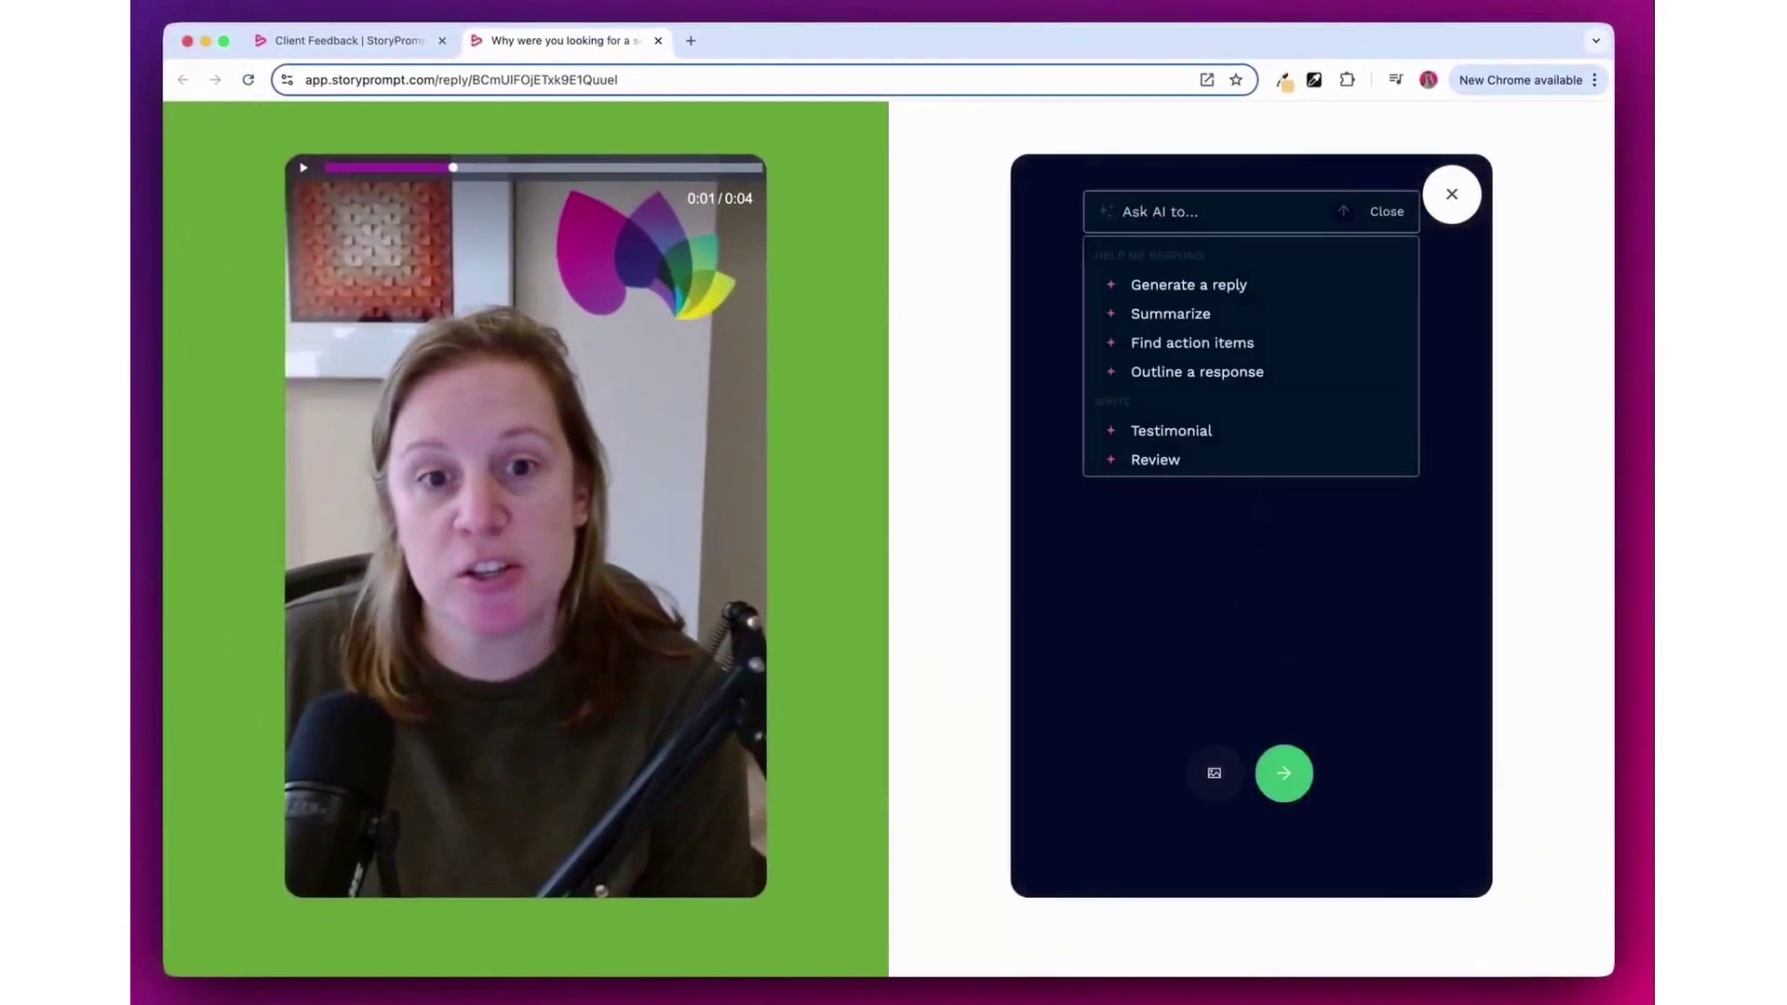
pyautogui.press('Escape')
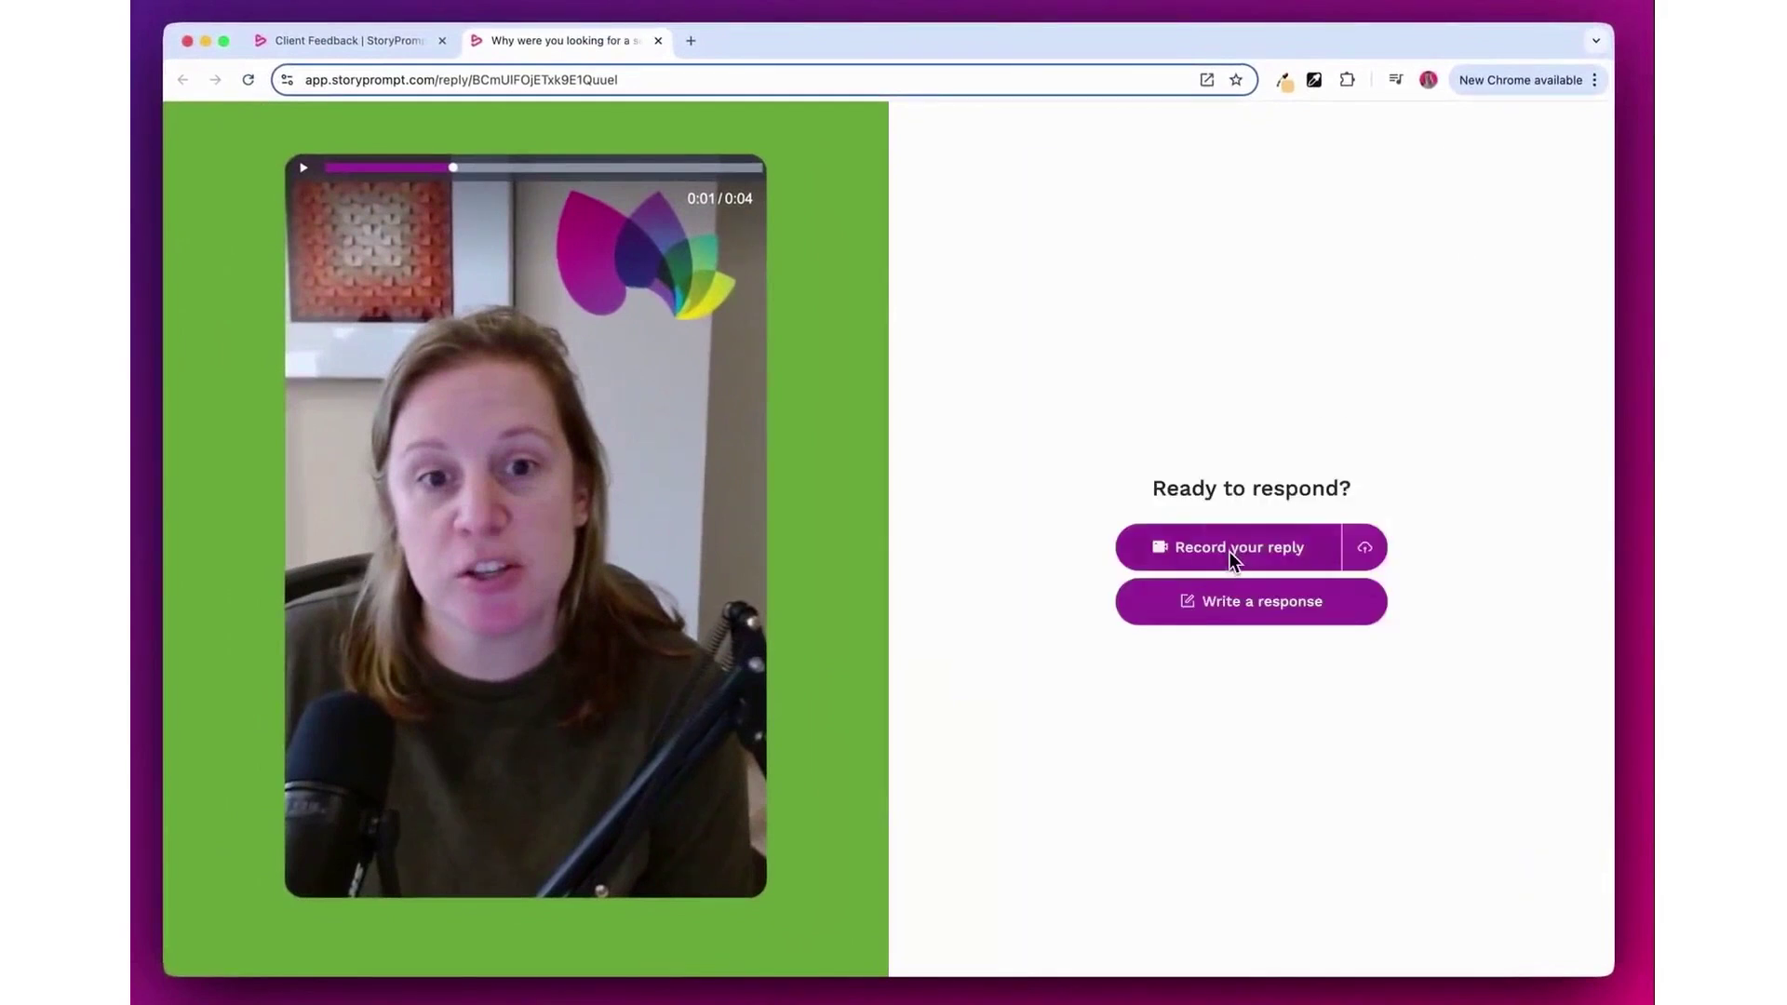
# Step: Record a short video reply and continue to the contact form
pyautogui.click(1229, 551)
pyautogui.click(1252, 789)
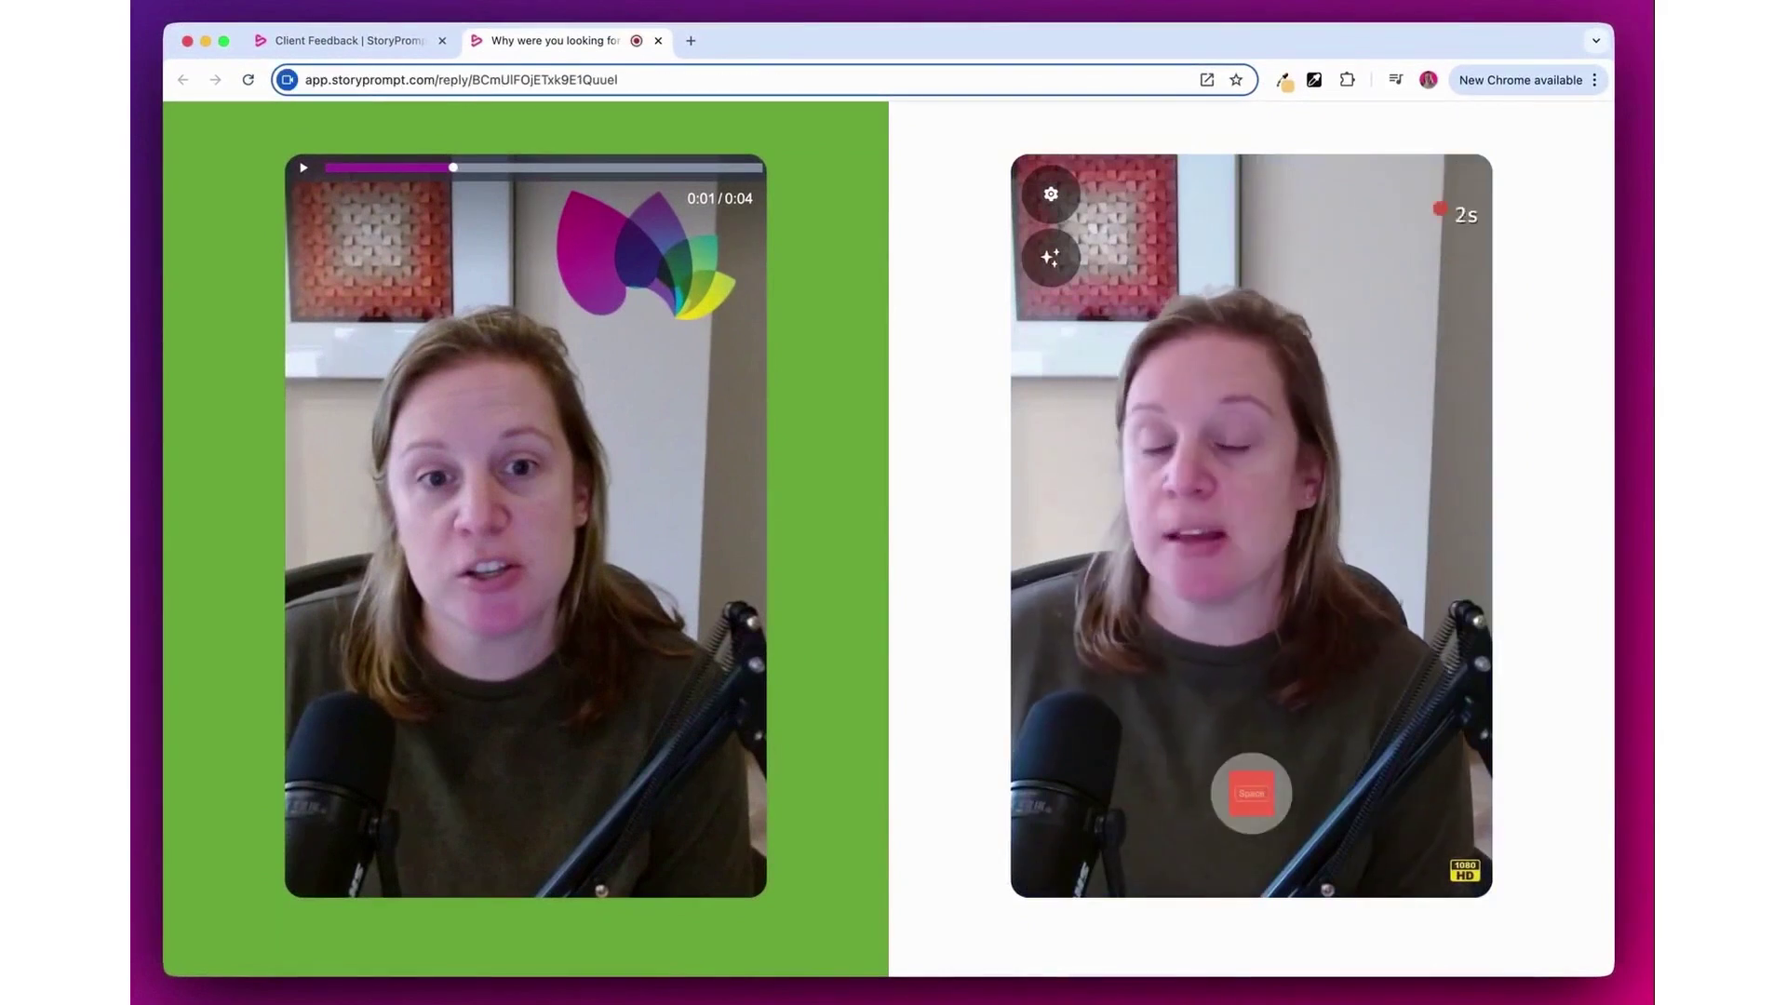
pyautogui.click(1256, 794)
pyautogui.click(1217, 833)
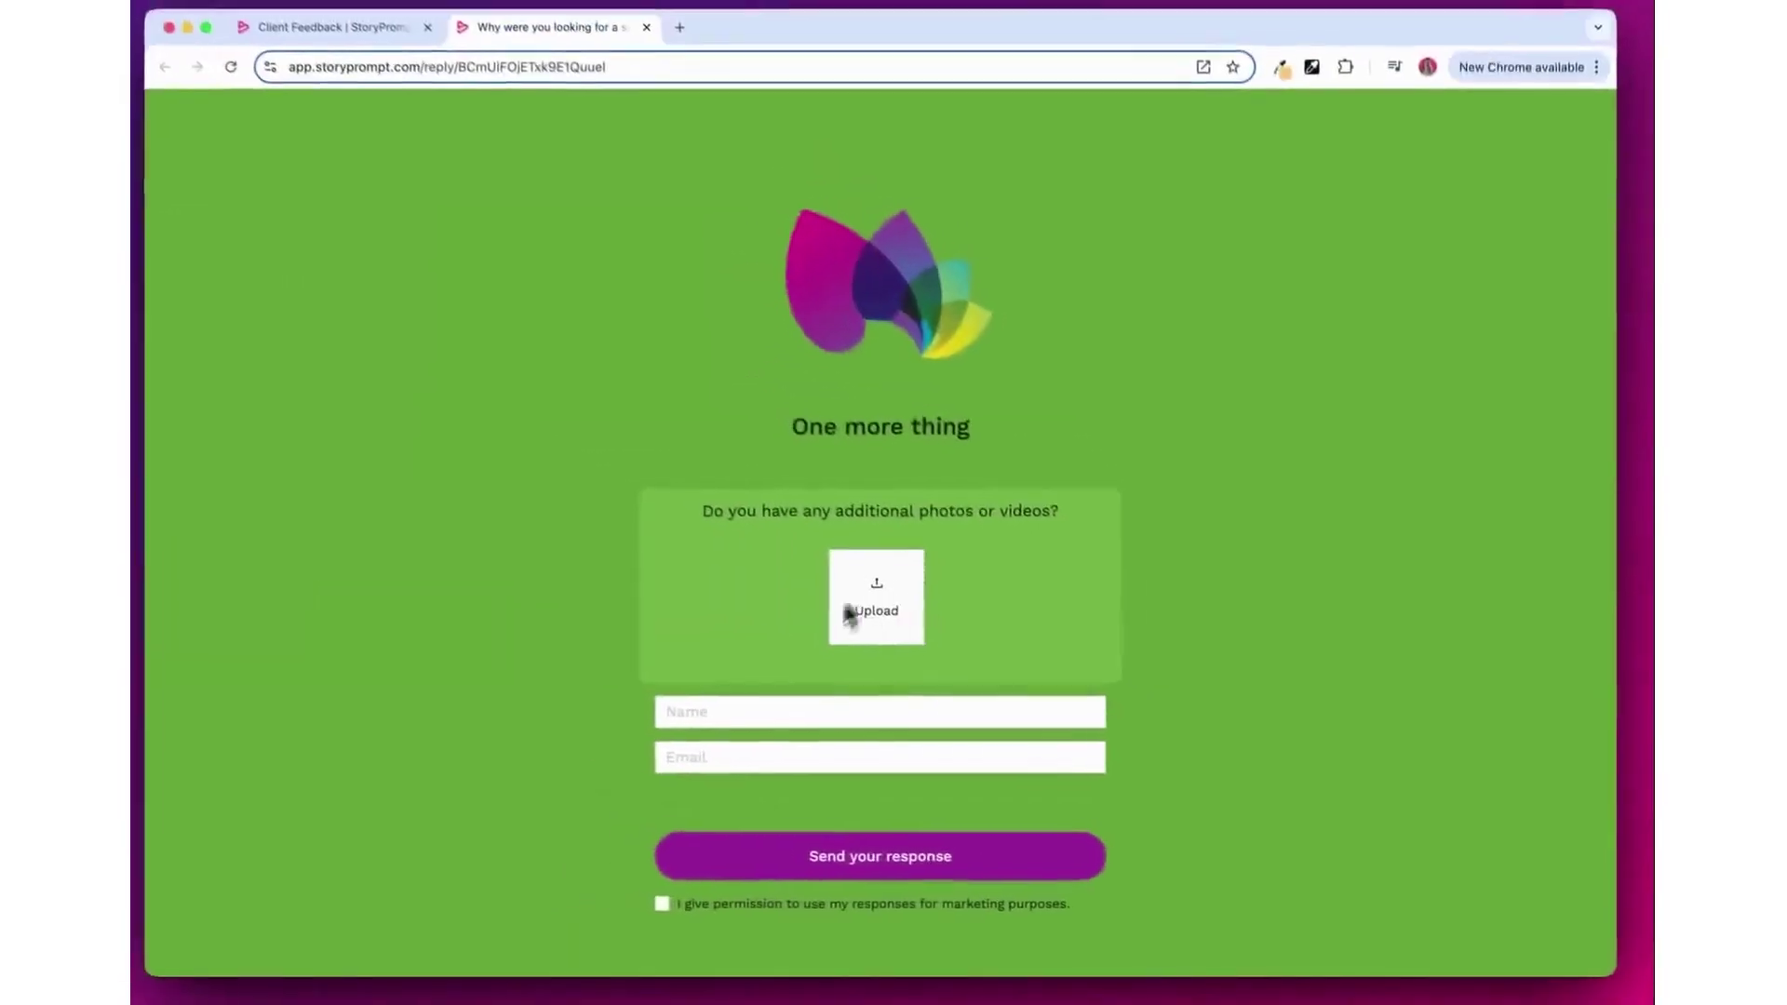
# Step: Enter the respondent's name and email address, give permission for marketing use, and send the response
pyautogui.click(819, 713)
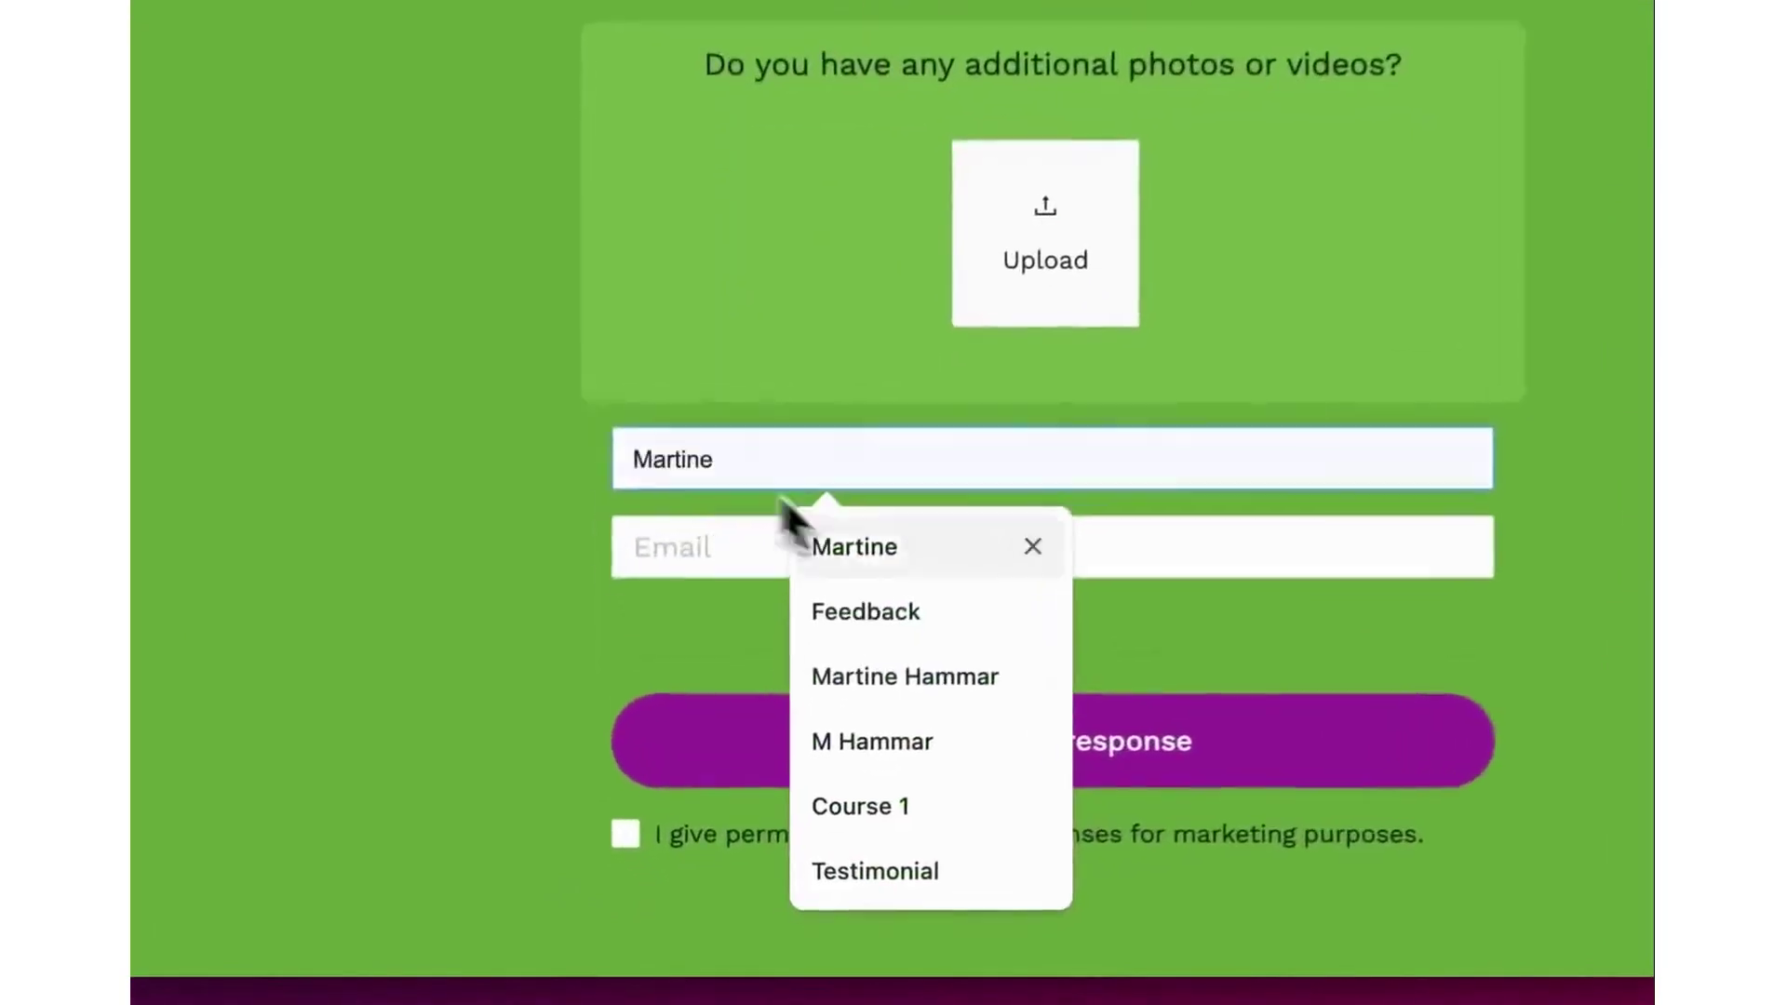
pyautogui.click(759, 752)
pyautogui.click(697, 765)
pyautogui.write('martine')
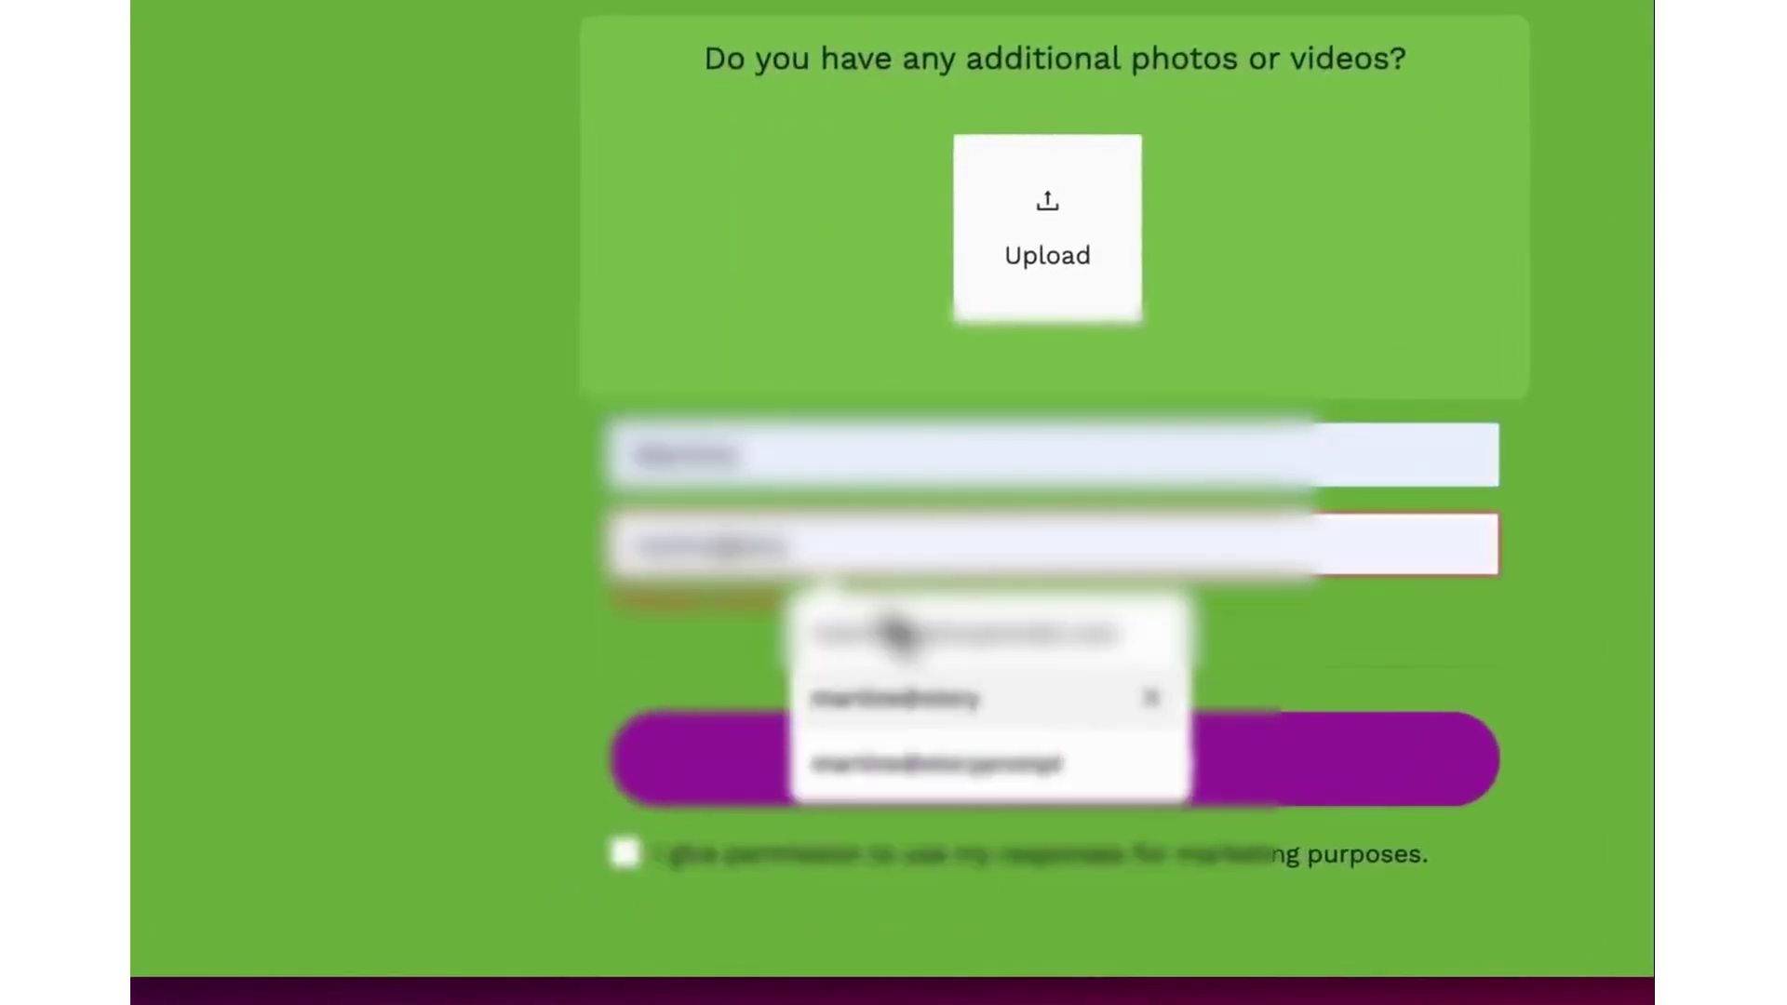
pyautogui.click(902, 626)
pyautogui.click(765, 838)
pyautogui.click(997, 772)
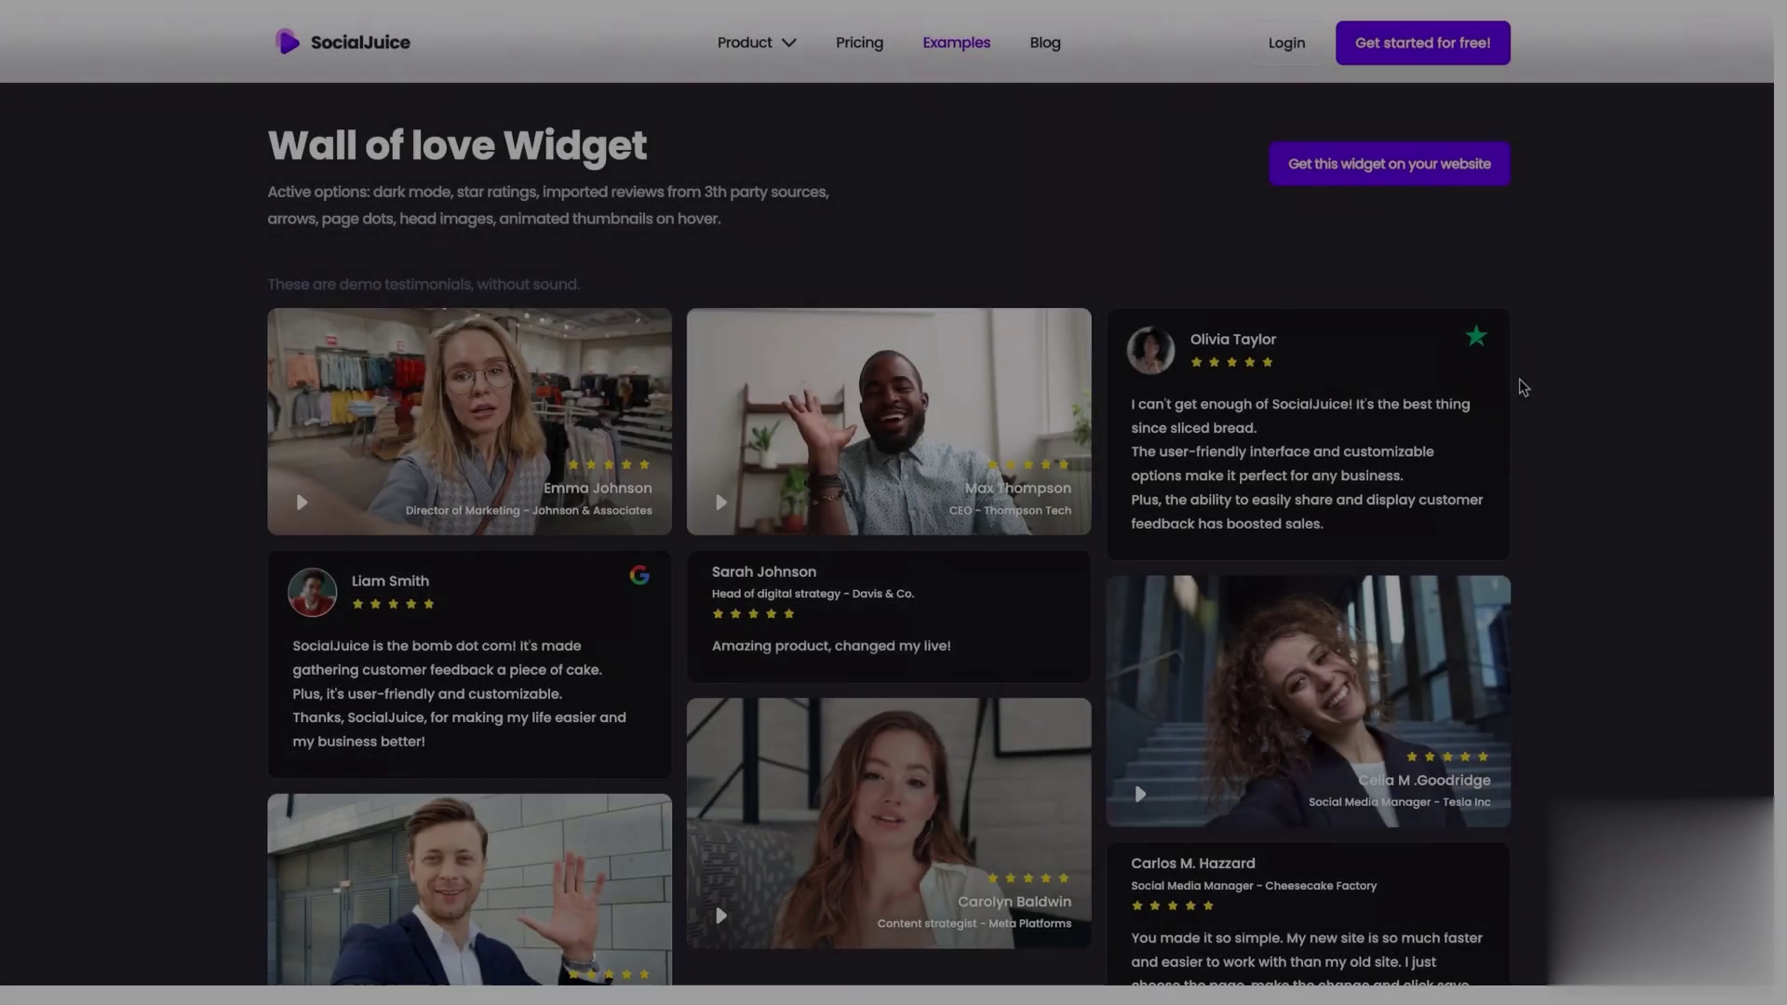
# Step: Look through the example Wall of love and Deluxe video testimonial widgets
pyautogui.scroll(-6, 1519, 348)
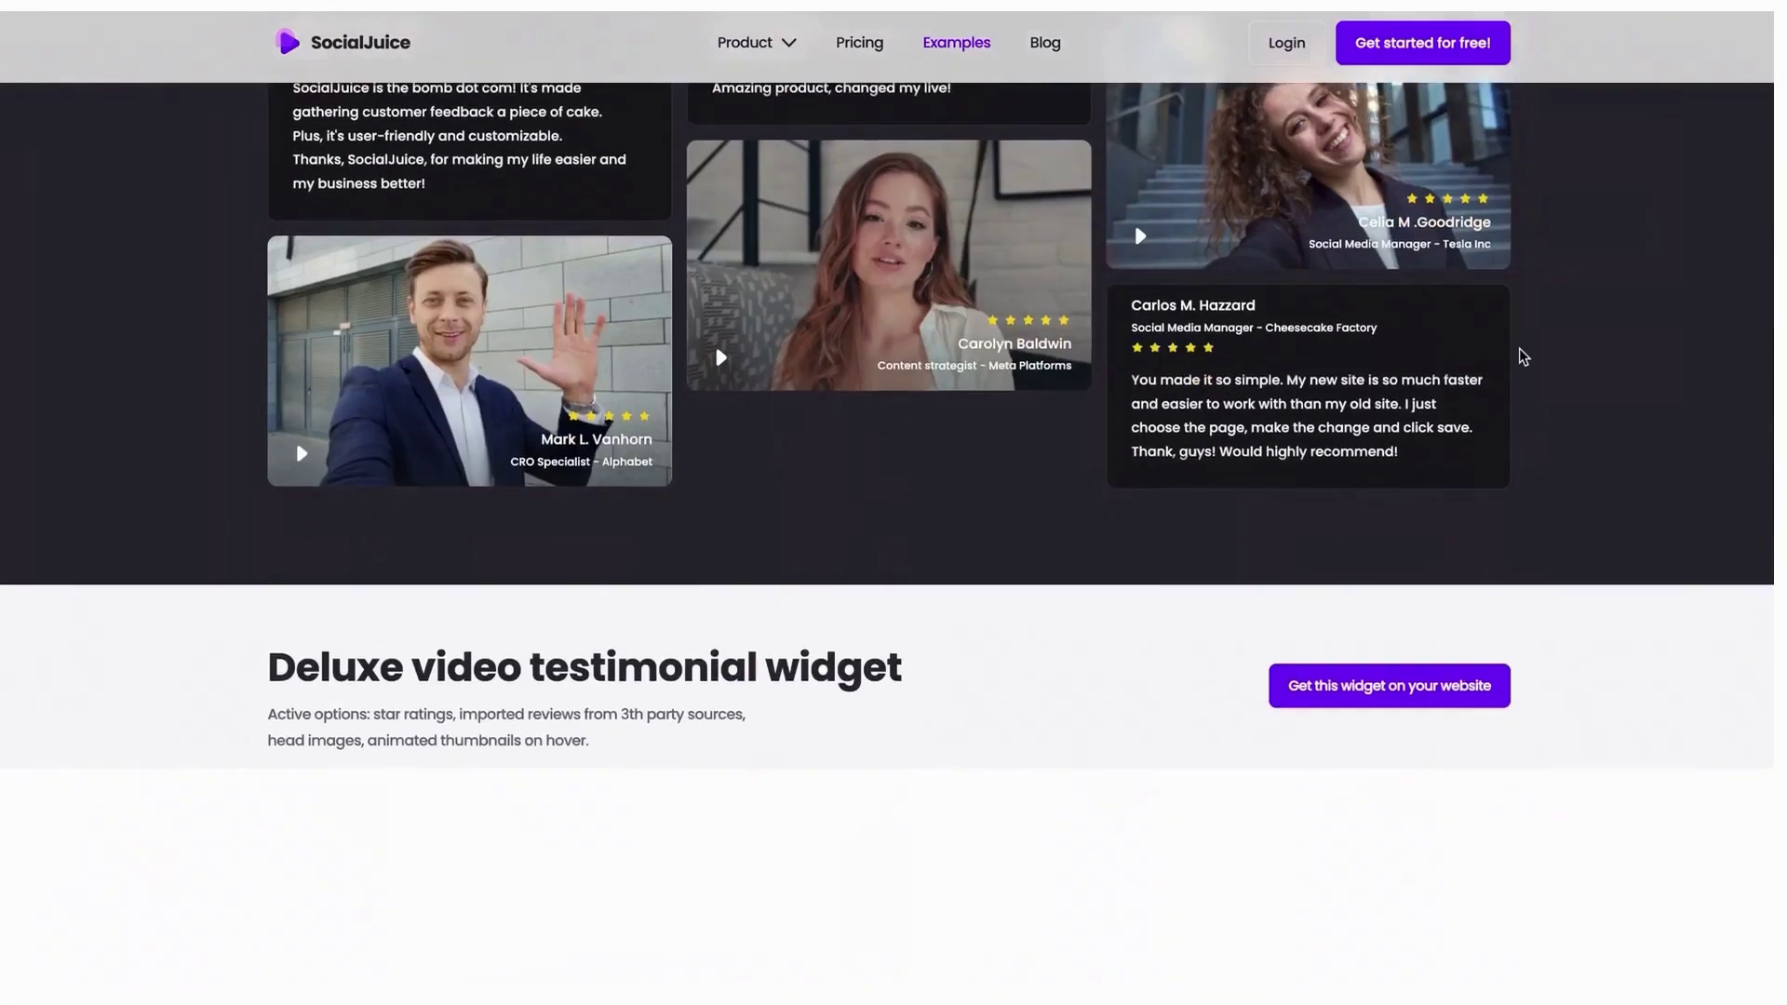
pyautogui.scroll(-5, 1520, 350)
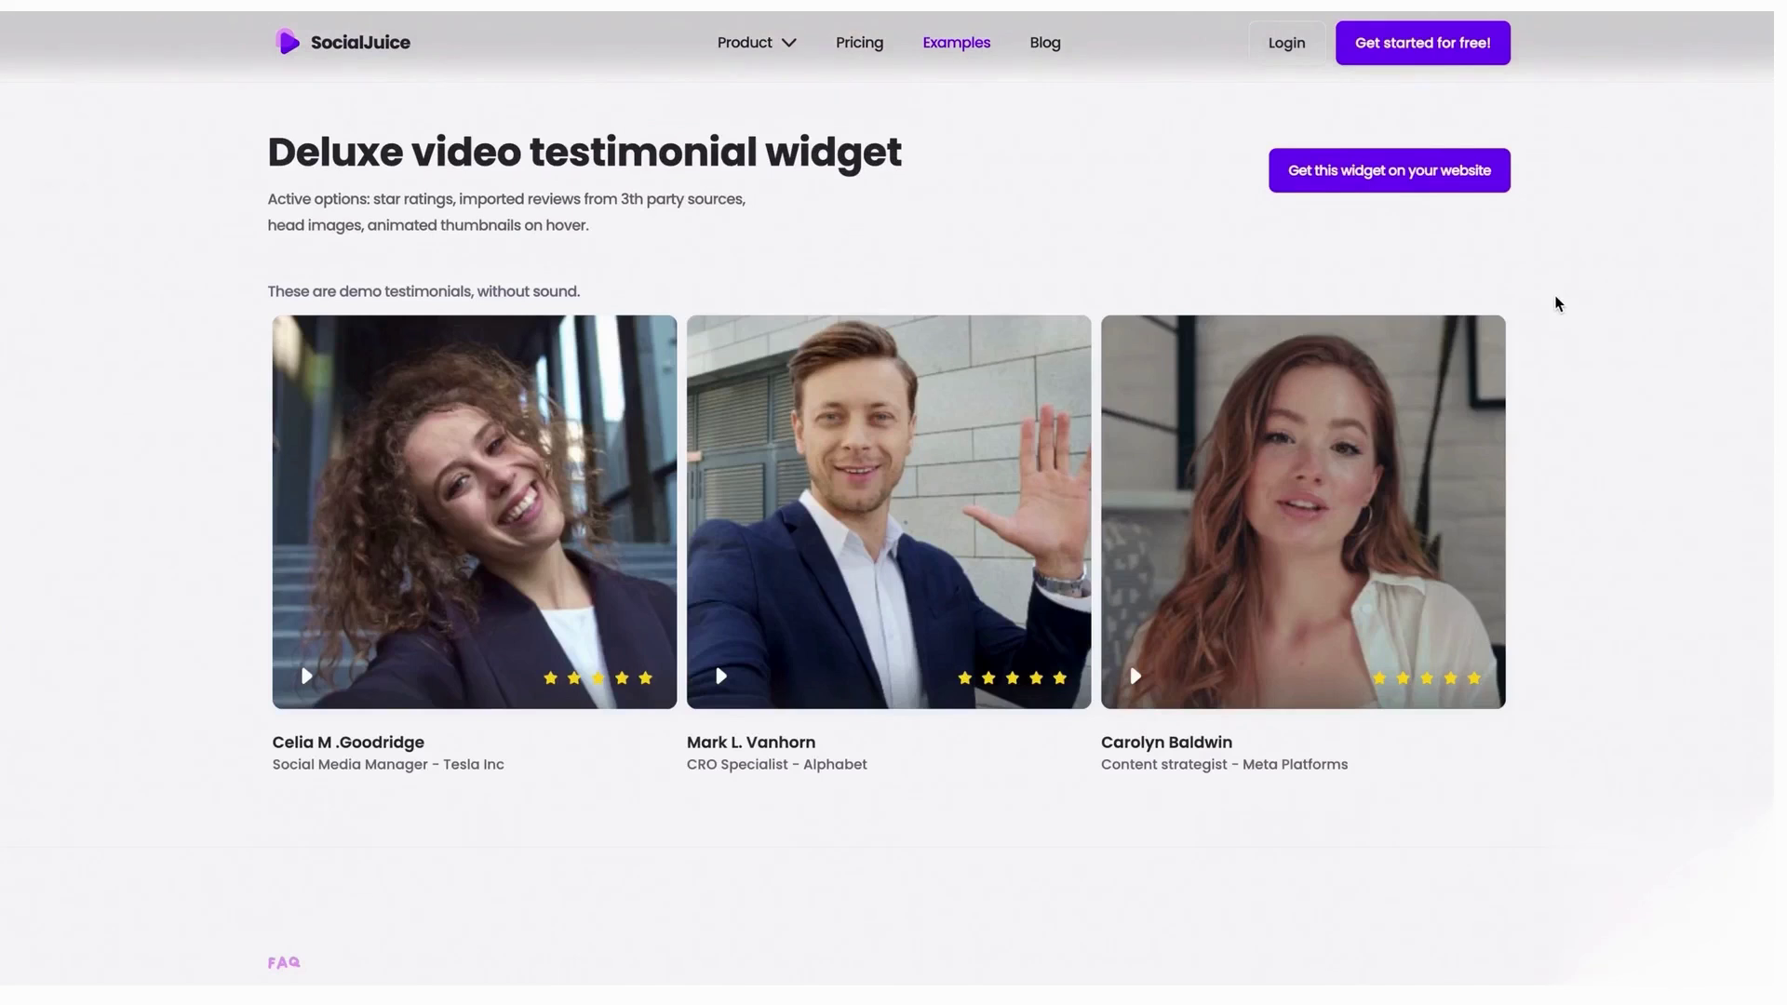
# Step: Look over the import sources for existing testimonials and the sharing options for the collection link, and close both dialogs
pyautogui.moveTo(399, 484)
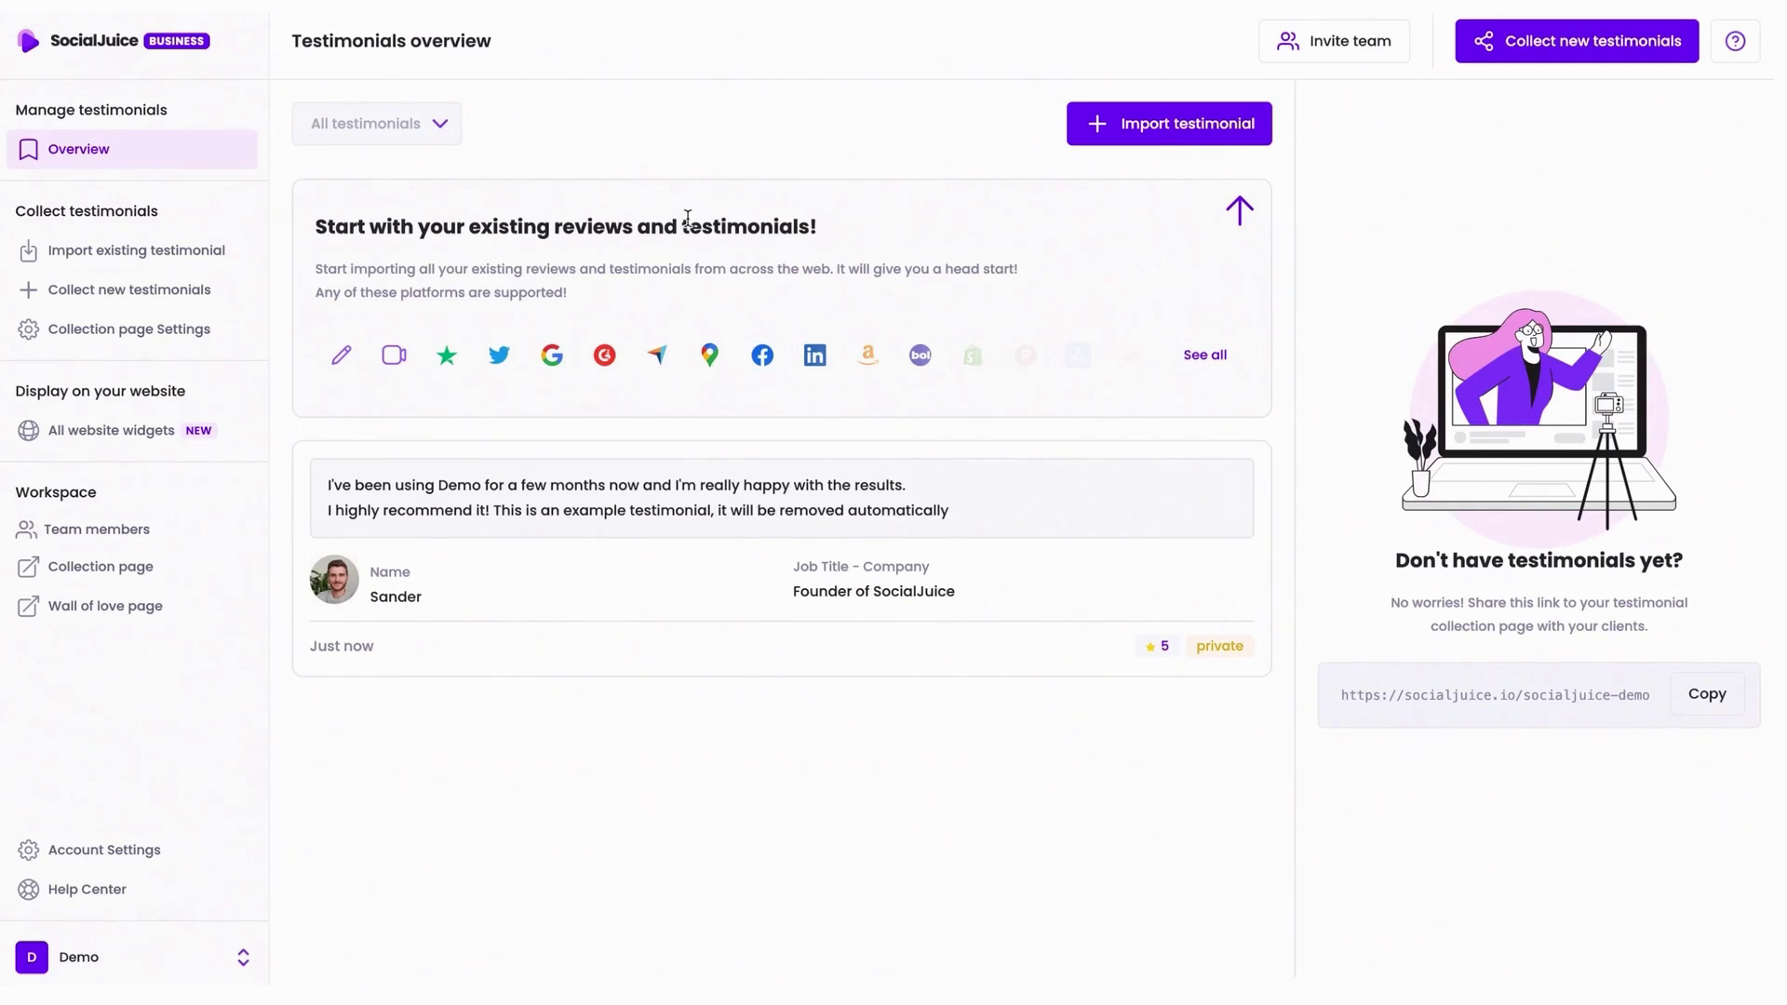
pyautogui.click(1177, 145)
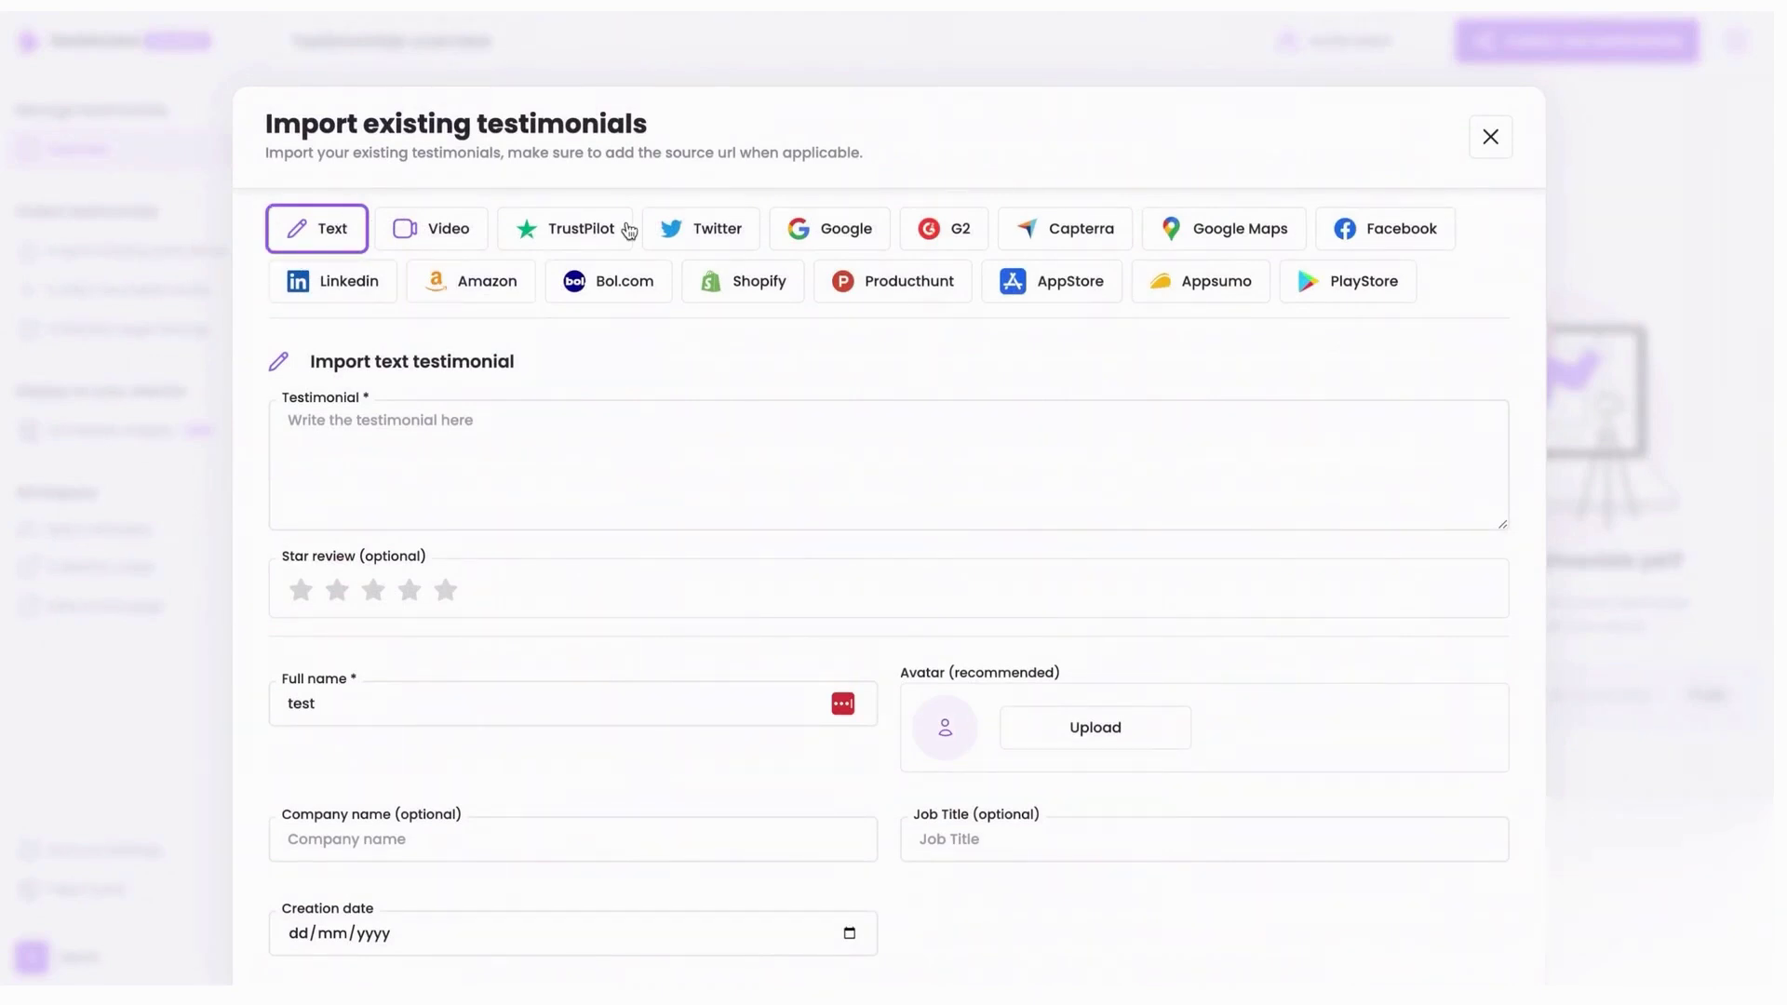
pyautogui.click(1486, 136)
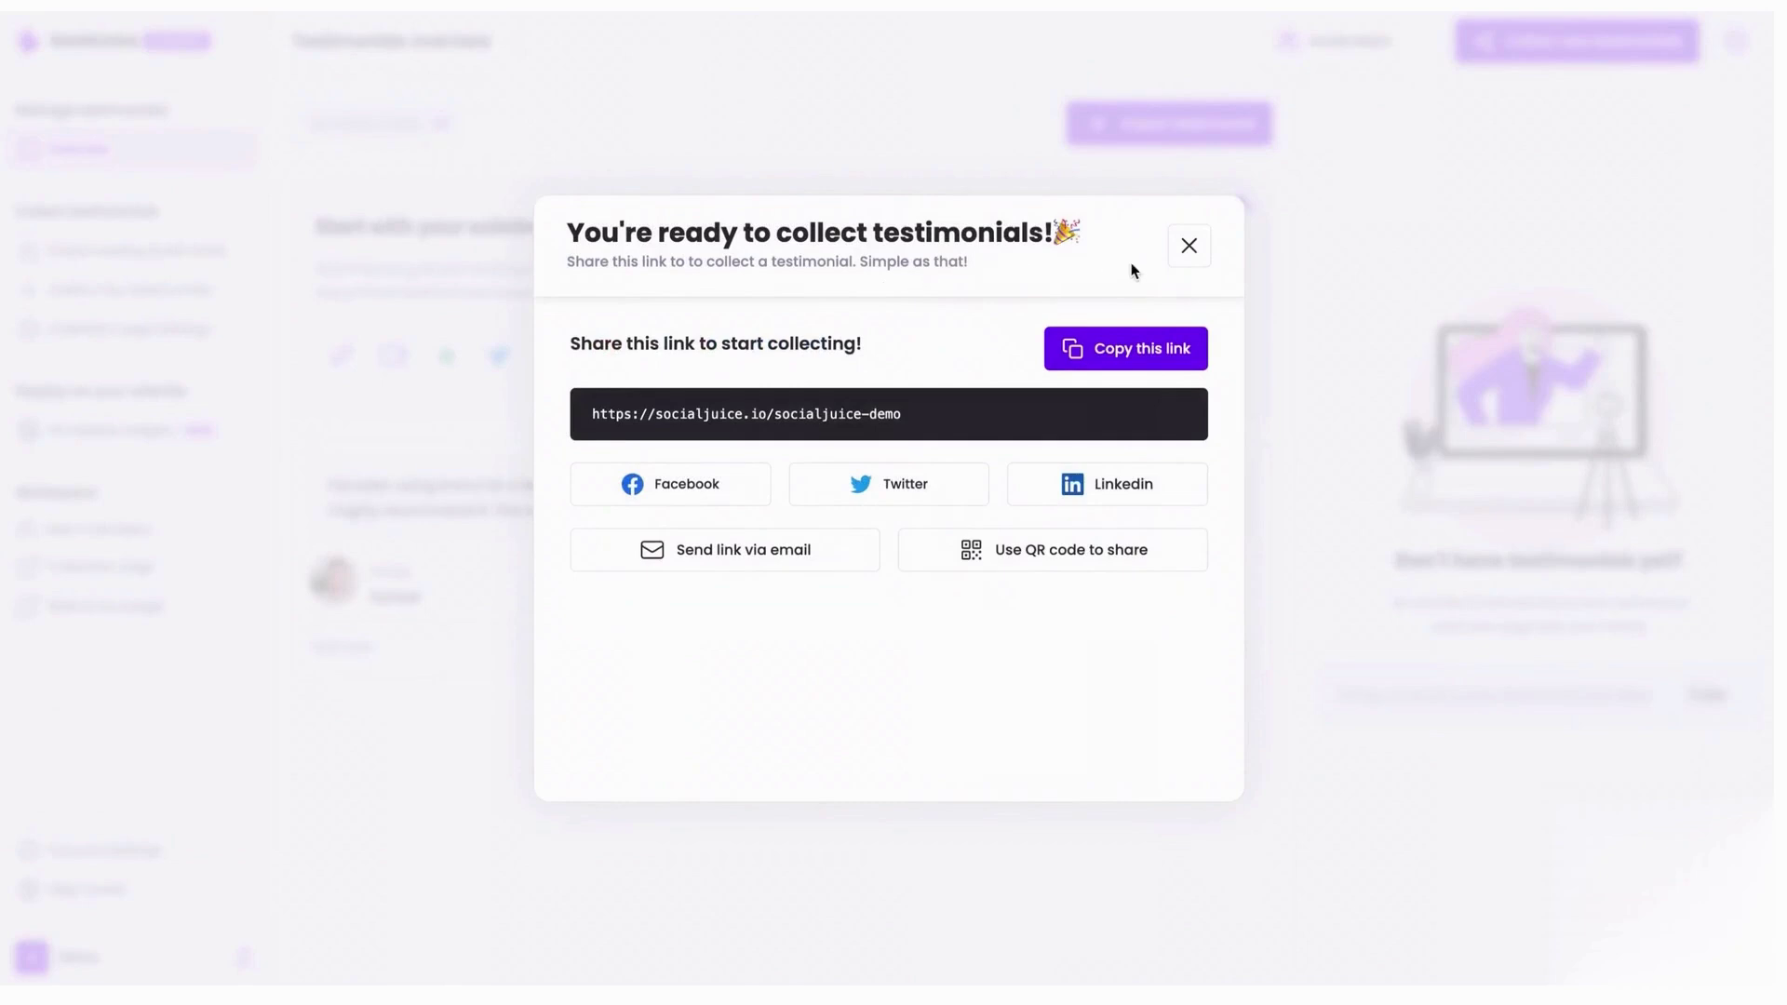
pyautogui.click(1188, 247)
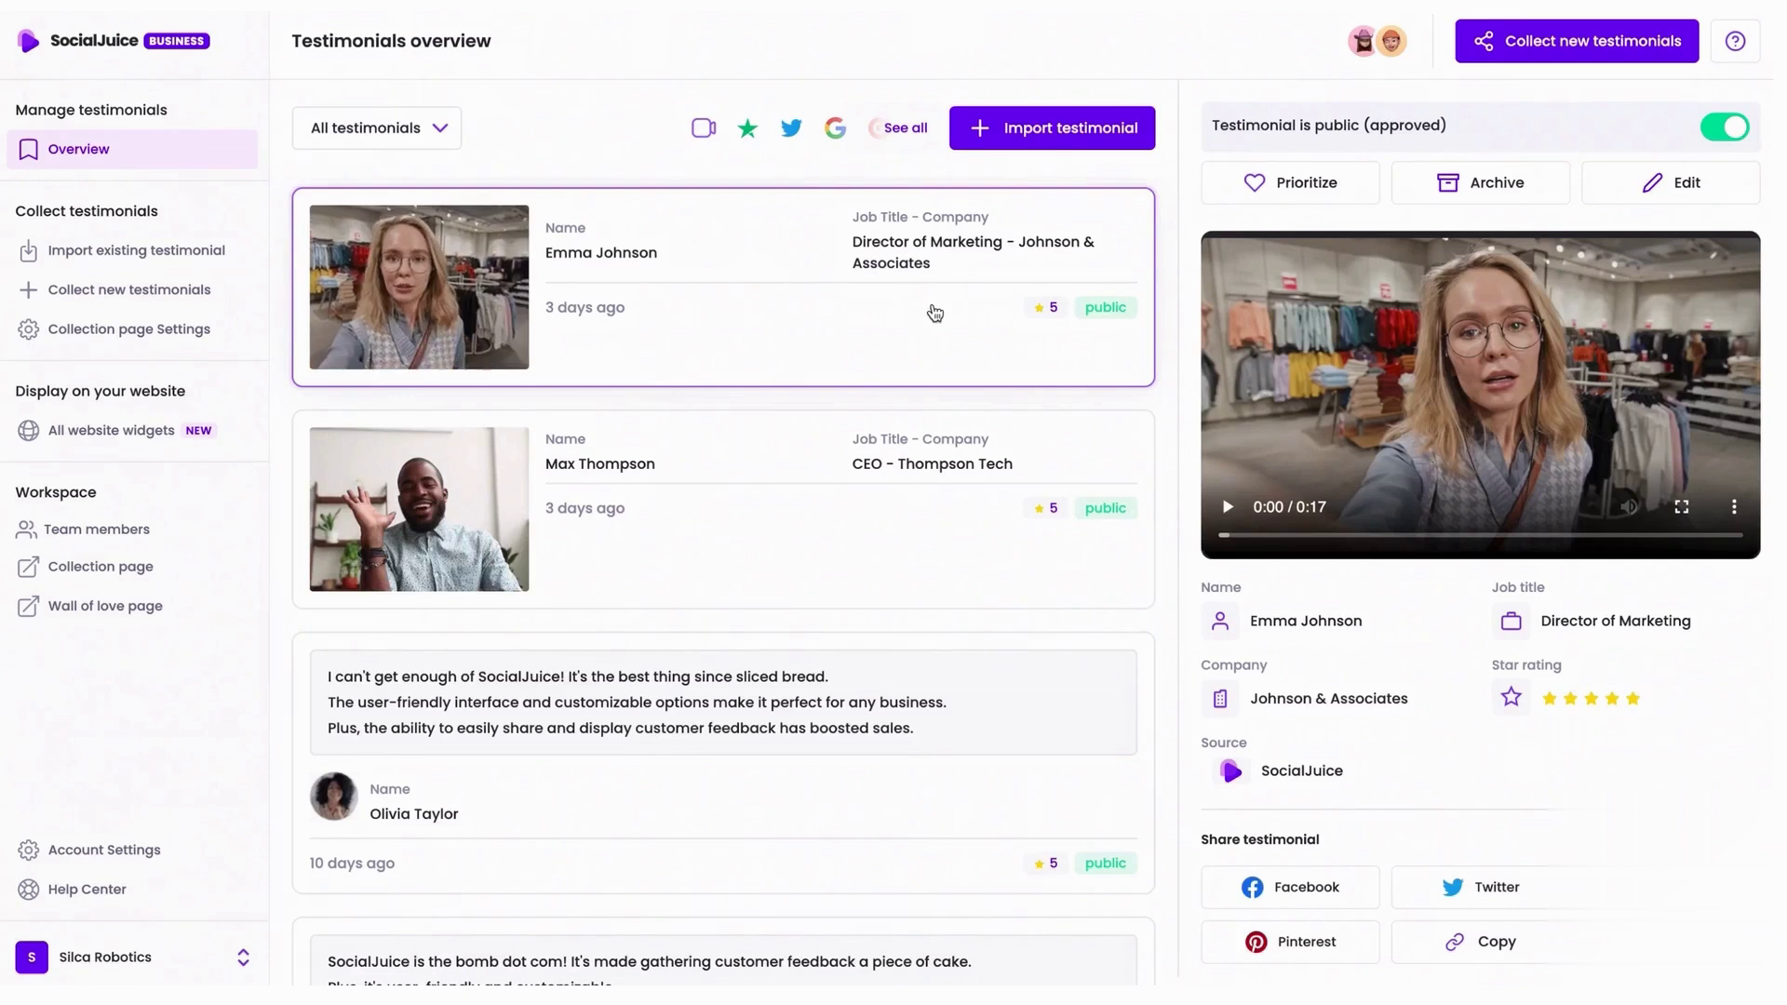
# Step: Examine the selected video testimonial's sharing, download and editing options, browse the testimonial list, and open the website widgets
pyautogui.scroll(-5, 1349, 440)
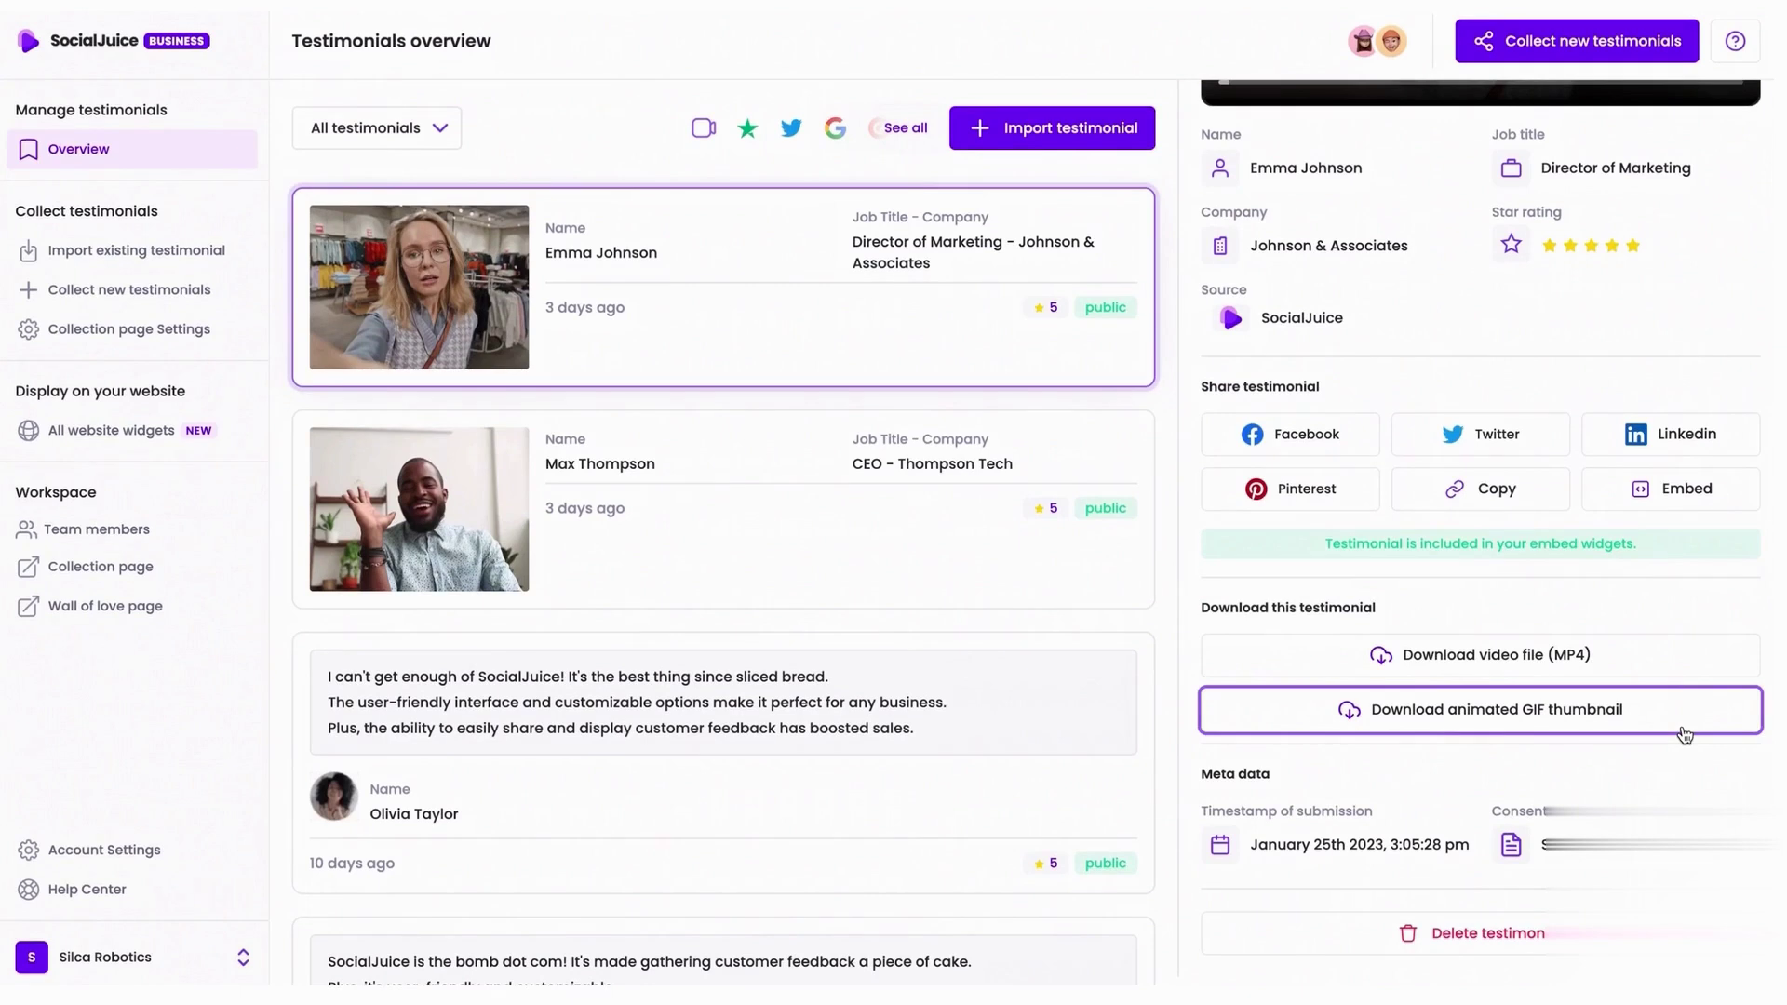
pyautogui.scroll(5, 1396, 106)
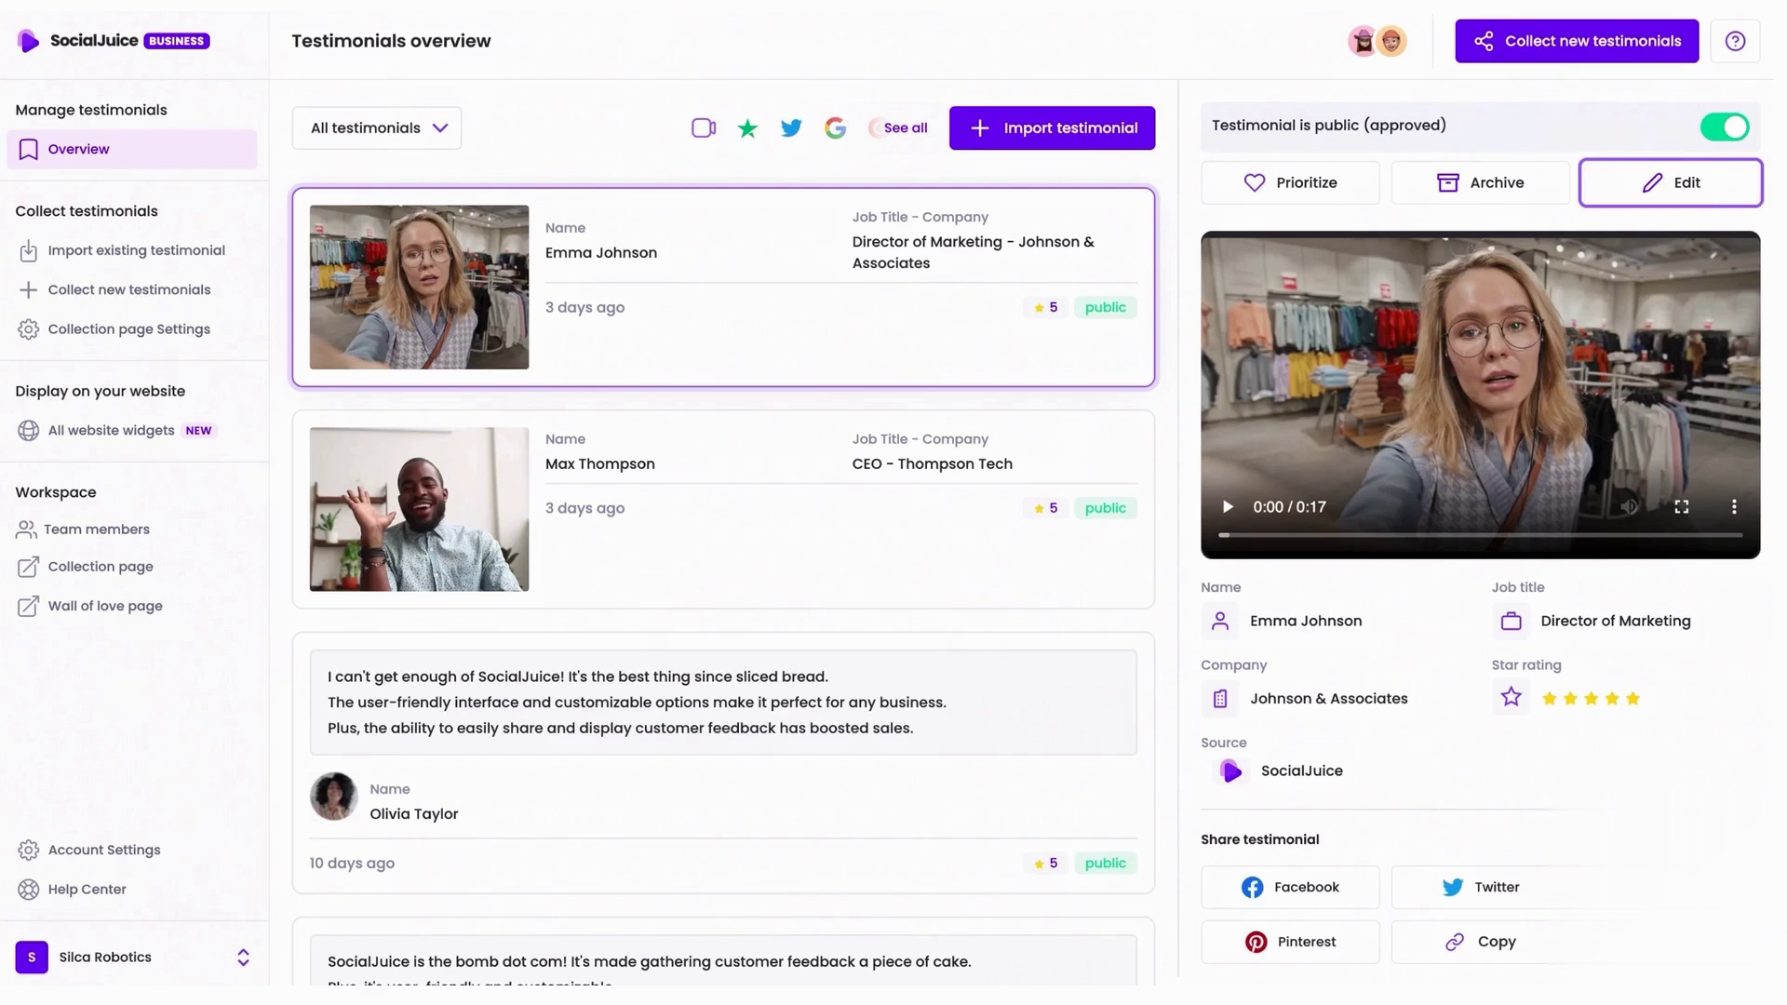
pyautogui.scroll(-5, 626, 426)
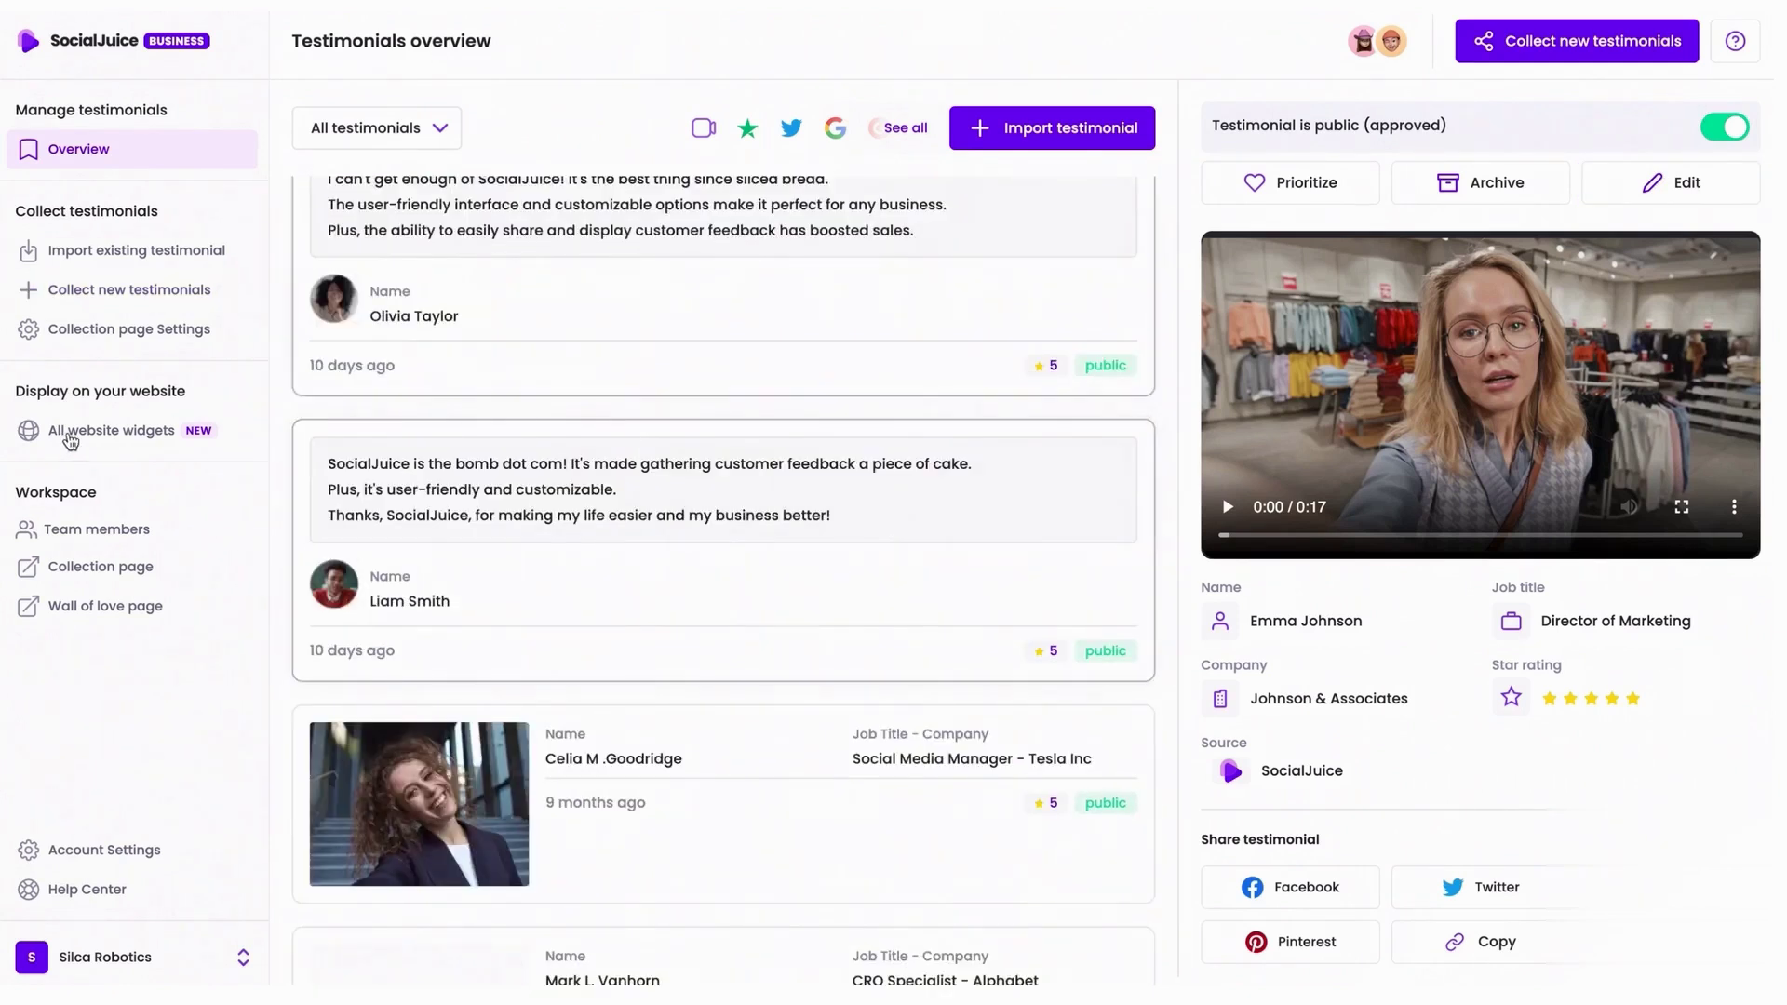
pyautogui.click(112, 436)
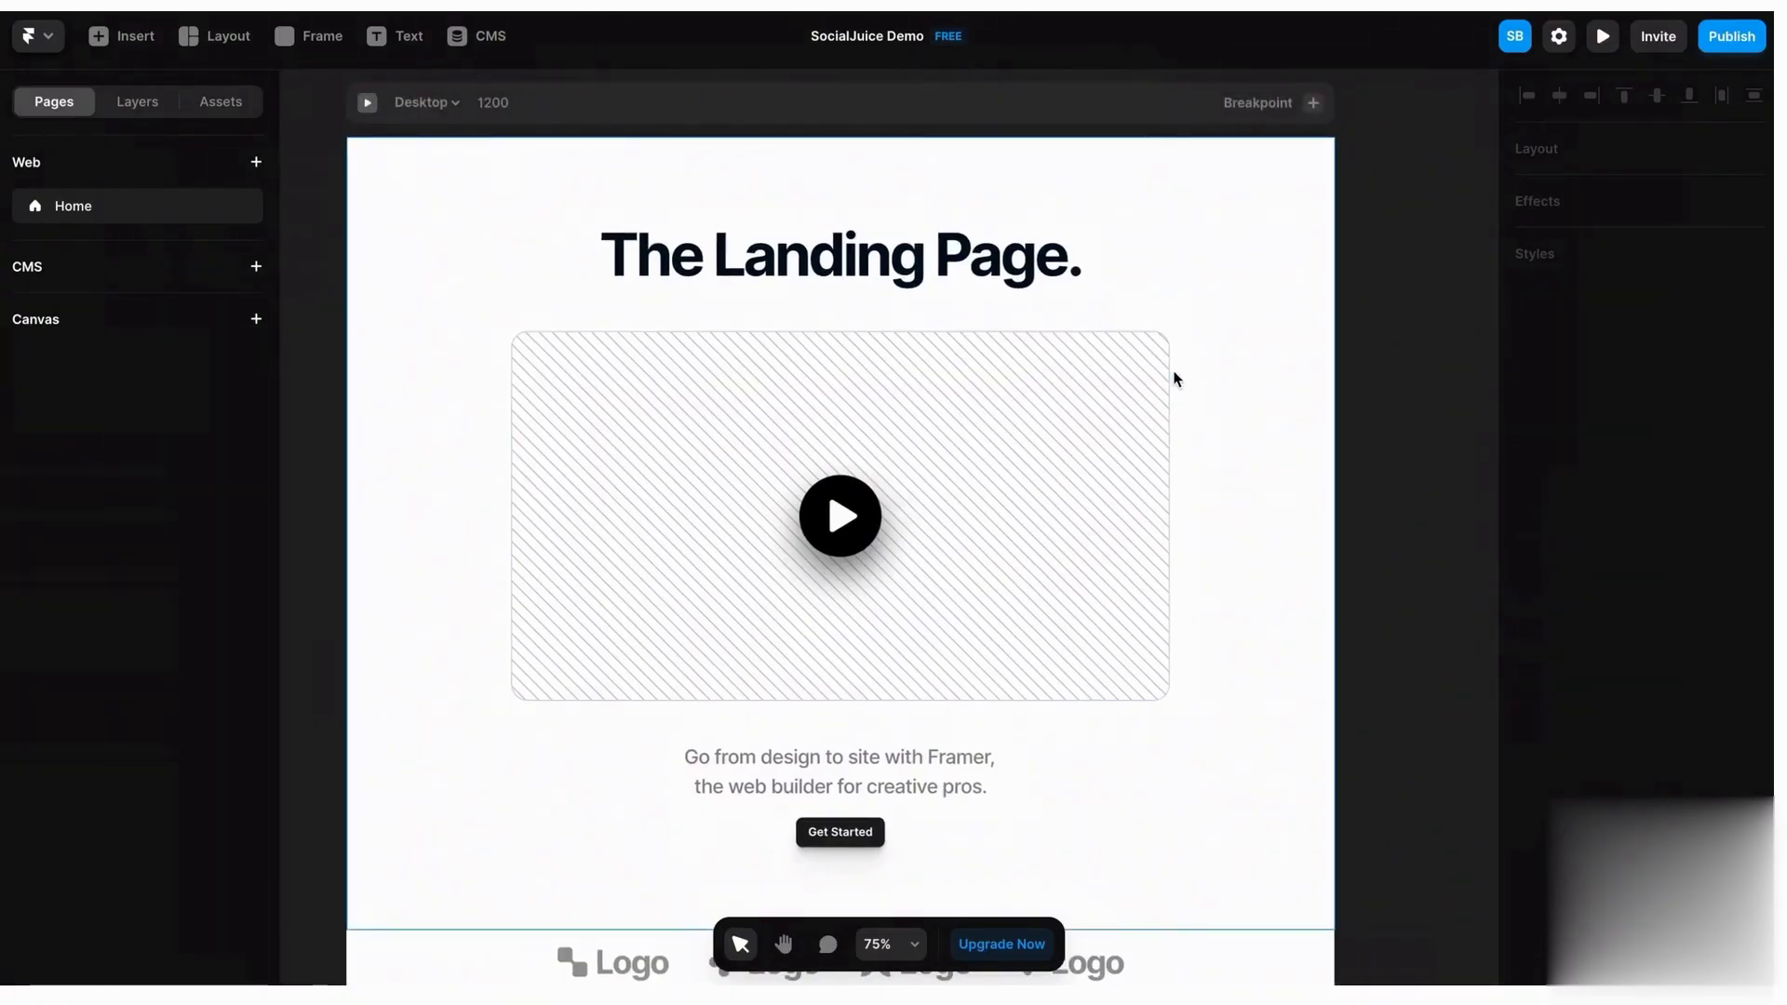
# Step: Insert an Embed component on the landing page between the Easy section and the FAQ
pyautogui.scroll(-15, 1169, 401)
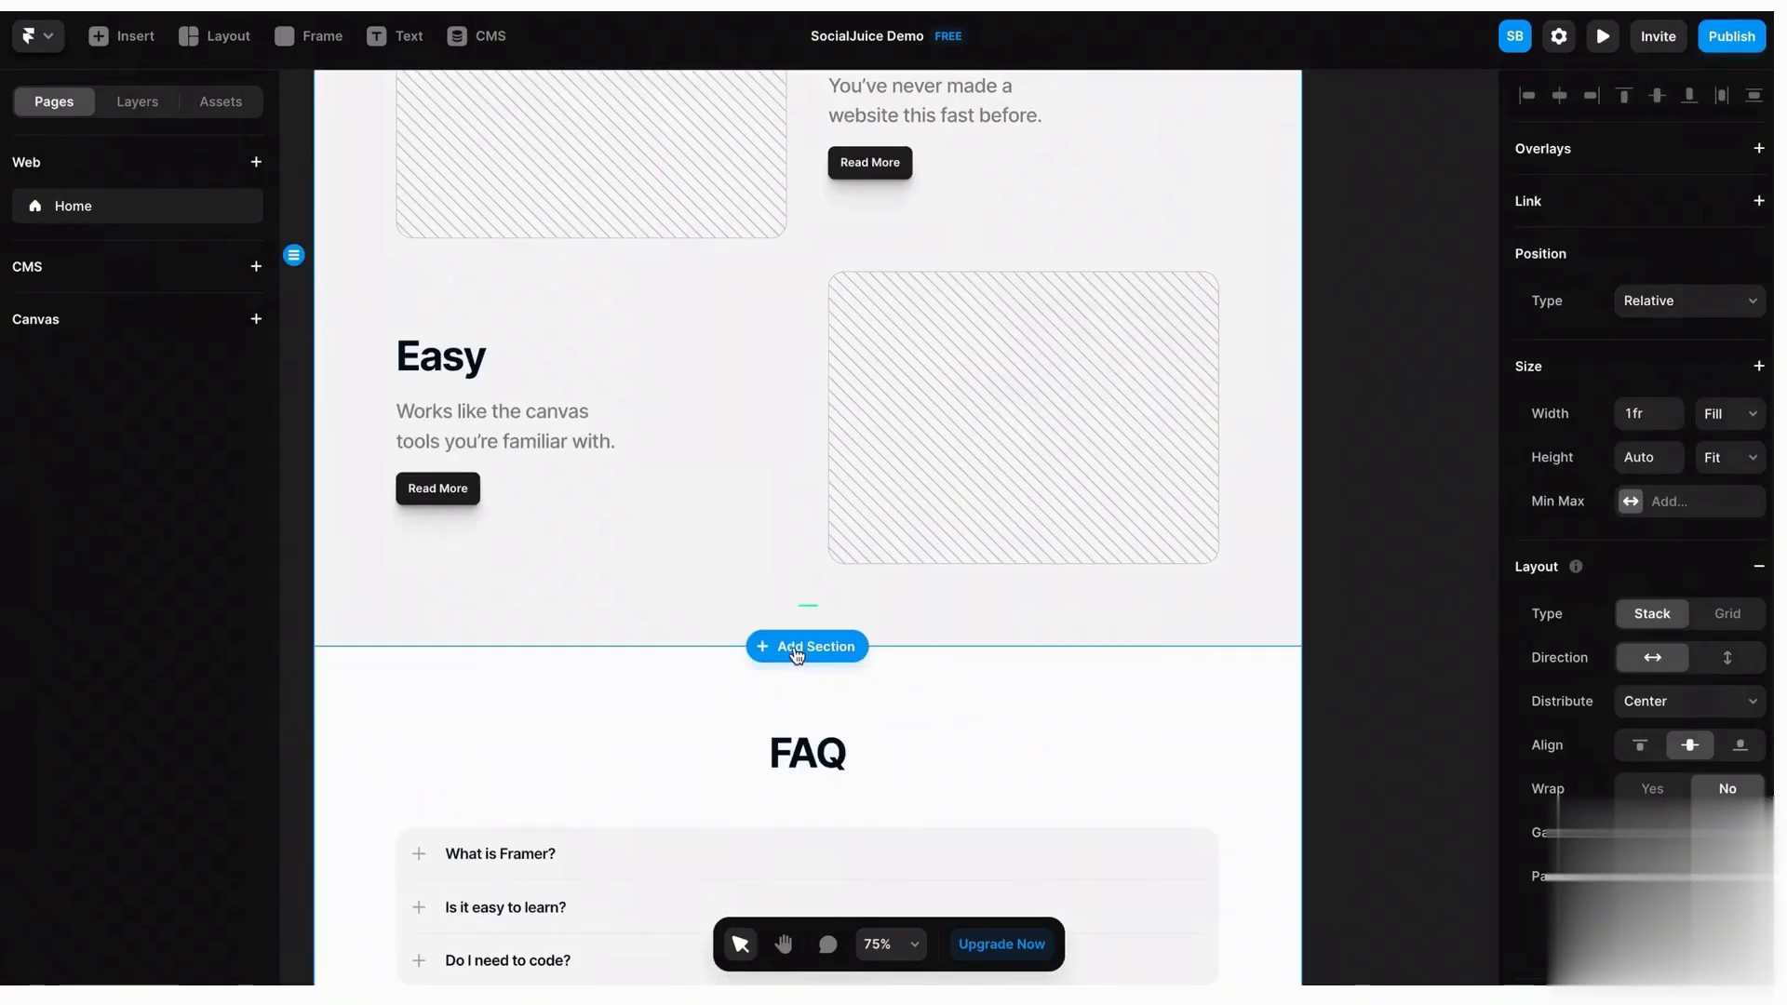
pyautogui.click(796, 646)
pyautogui.click(132, 890)
pyautogui.moveTo(363, 538); pyautogui.dragTo(789, 646)
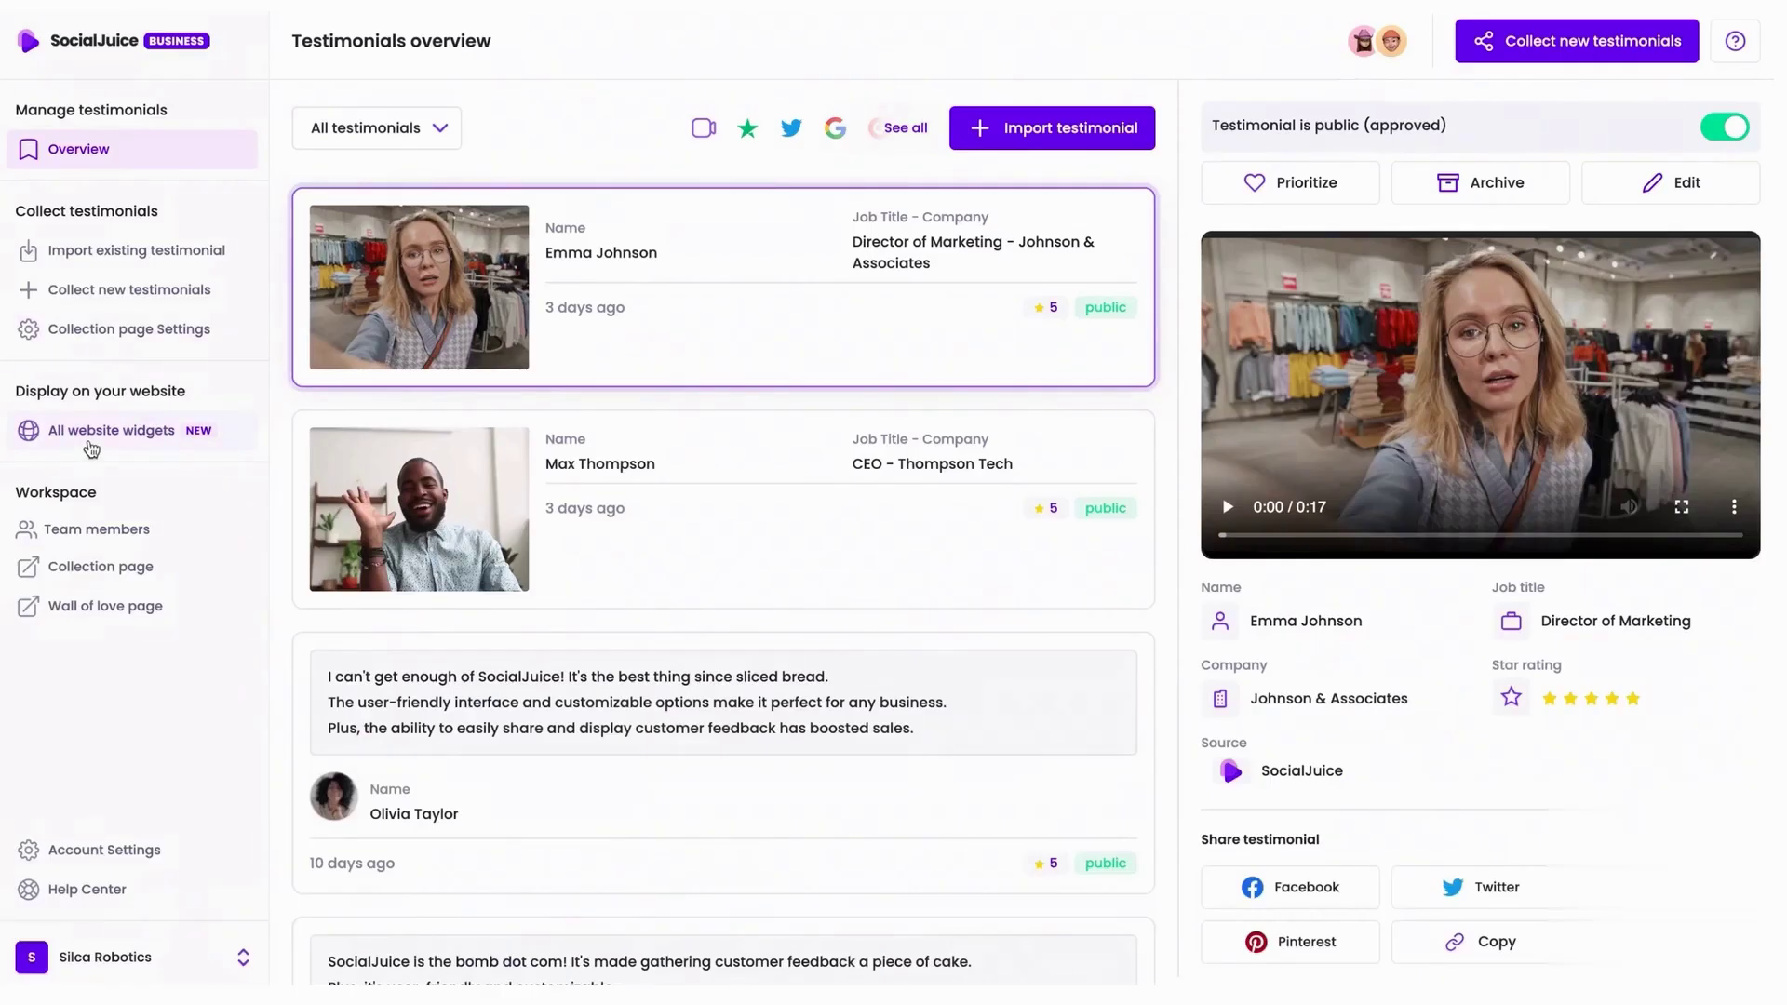
# Step: Choose the Deluxe video testimonial widget, look over its implementation guides and settings, and copy its embed snippet
pyautogui.click(88, 439)
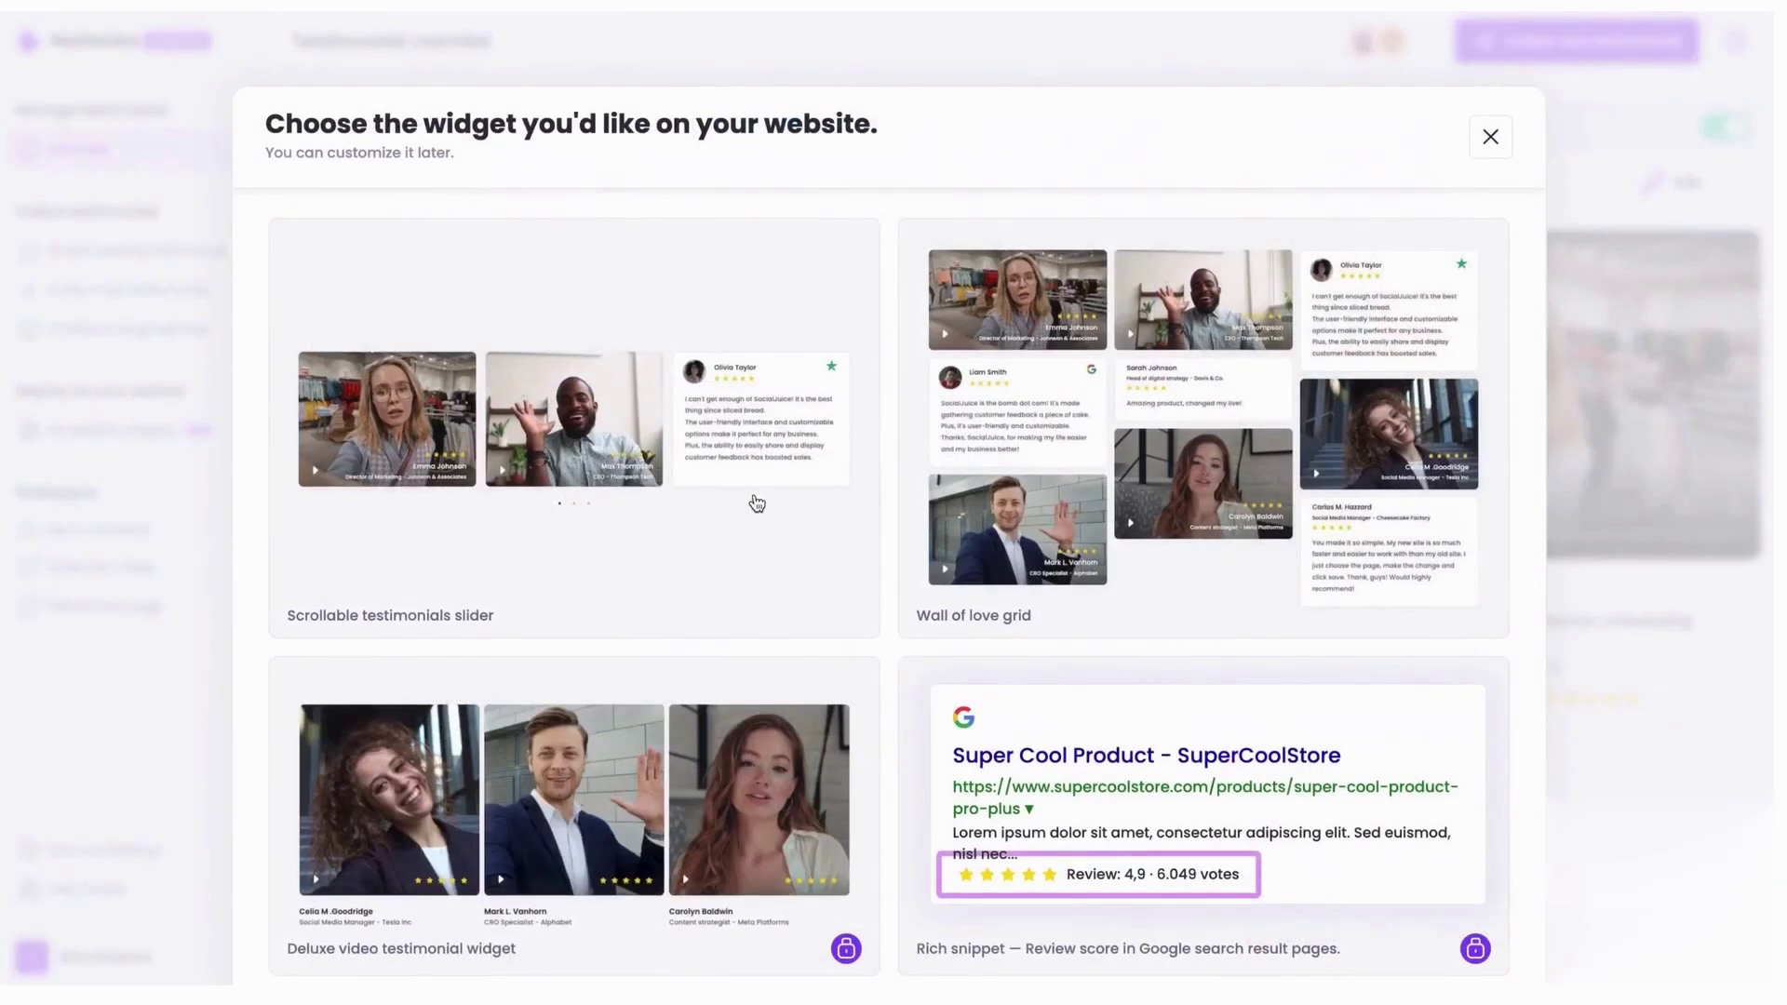
pyautogui.click(629, 789)
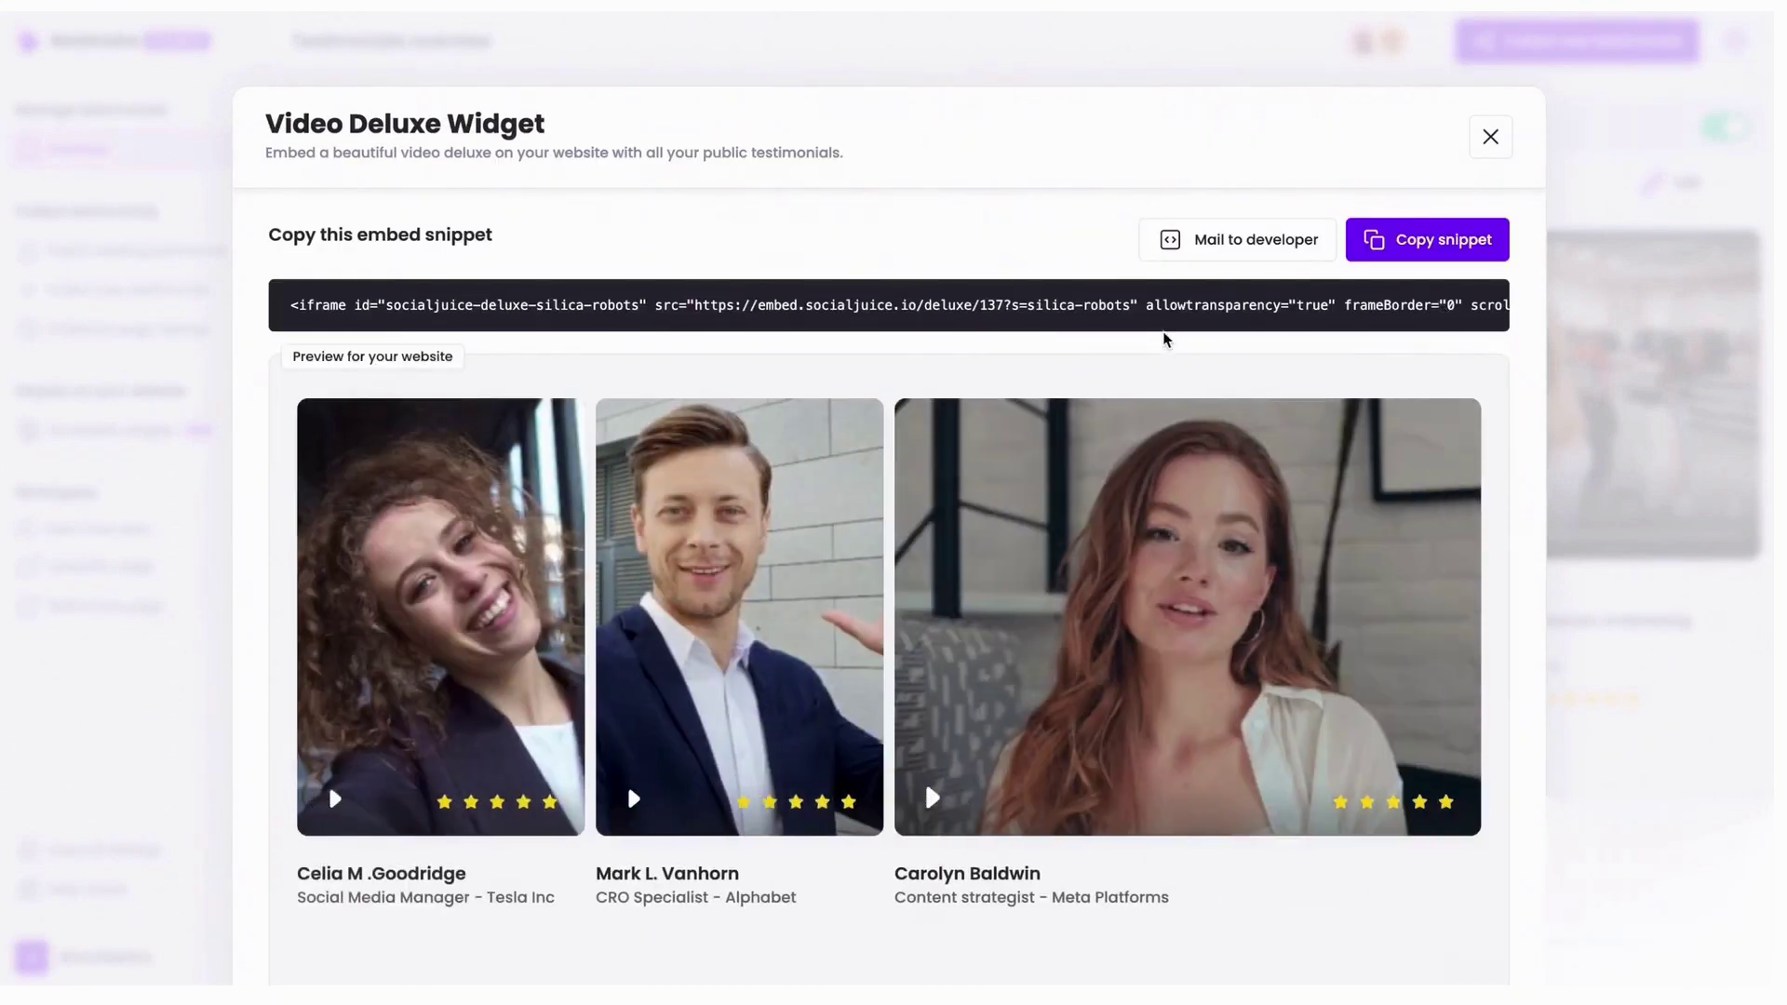
pyautogui.scroll(-5, 1117, 331)
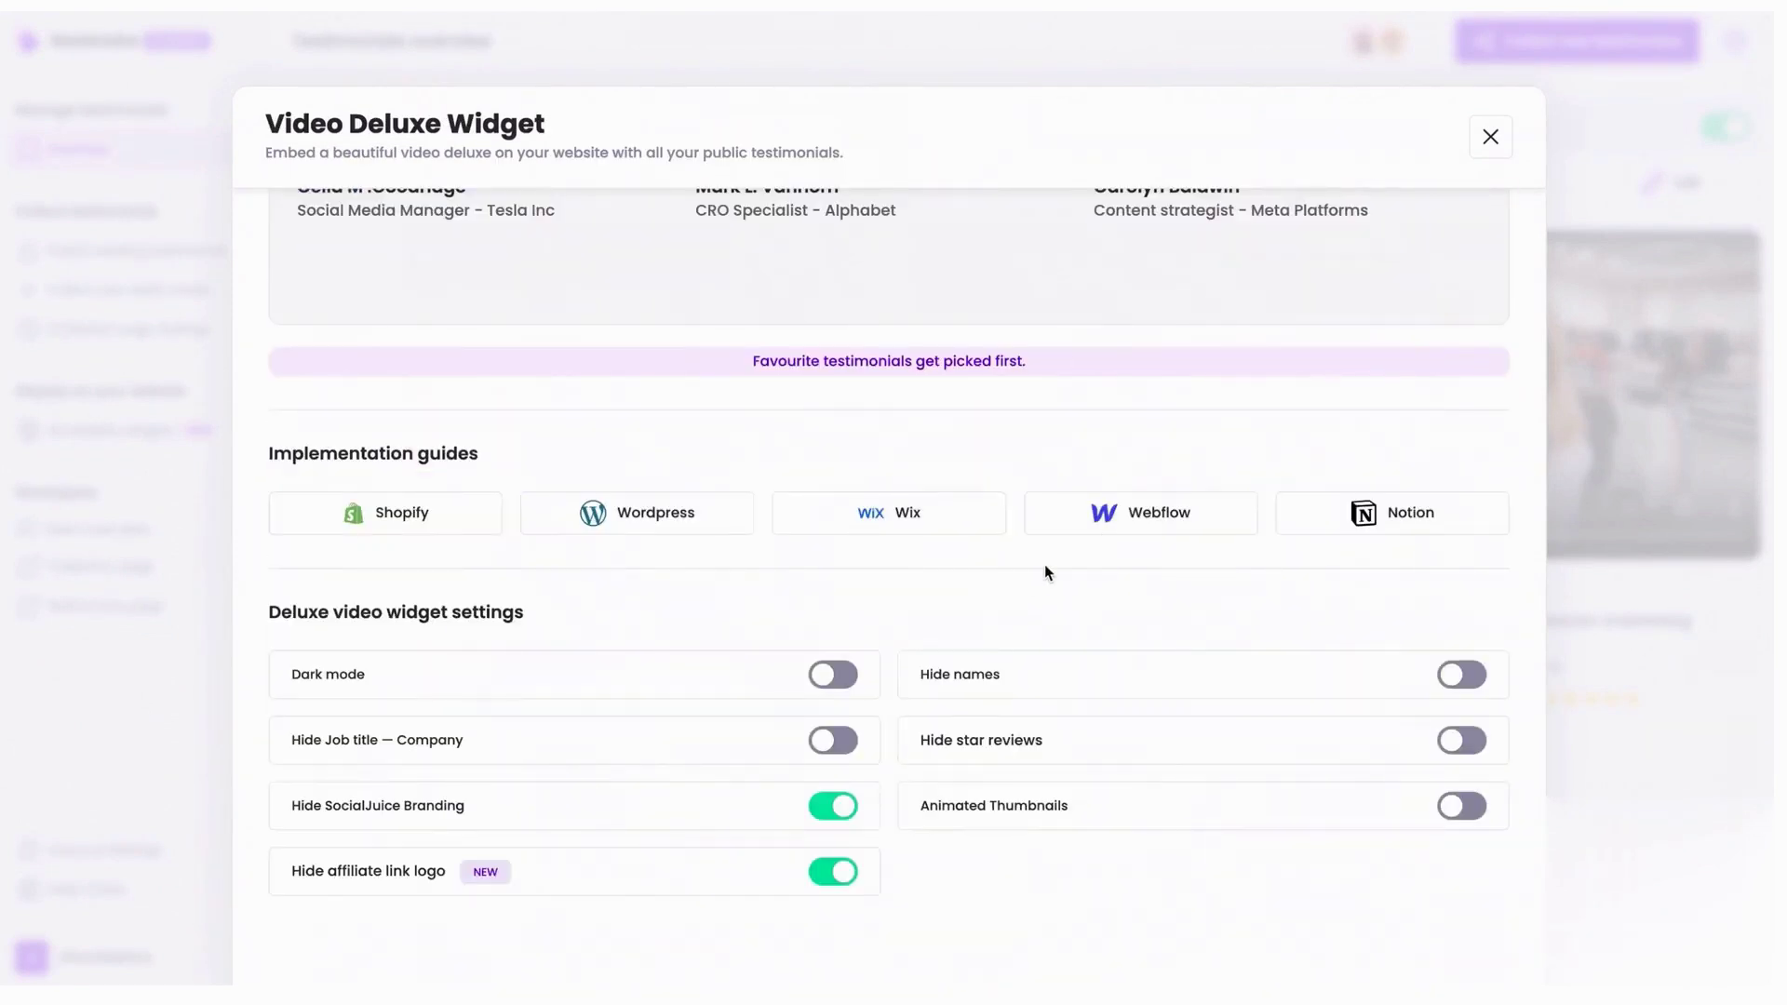
pyautogui.scroll(5, 1044, 568)
pyautogui.click(1466, 242)
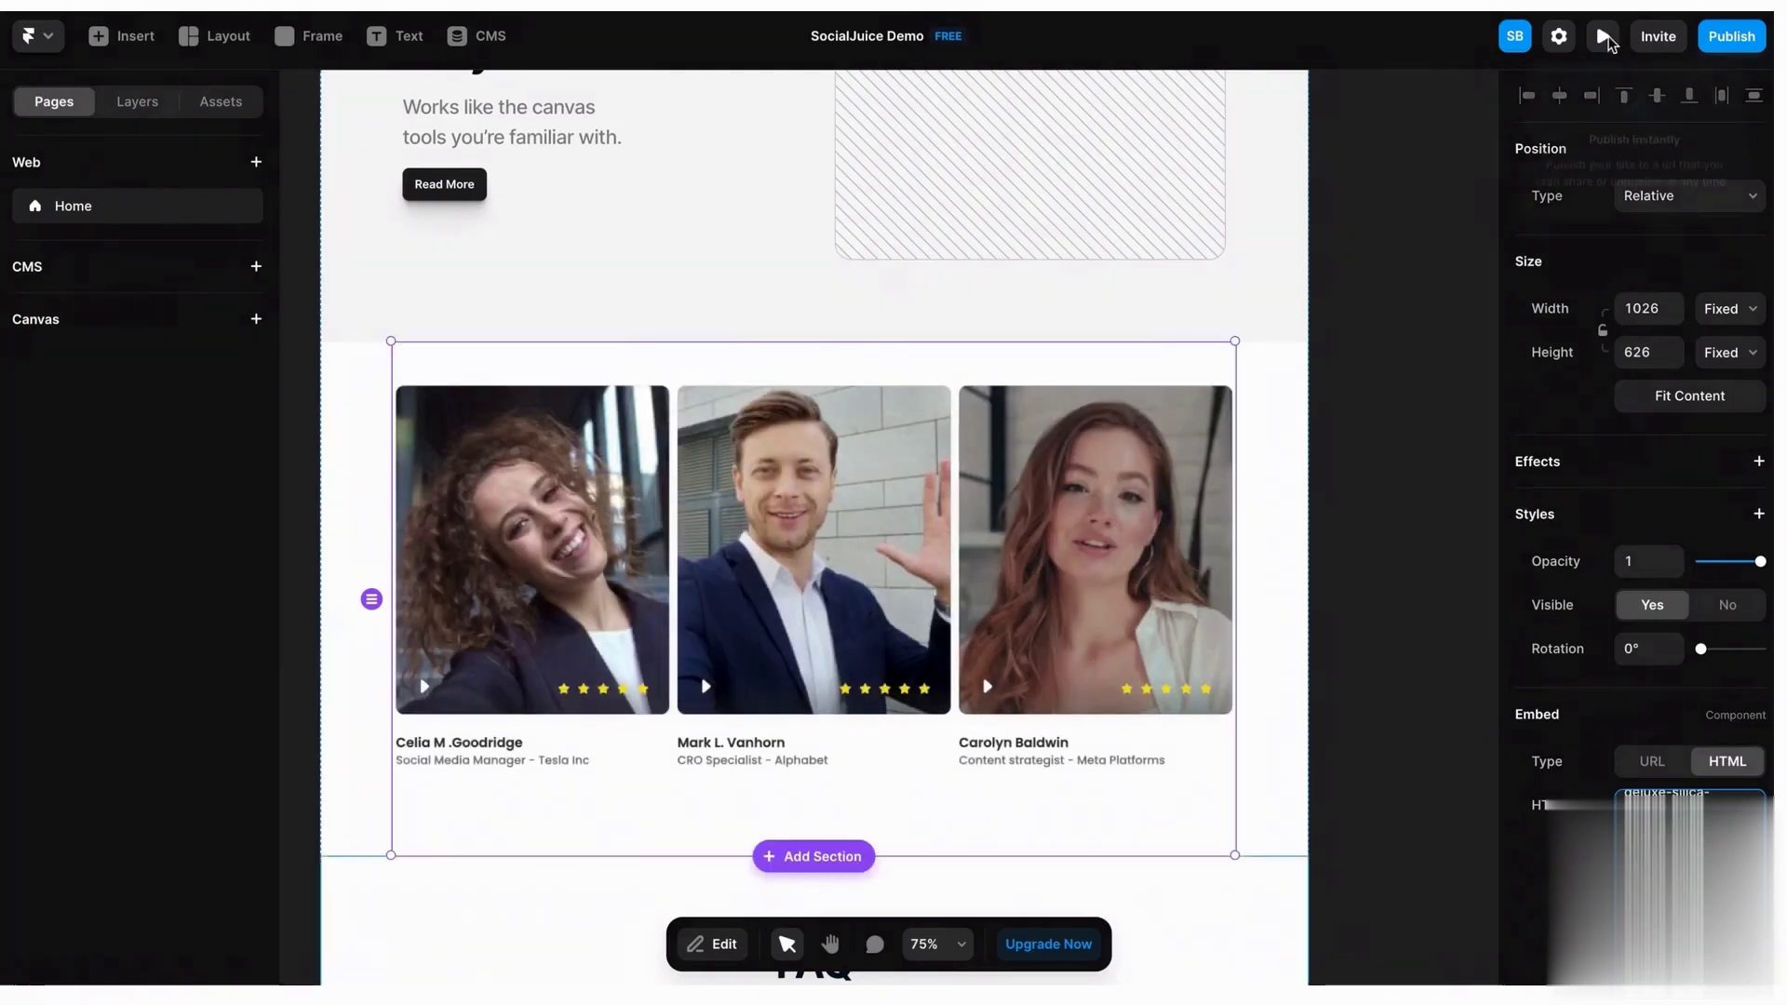
# Step: Preview the landing page and check the embedded video testimonial widget above the FAQ
pyautogui.click(1605, 38)
pyautogui.scroll(-20, 1154, 498)
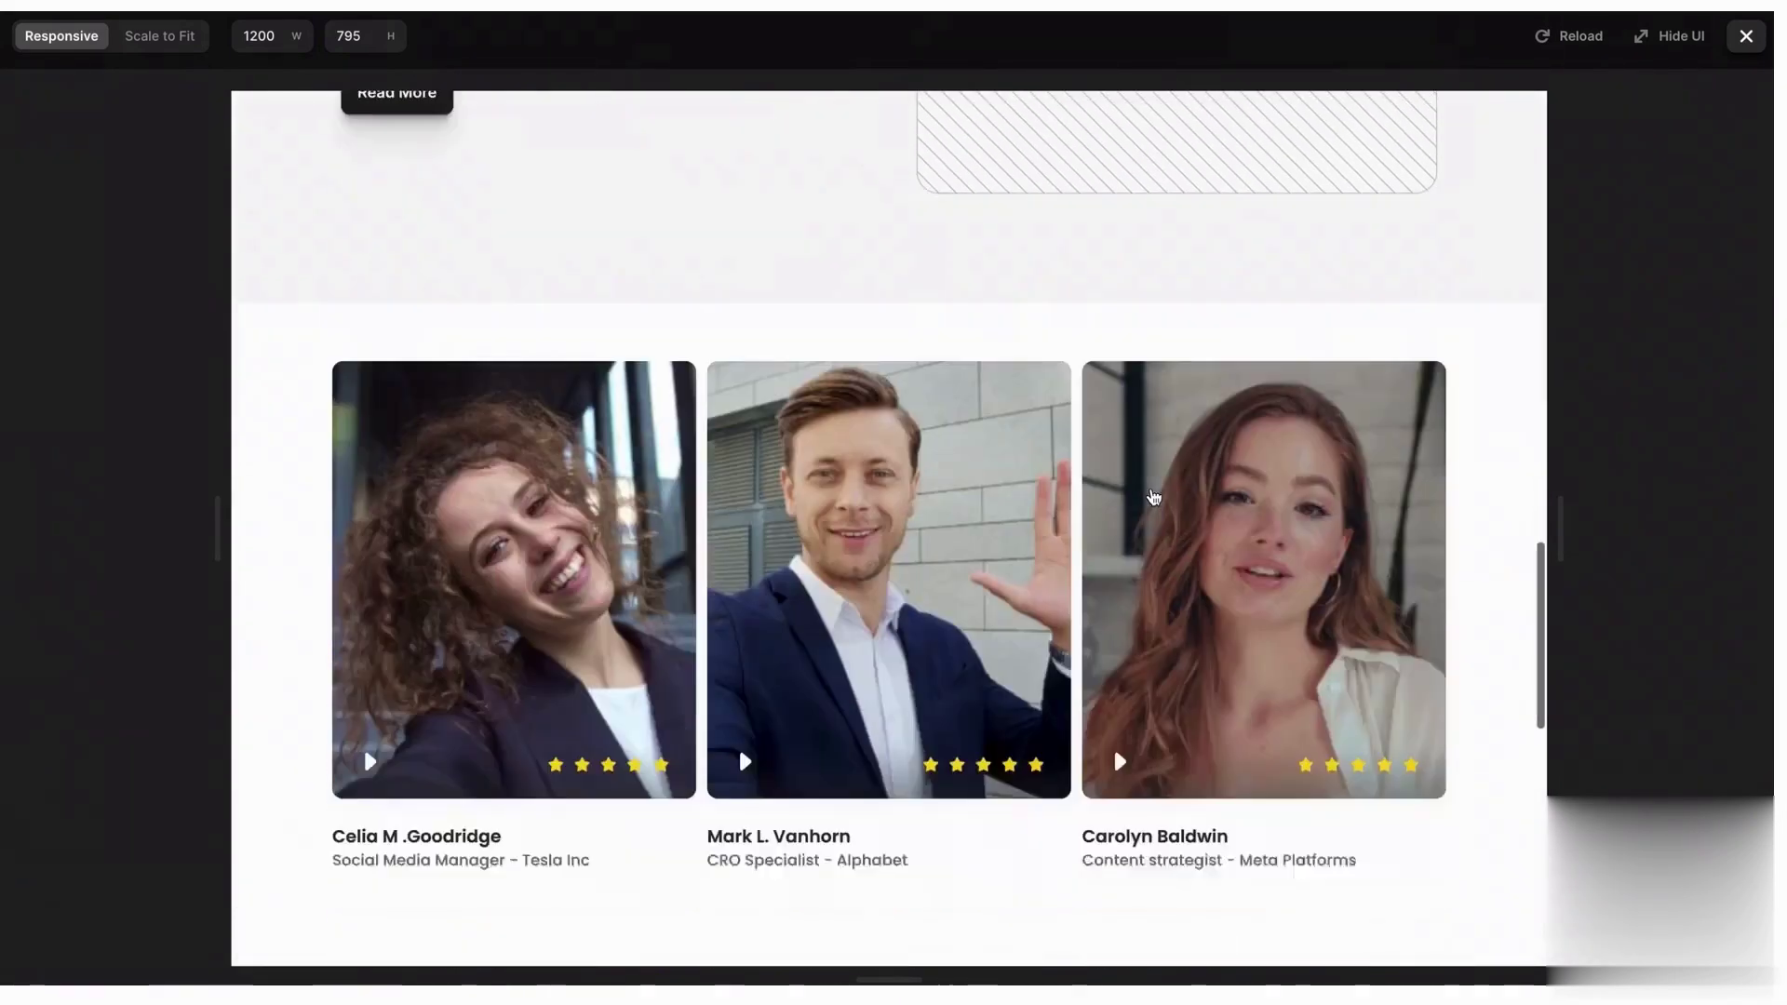
pyautogui.scroll(-1, 1155, 498)
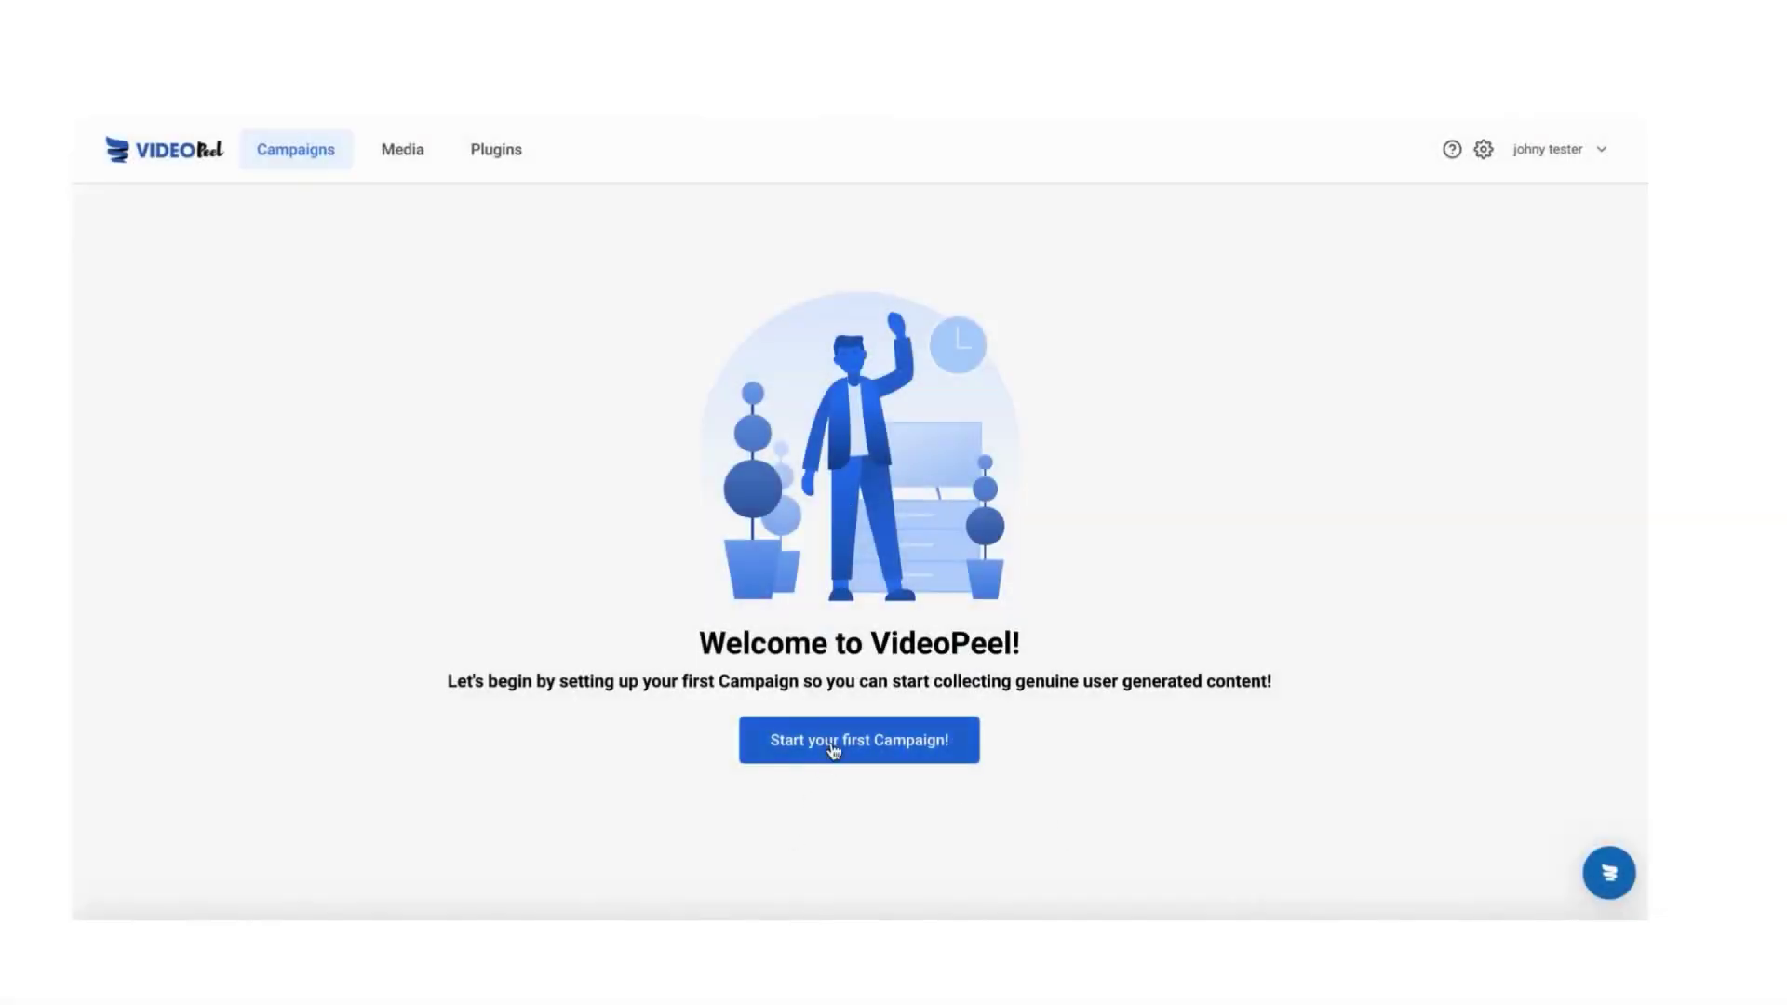
# Step: Start a new VideoPeel campaign named "my first campaign" with the objective Testimonials & Reviews
pyautogui.click(830, 741)
pyautogui.write('My')
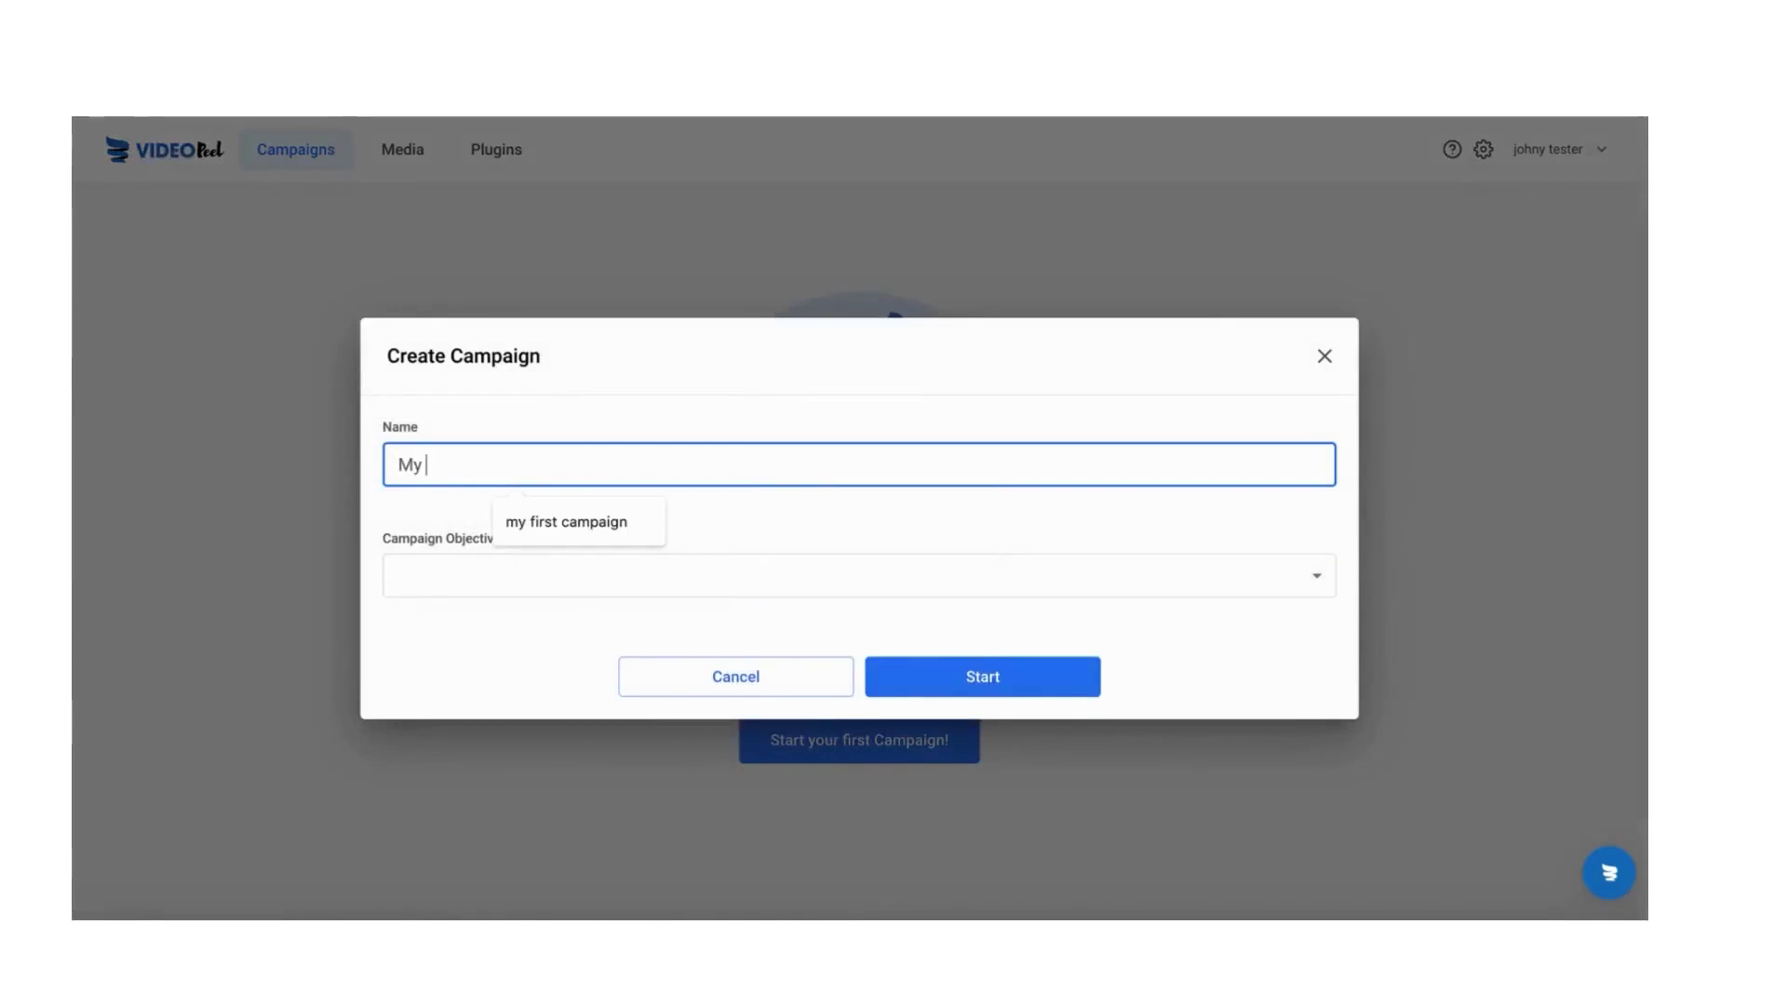
pyautogui.click(662, 535)
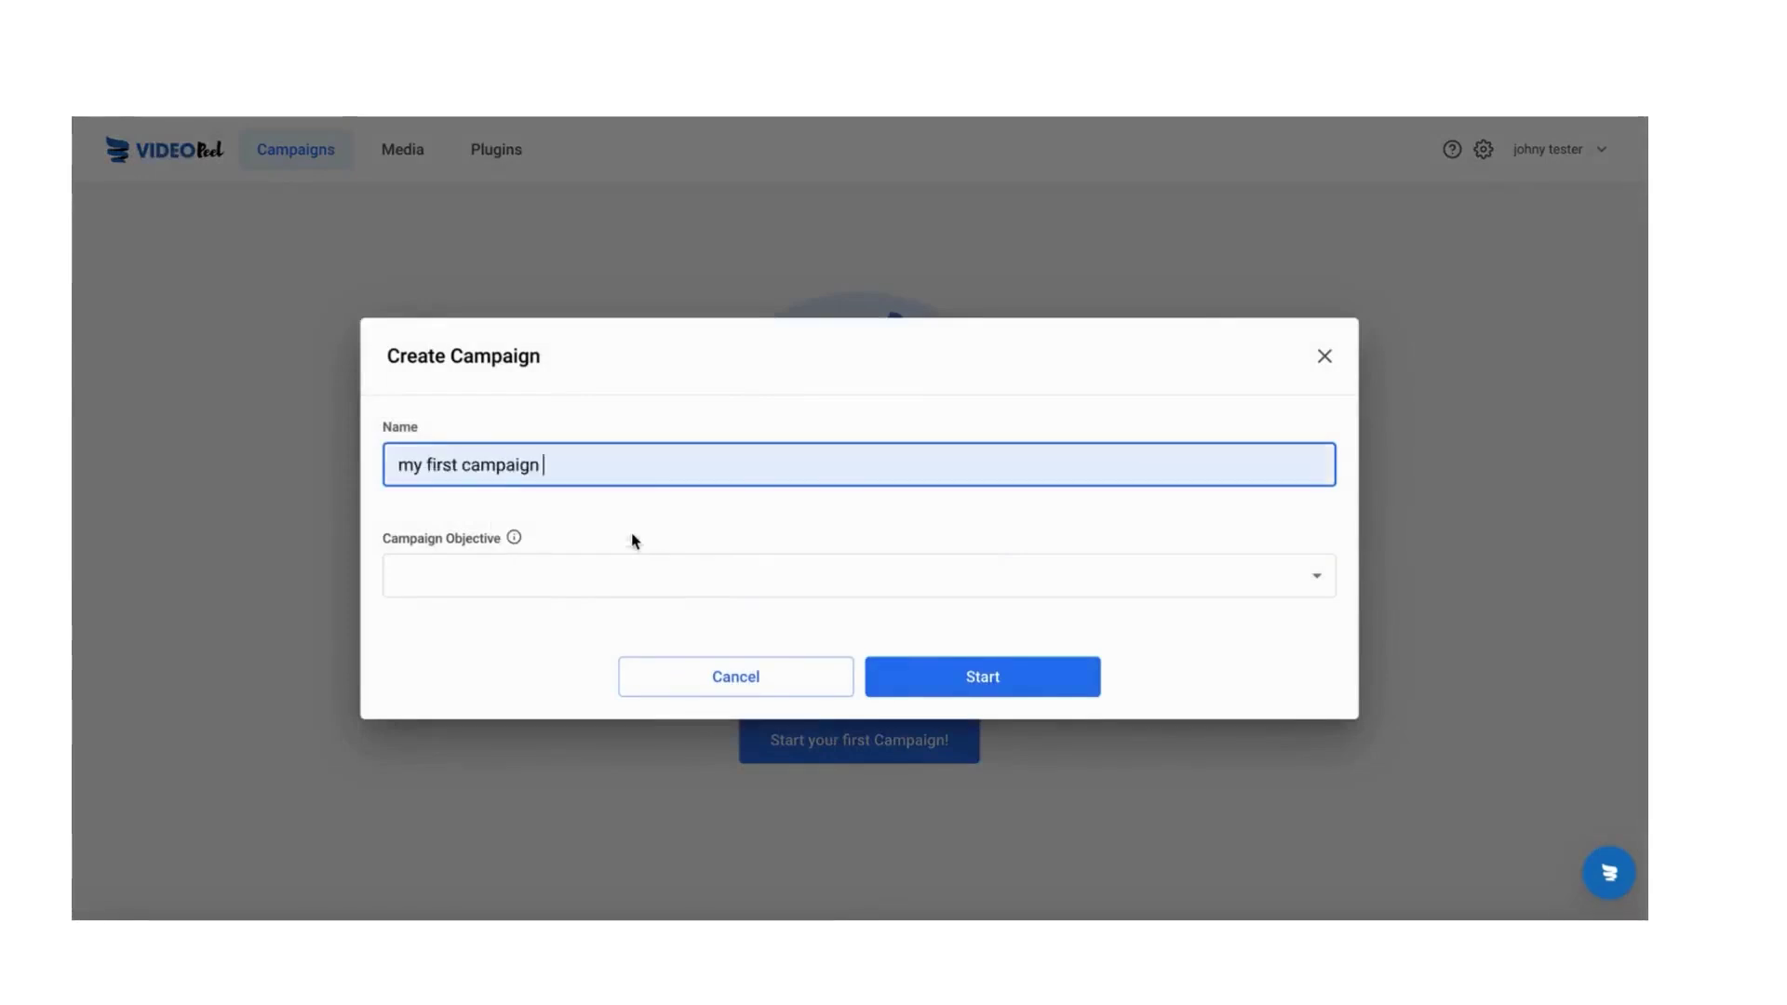
pyautogui.click(572, 584)
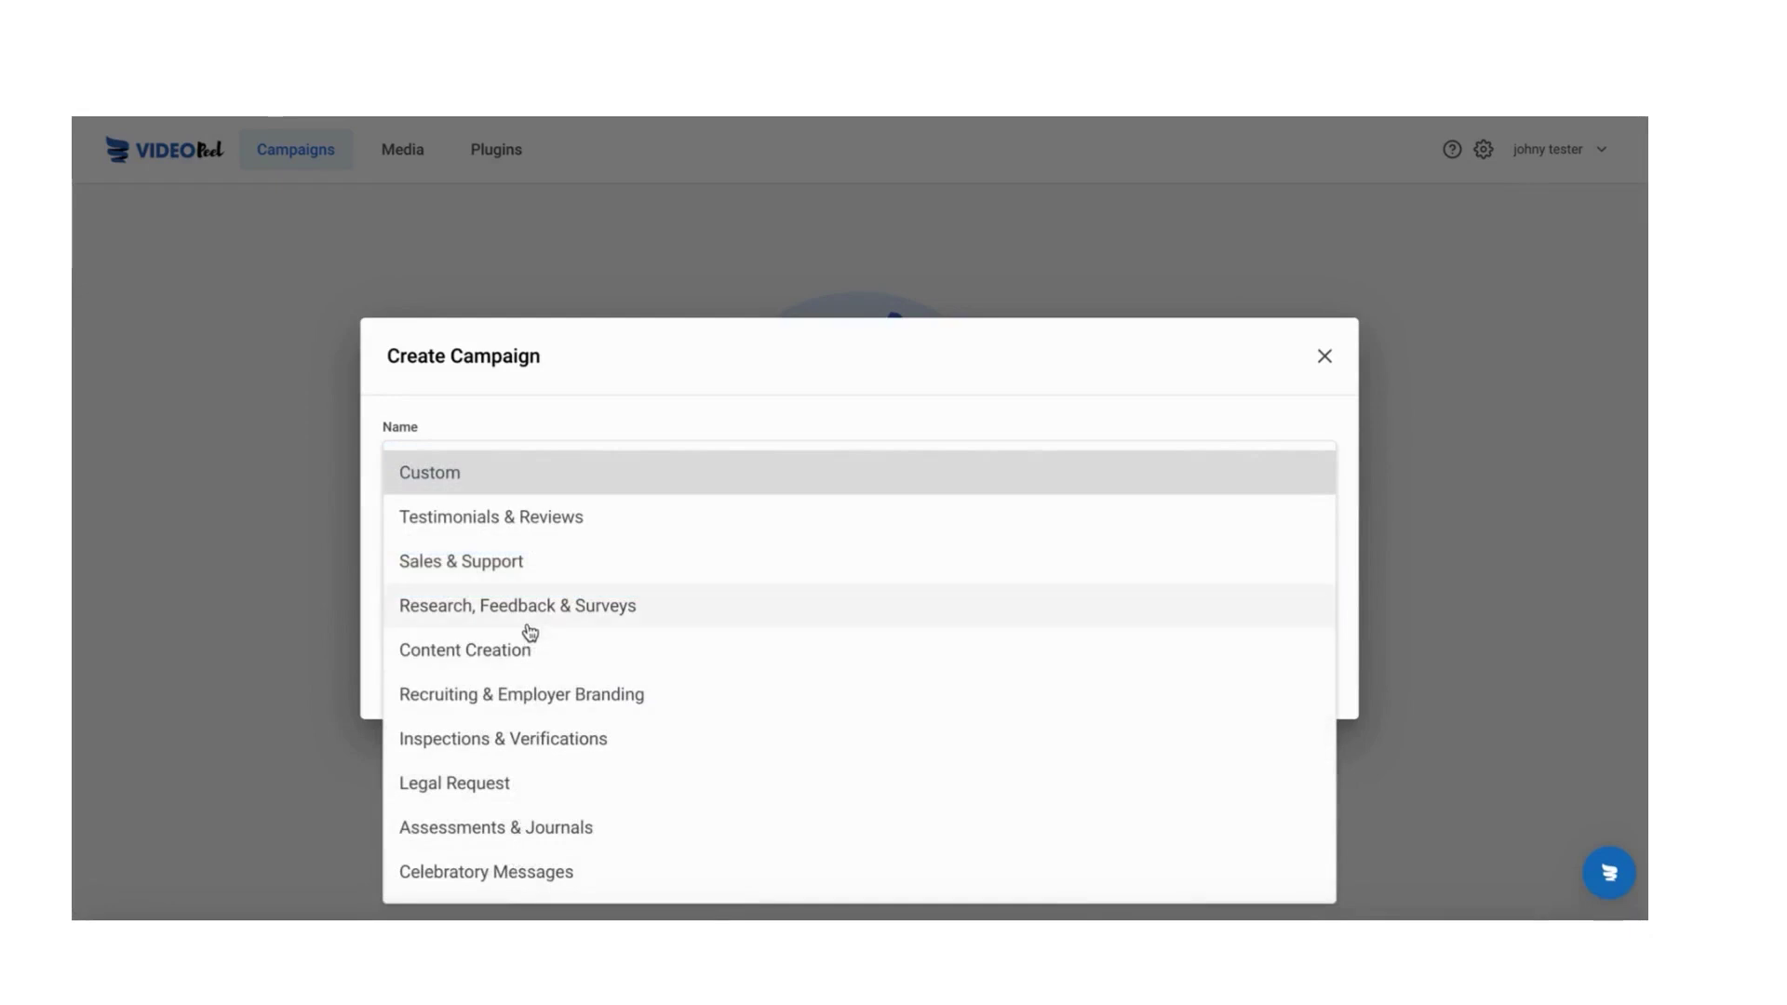
pyautogui.click(558, 528)
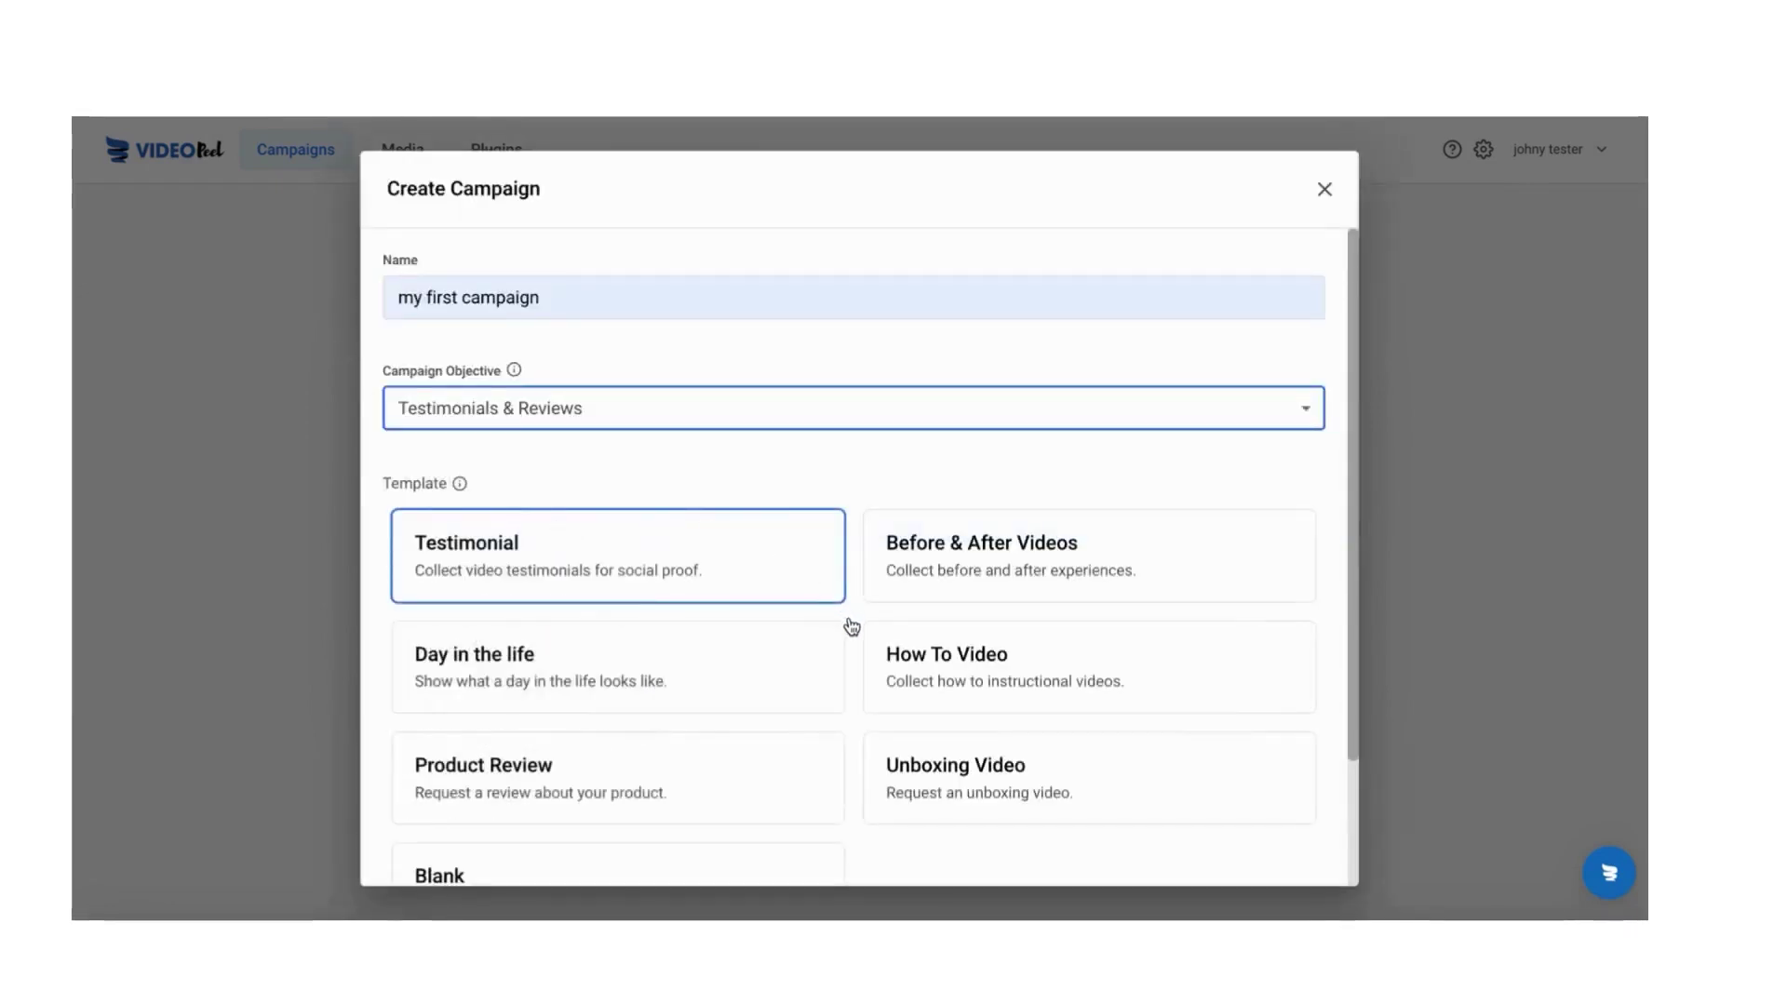
# Step: Pick the Testimonial template, create the campaign, and continue into its editor
pyautogui.scroll(-3, 851, 625)
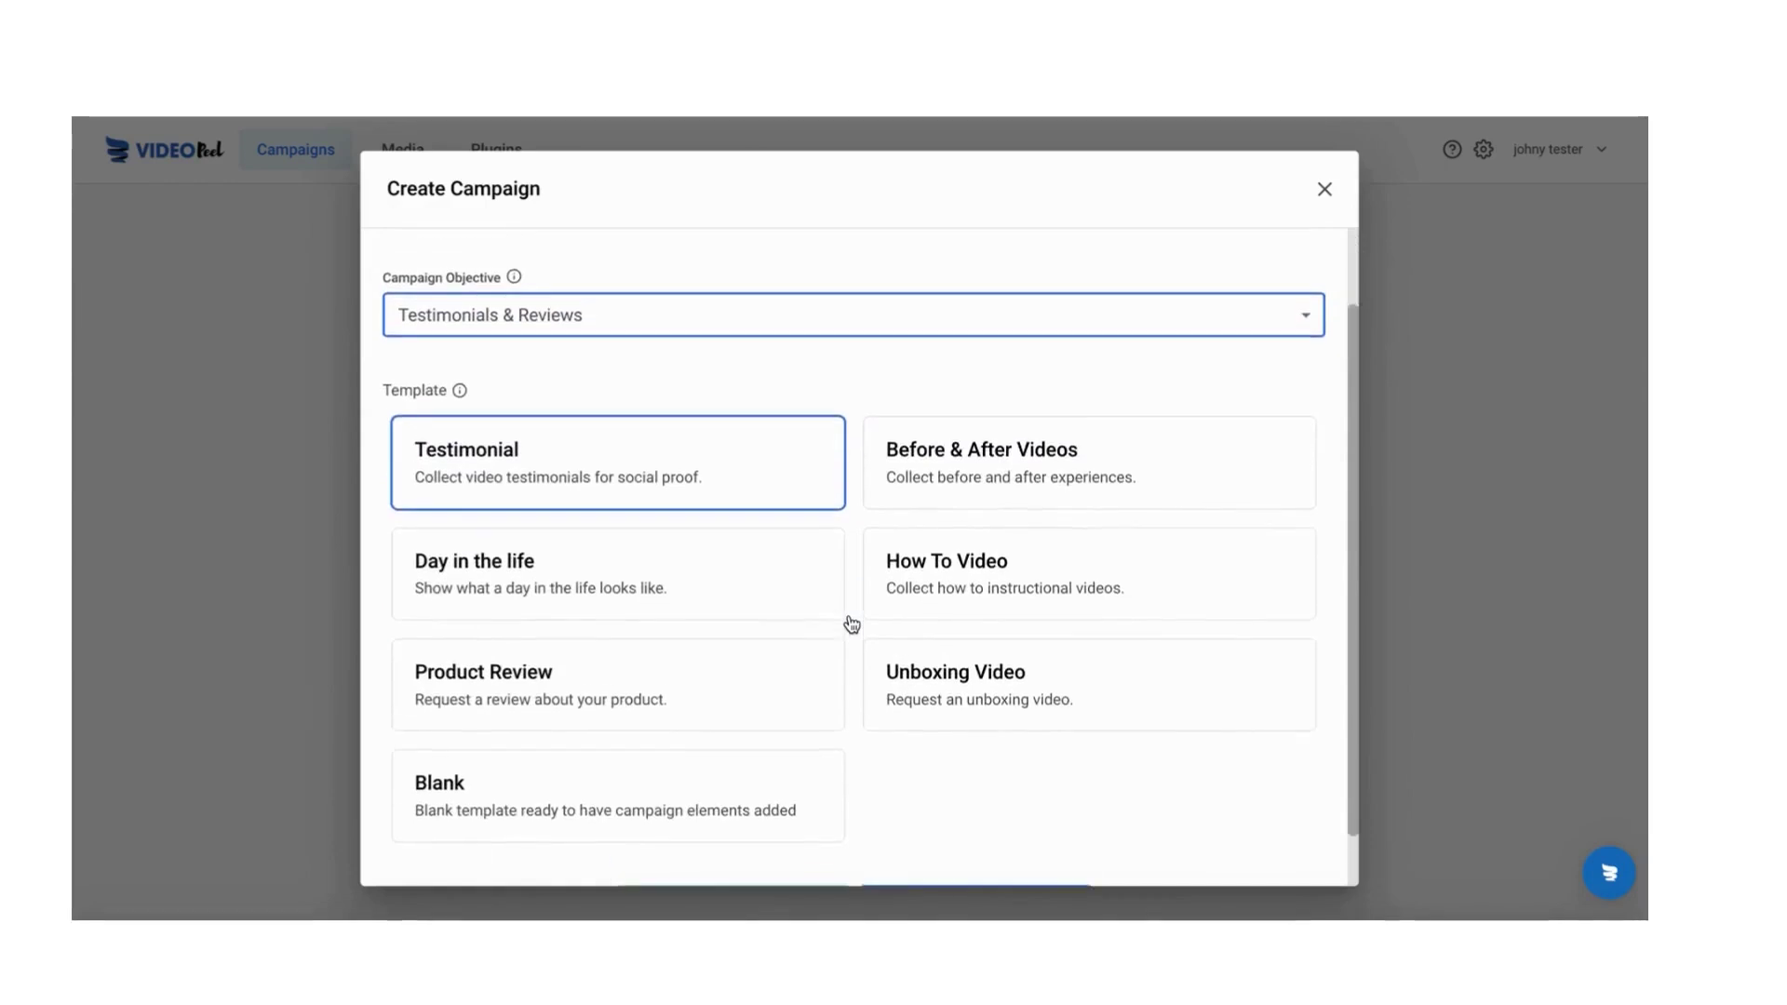
pyautogui.click(763, 434)
pyautogui.click(905, 854)
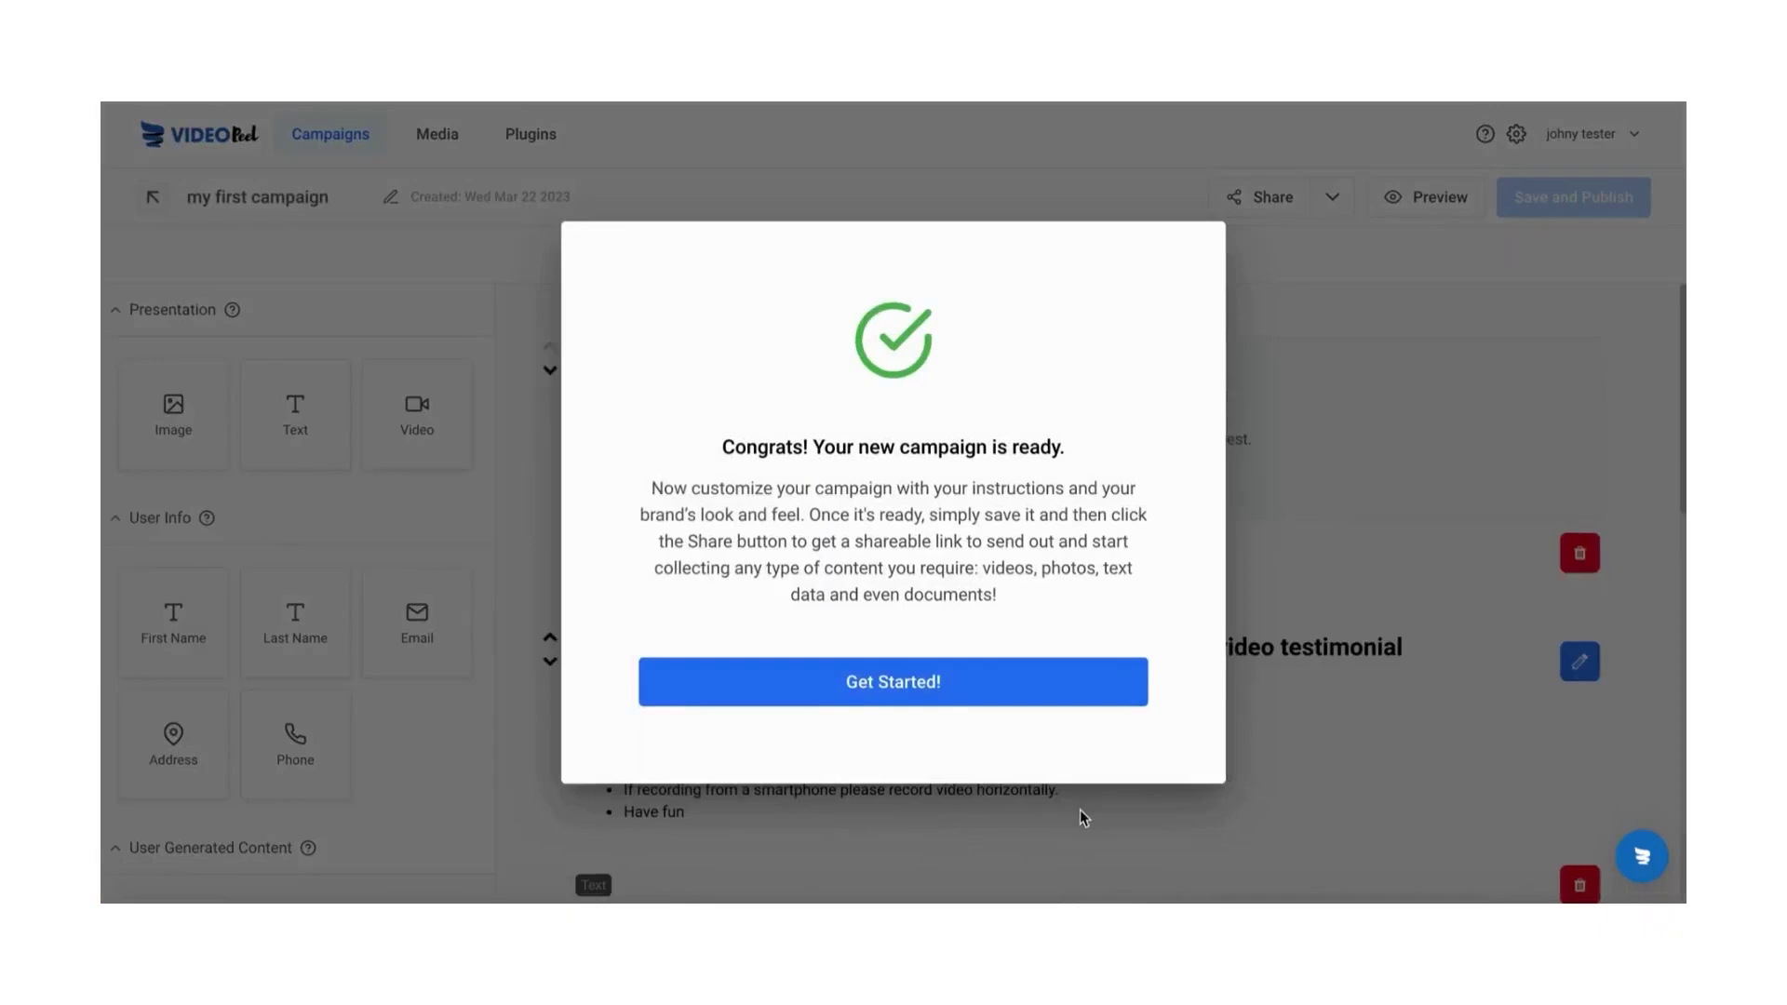
pyautogui.click(1019, 684)
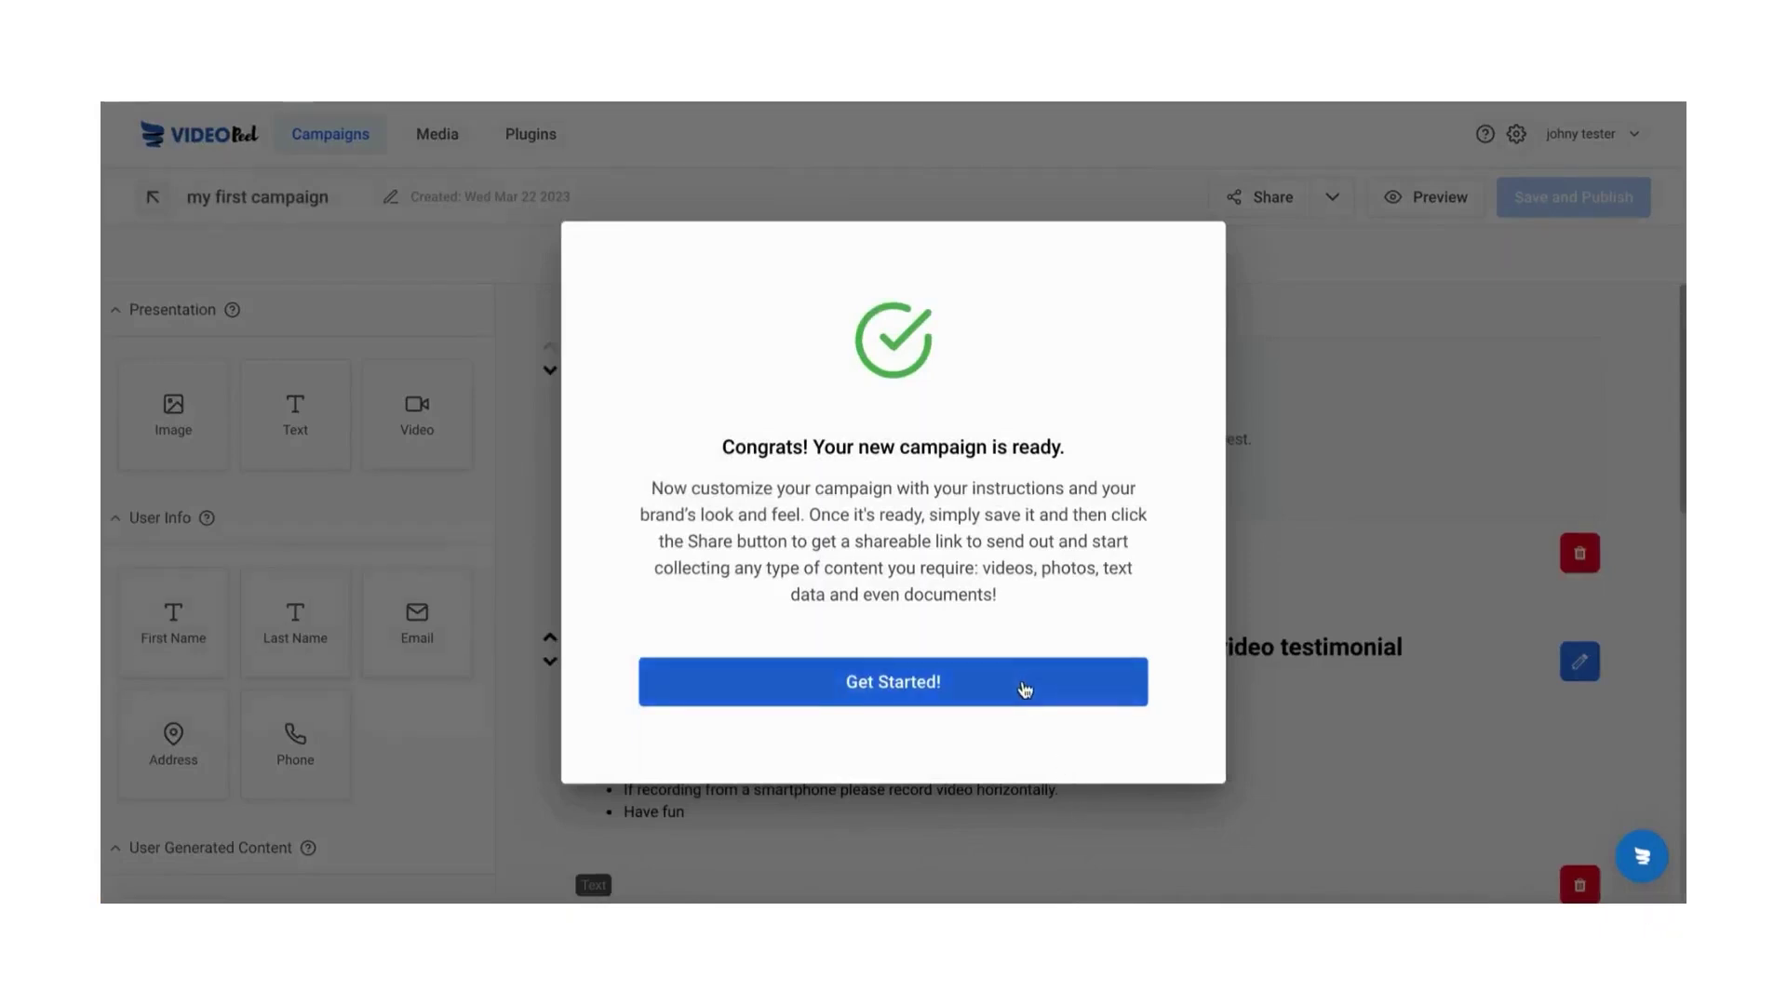
# Step: Look through the available content elements and the template's video collector and contact fields
pyautogui.scroll(-3, 271, 547)
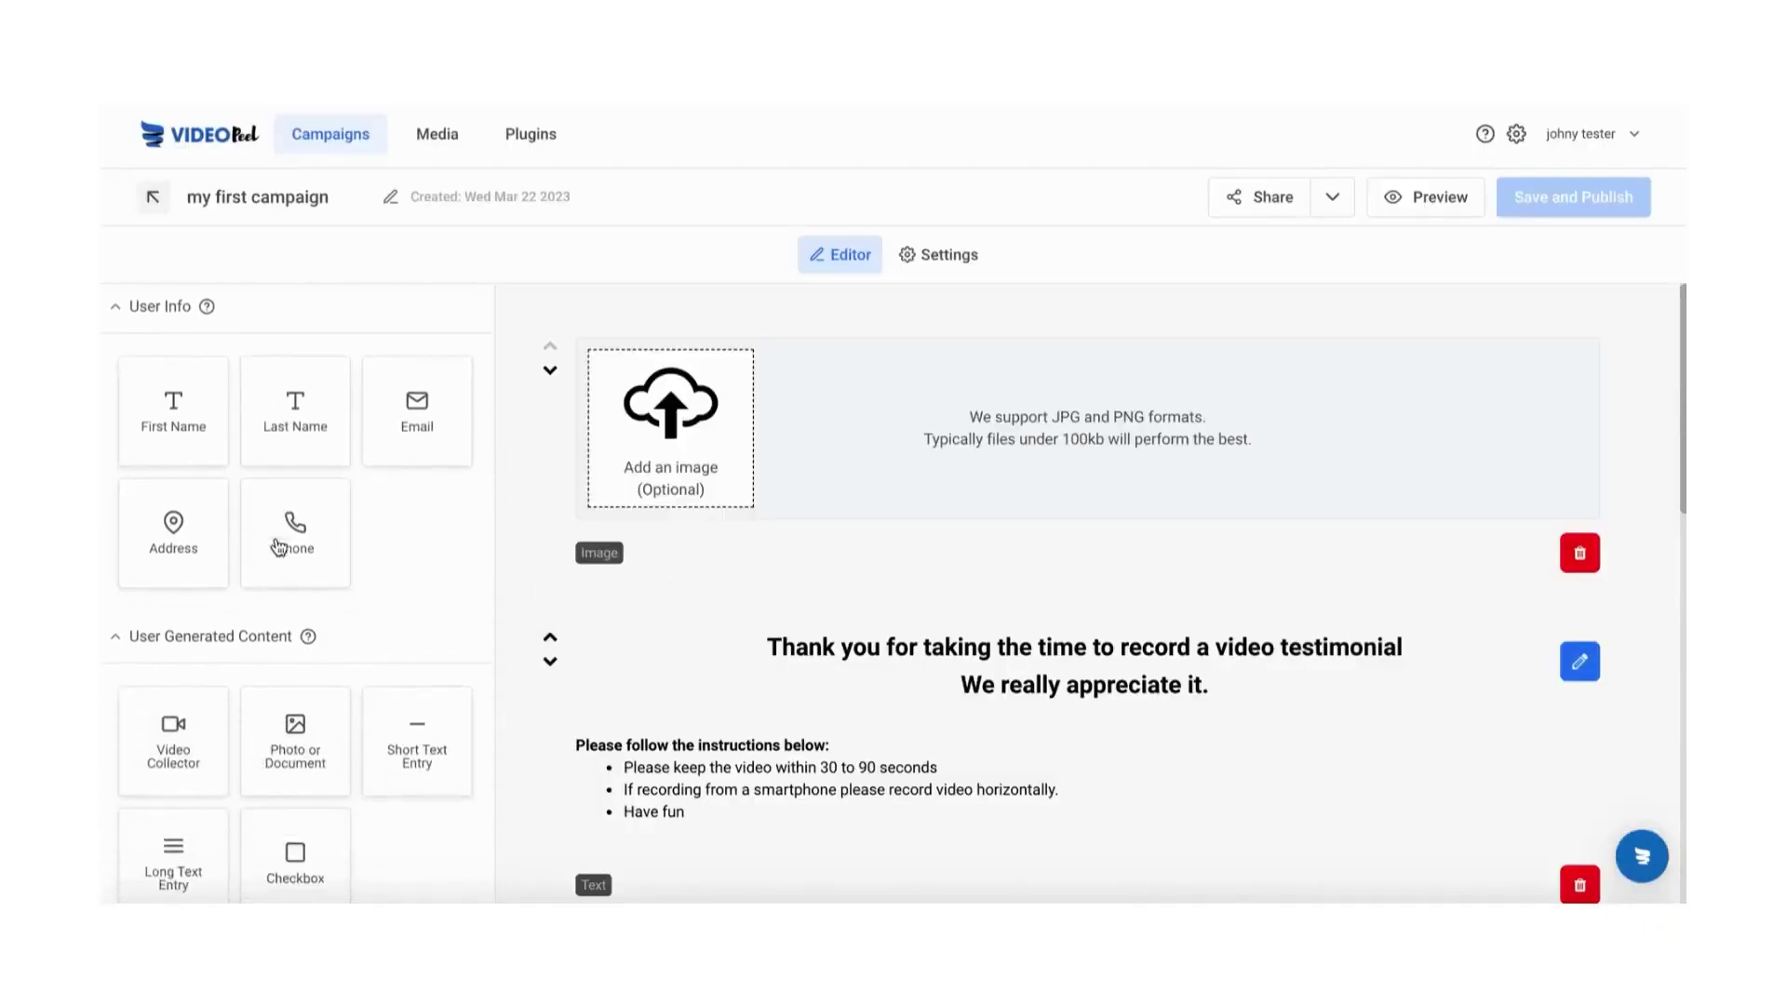
pyautogui.scroll(3, 313, 724)
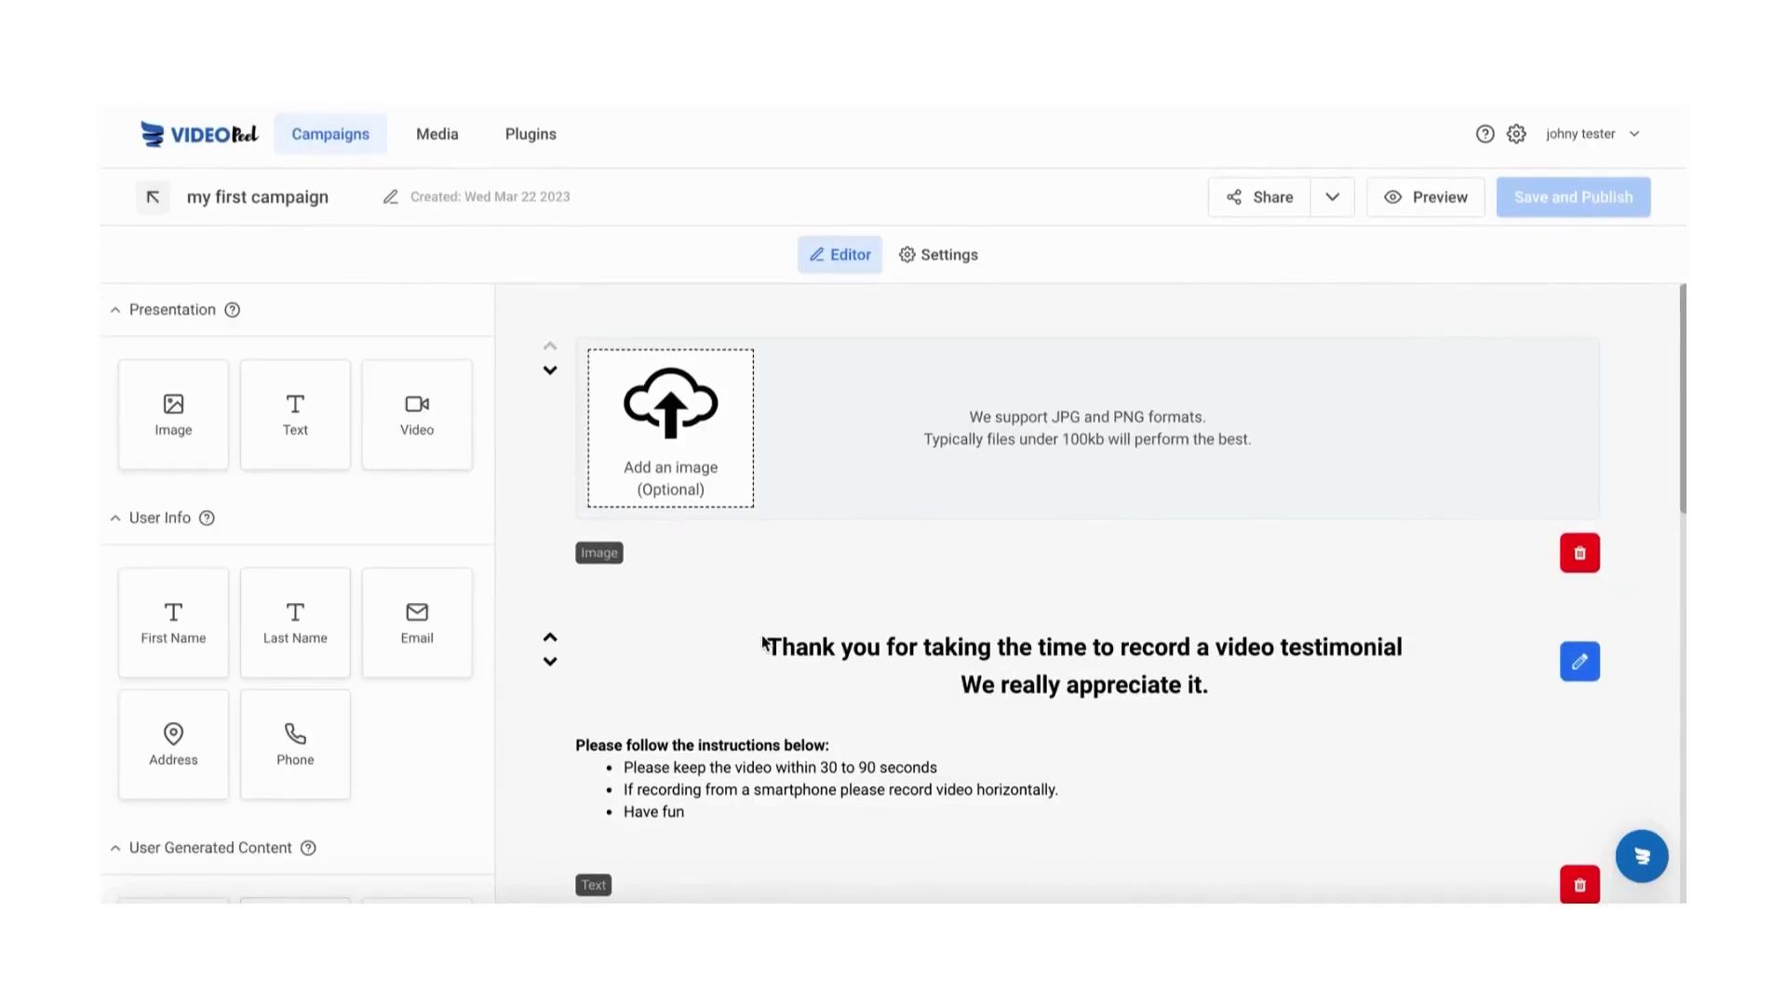
pyautogui.scroll(-12, 818, 732)
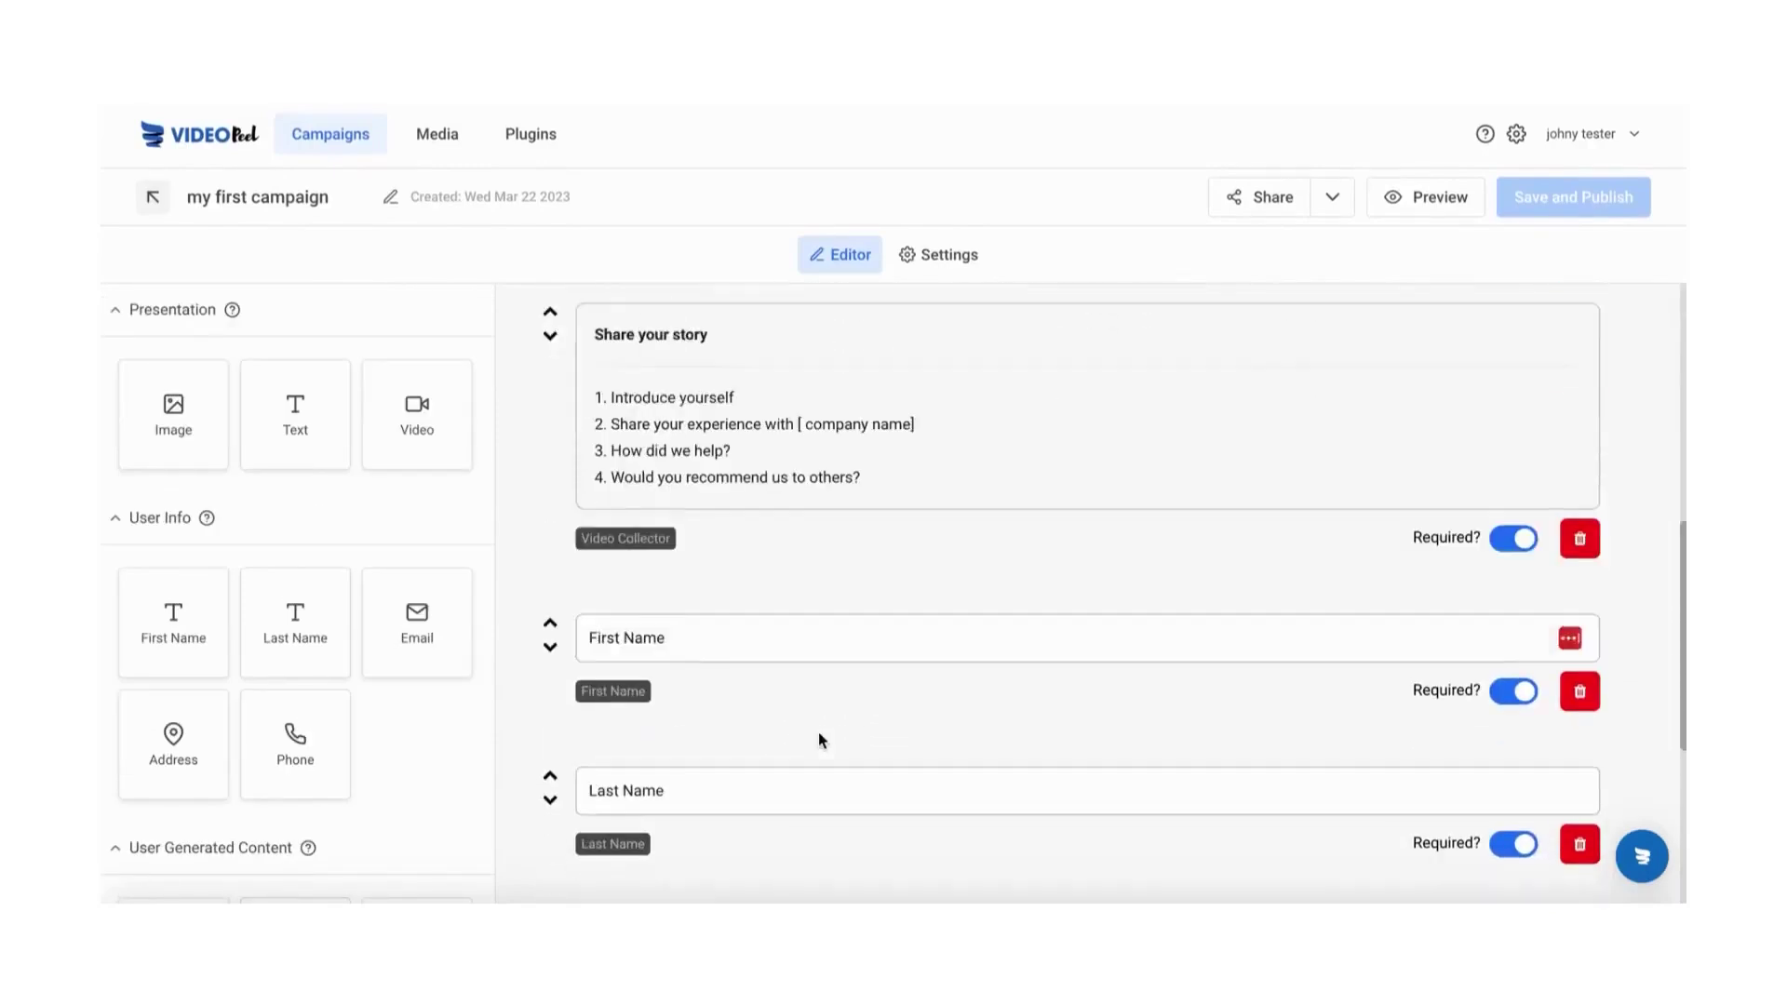
pyautogui.scroll(-2, 818, 731)
pyautogui.scroll(12, 819, 732)
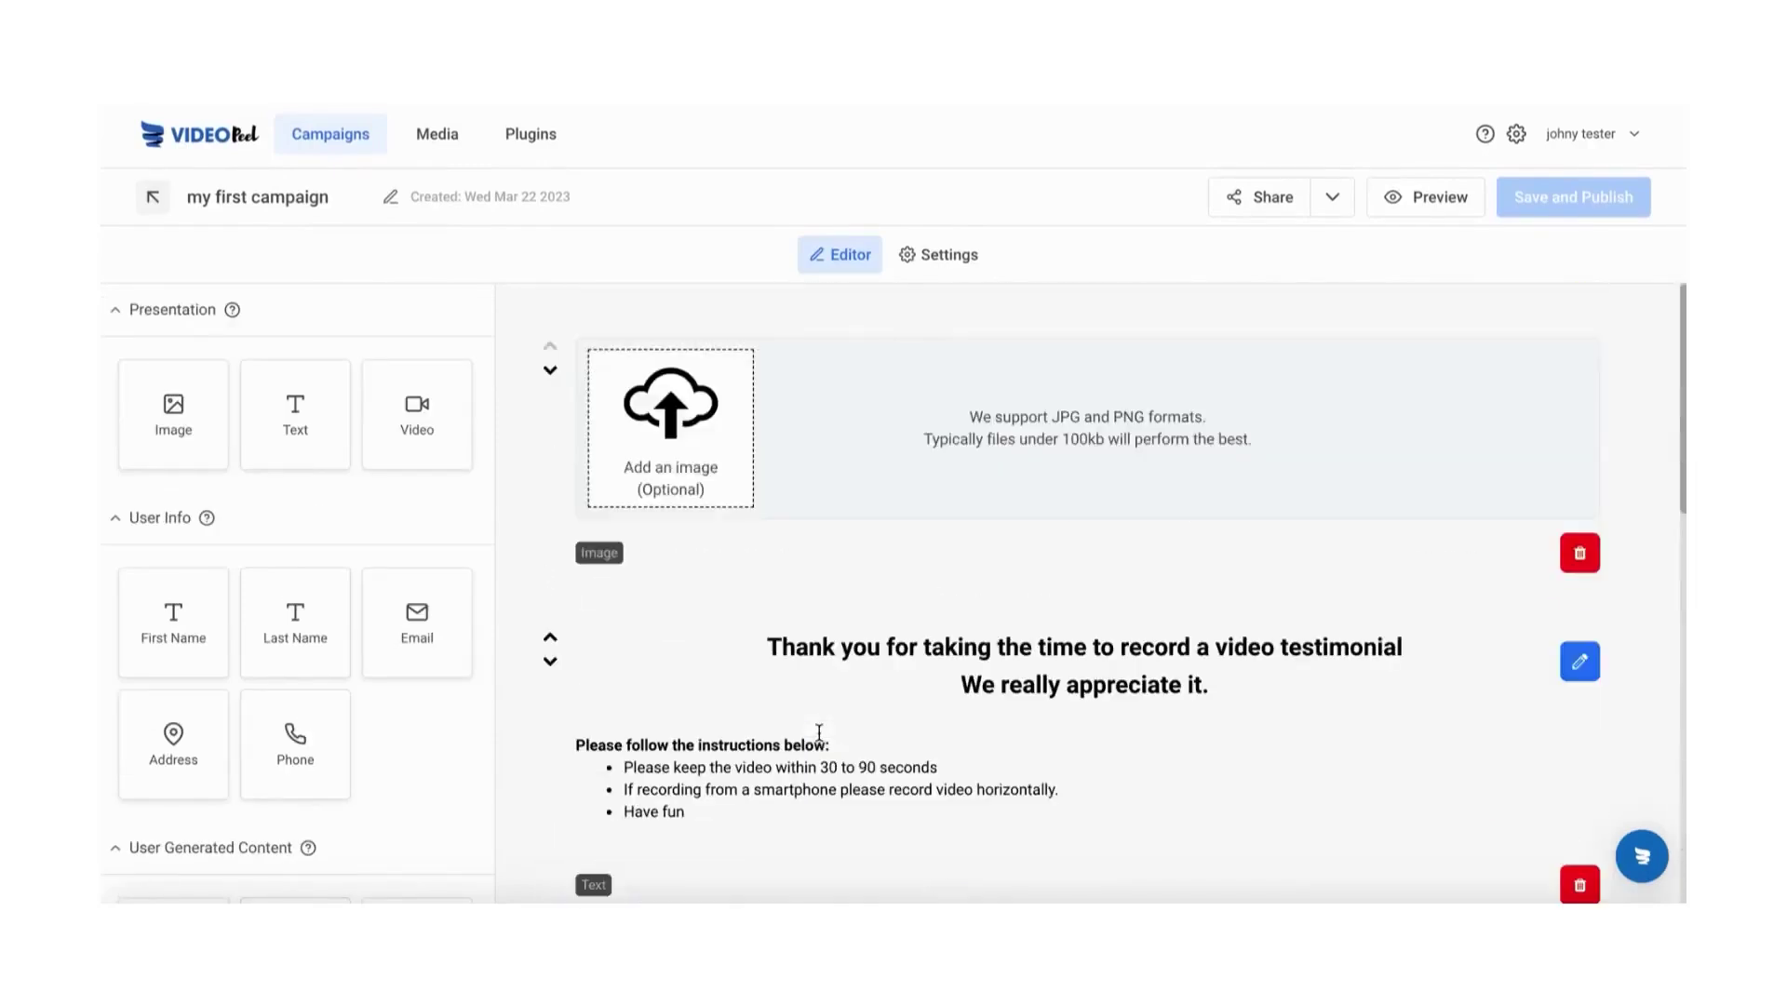
# Step: Upload the VideoPeel logo banner from the Documents folder to the campaign's image block and save the image
pyautogui.click(660, 443)
pyautogui.scroll(-3, 707, 637)
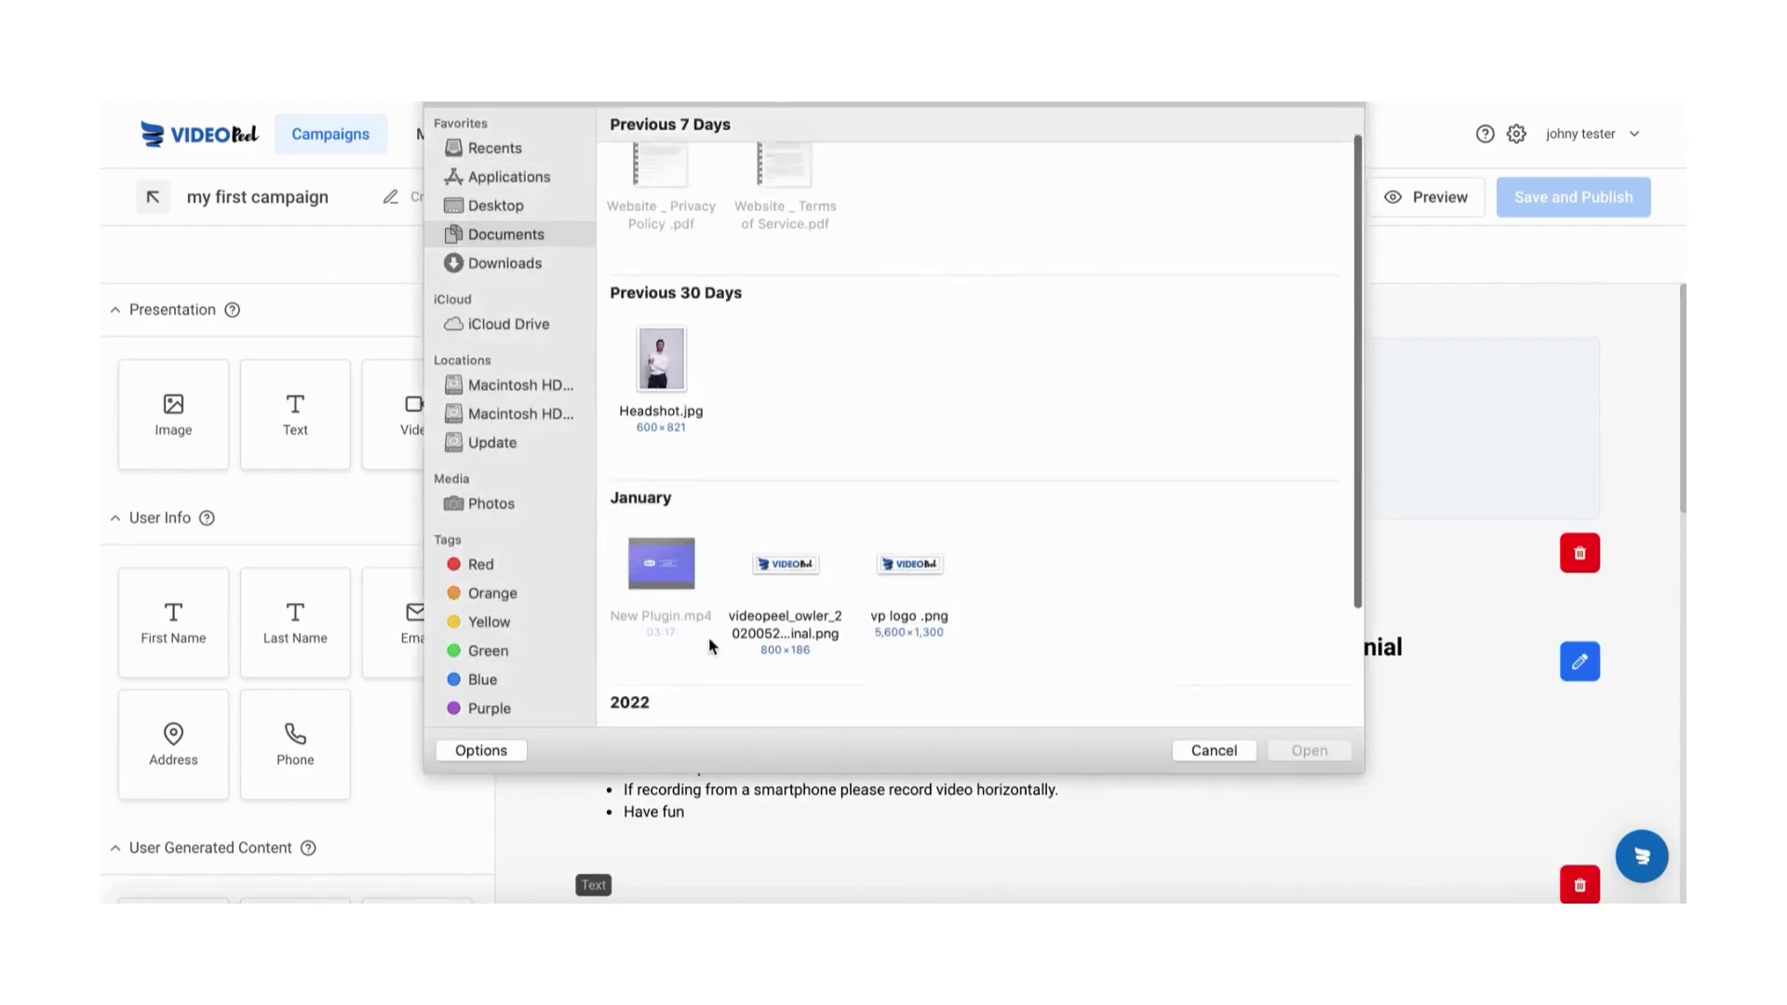
pyautogui.doubleClick(670, 637)
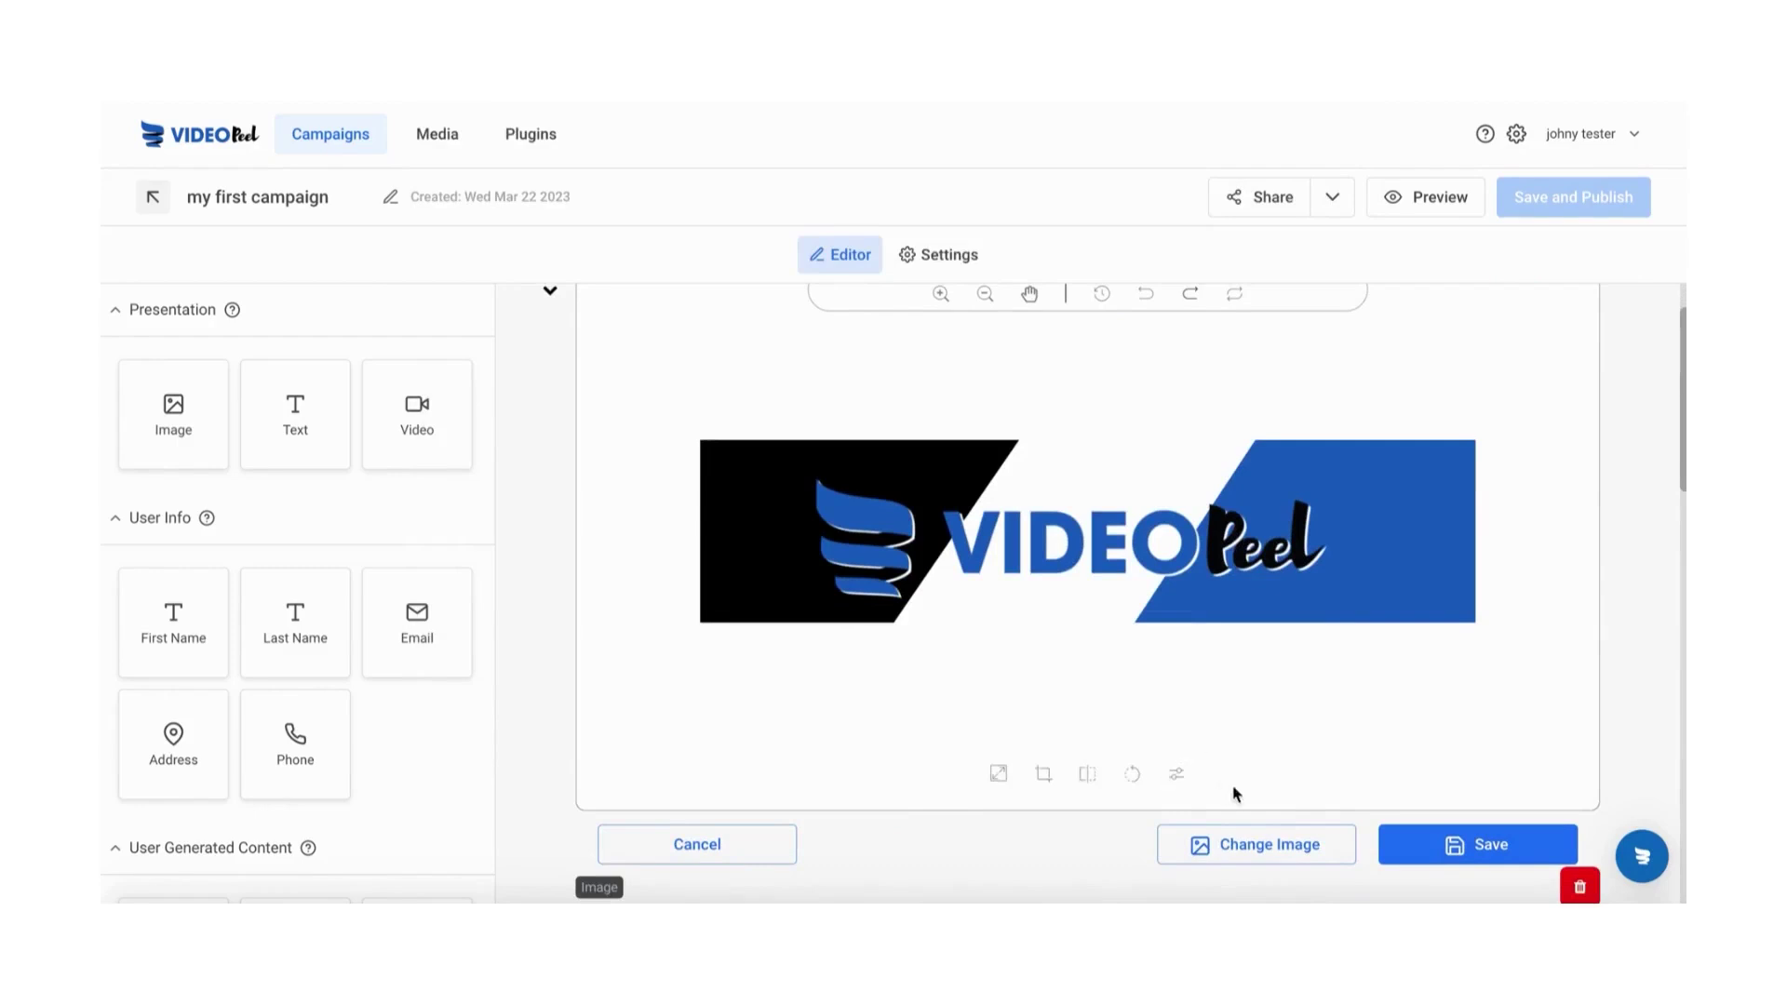
pyautogui.click(1410, 840)
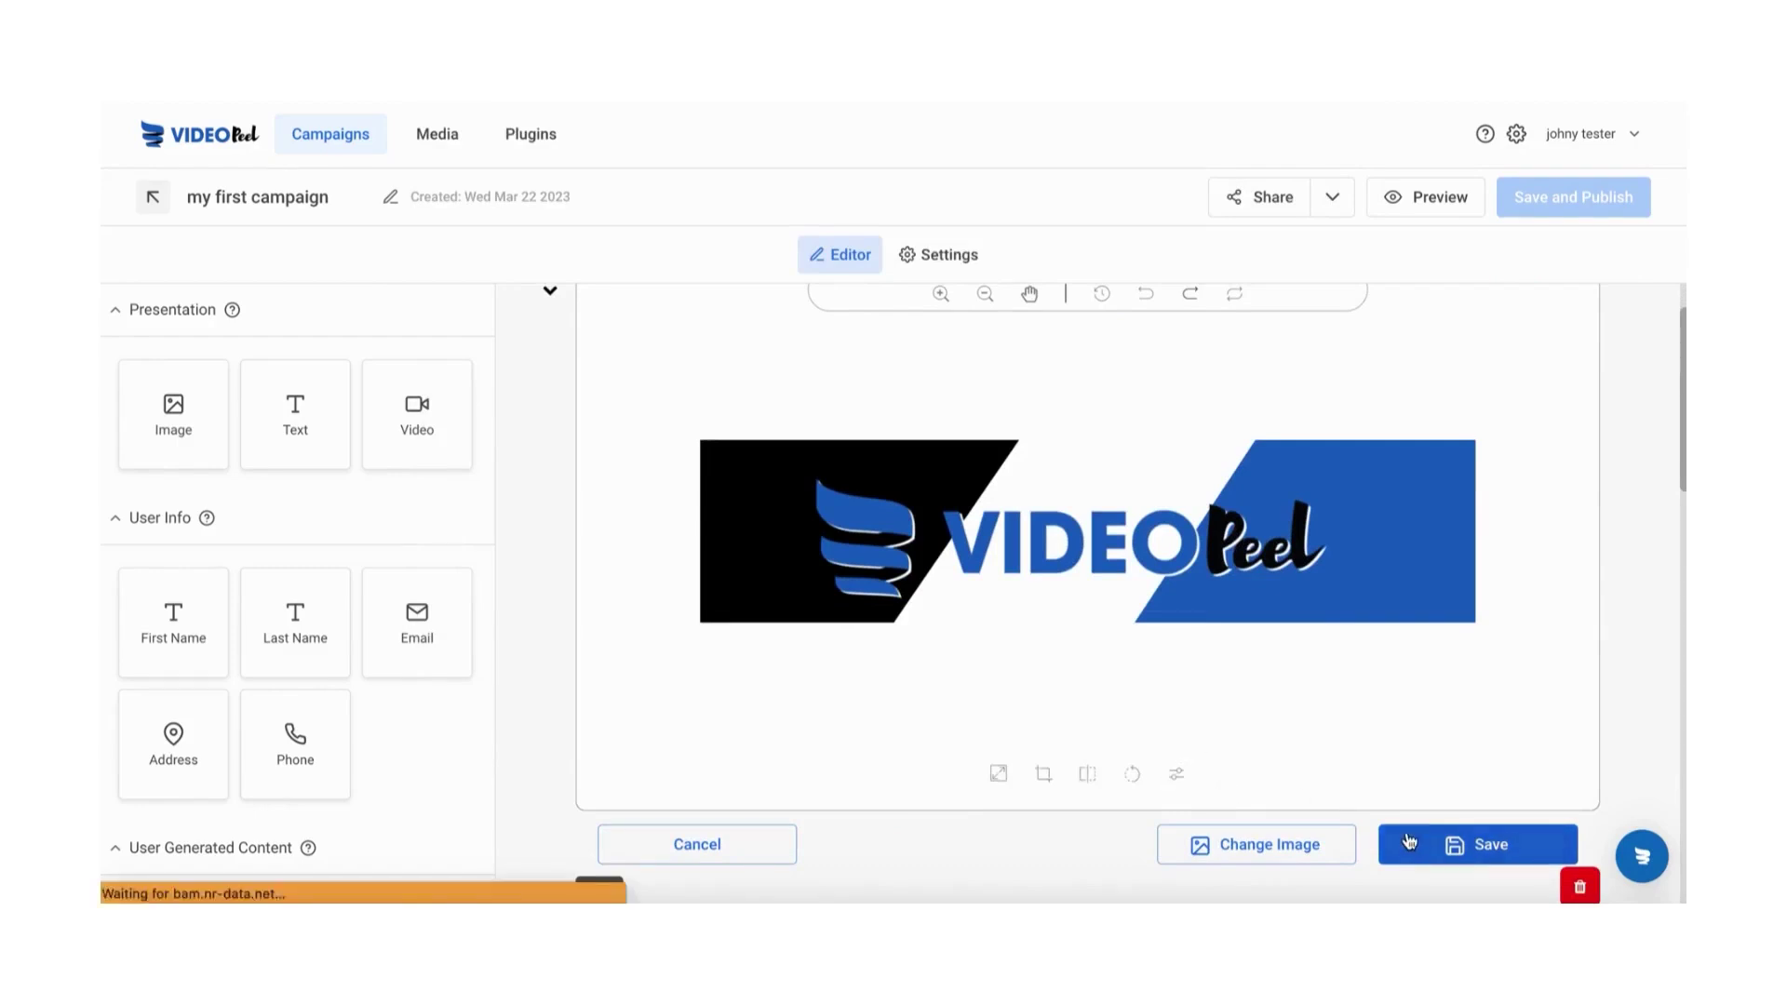
# Step: Try adding the word "Enjoying" after "We really appreciate it." in the thank-you text block
pyautogui.scroll(3, 1374, 696)
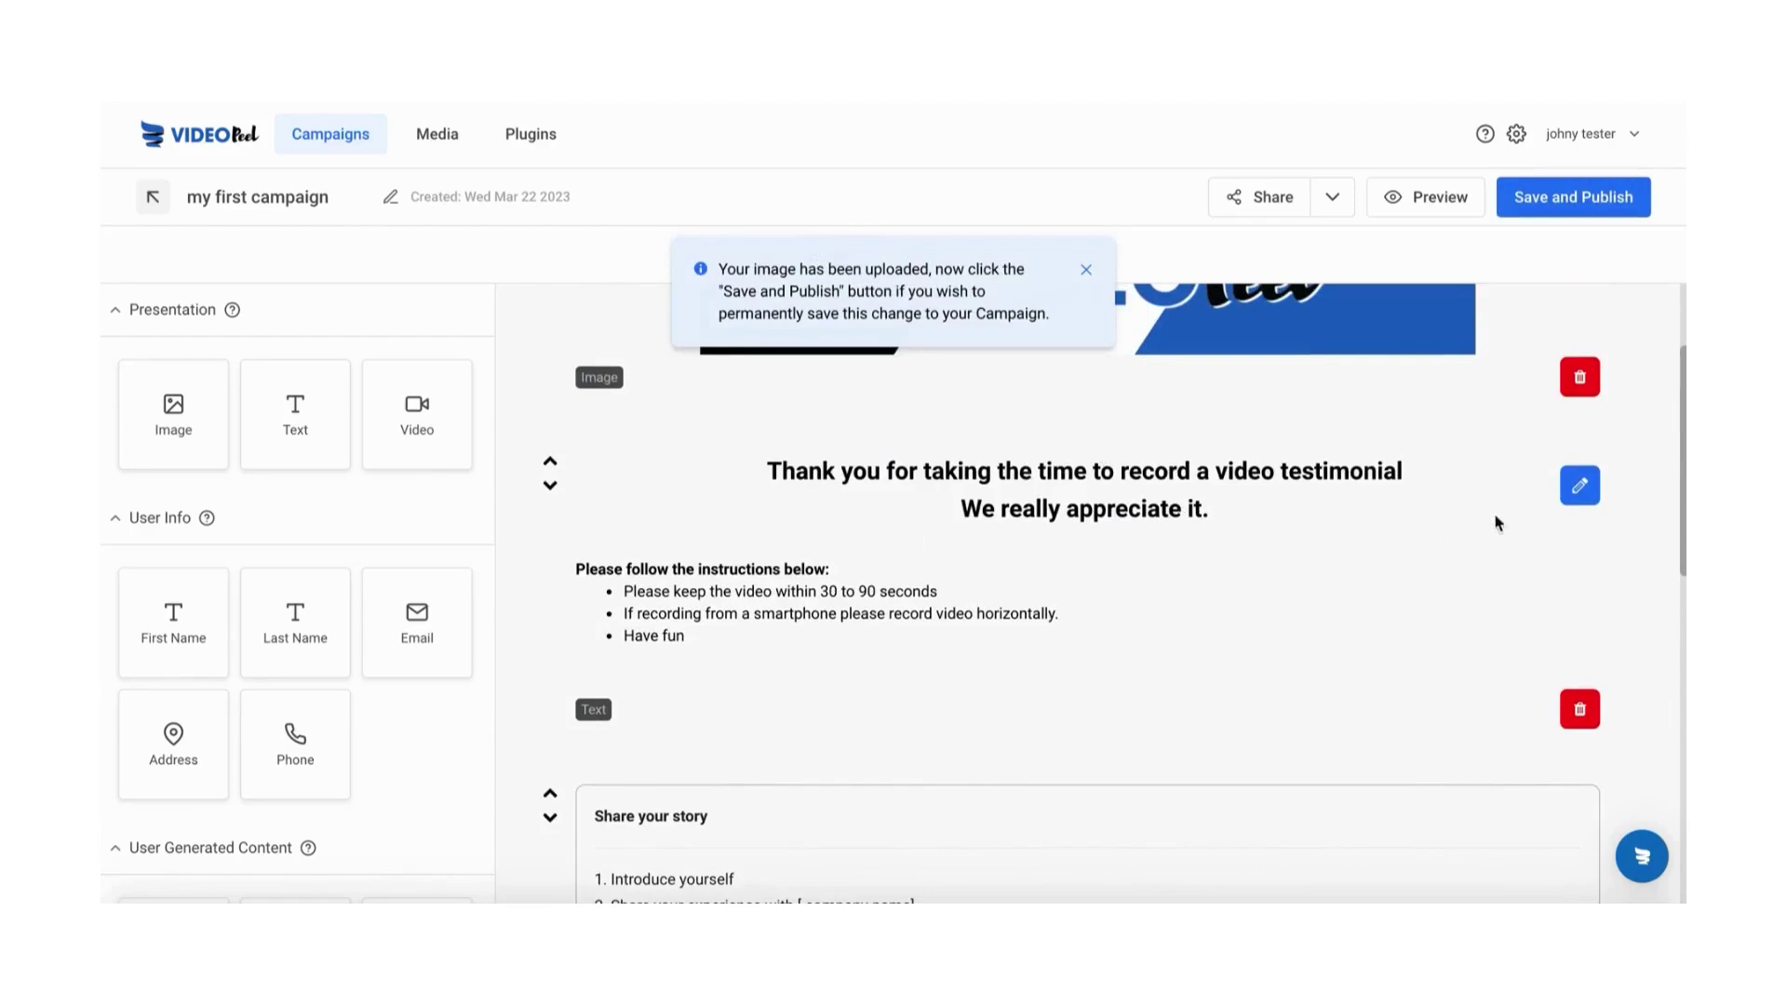
pyautogui.click(1580, 485)
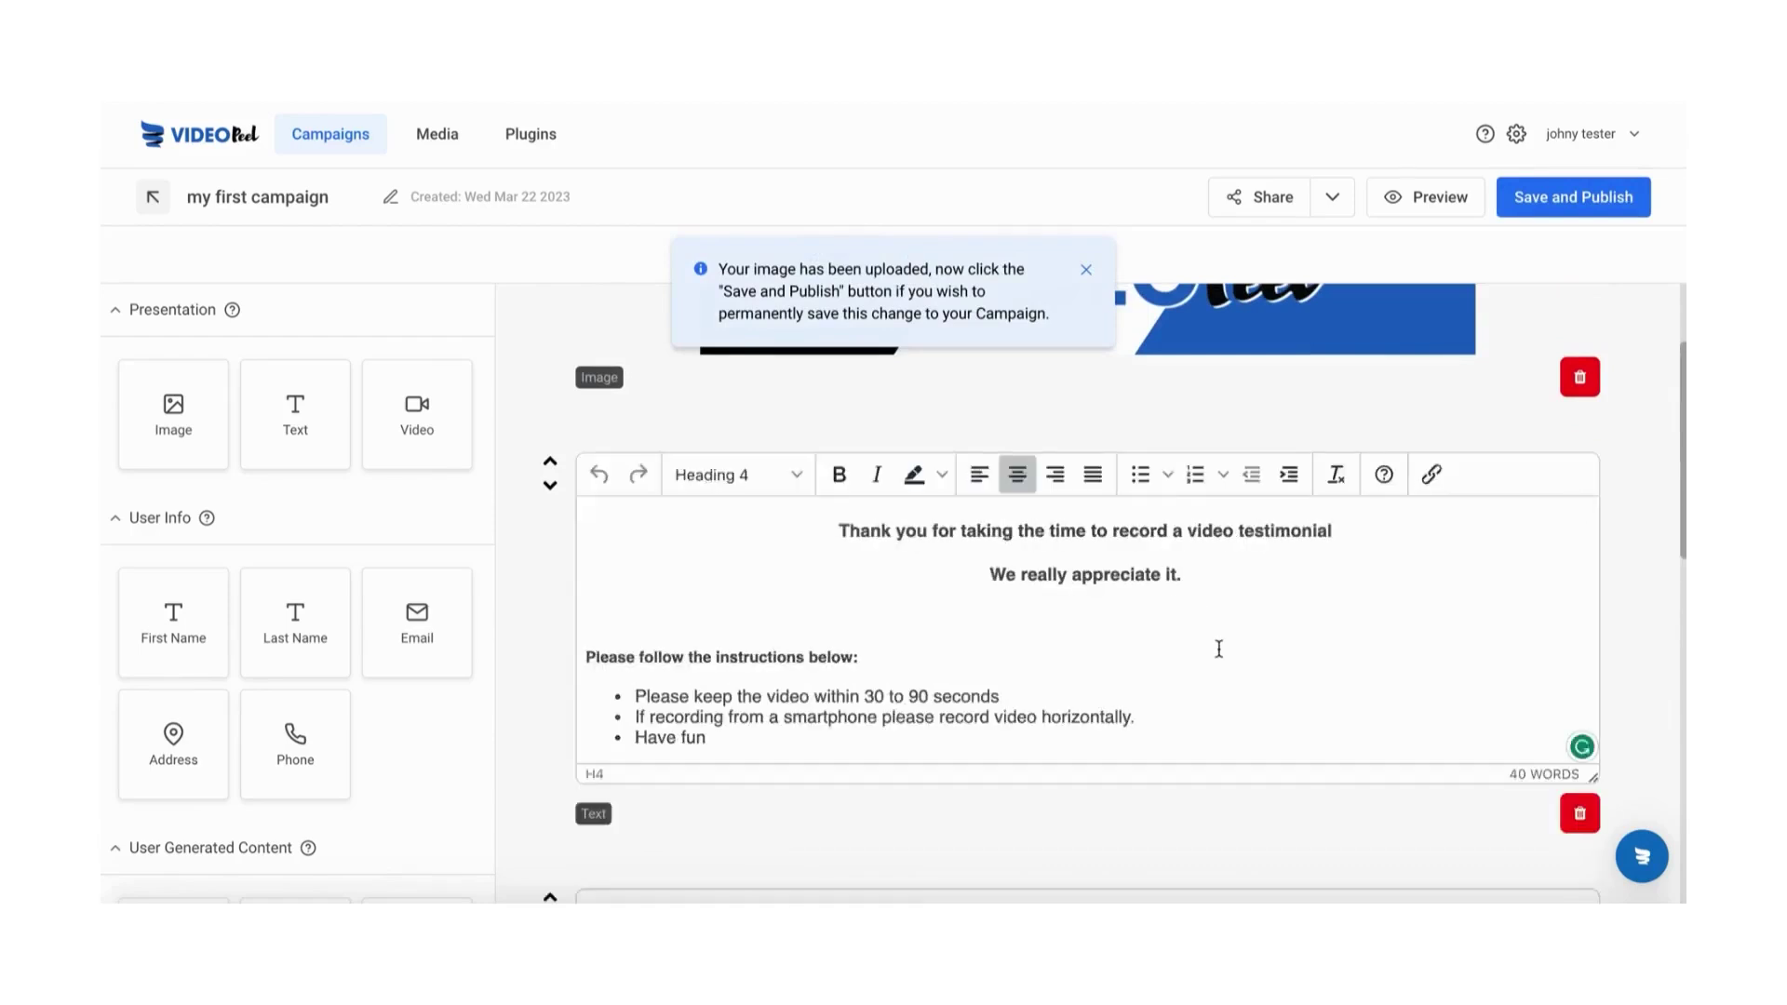
pyautogui.click(1238, 575)
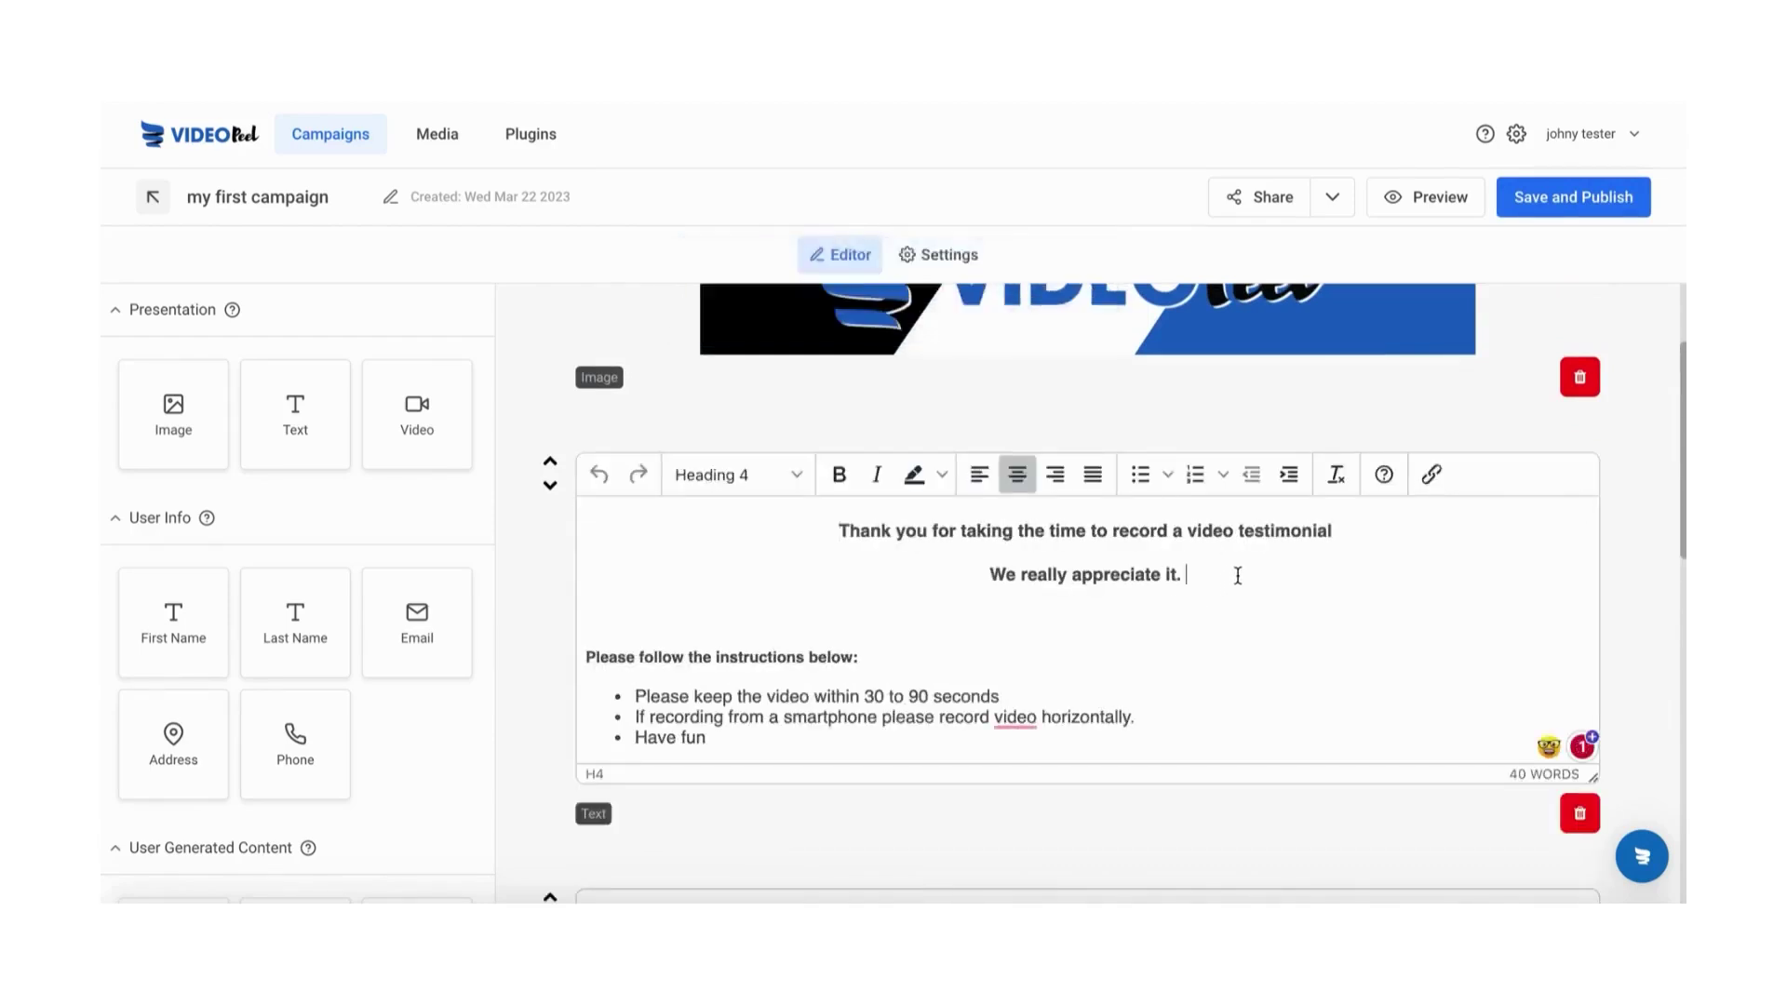
pyautogui.write('Enjoying')
pyautogui.press('BackSpace')
pyautogui.press('BackSpace')
pyautogui.press('BackSpace')
pyautogui.press('BackSpace')
pyautogui.press('BackSpace')
pyautogui.press('BackSpace')
pyautogui.press('BackSpace')
pyautogui.press('BackSpace')
pyautogui.press('BackSpace')
pyautogui.click(1611, 594)
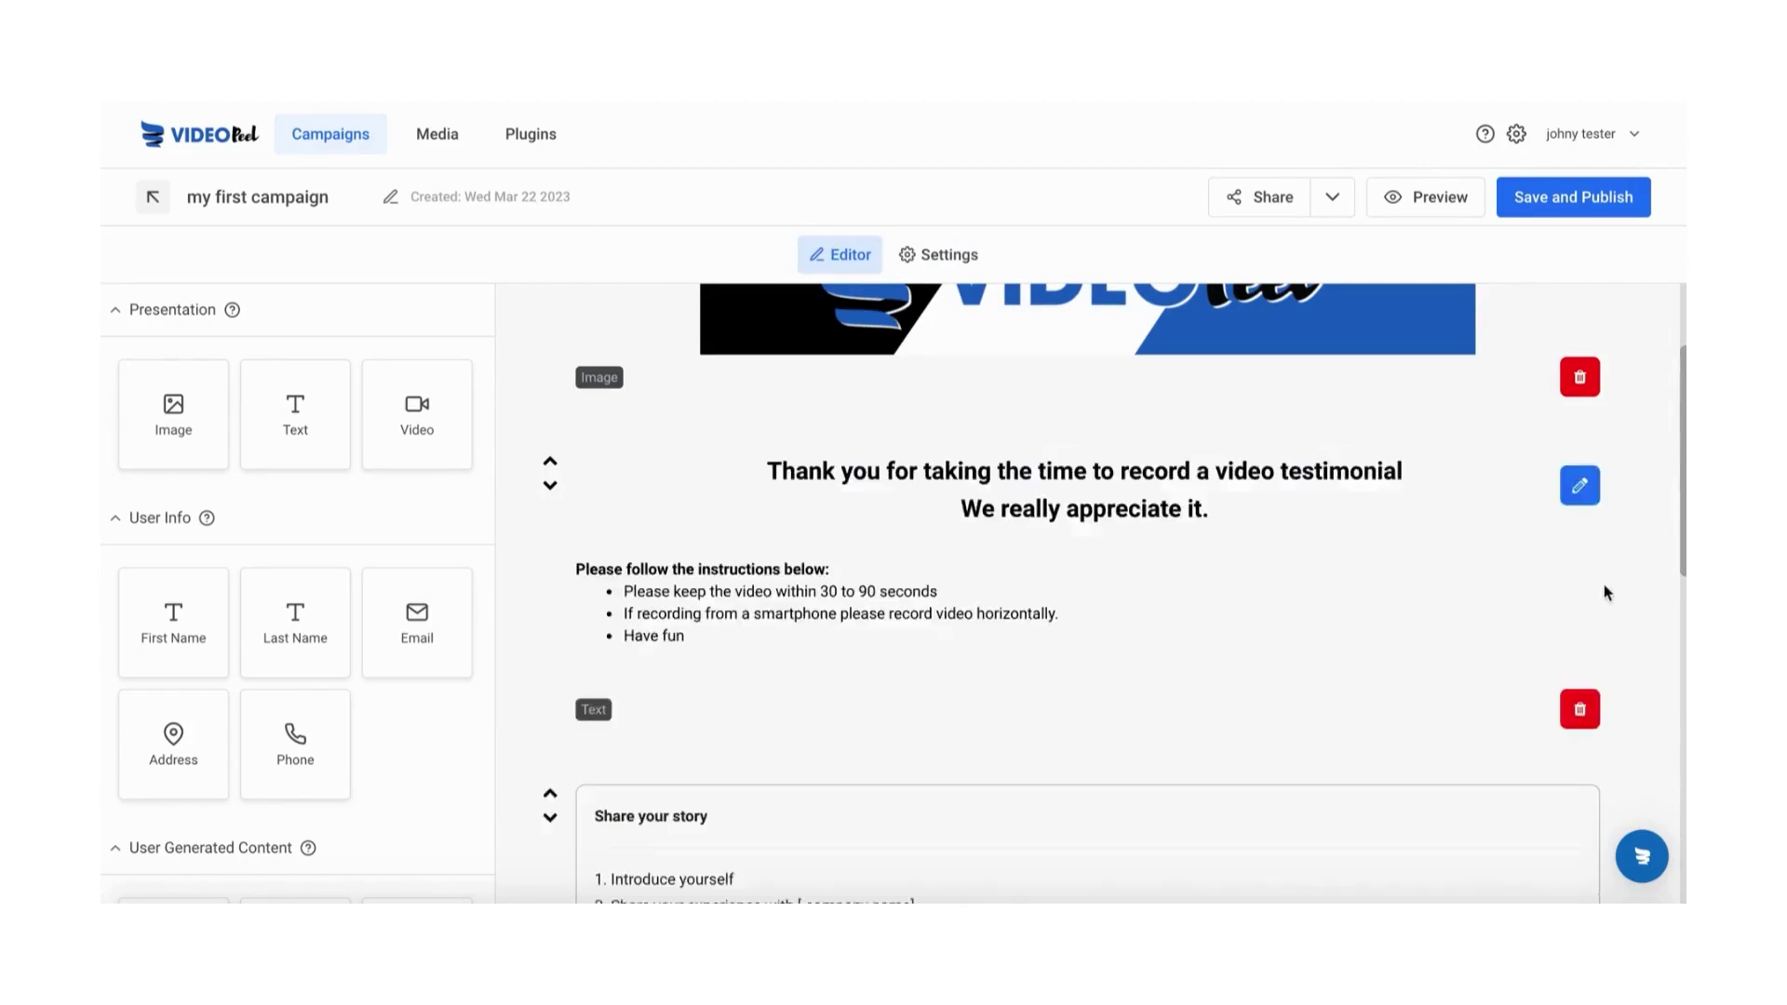
# Step: Replace the bracketed company name placeholder in the video collector's second prompt with "VideoPeel", keeping the third prompt on its own line
pyautogui.scroll(-3, 1177, 600)
pyautogui.scroll(-2, 1177, 601)
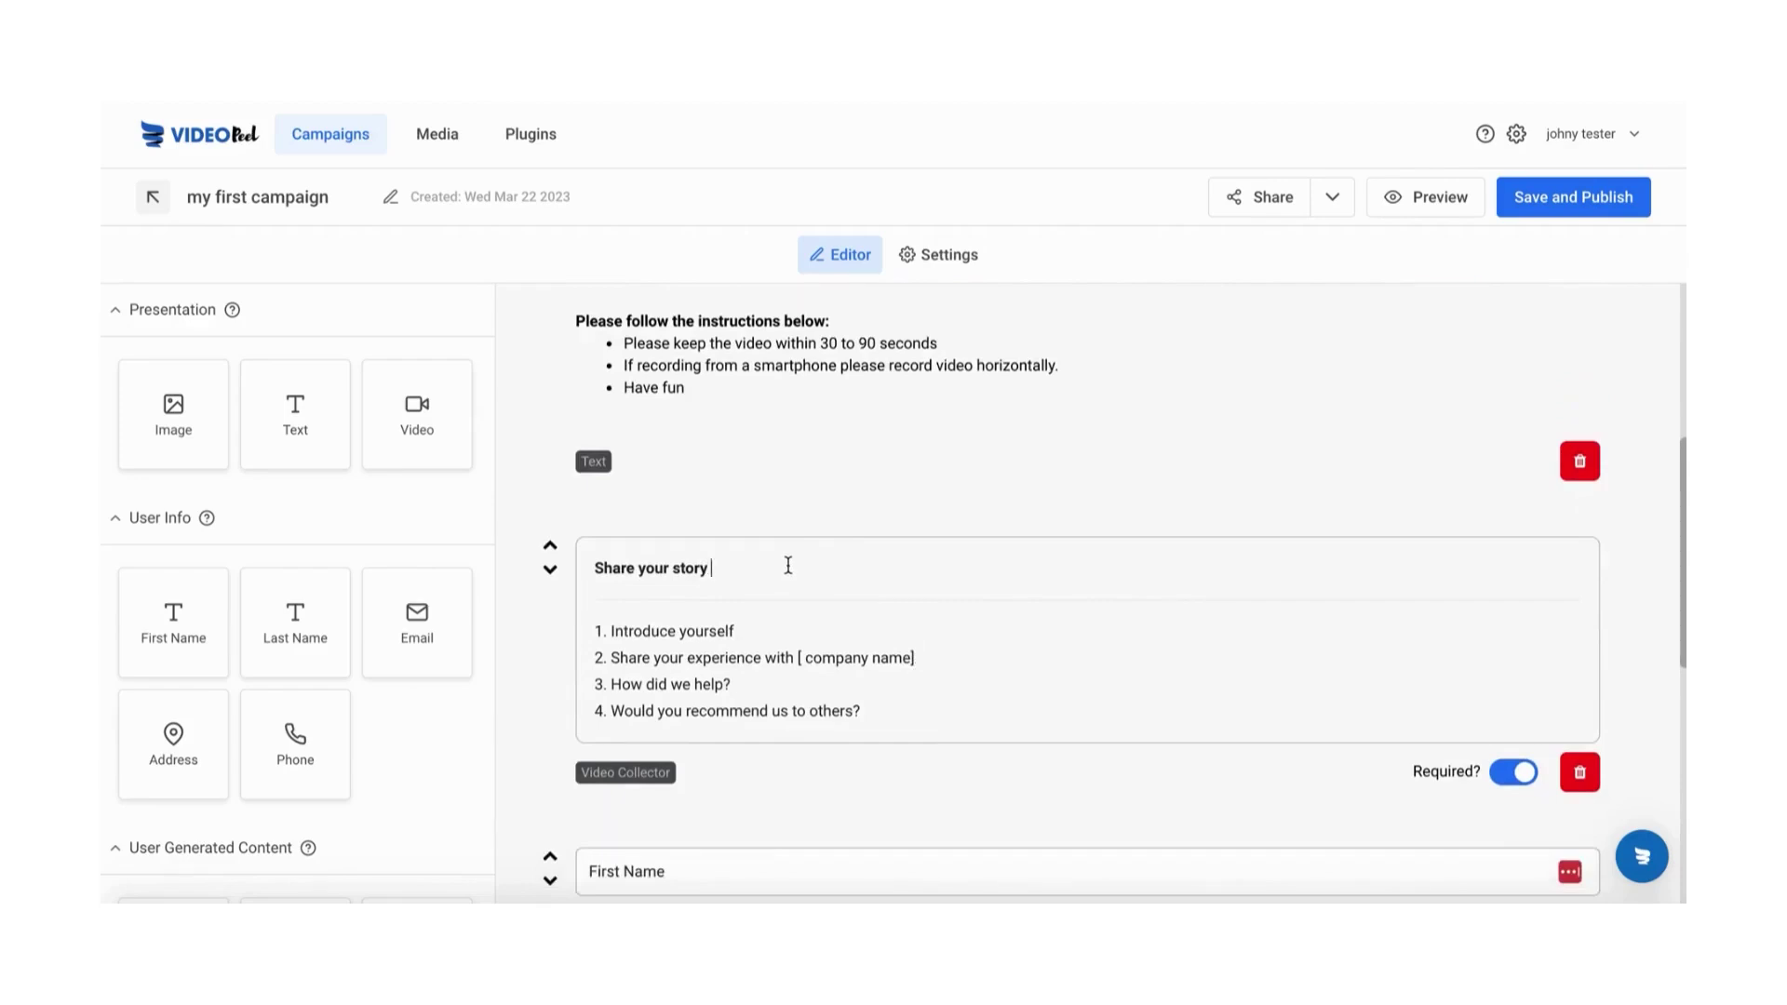
pyautogui.click(910, 658)
pyautogui.press('BackSpace')
pyautogui.press('BackSpace')
pyautogui.press('BackSpace')
pyautogui.press('BackSpace')
pyautogui.press('BackSpace')
pyautogui.press('BackSpace')
pyautogui.press('BackSpace')
pyautogui.press('BackSpace')
pyautogui.press('BackSpace')
pyautogui.press('BackSpace')
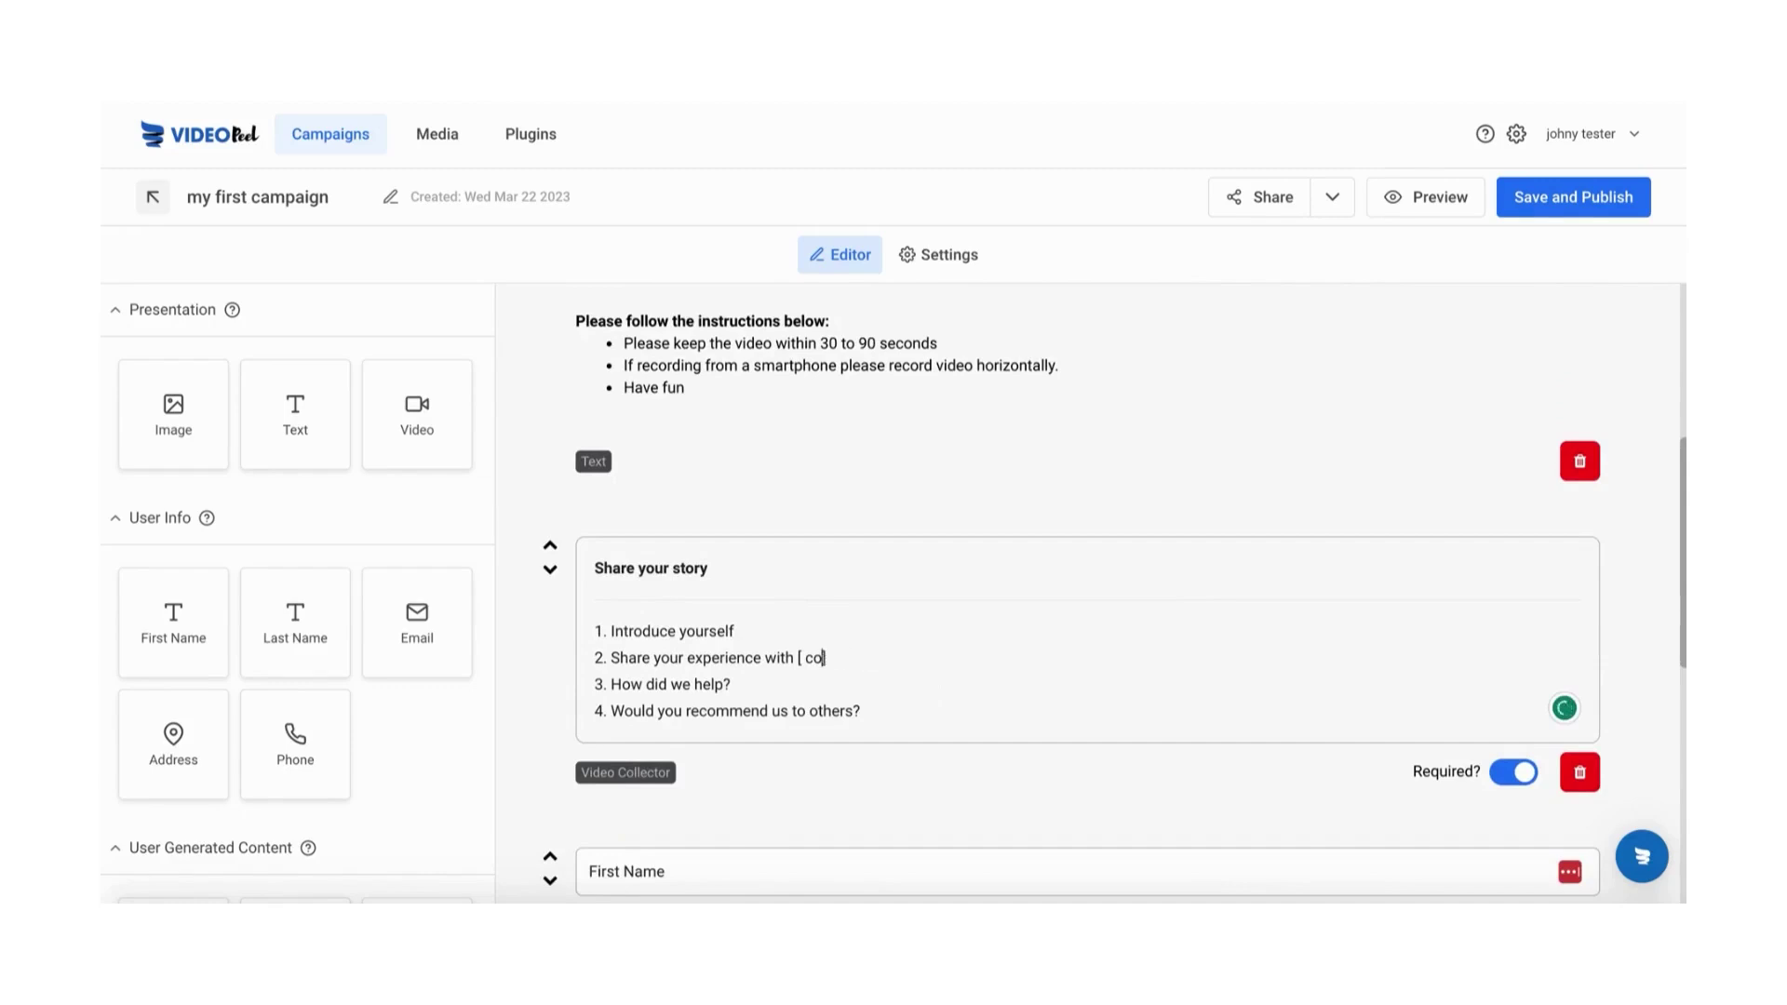
pyautogui.write('VideoPeel')
pyautogui.press('Delete')
pyautogui.press('Delete')
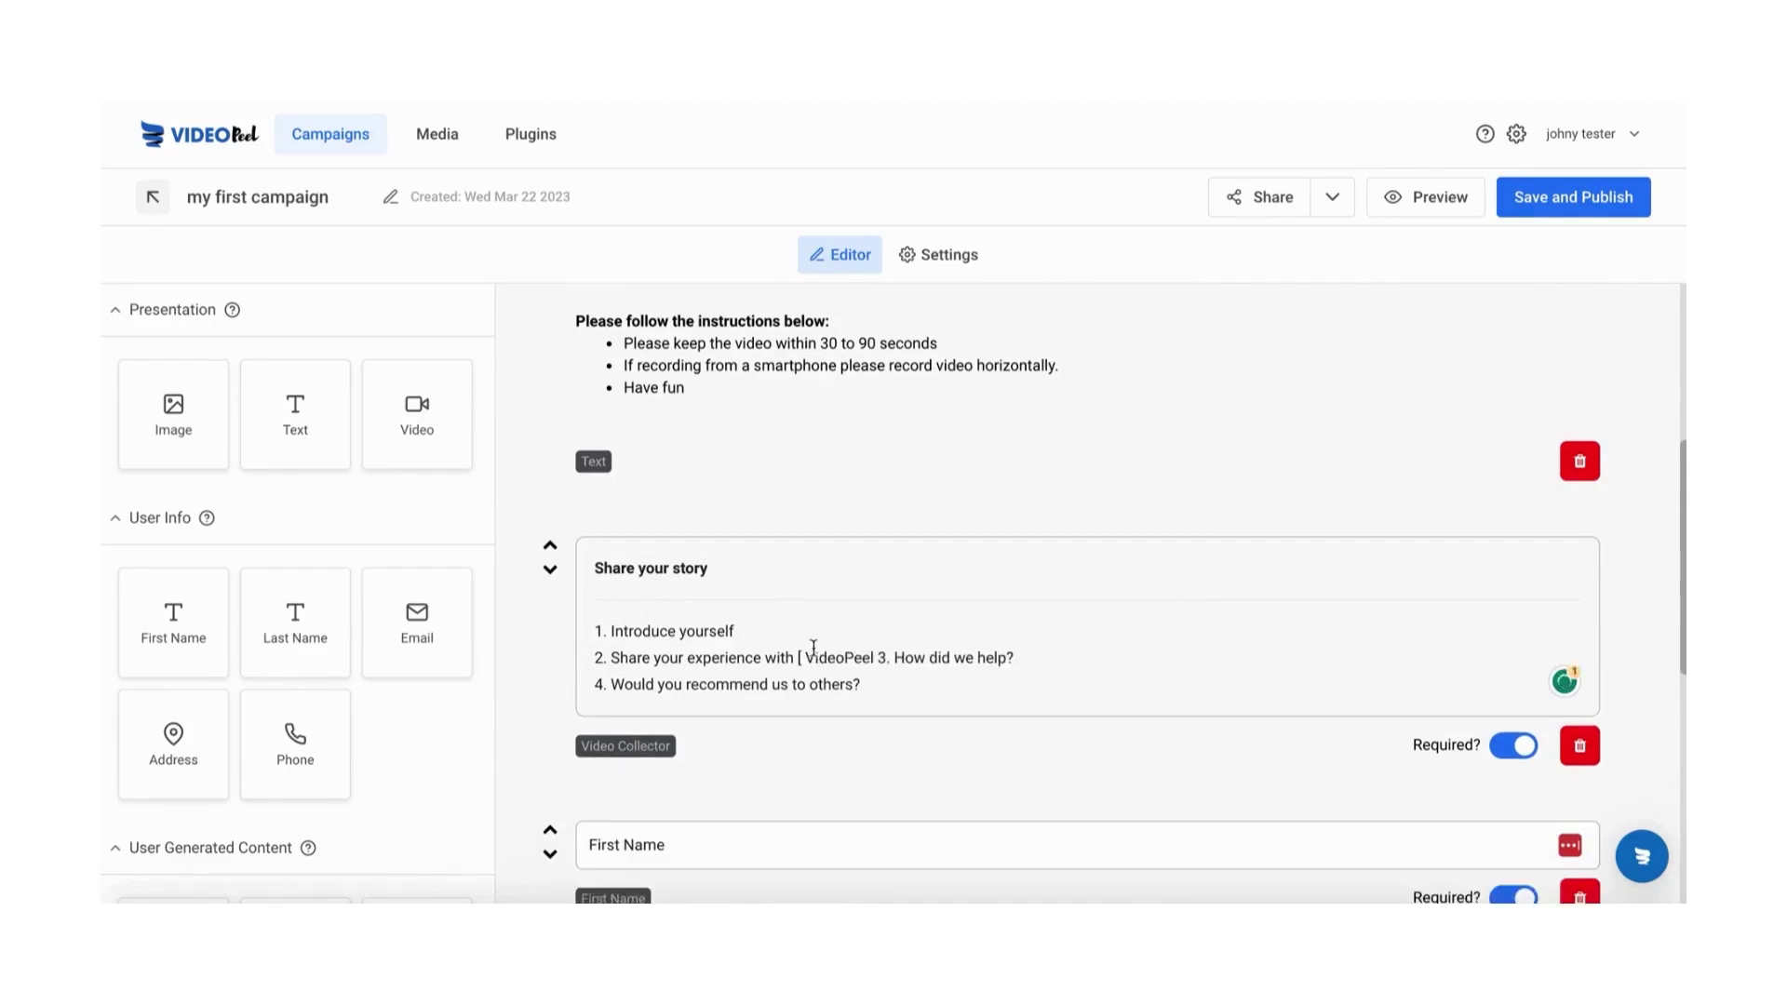
pyautogui.press('BackSpace')
pyautogui.press('BackSpace')
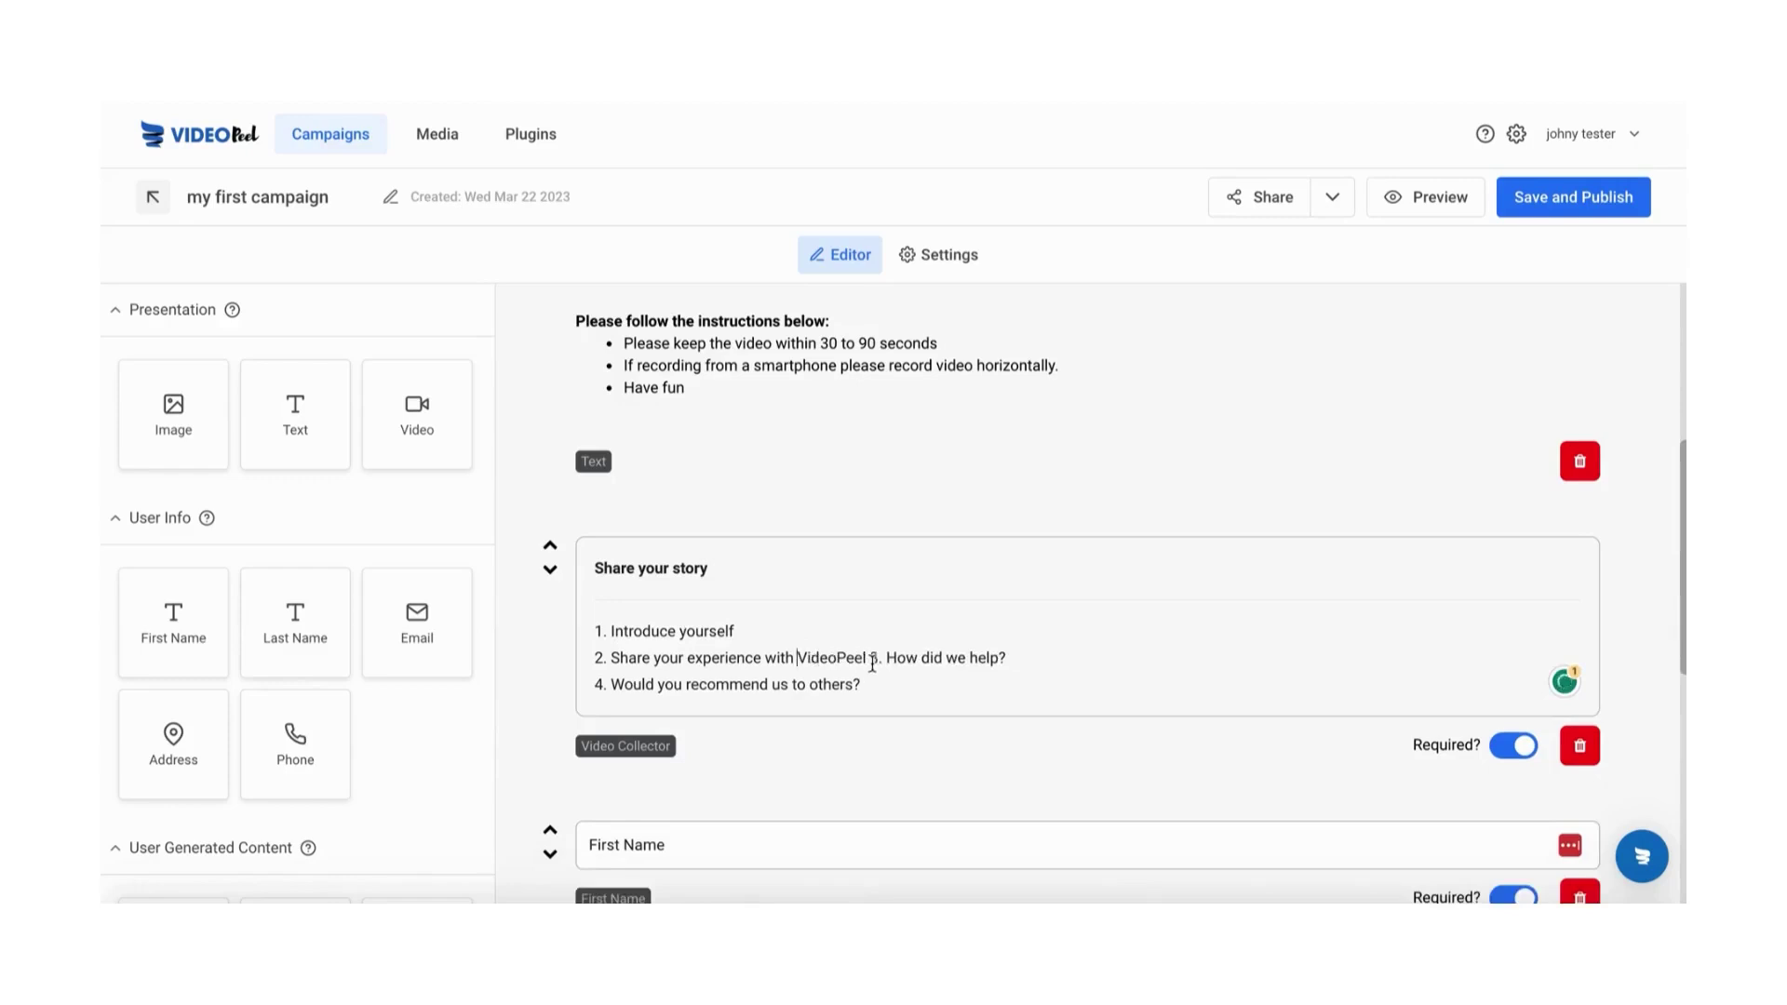
pyautogui.click(872, 658)
pyautogui.press('Return')
# Step: Try the field reordering by moving Email above First Name and back below Last Name
pyautogui.scroll(-2, 866, 761)
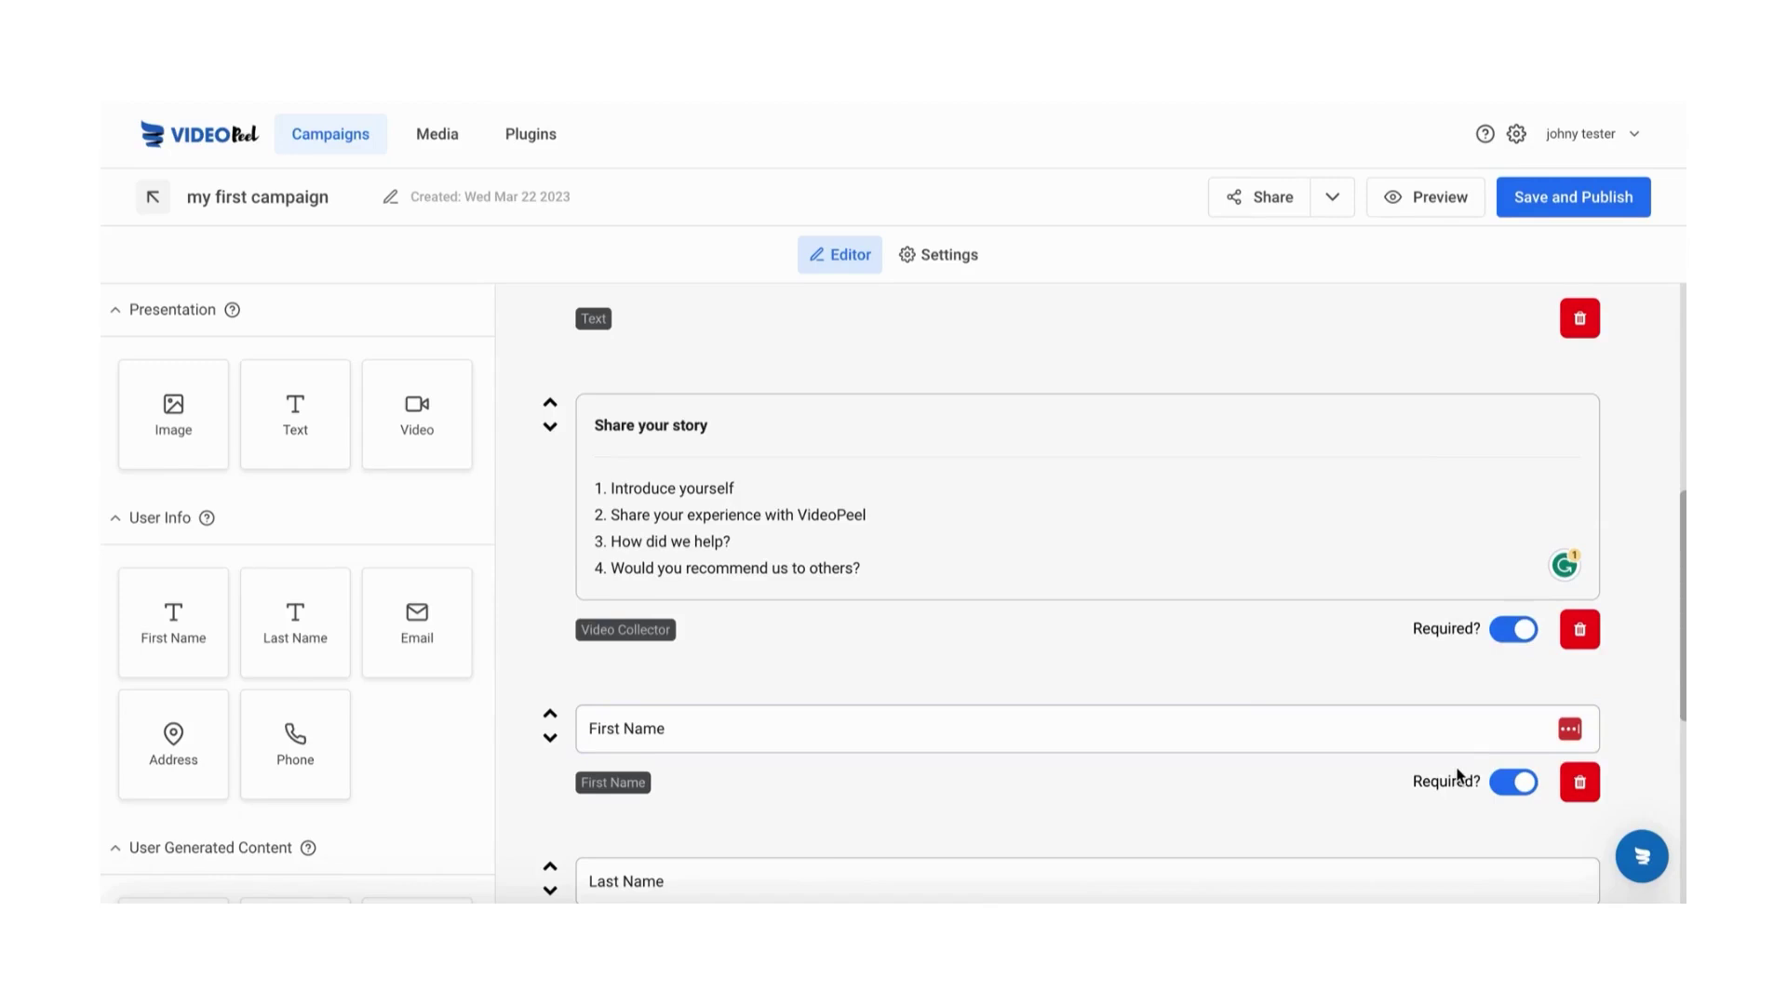
pyautogui.scroll(-3, 1108, 726)
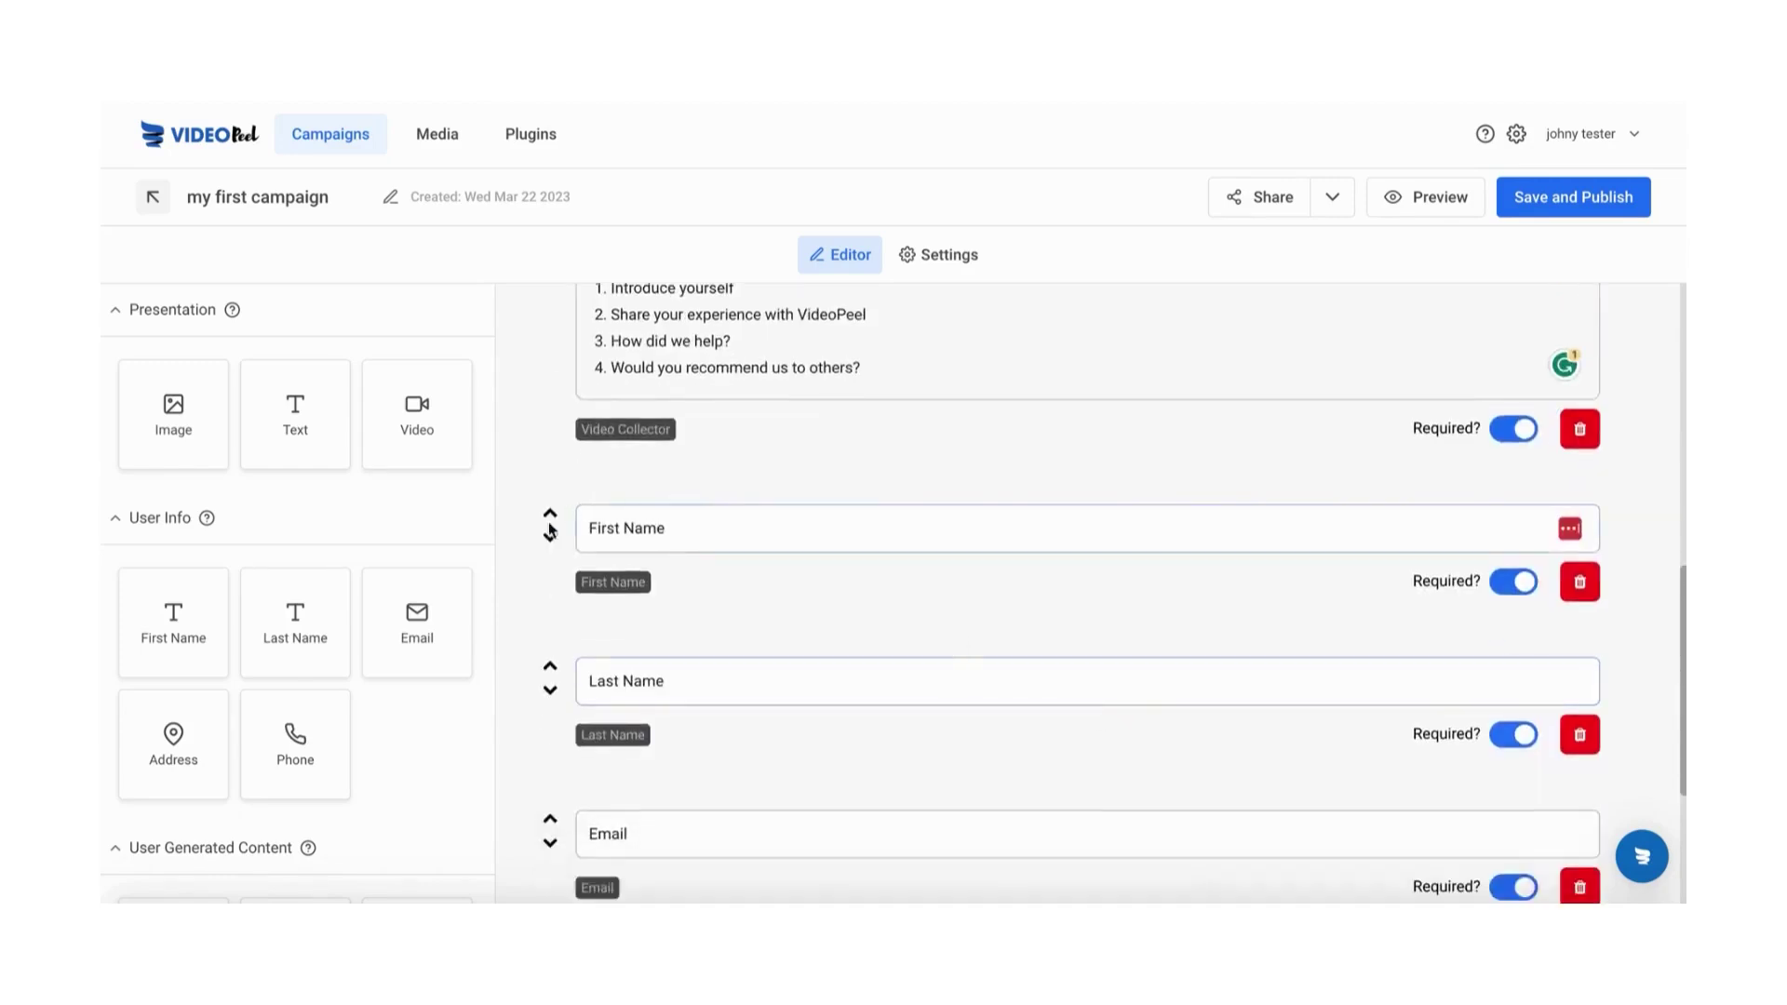
pyautogui.scroll(-1, 554, 650)
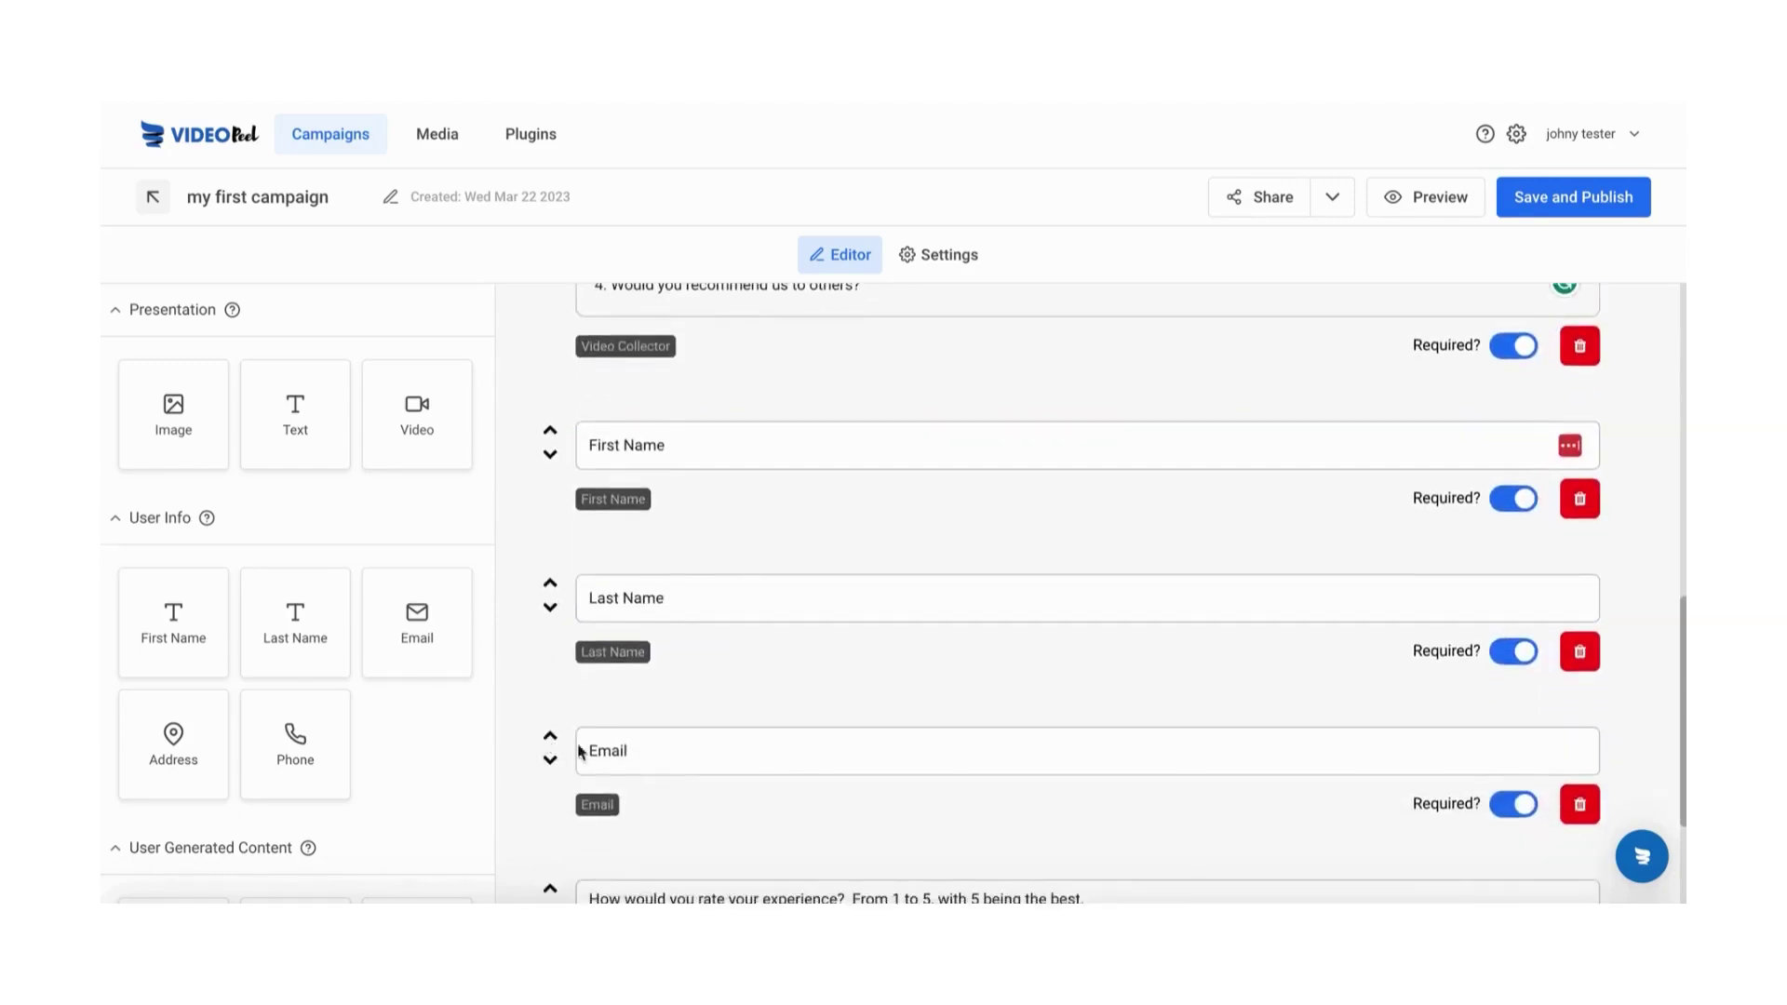
pyautogui.click(549, 737)
pyautogui.click(551, 584)
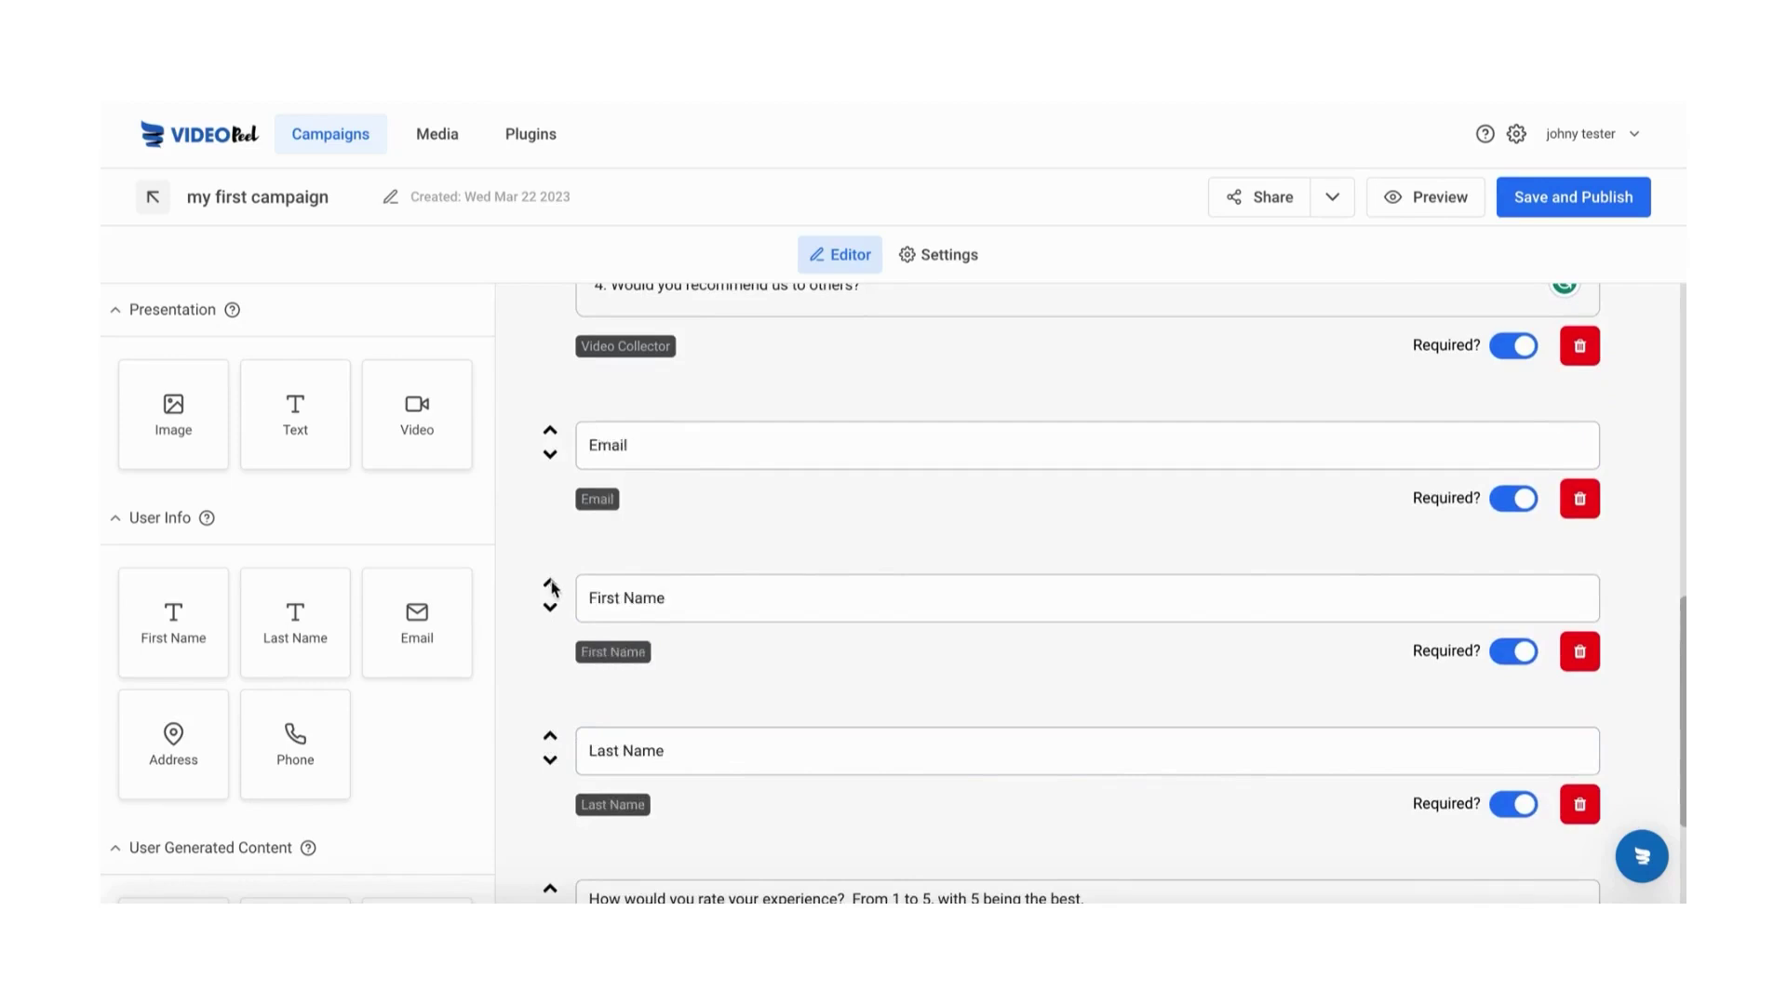
pyautogui.click(550, 455)
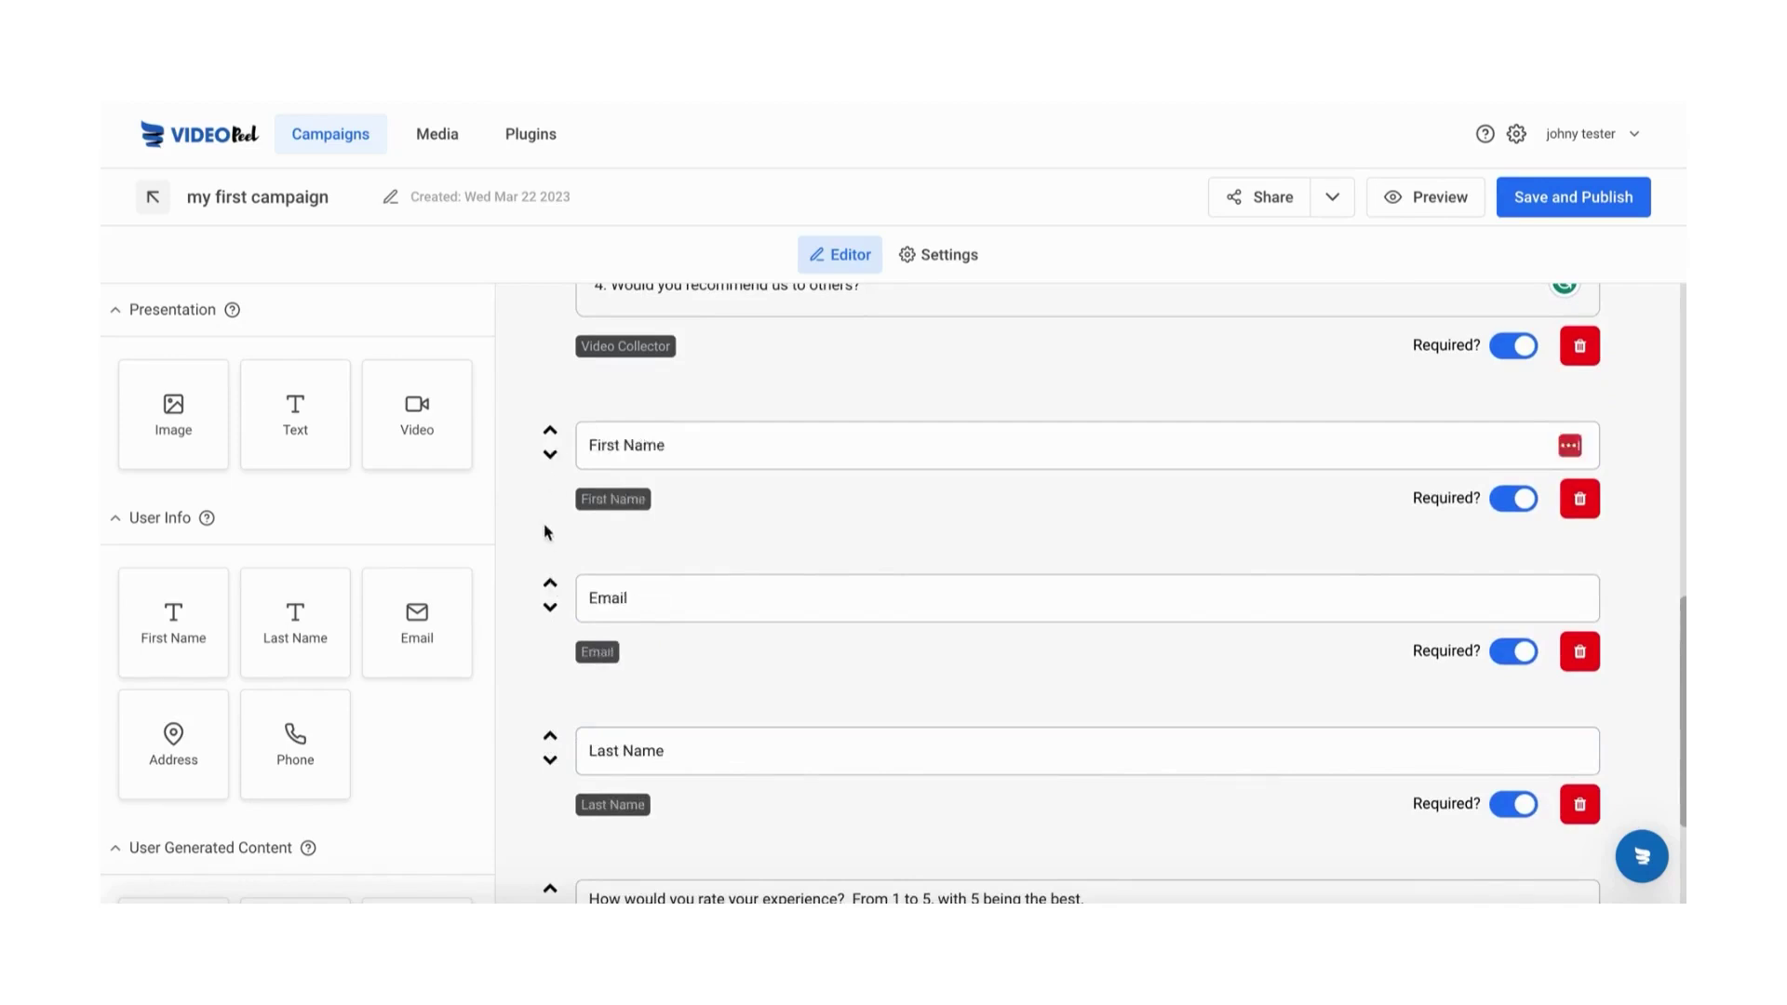
pyautogui.click(550, 607)
# Step: Add a Short Text Entry element below the experience rating question at the end of the campaign form
pyautogui.scroll(-2, 657, 703)
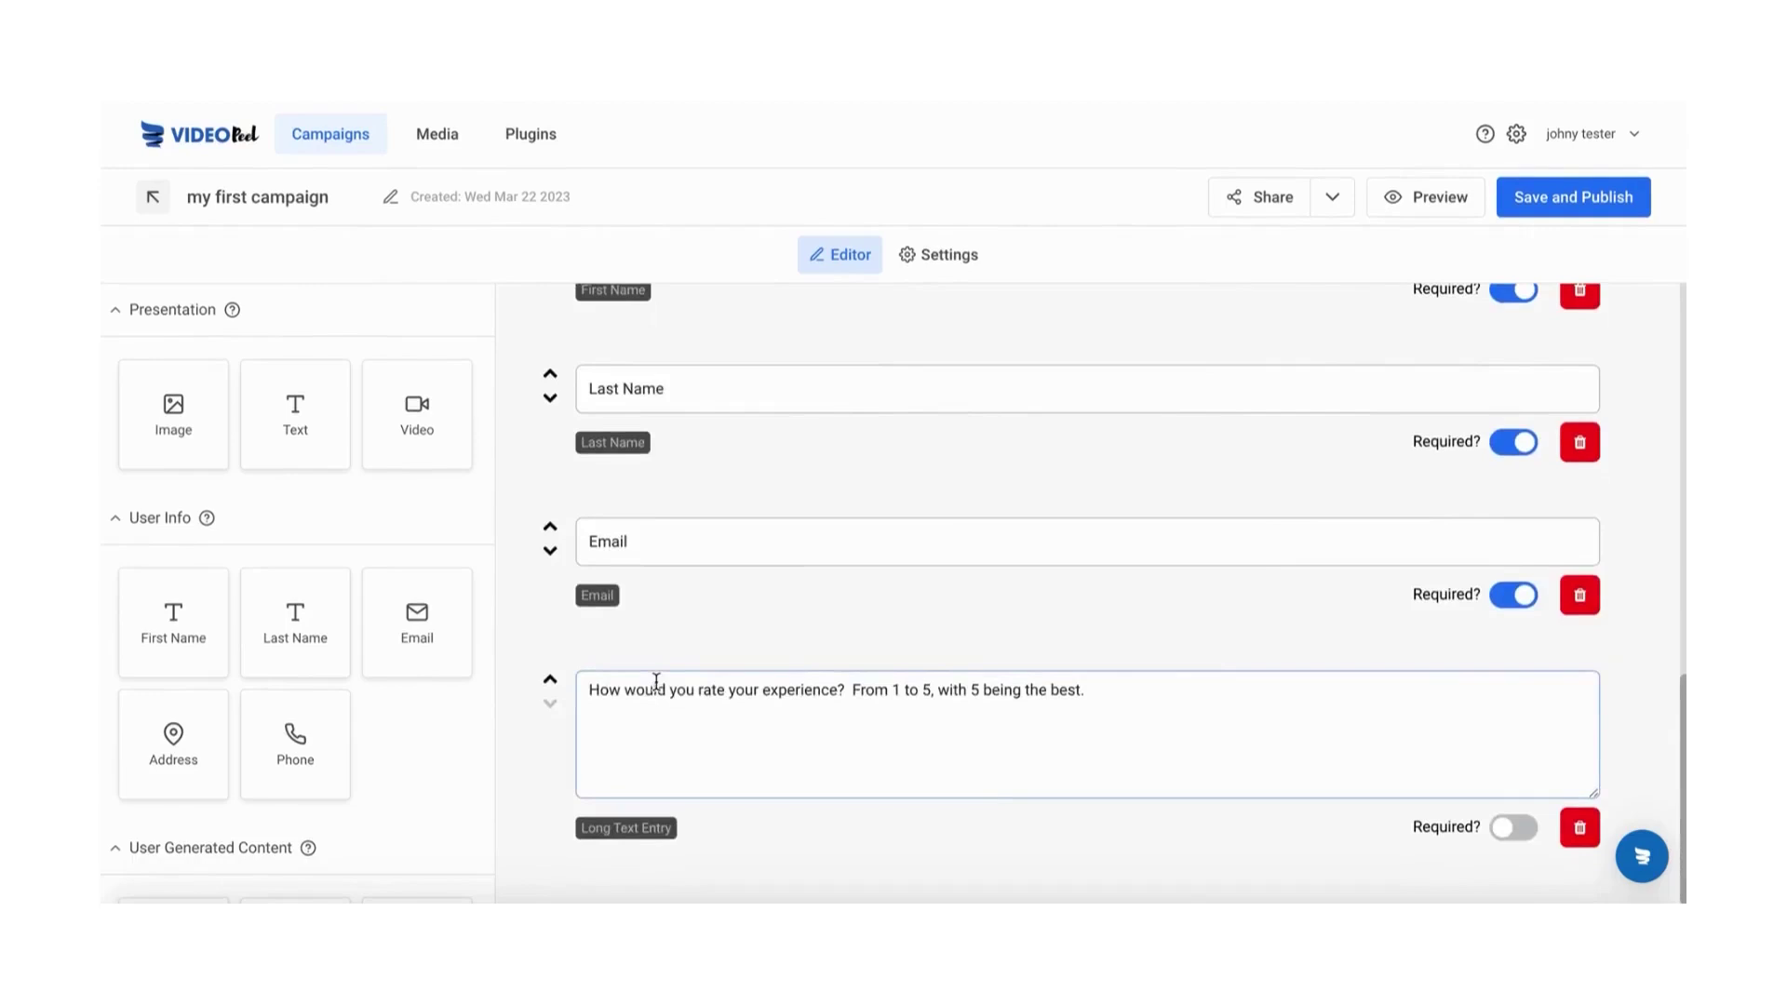
pyautogui.scroll(-2, 357, 770)
pyautogui.scroll(2, 356, 770)
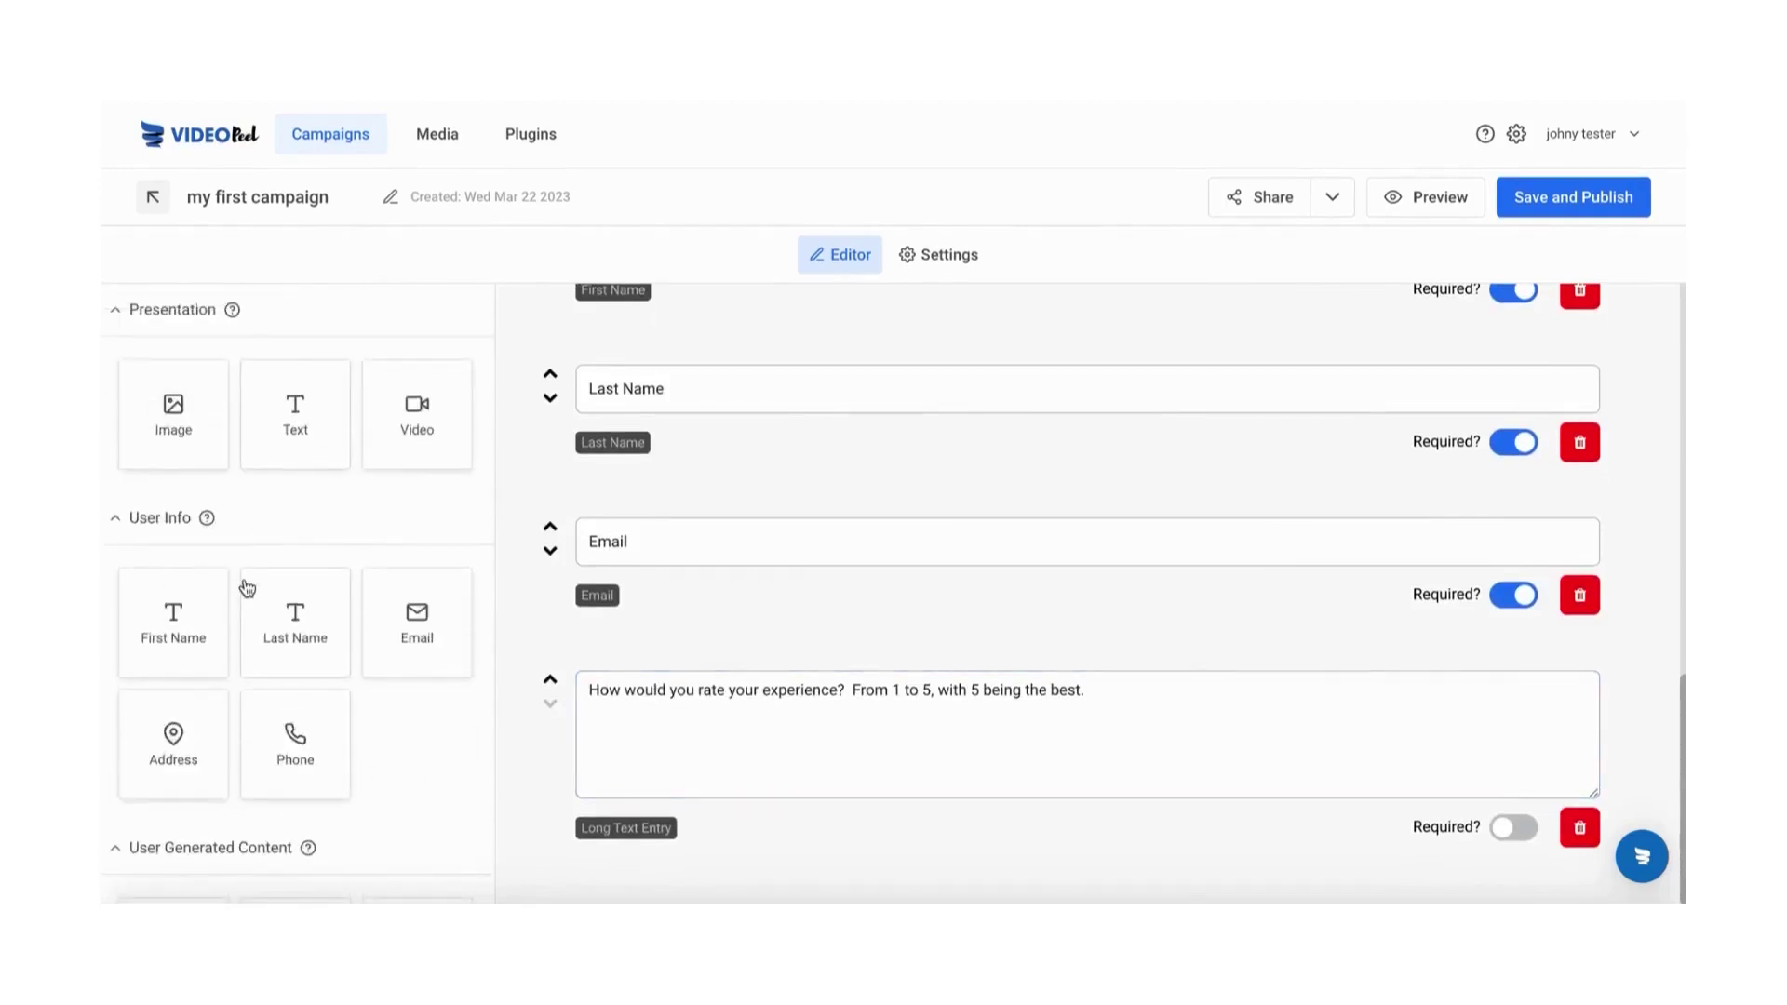
pyautogui.scroll(-3, 268, 582)
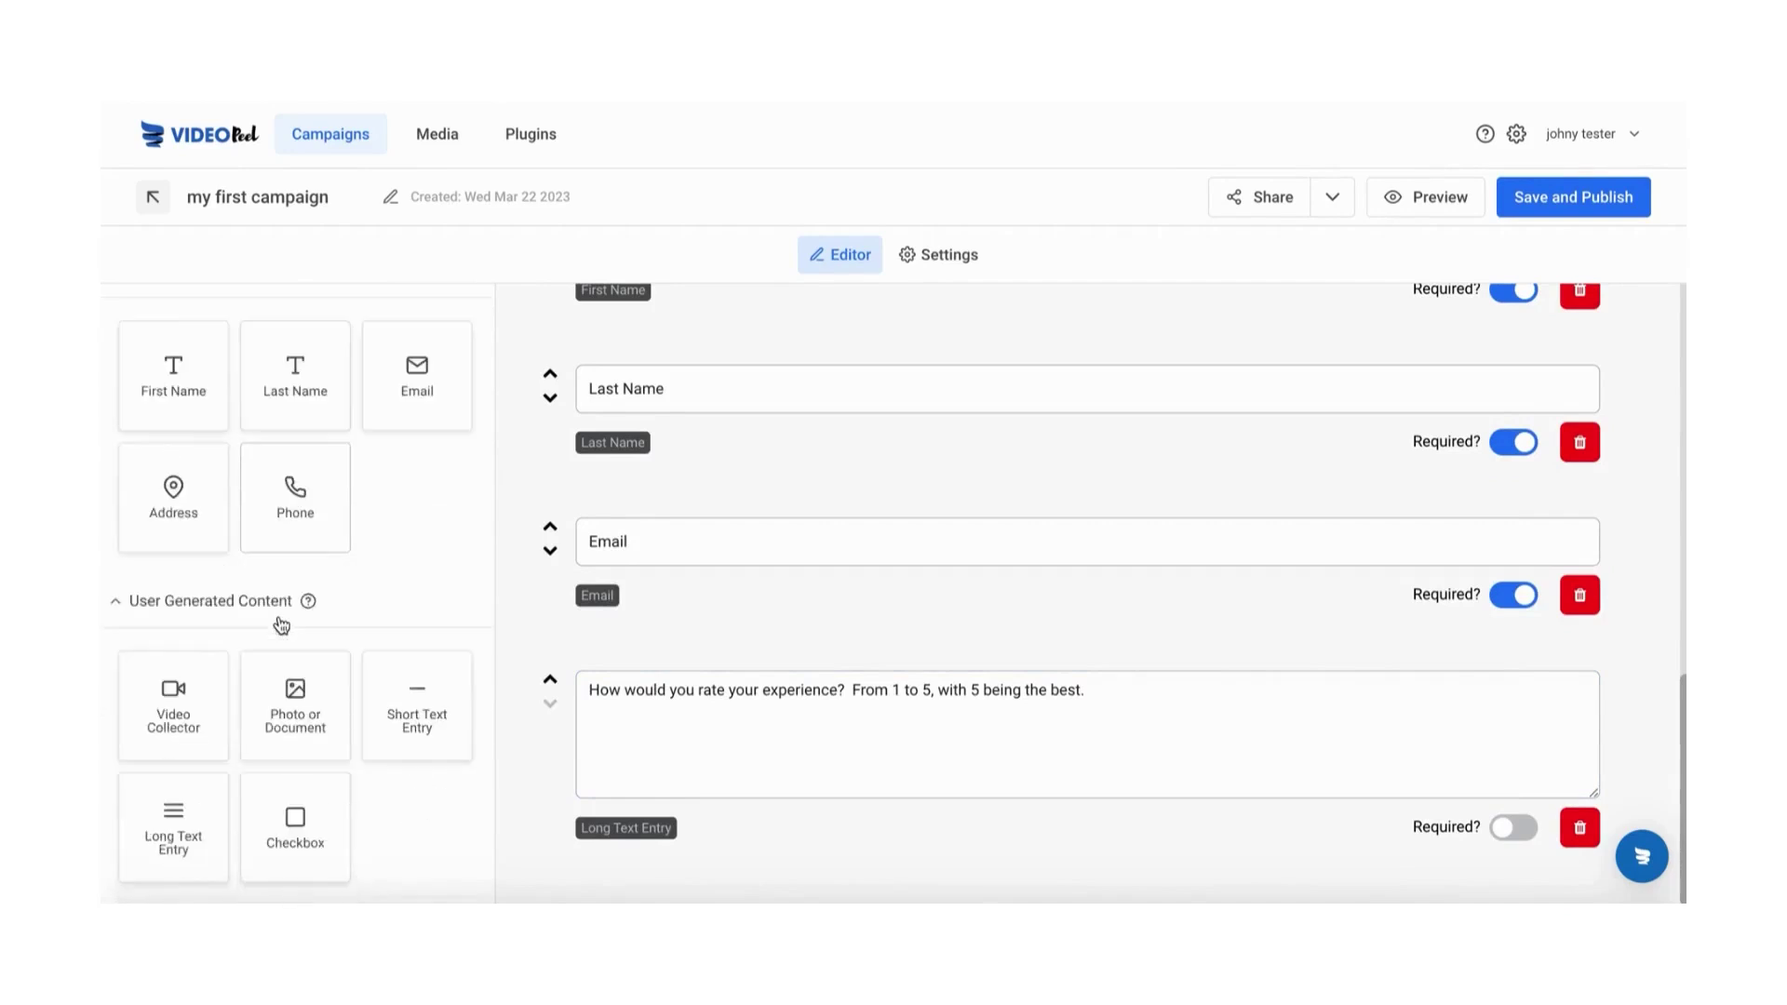
pyautogui.click(427, 732)
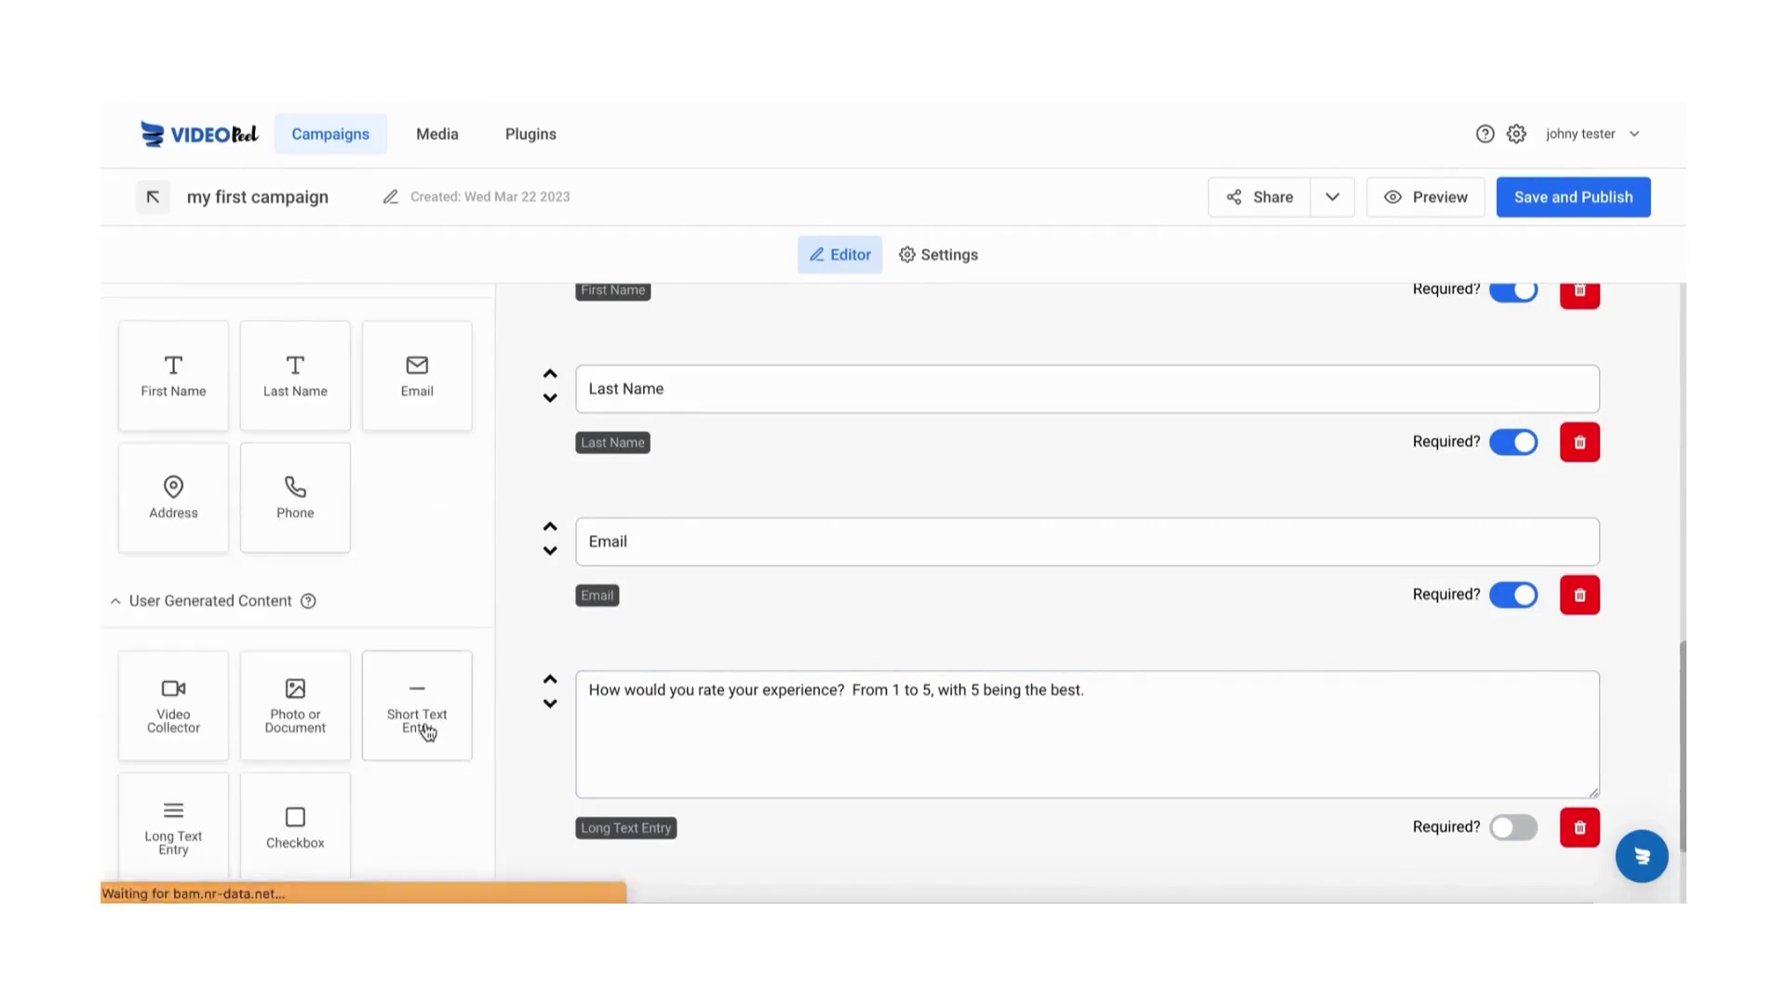